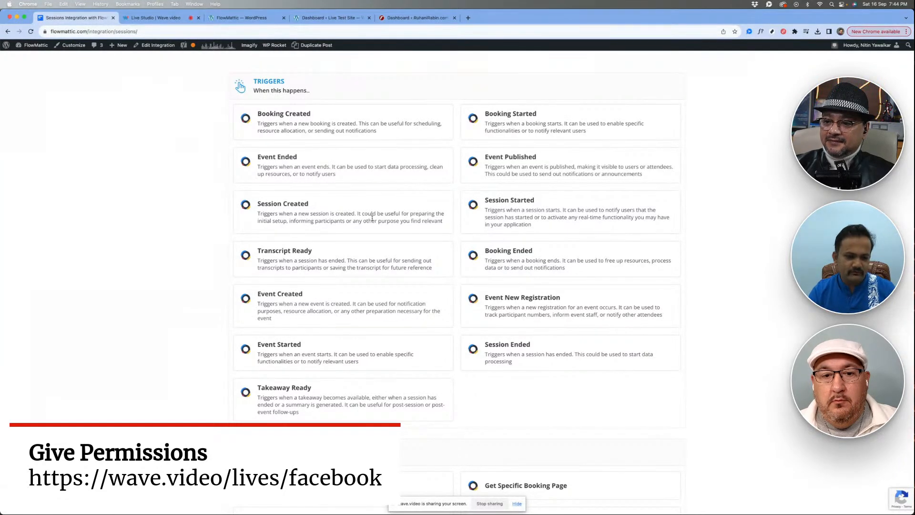
- Review the lists of triggers and actions on the Sessions integration page
scroll(373, 218, "down", 9)
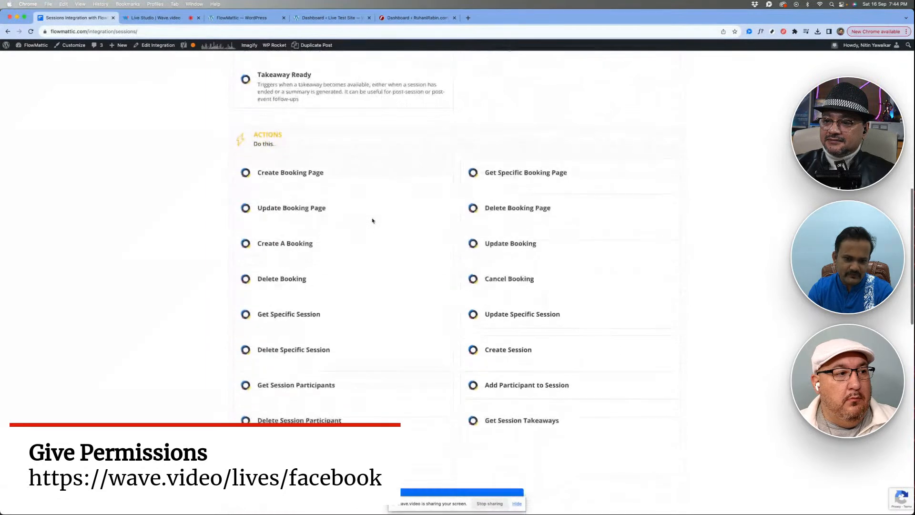
scroll(372, 220, "up", 2)
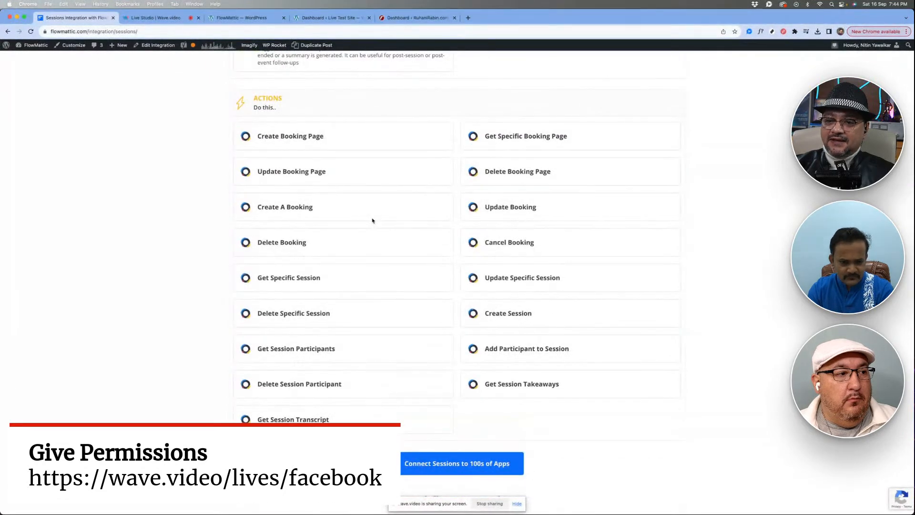
scroll(372, 220, "up", 1)
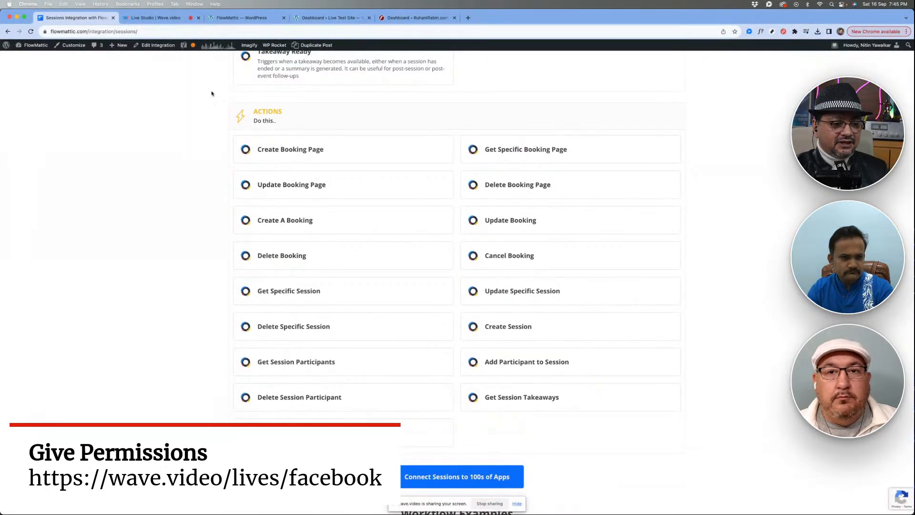
- Check the Wave.video live studio and return to the Sessions integration page
left_click(150, 19)
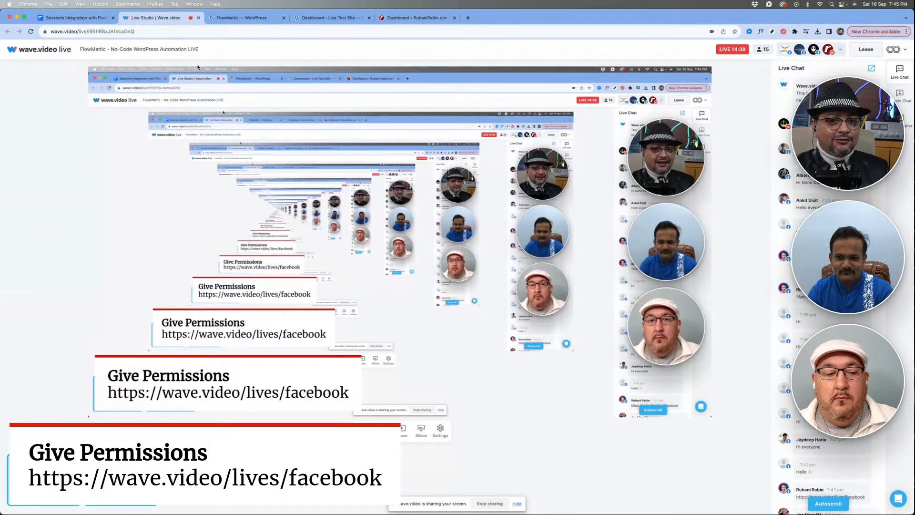
left_click(87, 19)
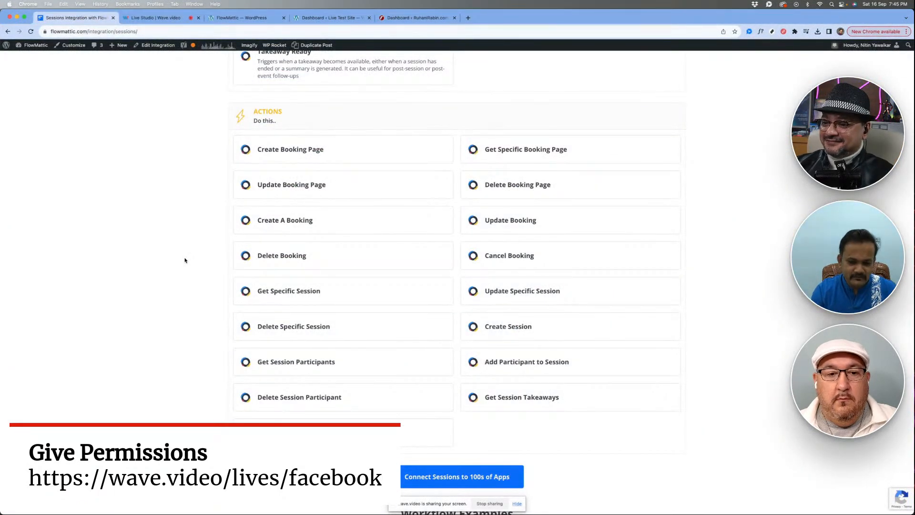
scroll(185, 259, "up", 1)
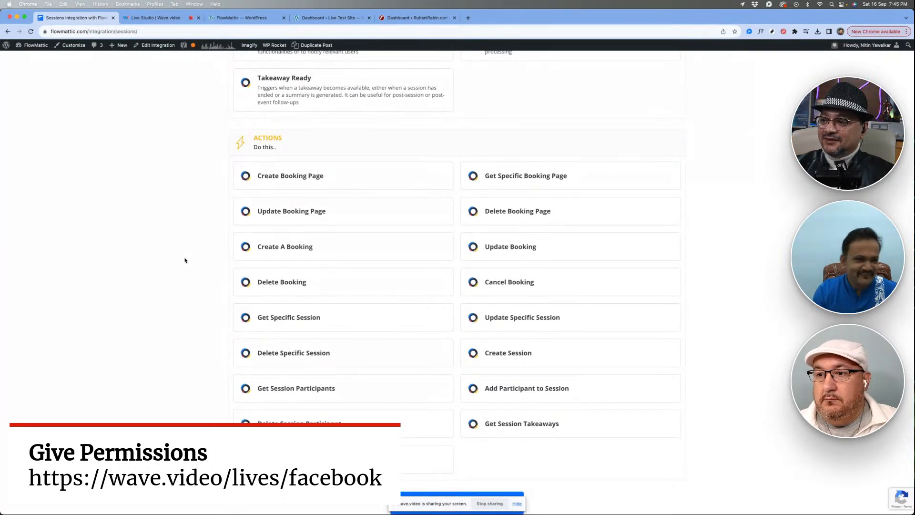
left_click(153, 19)
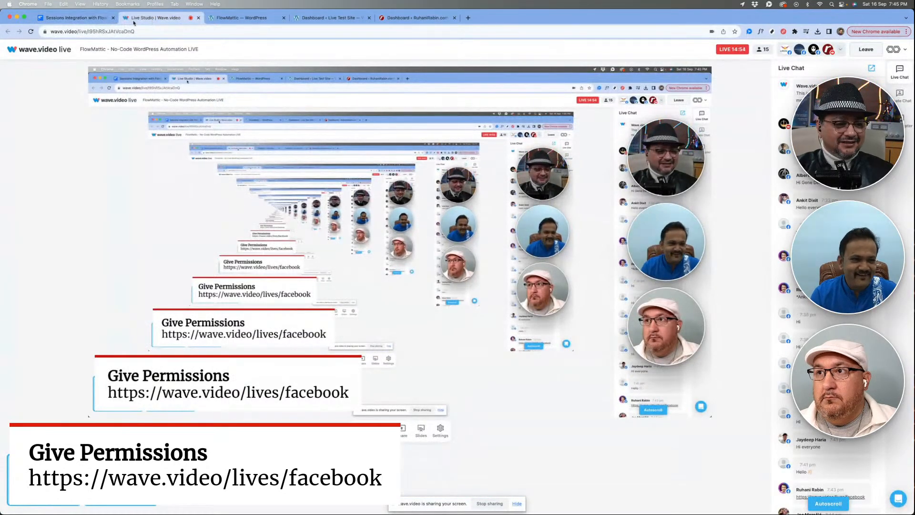
left_click(95, 18)
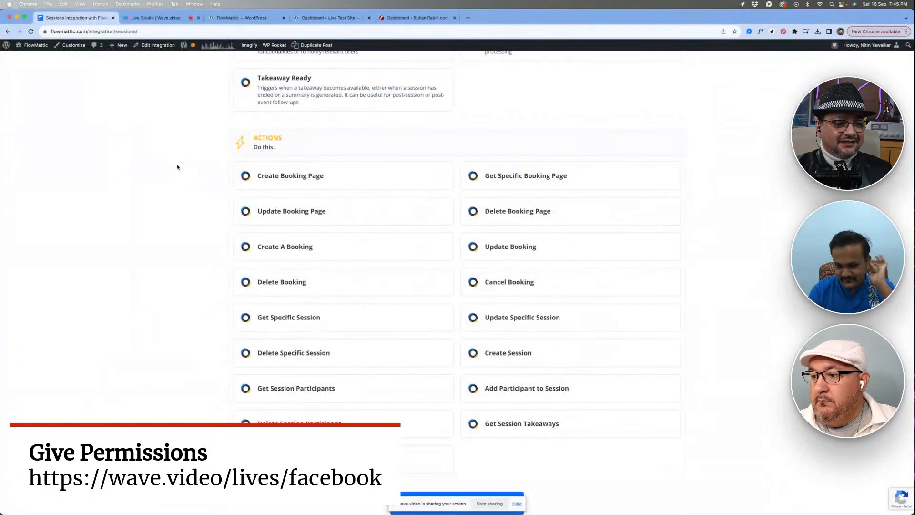
- Examine the Sessions workflow examples, highlighting the one that cancels a booking when a parsed email contains the word Cancel
scroll(177, 167, "up", 4)
scroll(178, 167, "down", 10)
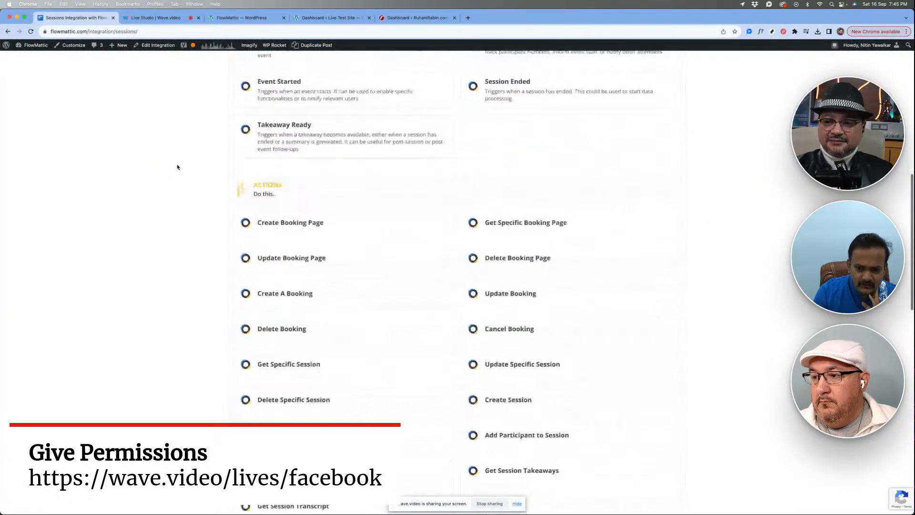
scroll(178, 167, "down", 3)
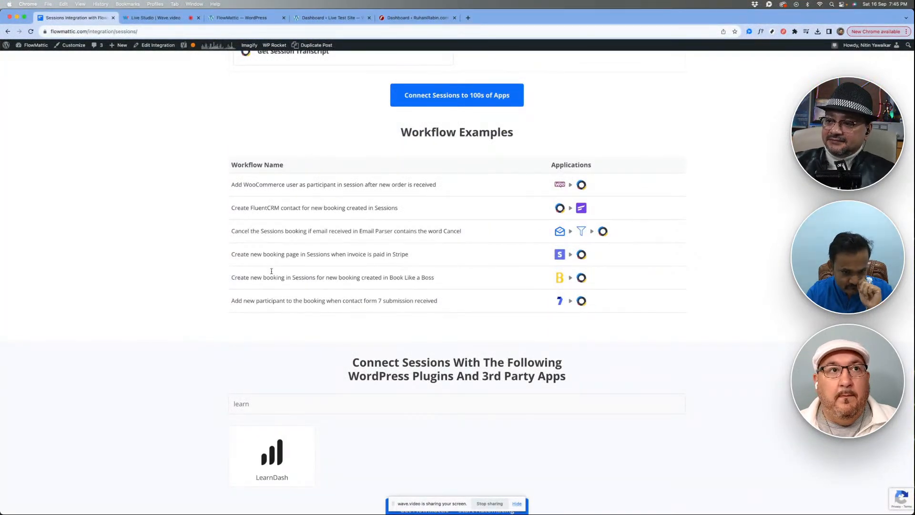
triple_click(365, 232)
left_click(448, 241)
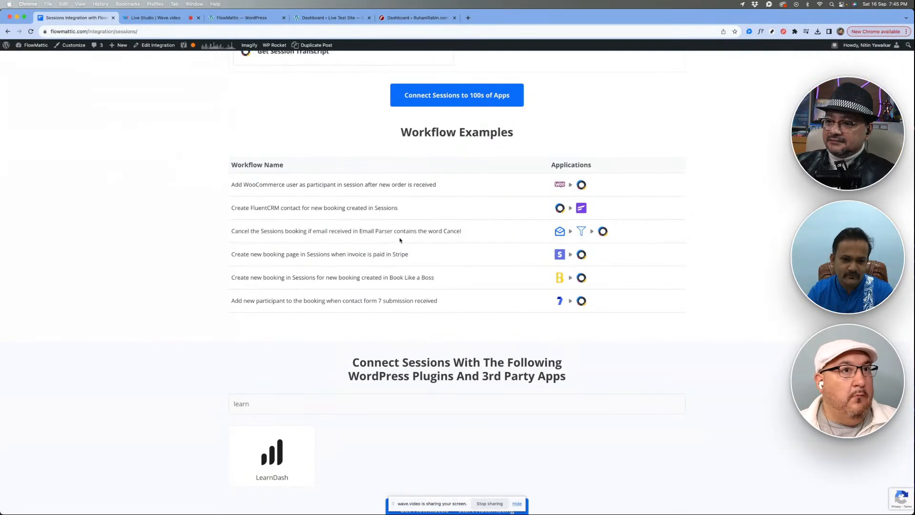
double_click(450, 231)
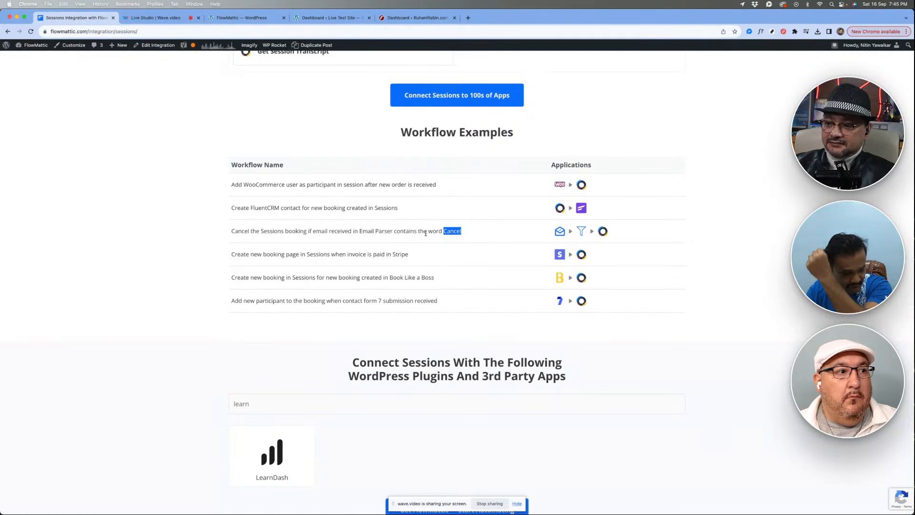
left_click(426, 233)
double_click(451, 230)
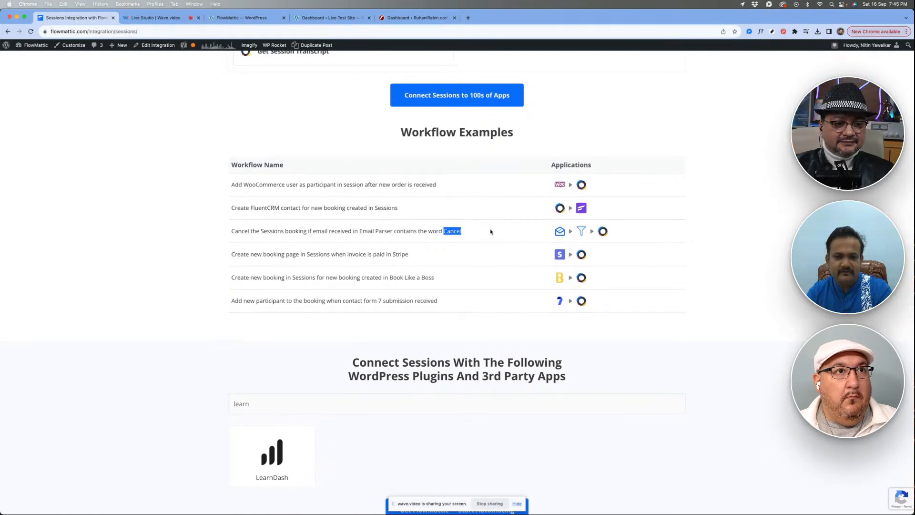
left_click(484, 231)
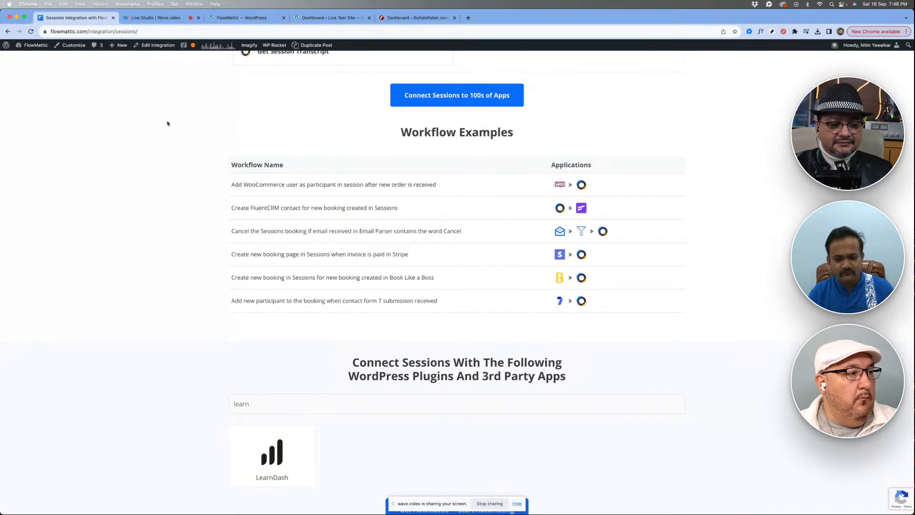
- Clear the term "learn" from the integrations search to list all plugins and apps that connect with Sessions
double_click(298, 404)
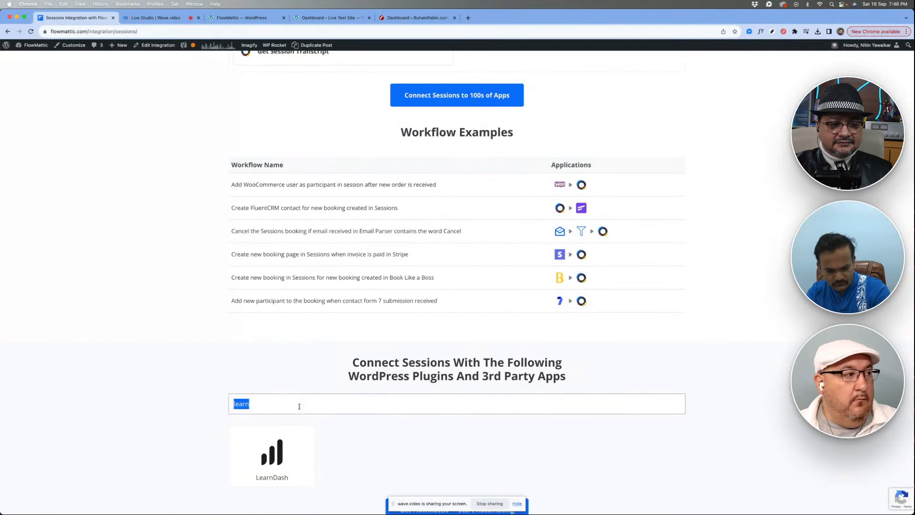
key("BackSpace")
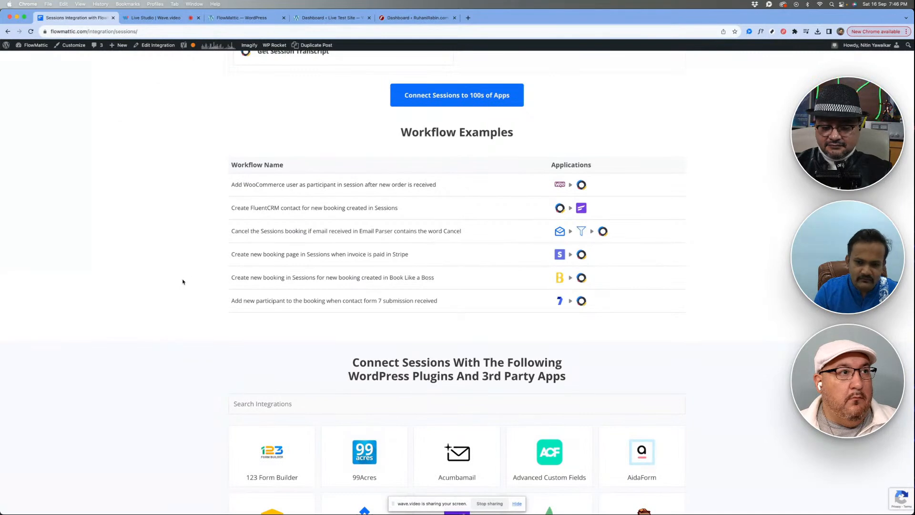
scroll(182, 282, "up", 5)
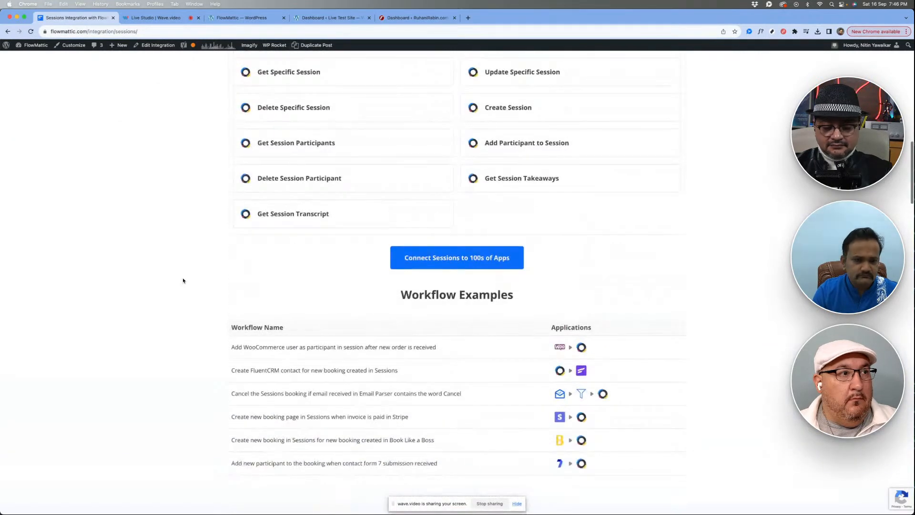
scroll(181, 235, "up", 5)
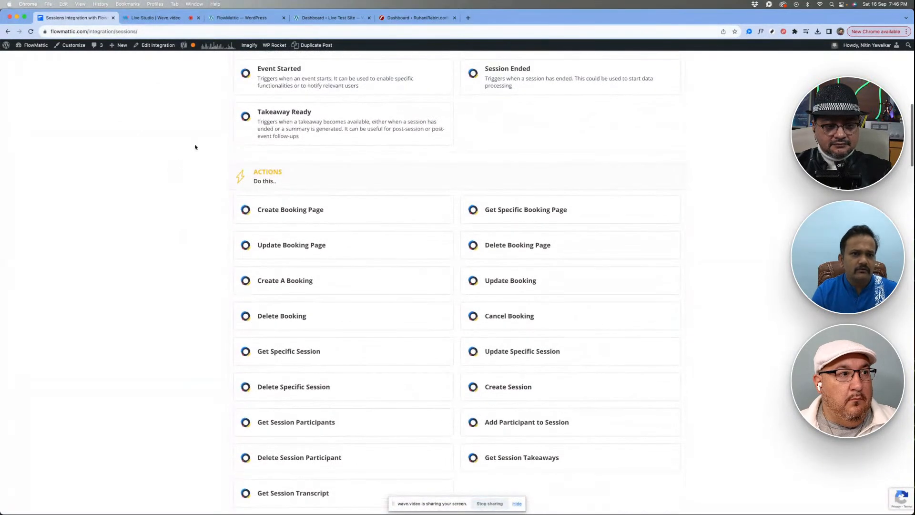
- Switch to the FlowMattic dashboard in the WordPress admin and examine the Workflow Templates section and its description
left_click(227, 23)
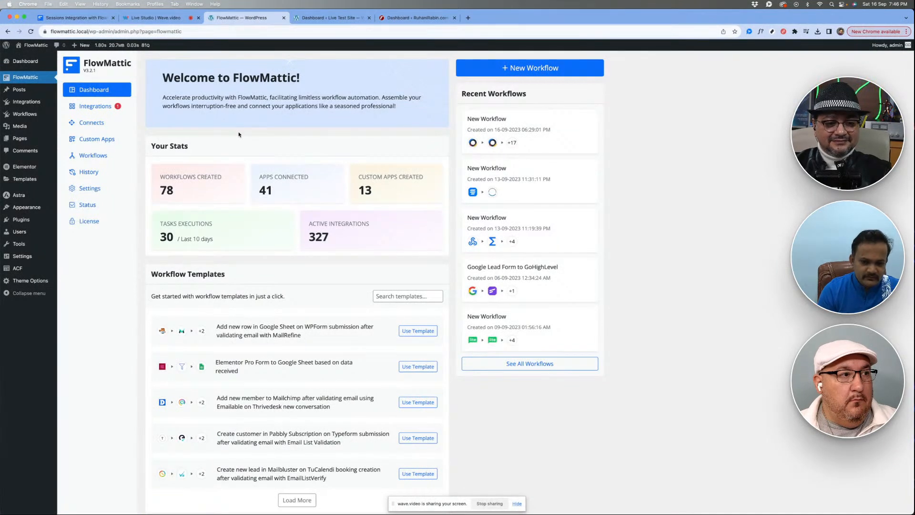
triple_click(211, 275)
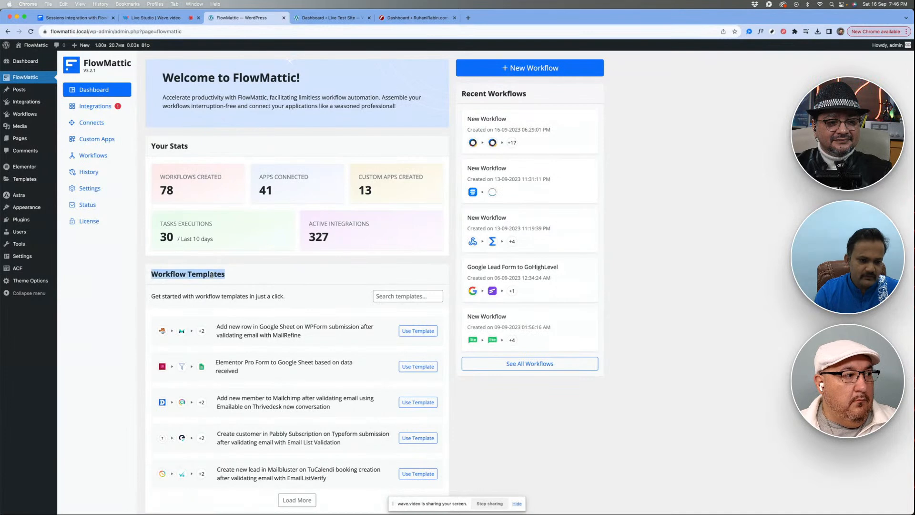
left_click(251, 276)
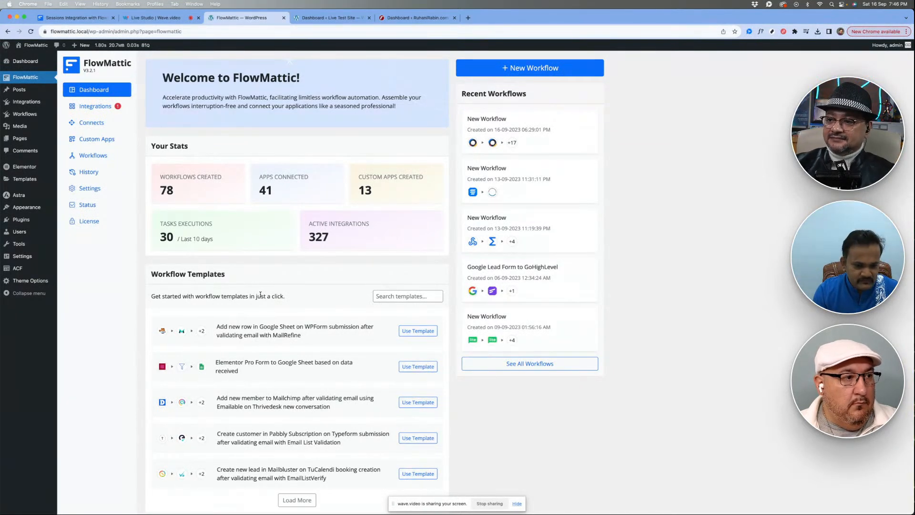
double_click(261, 296)
left_click(284, 295)
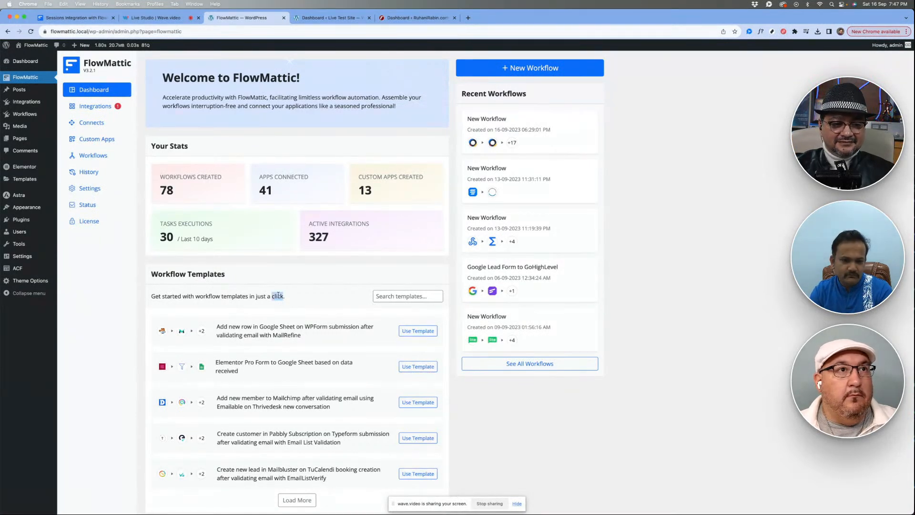
triple_click(282, 295)
left_click(293, 299)
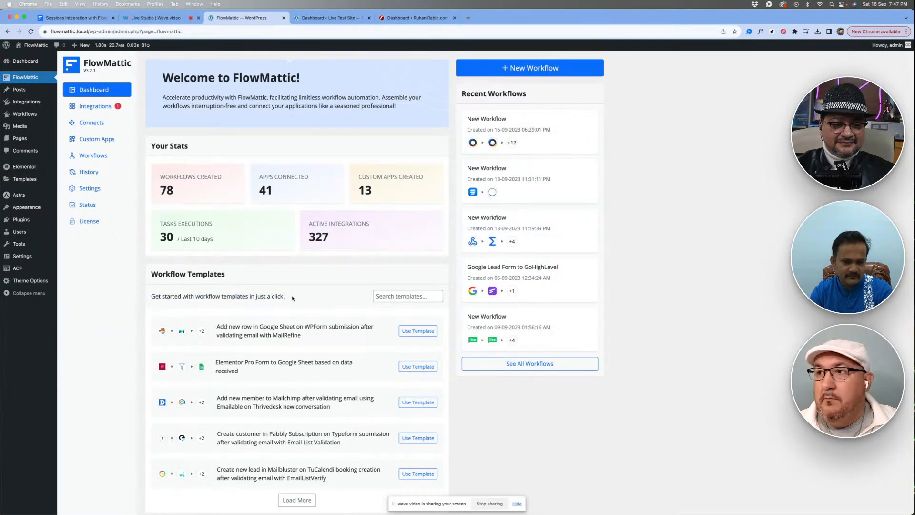
- Open the import dialog for the template "Add new row in Google Sheet on WPForm submission after validating email with MailRefine" and cancel it
scroll(293, 299, "down", 2)
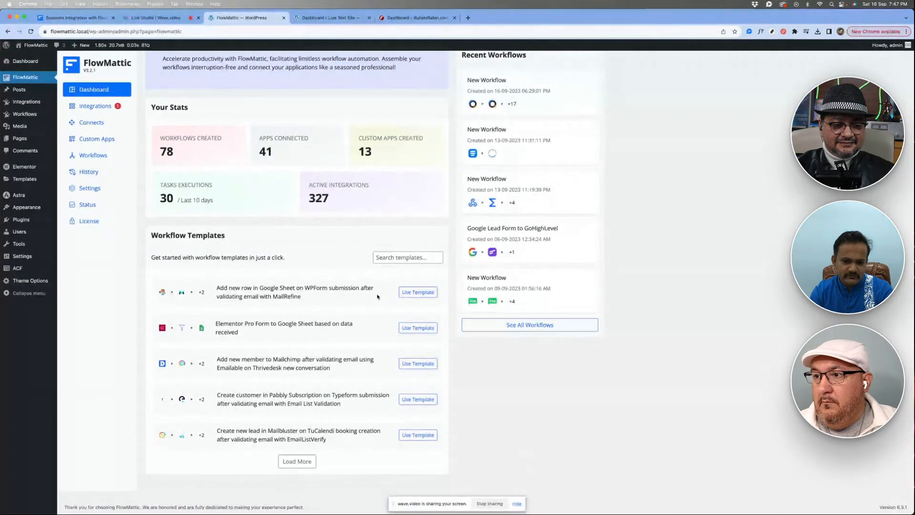
left_click(418, 293)
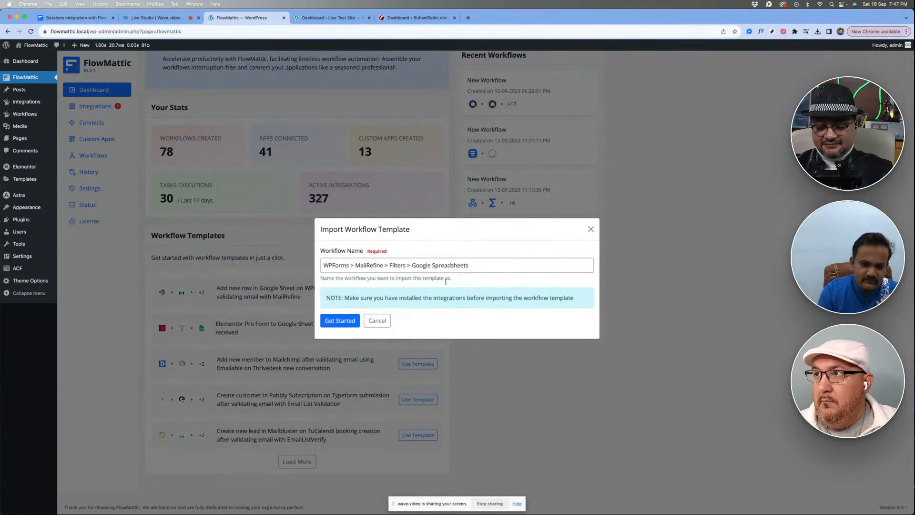
left_click(380, 324)
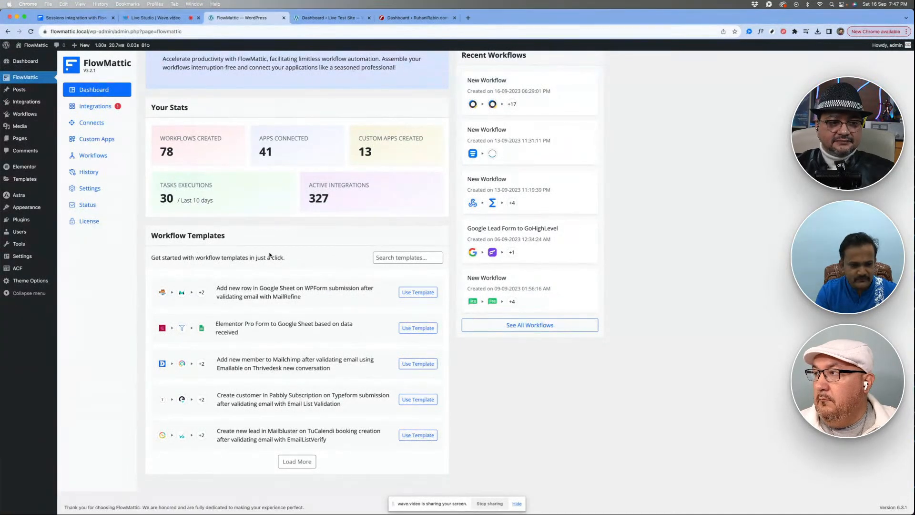
- Review the dashboard statistics for workflows created, apps connected and custom apps created
scroll(270, 254, "up", 1)
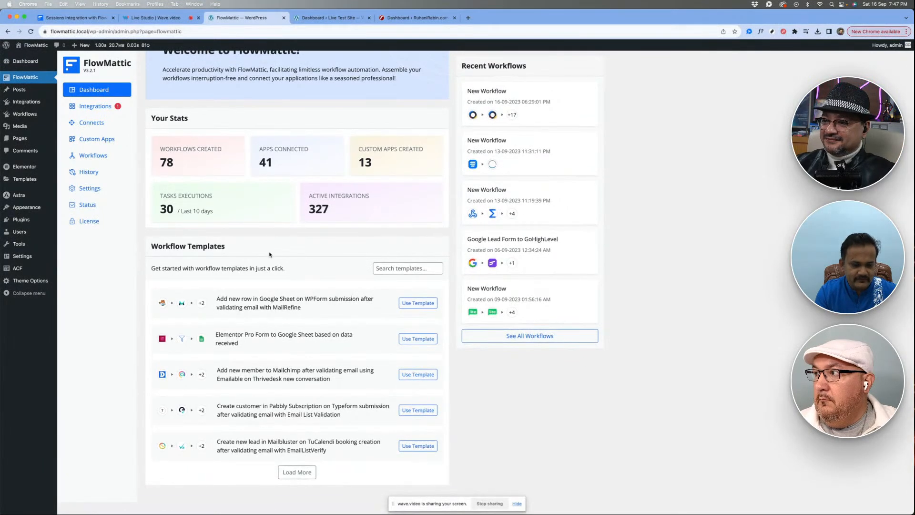
scroll(270, 254, "up", 2)
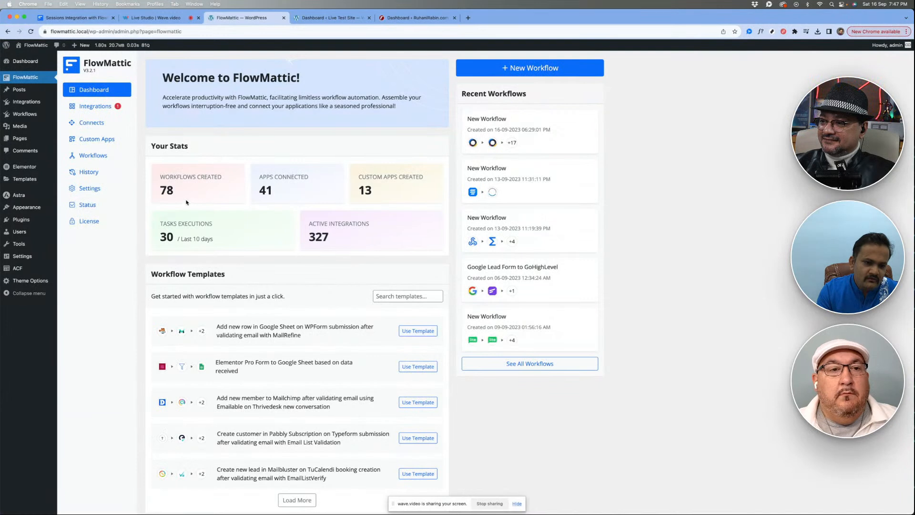
triple_click(171, 179)
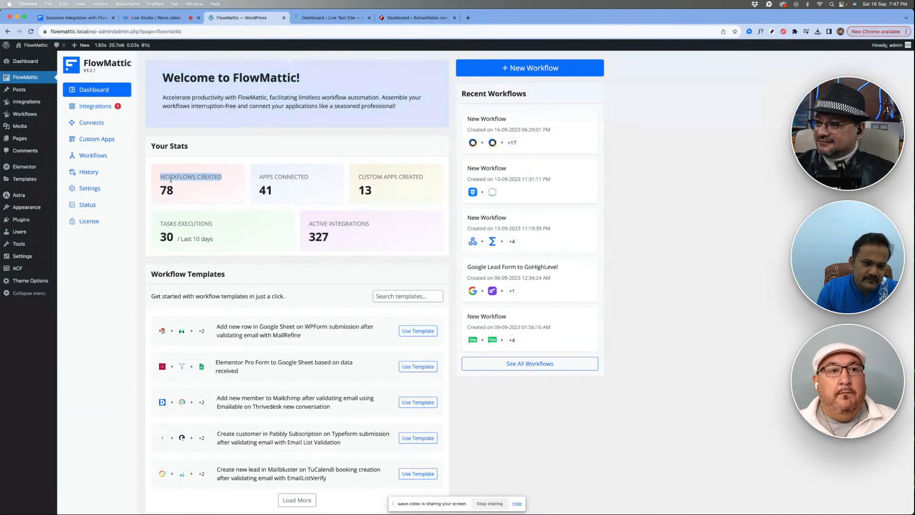
left_click(190, 193)
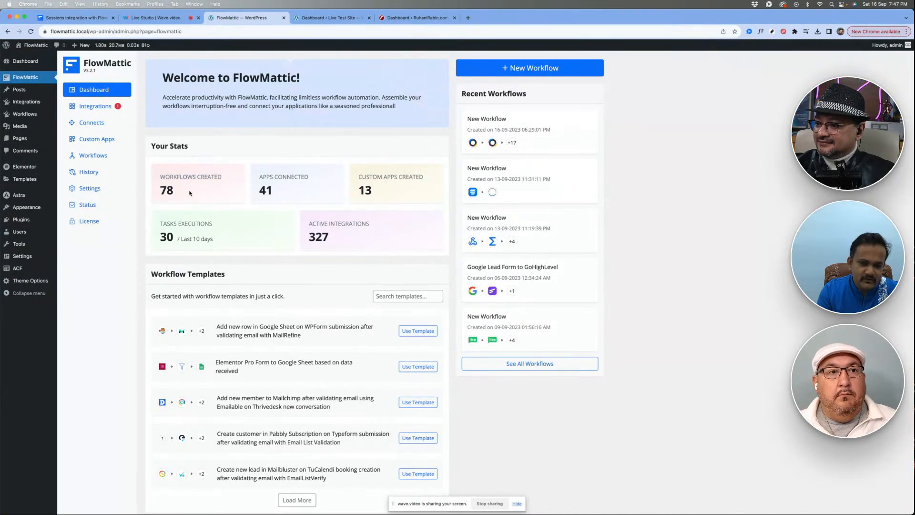
double_click(189, 192)
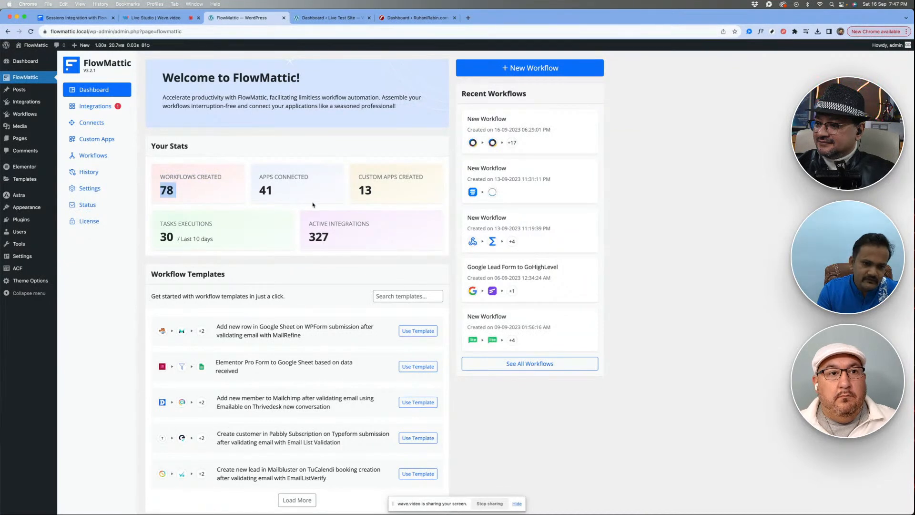
double_click(271, 192)
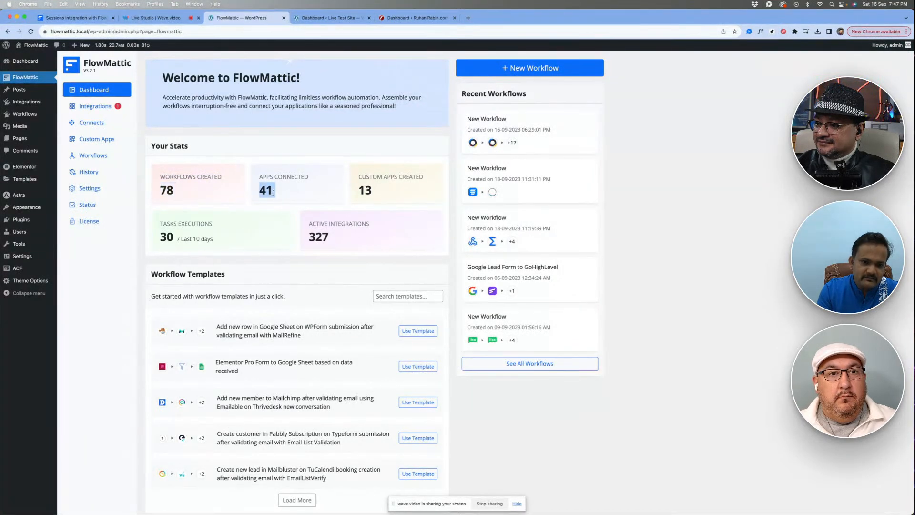
left_click(295, 193)
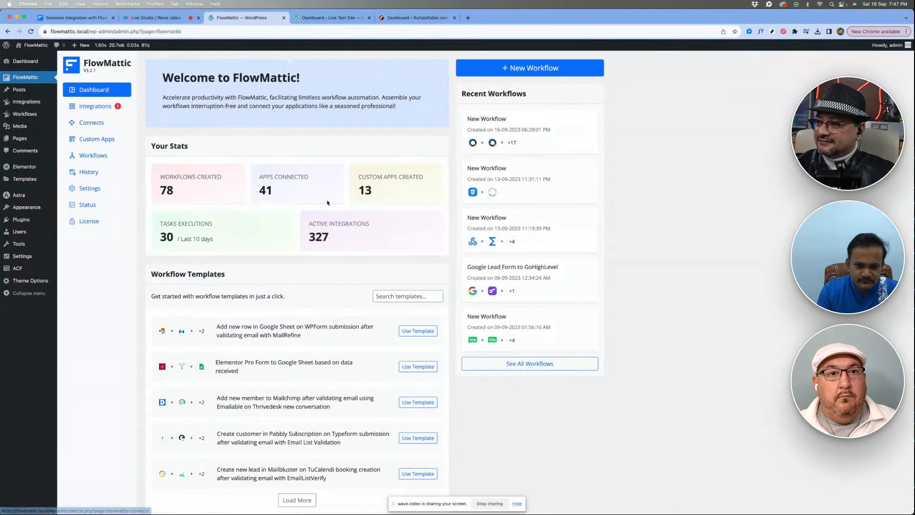
double_click(367, 192)
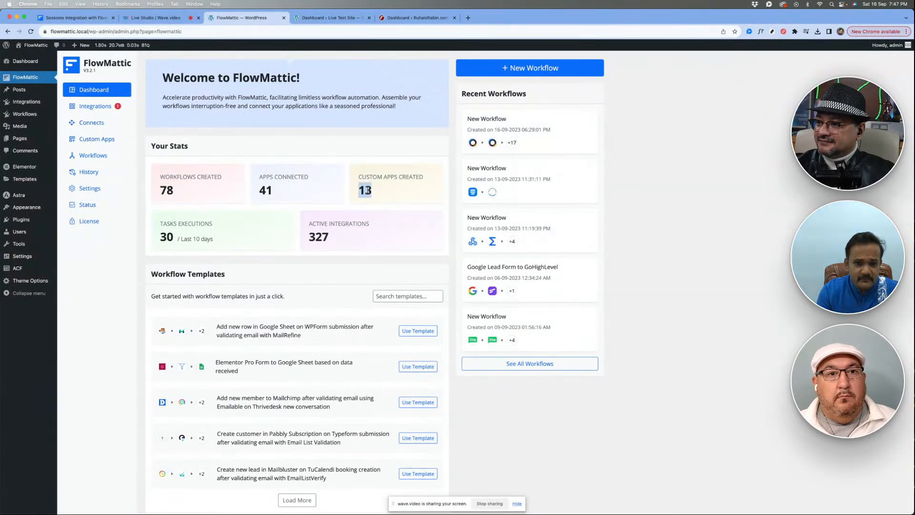
left_click(398, 193)
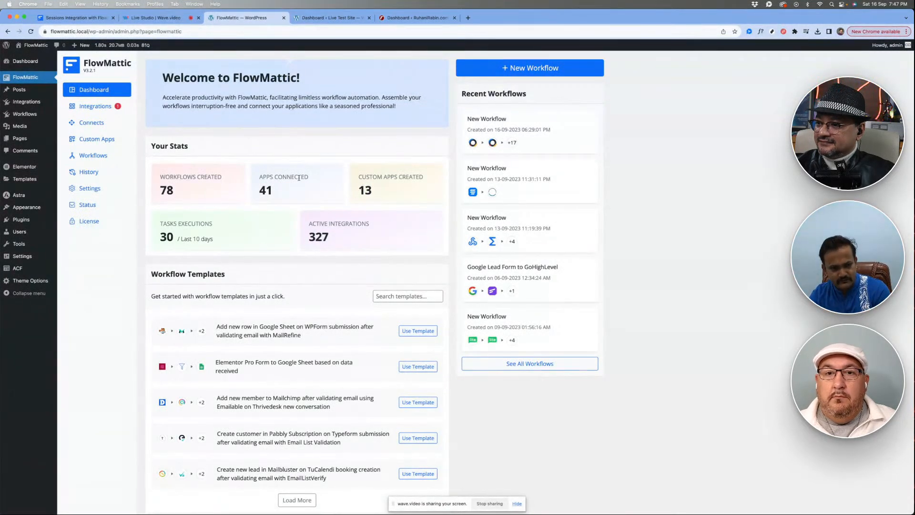
- Review the custom apps statistic and the Recent Workflows section on the dashboard, and open the full Workflows list
double_click(365, 190)
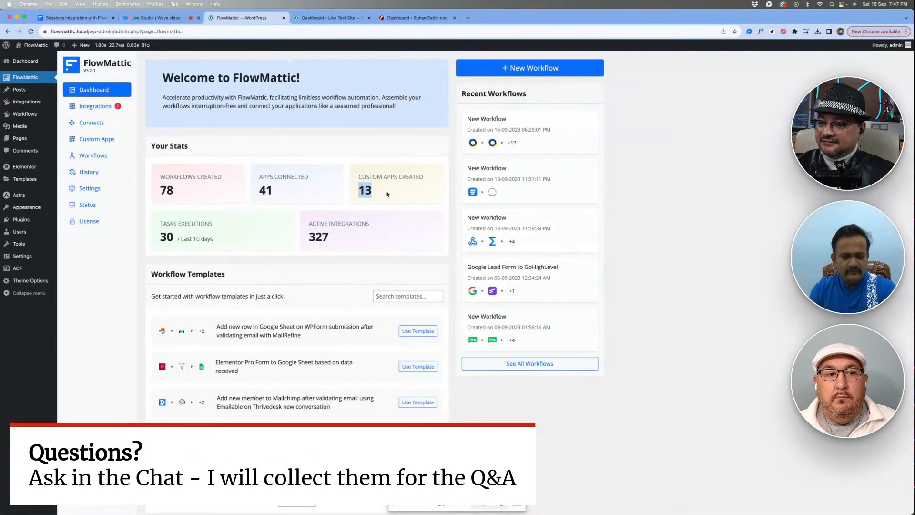
left_click(387, 193)
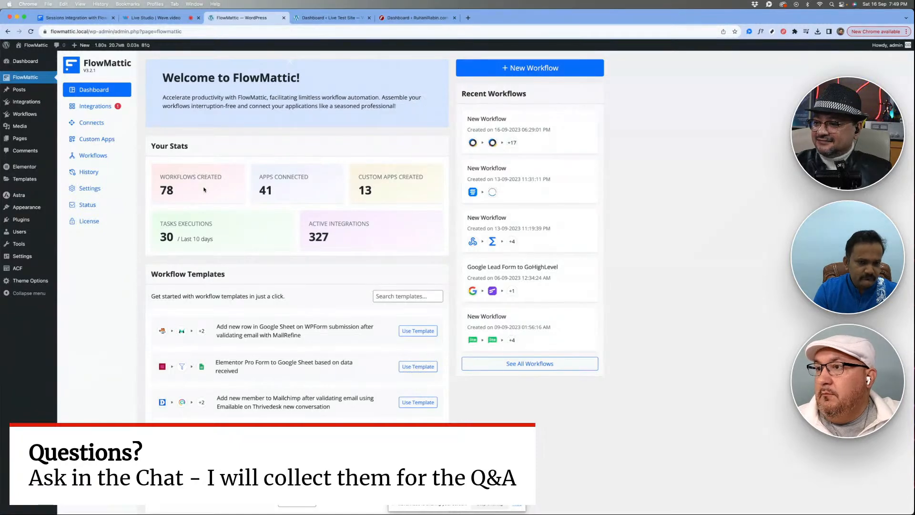
scroll(216, 221, "down", 2)
scroll(216, 220, "up", 2)
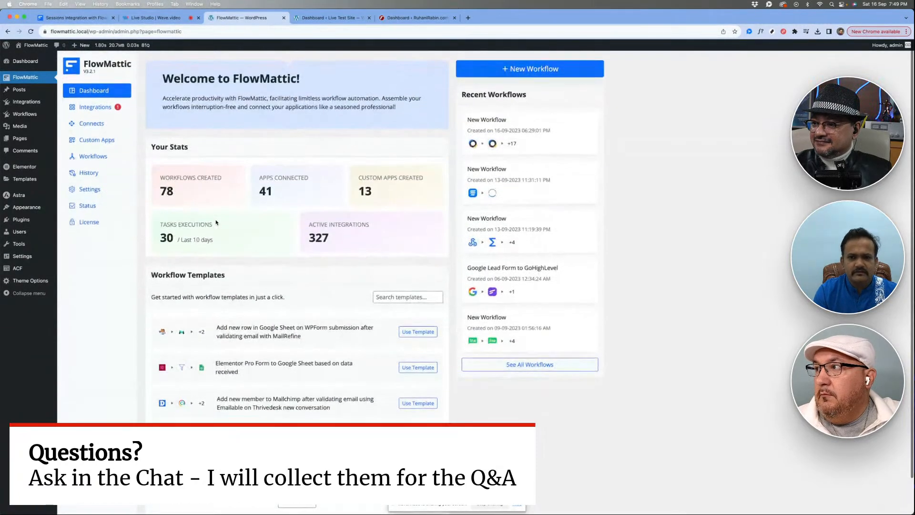
triple_click(479, 91)
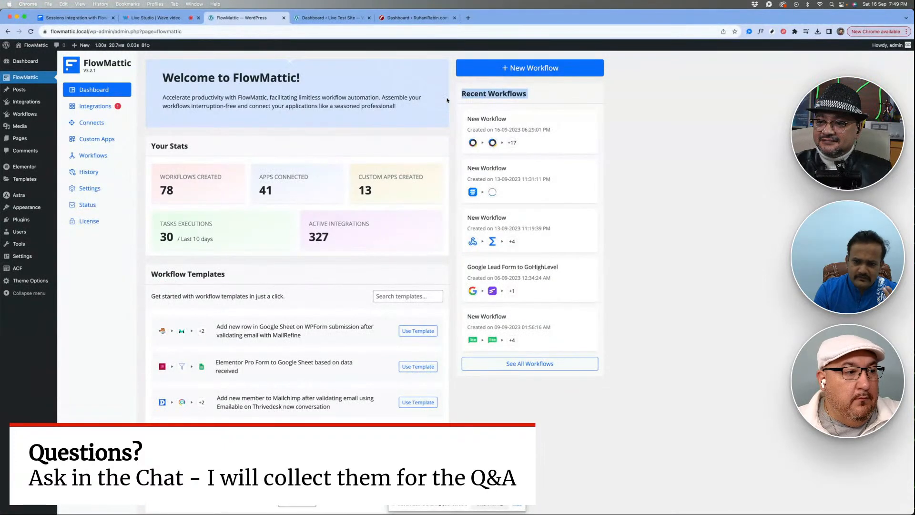
left_click(446, 100)
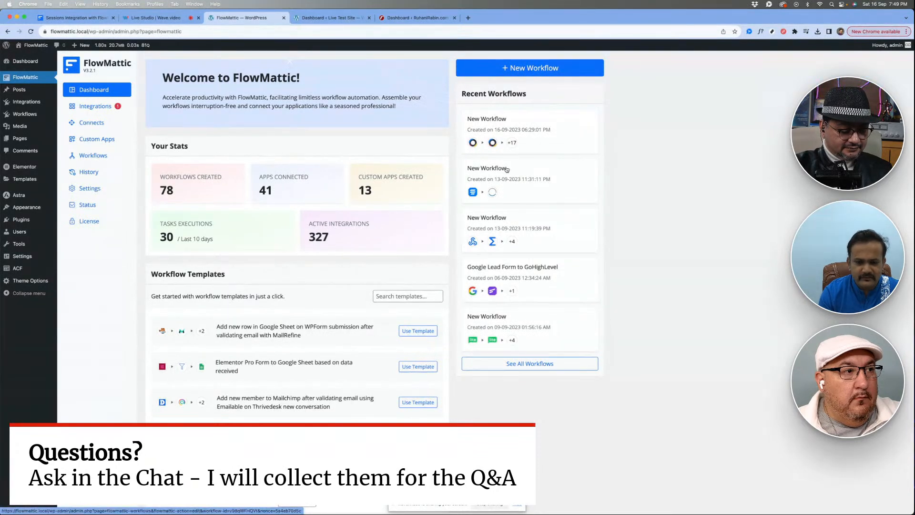
left_click(91, 156)
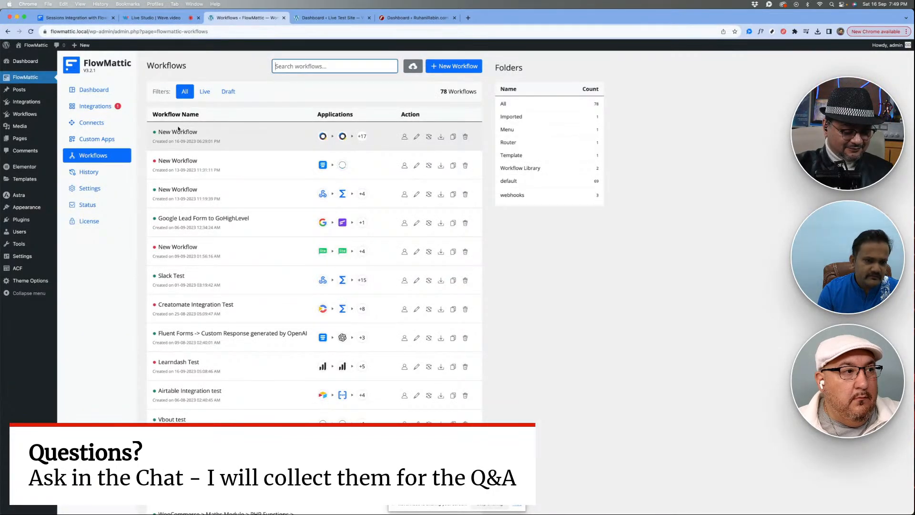
- Open FlowMattic's Integrations page and examine the available apps and the total number of integrations
left_click(91, 107)
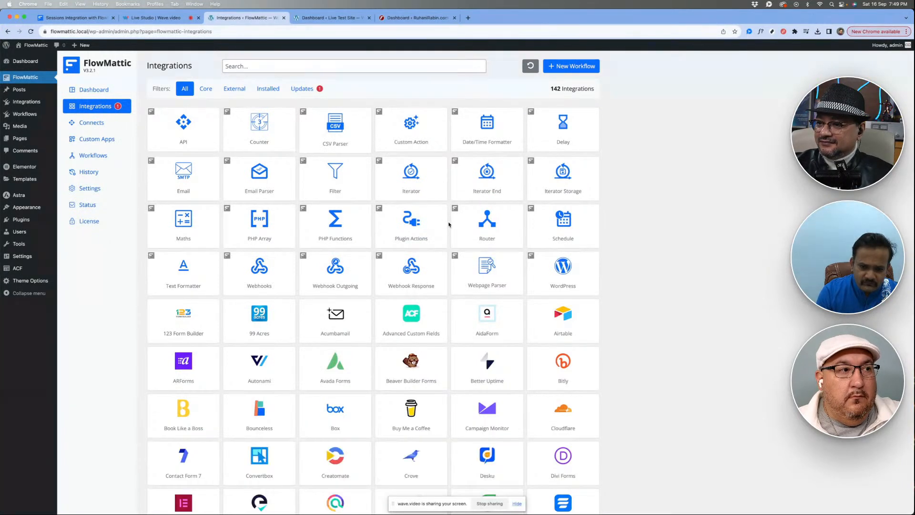
scroll(449, 224, "down", 6)
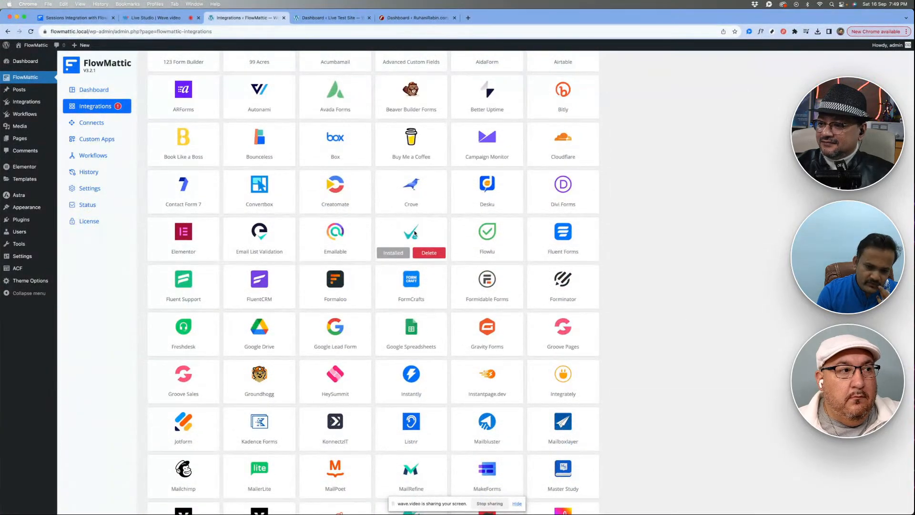
scroll(429, 248, "up", 5)
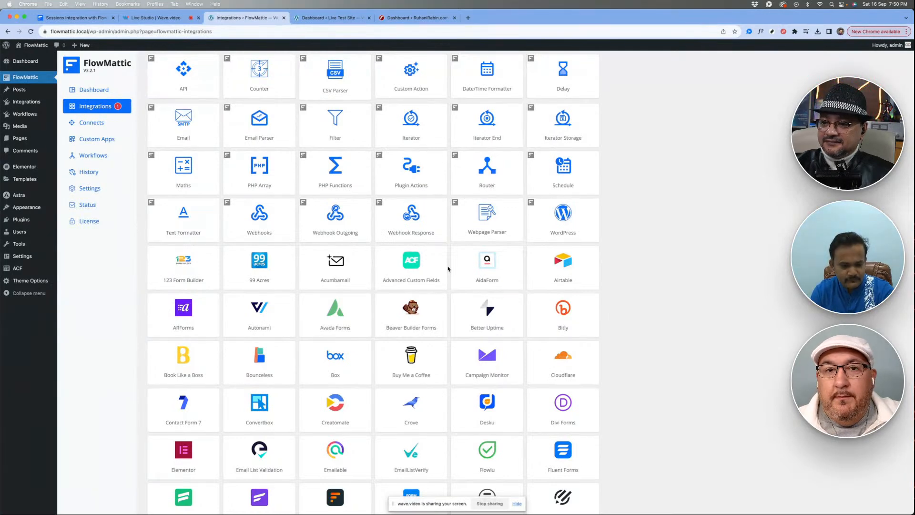
scroll(448, 268, "down", 4)
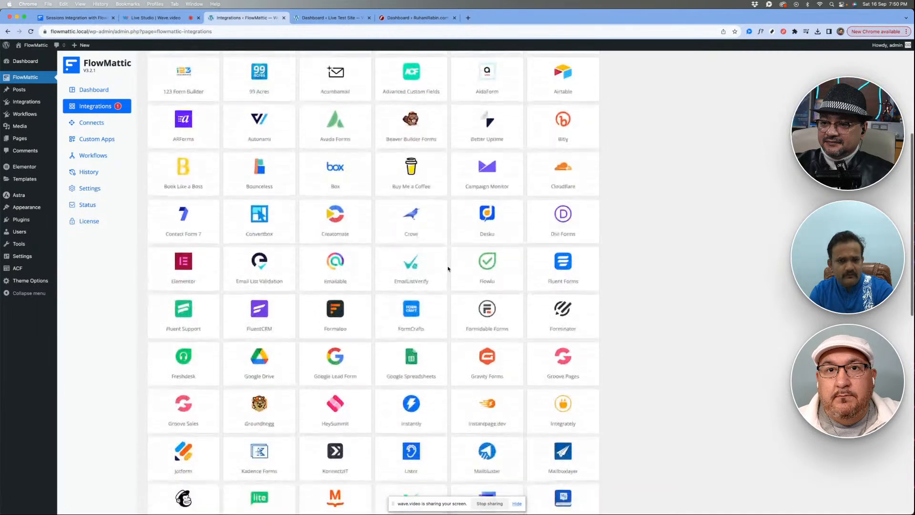
scroll(448, 268, "up", 5)
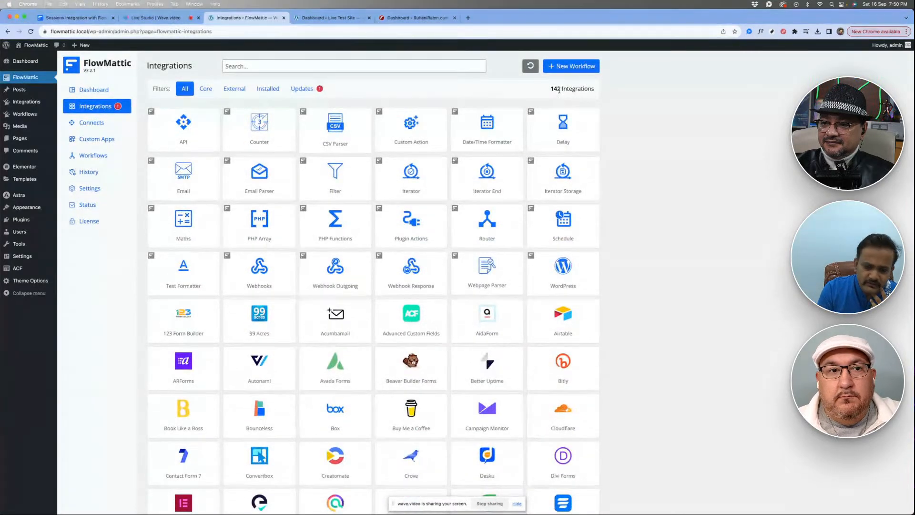
double_click(556, 89)
left_click(497, 90)
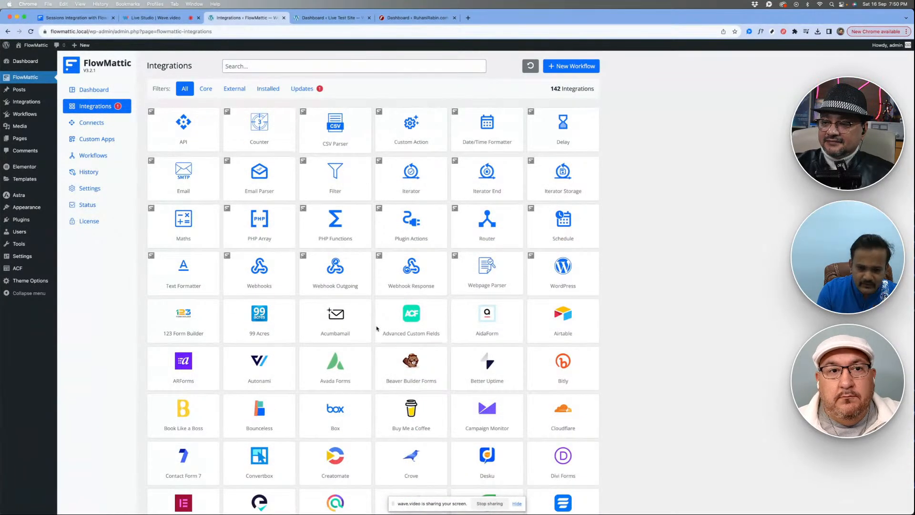
- Look through the complete integrations list down to its last app, ZeroBounce, and return to the core integrations at its start
scroll(376, 332, "down", 1)
scroll(376, 333, "down", 8)
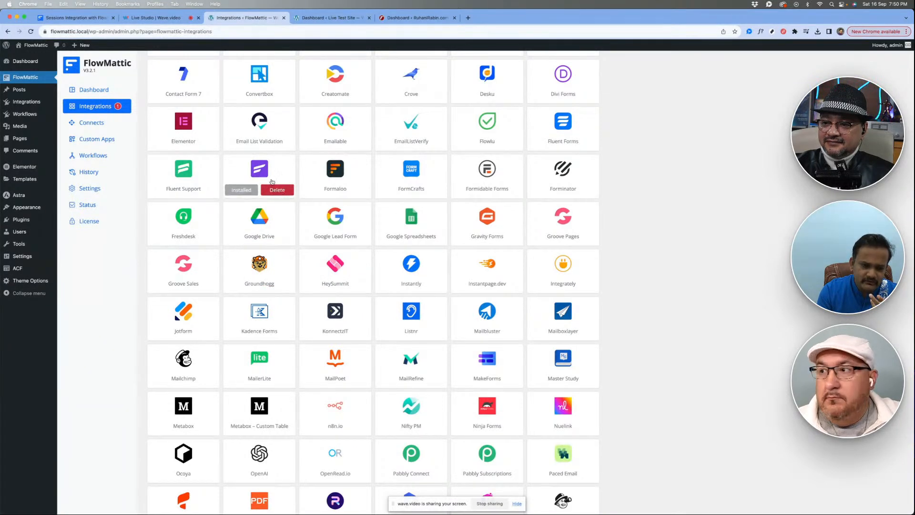
scroll(329, 277, "down", 5)
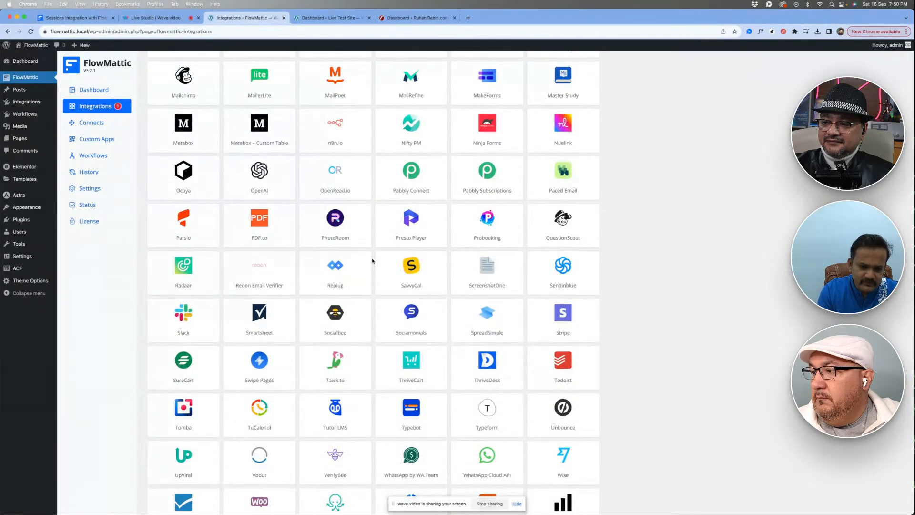
scroll(373, 260, "down", 2)
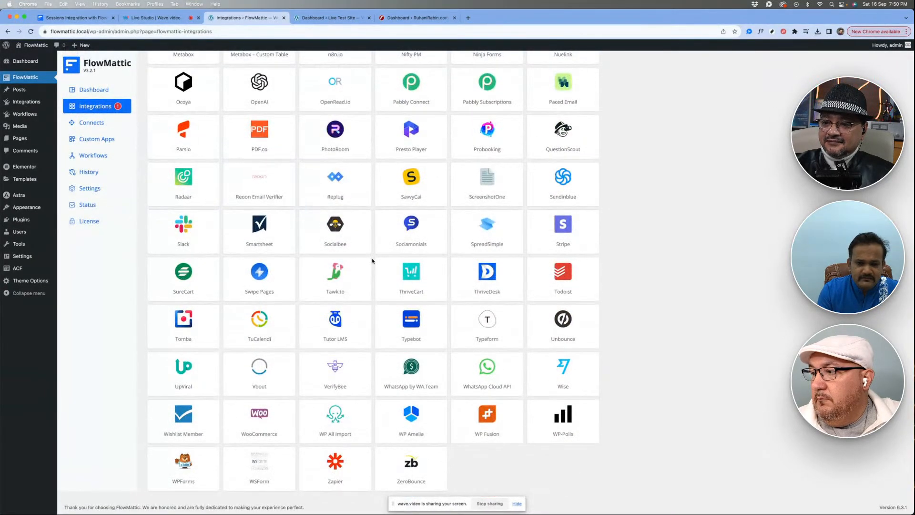
scroll(372, 260, "up", 15)
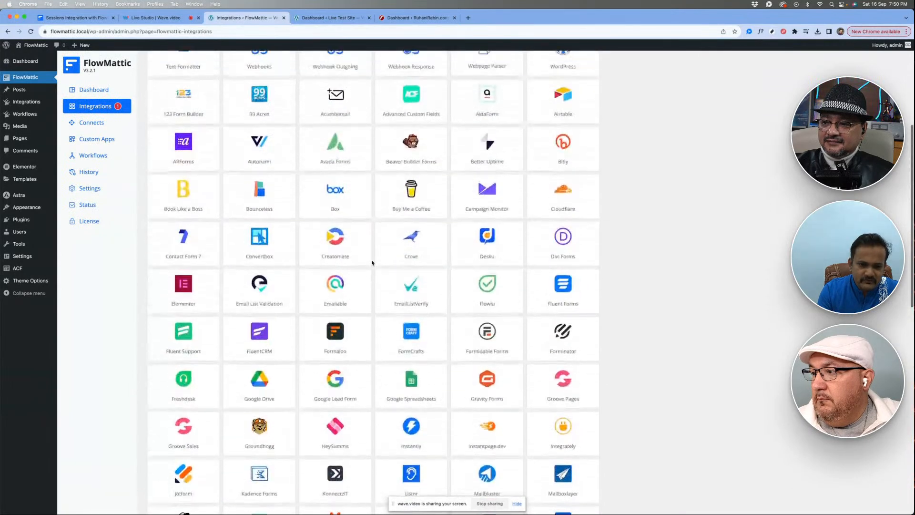
scroll(373, 262, "up", 5)
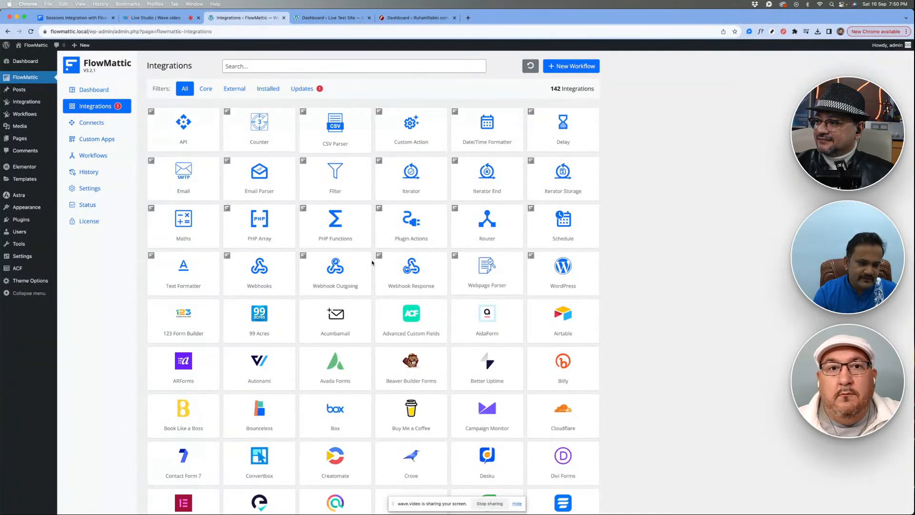
mouse_move(353, 314)
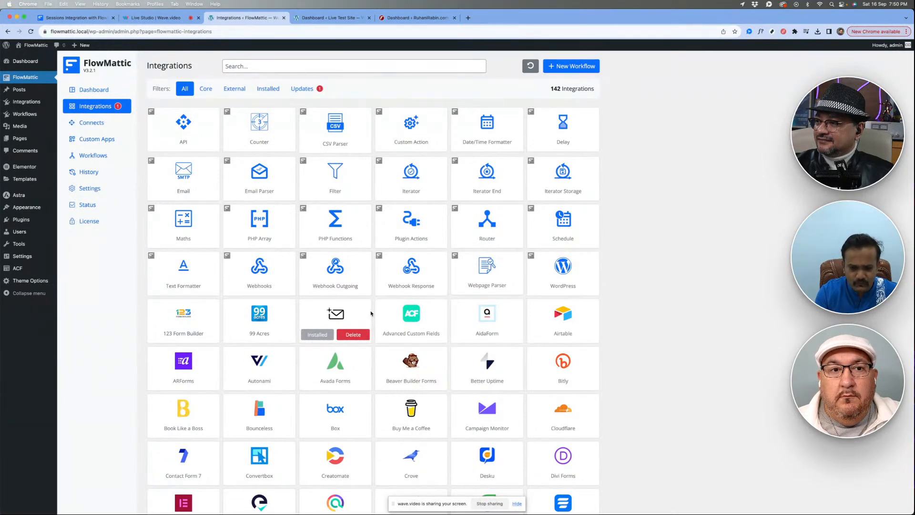
- Examine the third-party apps in the integrations list and the install, update and delete options on their cards
scroll(373, 297, "down", 10)
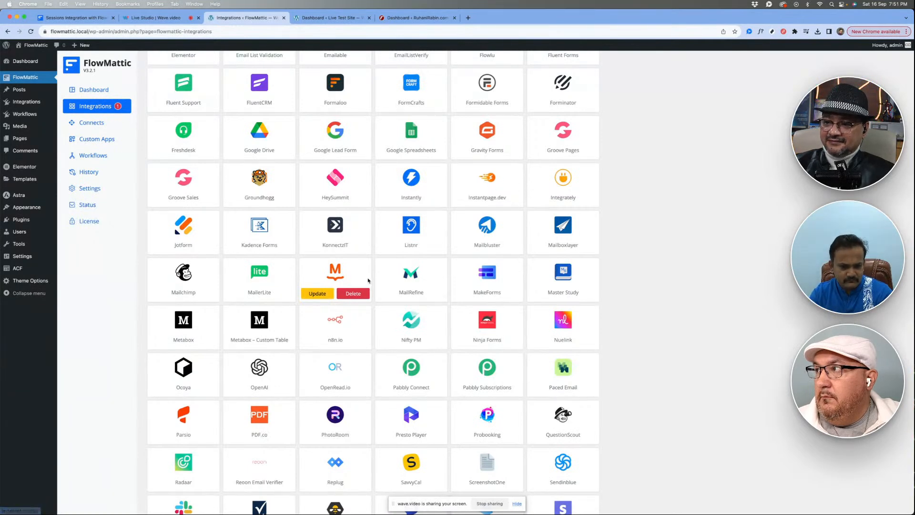
scroll(376, 279, "down", 1)
scroll(376, 279, "up", 3)
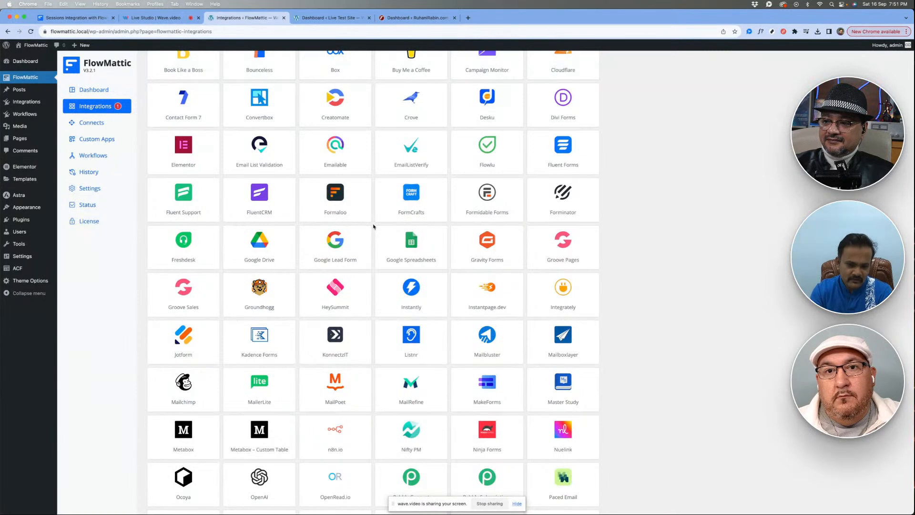
mouse_move(389, 237)
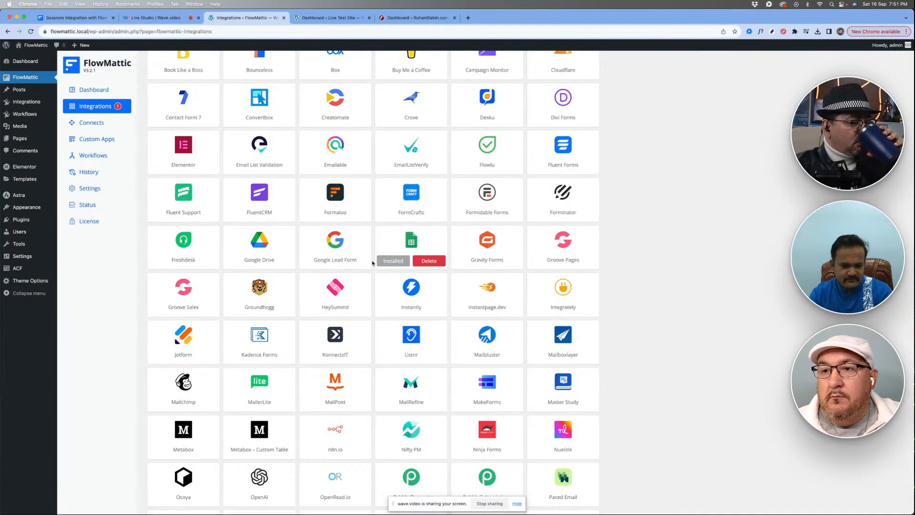
scroll(362, 262, "down", 5)
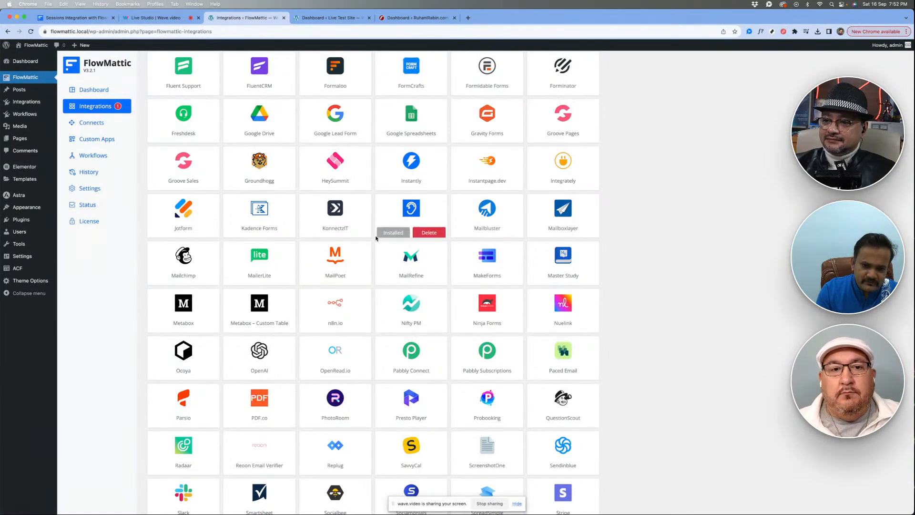
scroll(372, 237, "up", 10)
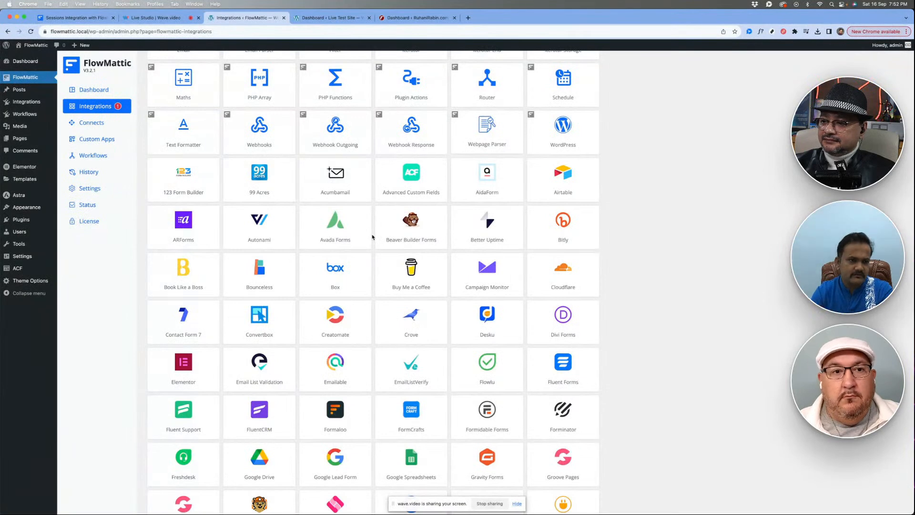
scroll(372, 236, "up", 4)
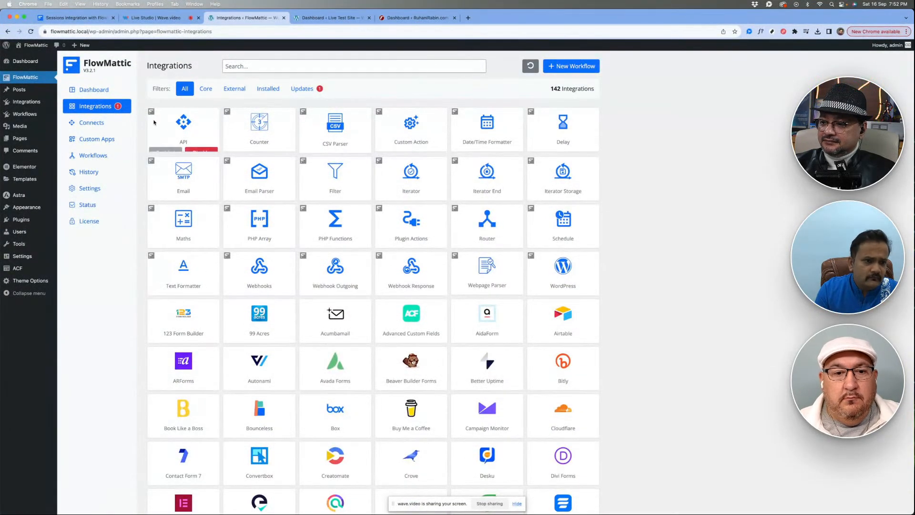
scroll(477, 314, "down", 9)
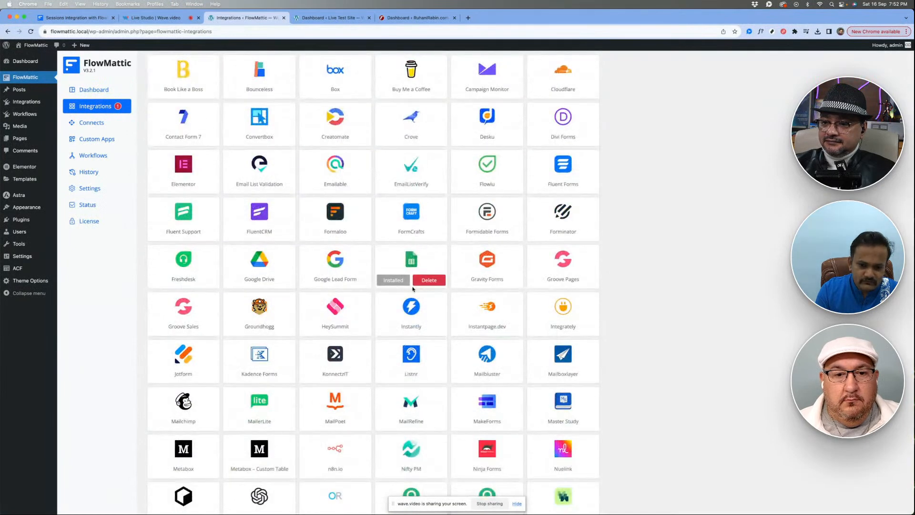
scroll(400, 199, "up", 3)
scroll(400, 199, "up", 2)
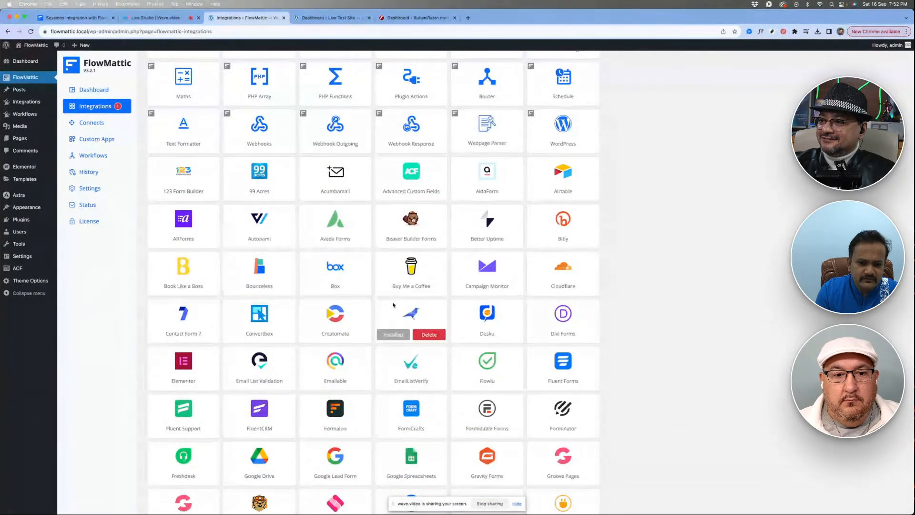
- Switch to the Live Test Site's WordPress admin and look over its FlowMattic Integrations page
left_click(323, 17)
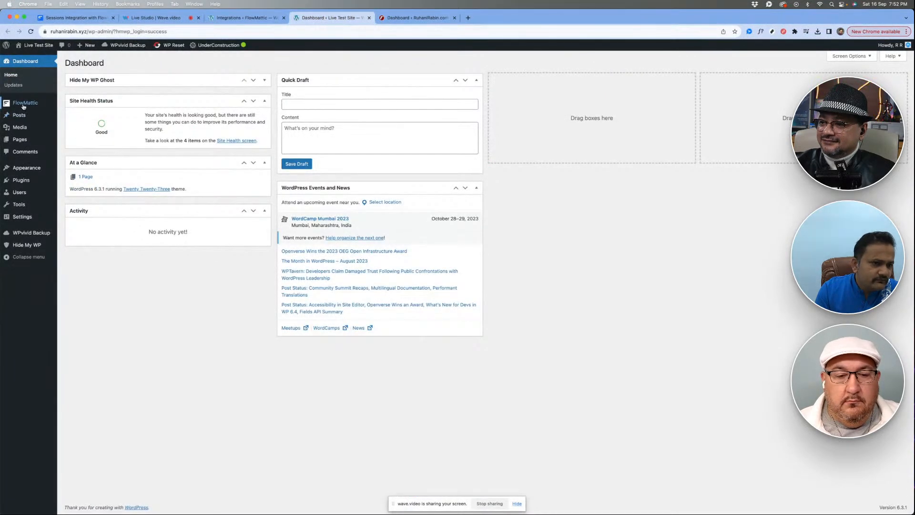
mouse_move(29, 103)
left_click(80, 115)
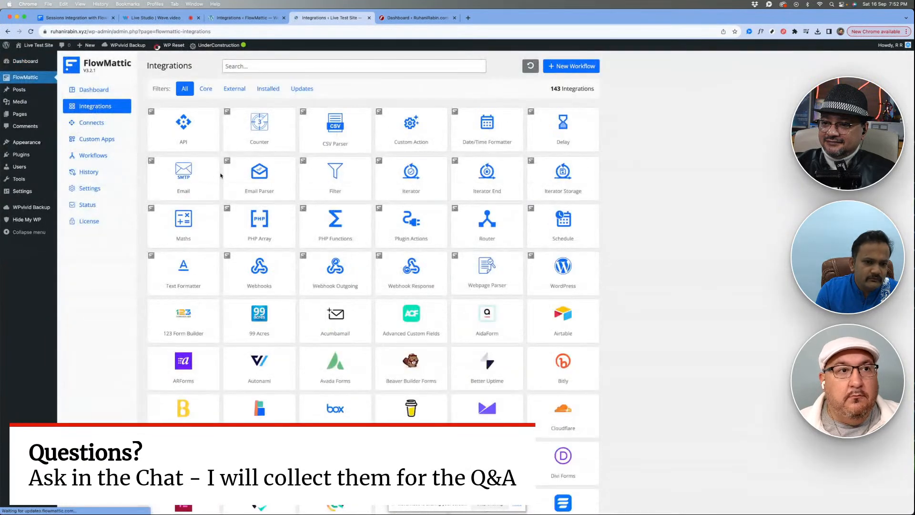
scroll(315, 244, "down", 3)
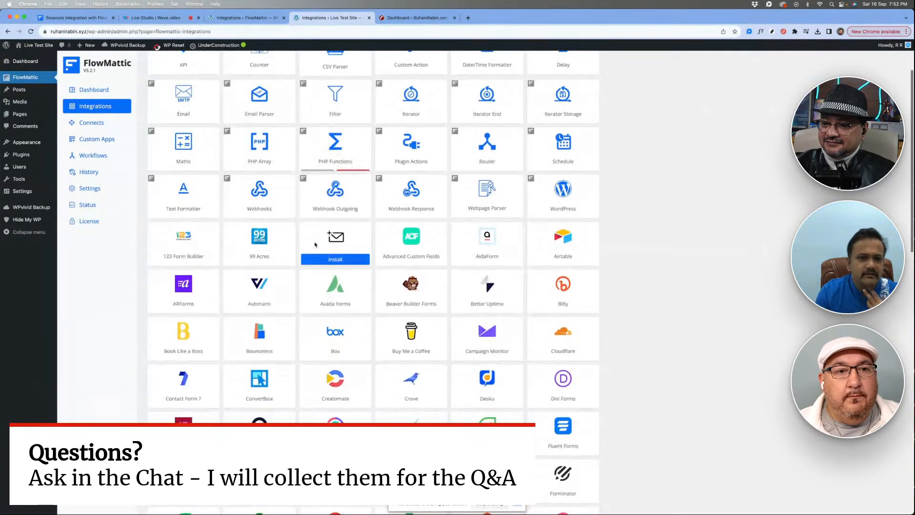
scroll(313, 242, "up", 3)
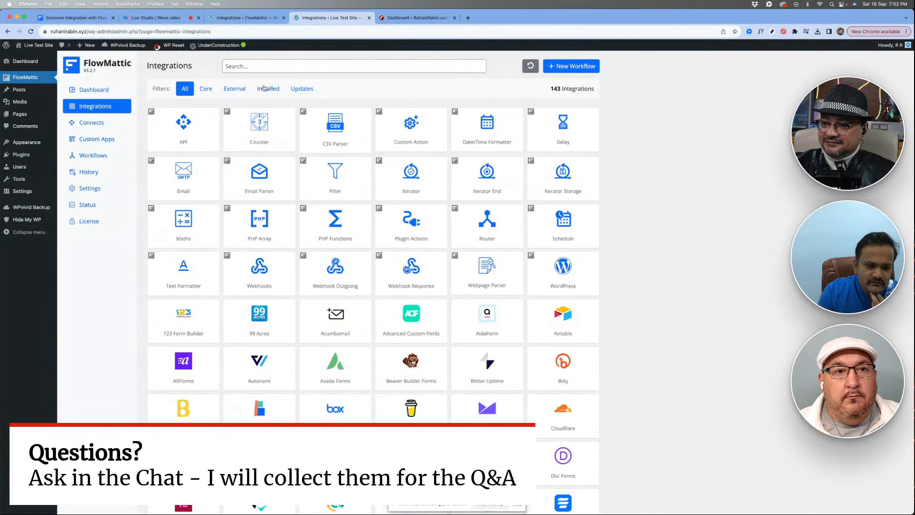
- Filter the test site's integrations by Installed, Updates and External, and refresh the integrations list to show all of them
left_click(265, 88)
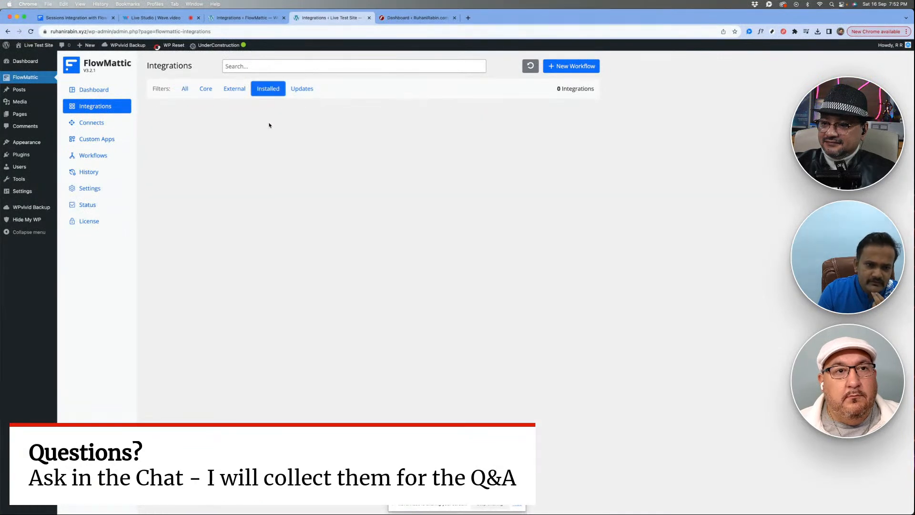
left_click(302, 88)
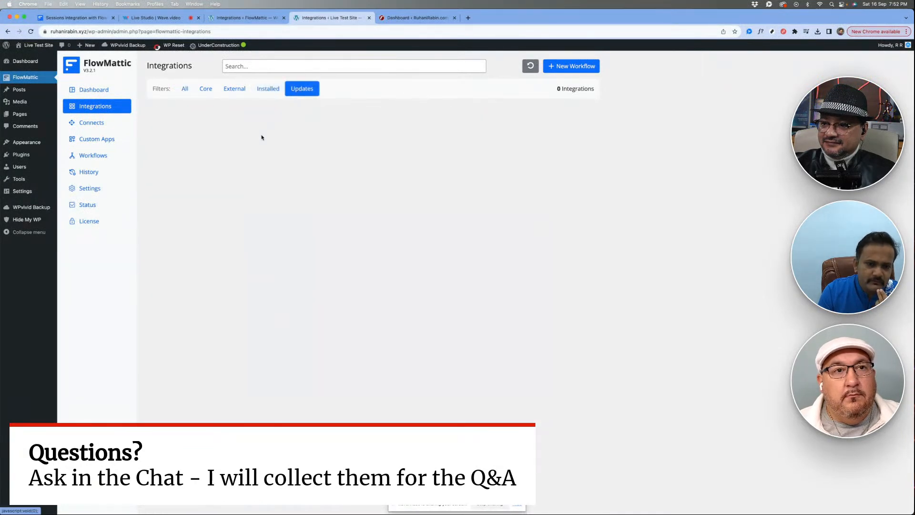
left_click(232, 90)
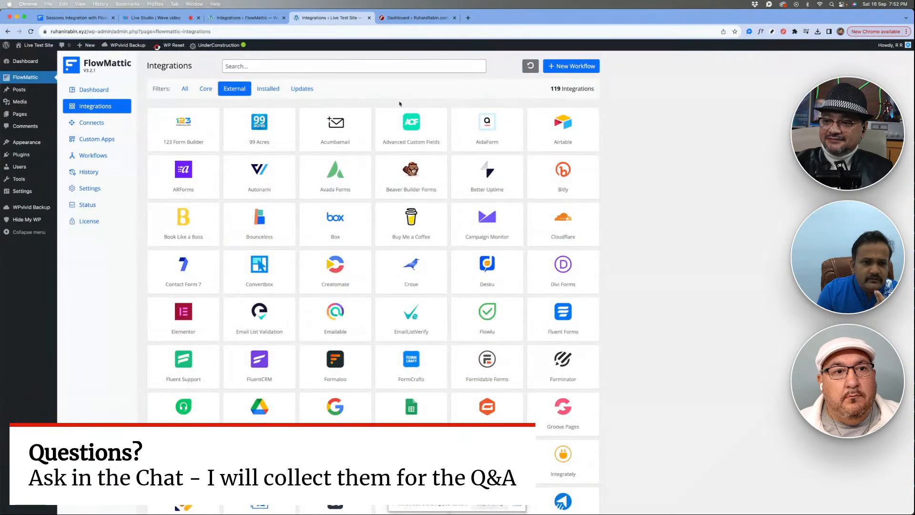
left_click(312, 64)
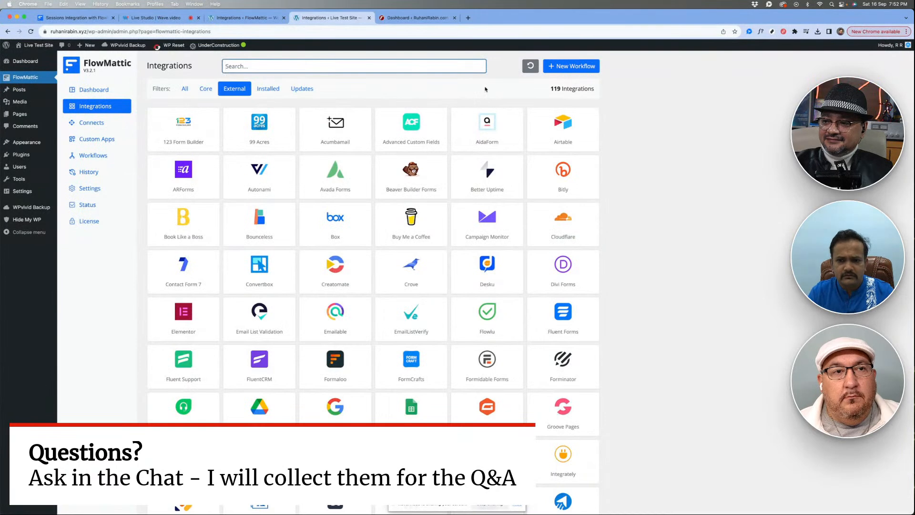
left_click(530, 66)
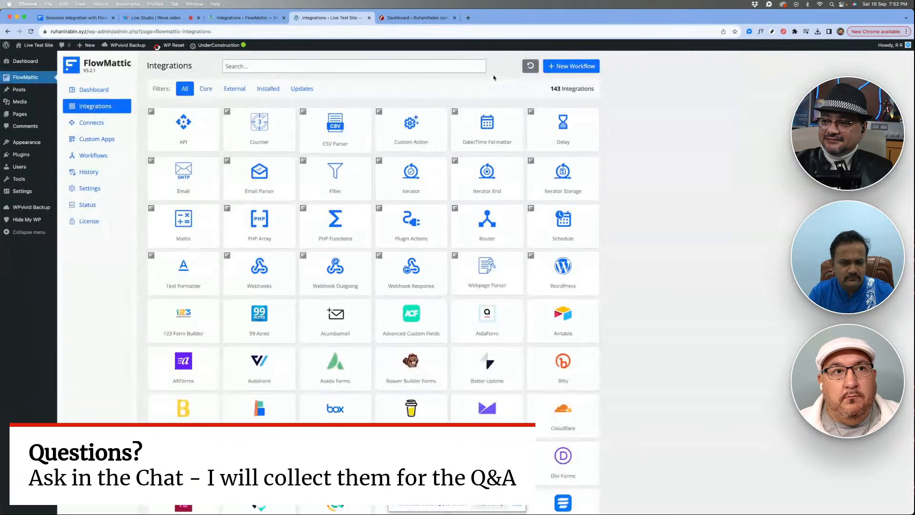
- Search the test site's integrations for "ses" and refresh the integrations list
left_click(329, 66)
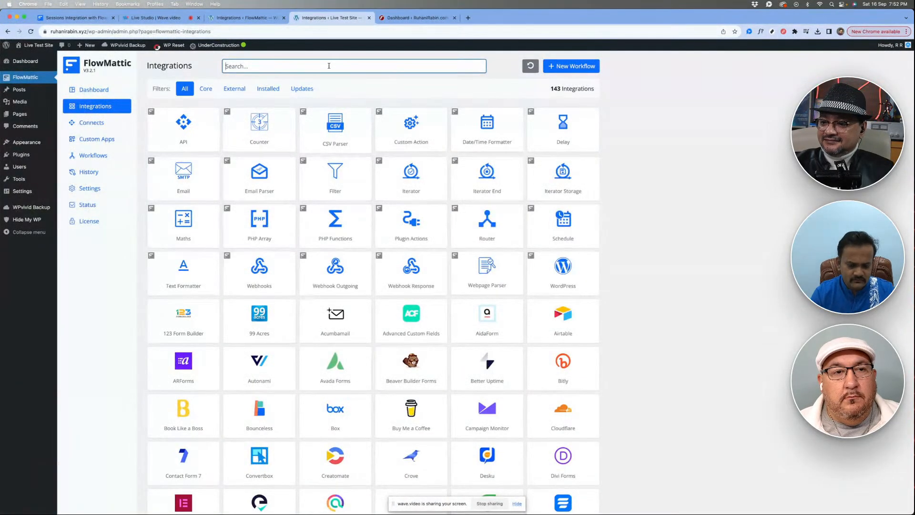
type("ses")
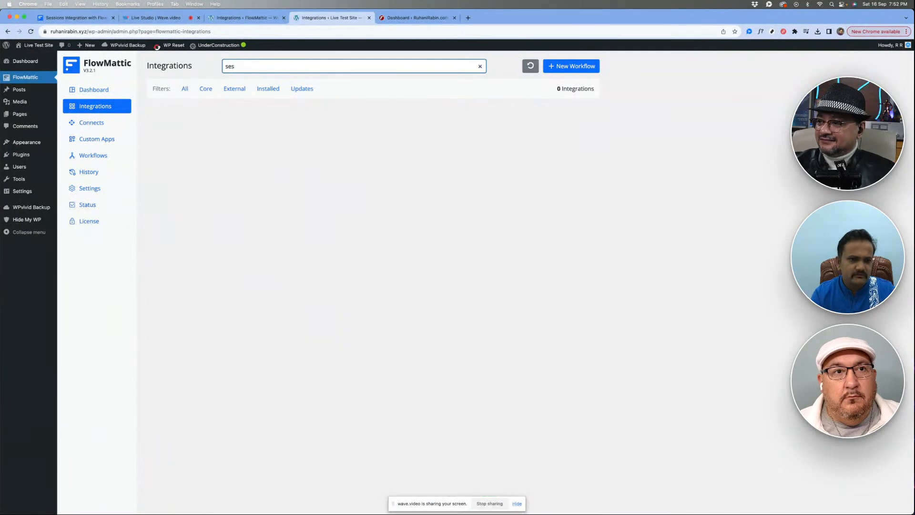
left_click(530, 65)
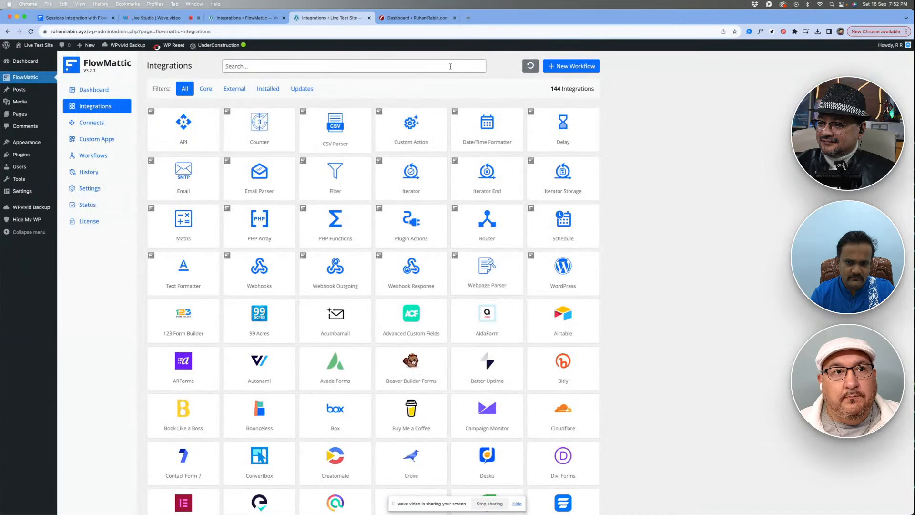
- Search for "ses" again, install the Sessions integration, and filter the list to installed integrations
left_click(450, 66)
type("ses")
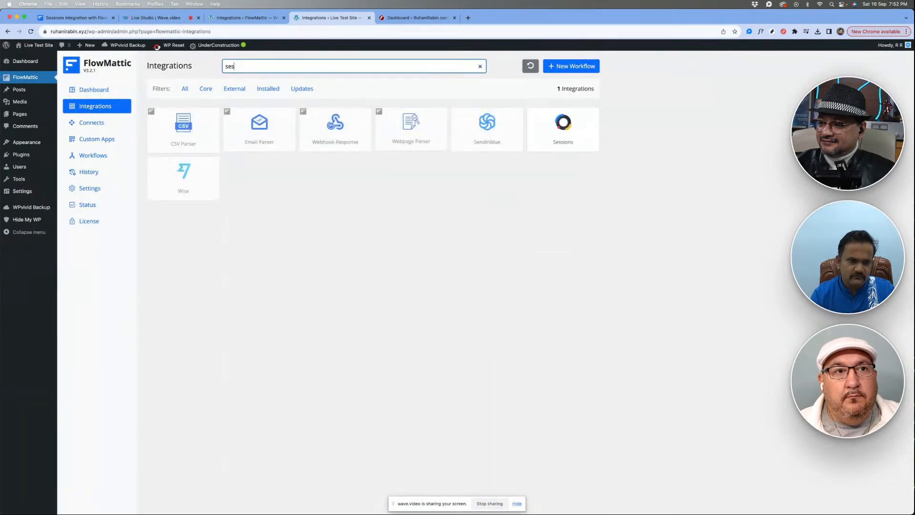
left_click(561, 144)
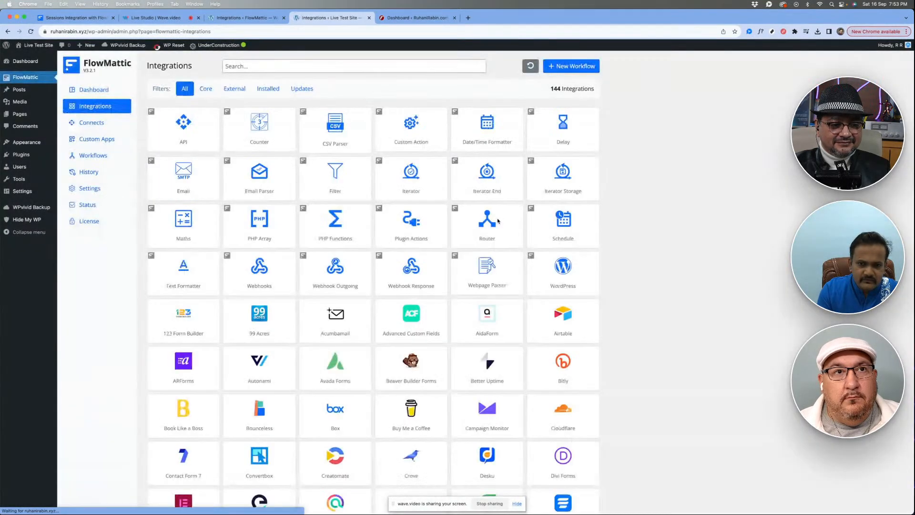
left_click(267, 88)
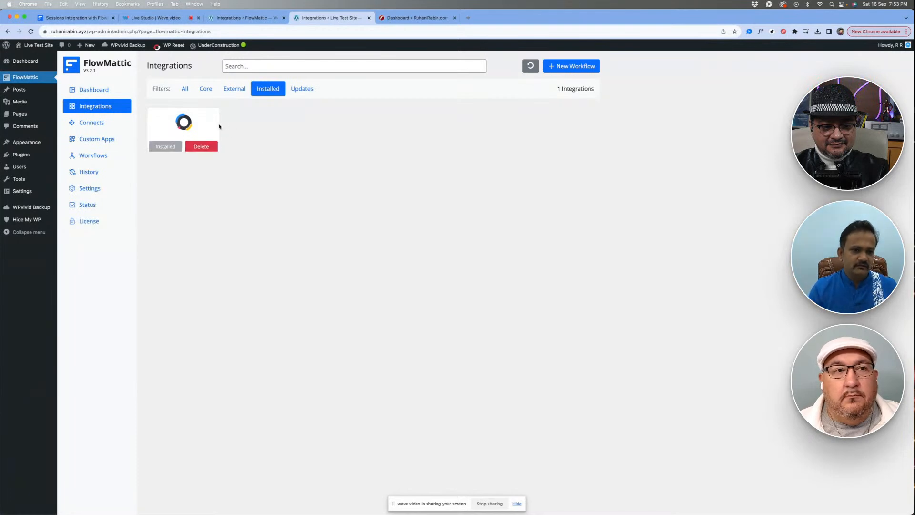
- Switch to the local FlowMattic site, open its Connects page, and look through the full list of connections
left_click(237, 18)
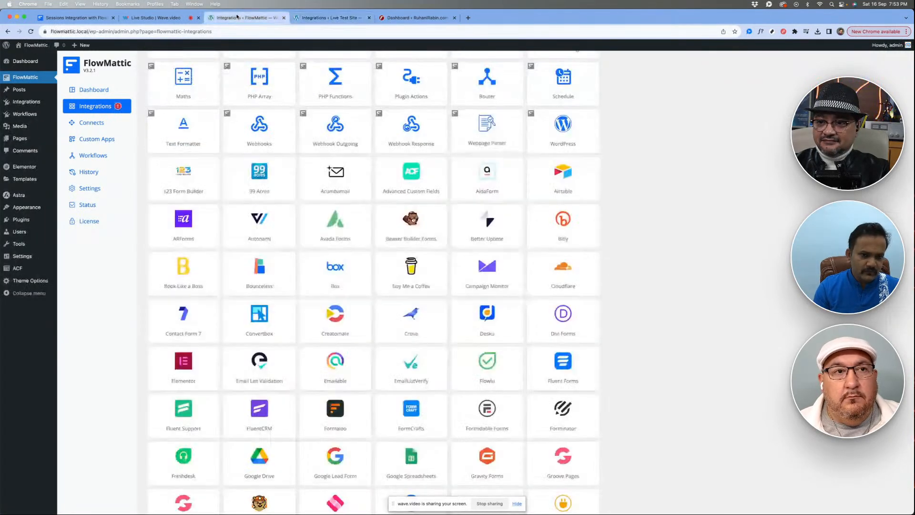
scroll(183, 196, "up", 1)
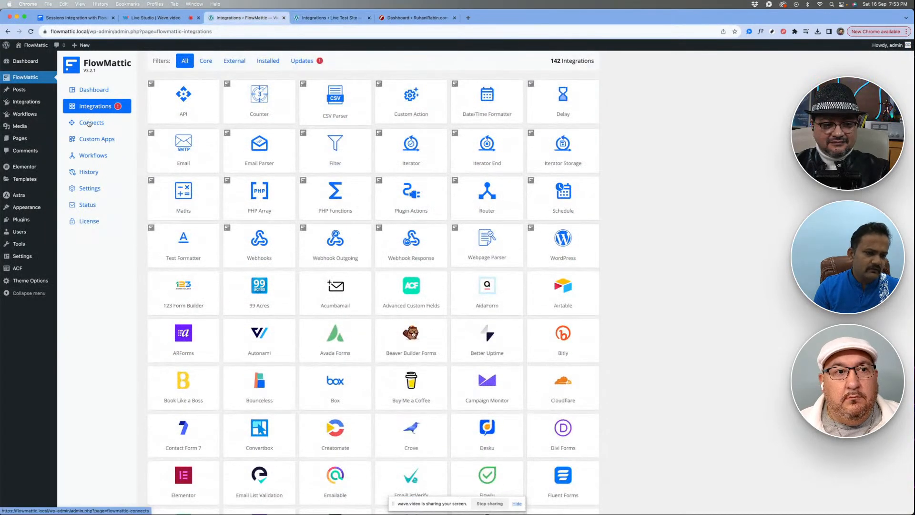
left_click(88, 124)
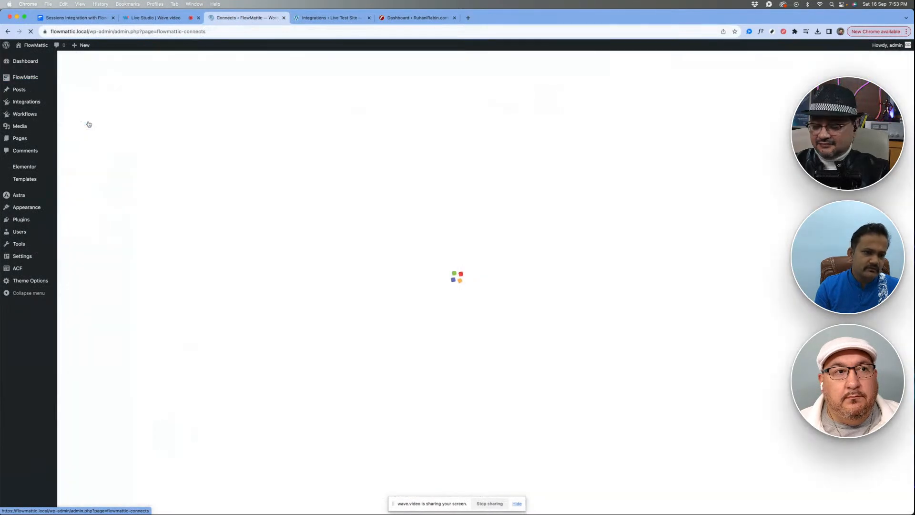
scroll(260, 157, "down", 10)
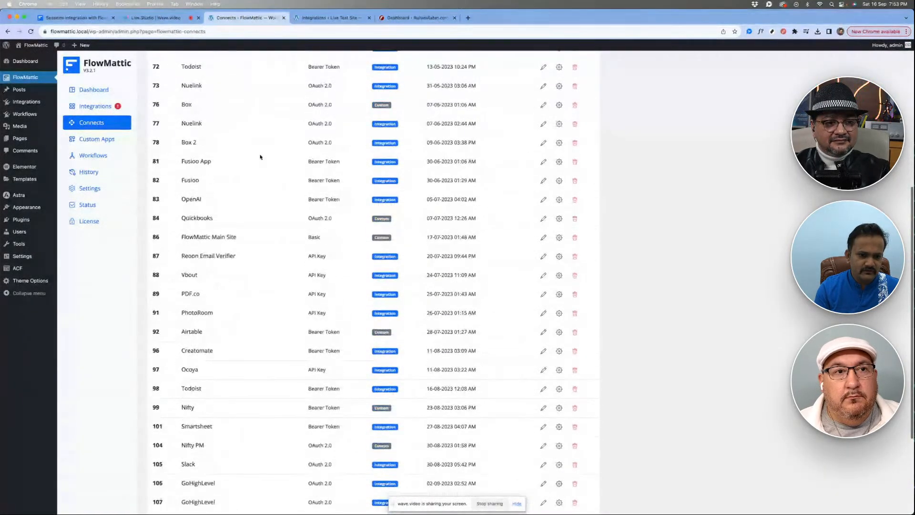
scroll(260, 156, "up", 1)
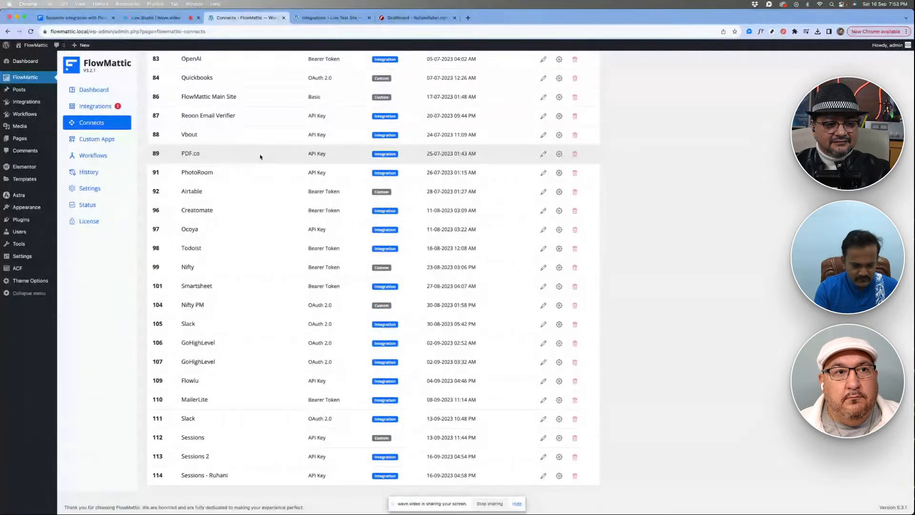
scroll(260, 157, "up", 20)
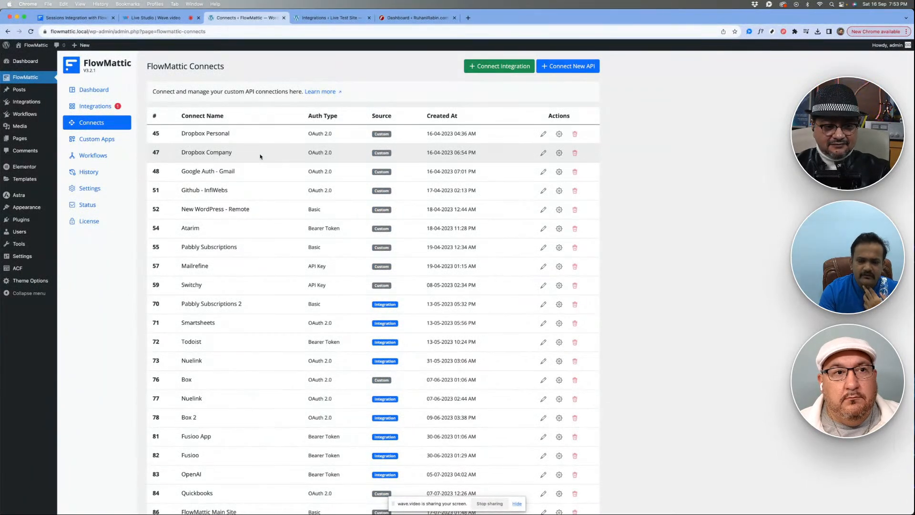
- Examine the Dropbox Personal and Dropbox Company entries as two separate connections to the same service
double_click(192, 133)
left_click(192, 171)
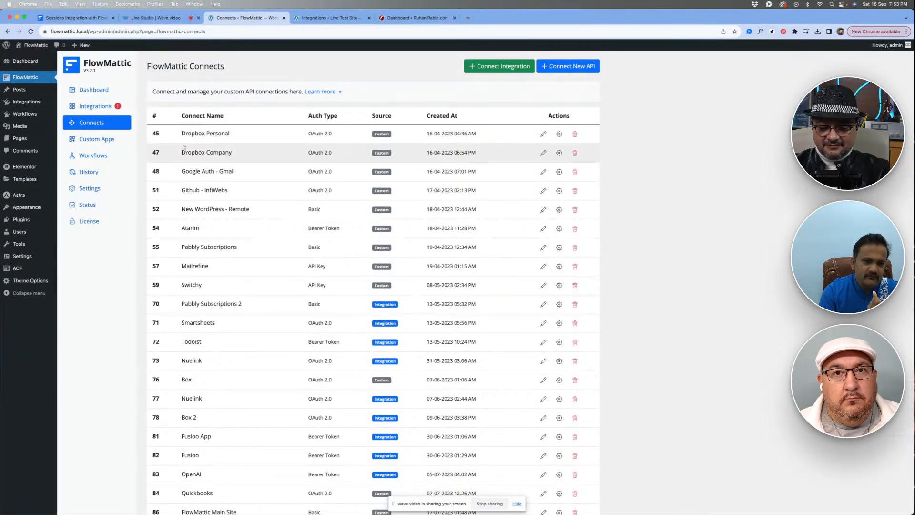
double_click(185, 150)
left_click(243, 193)
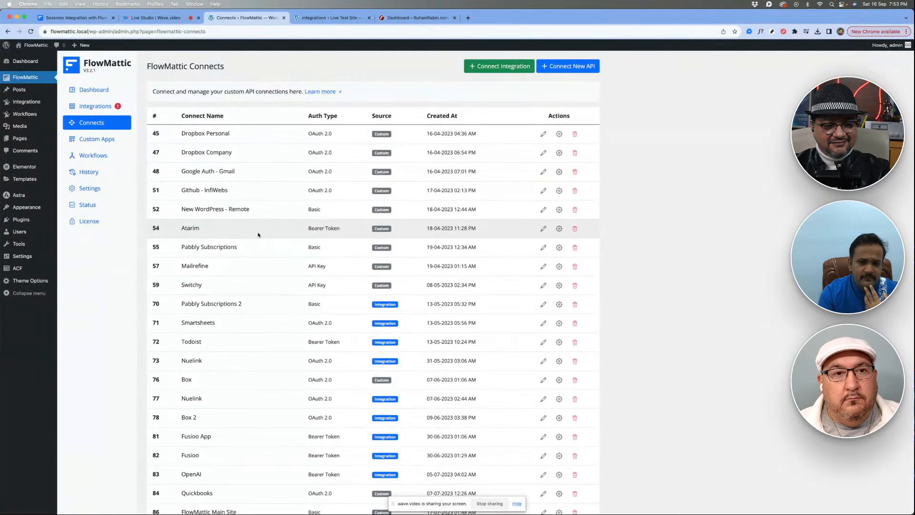
- Look over the connections list and the apps offered for connecting an integration, and close the selection without choosing one
scroll(258, 234, "down", 2)
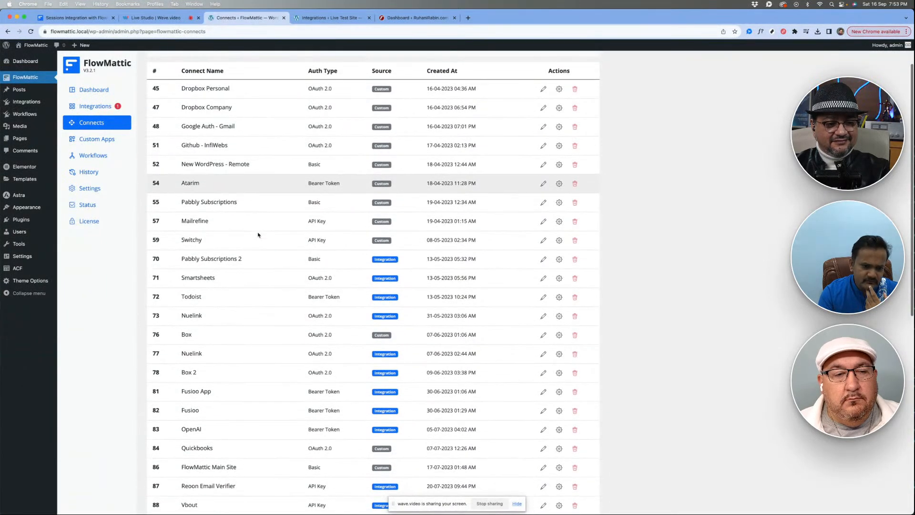
scroll(258, 234, "up", 2)
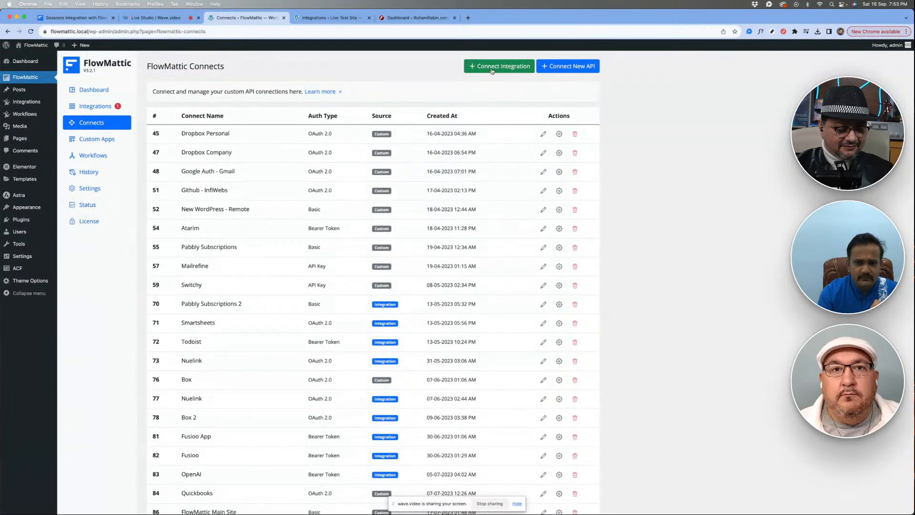
left_click(492, 70)
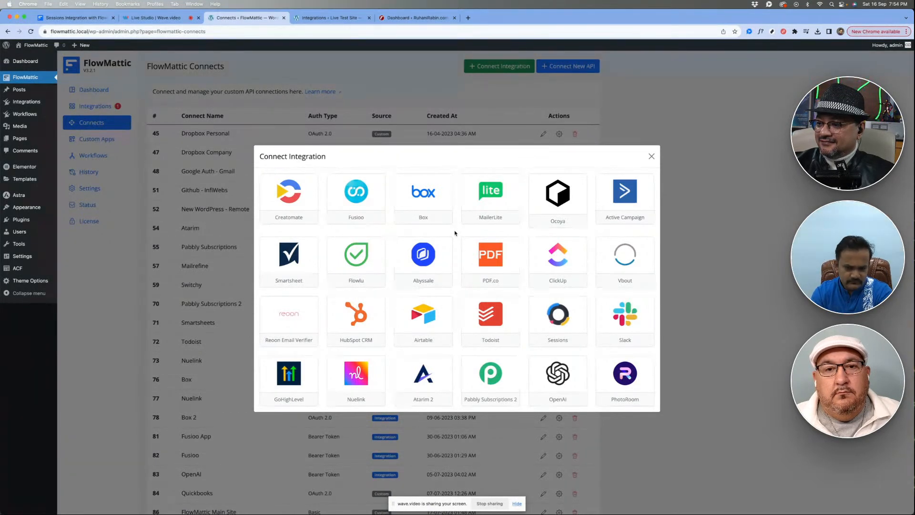
left_click(650, 157)
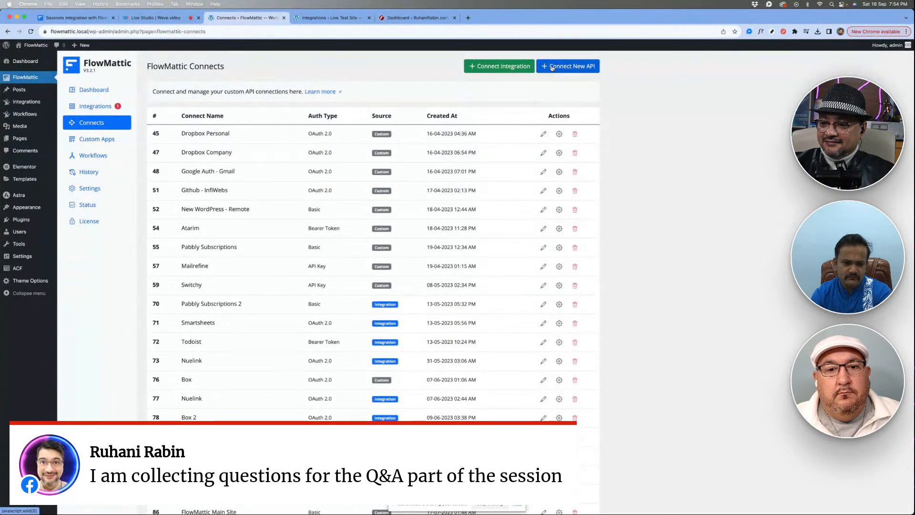
- Start a new API connection and examine the fields required for the Basic and API Key authentication types
left_click(552, 68)
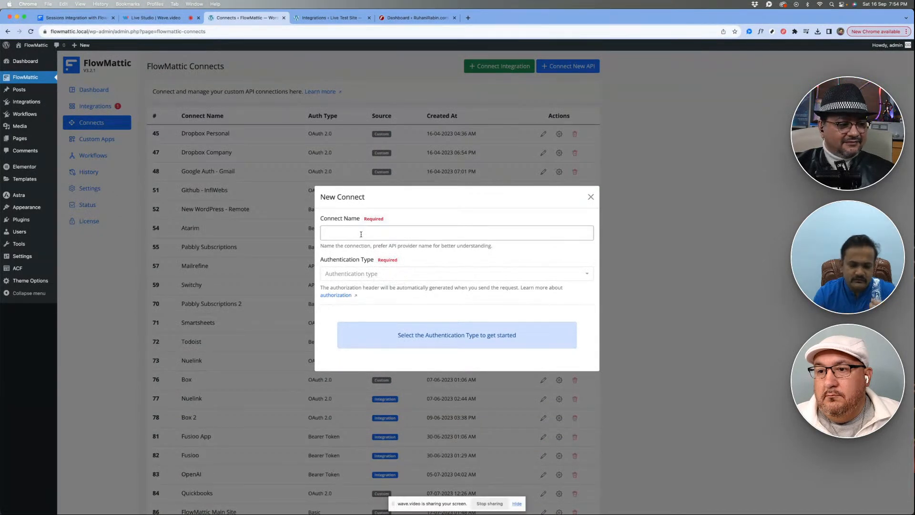
left_click(367, 274)
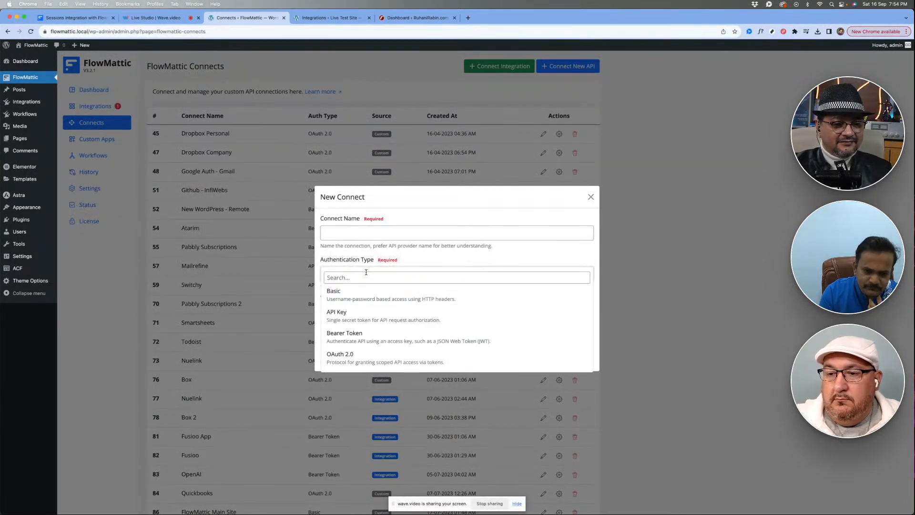
left_click(350, 292)
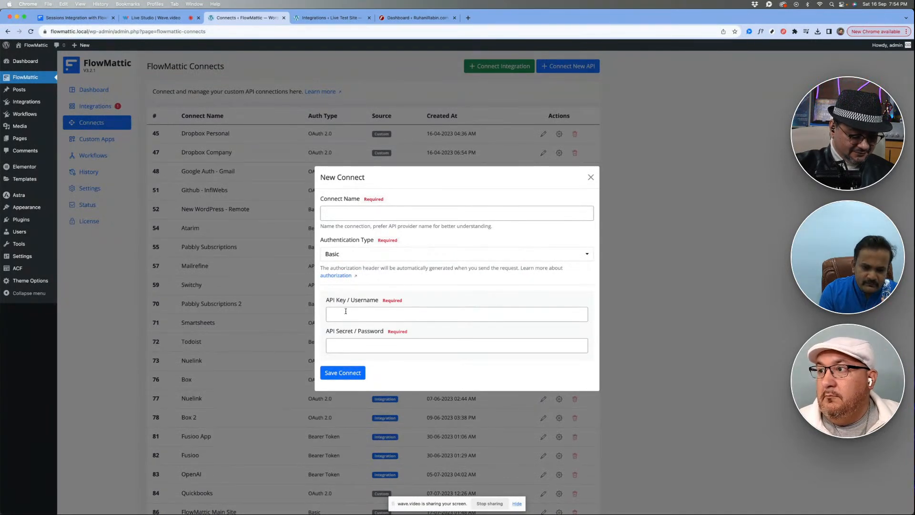
left_click(375, 253)
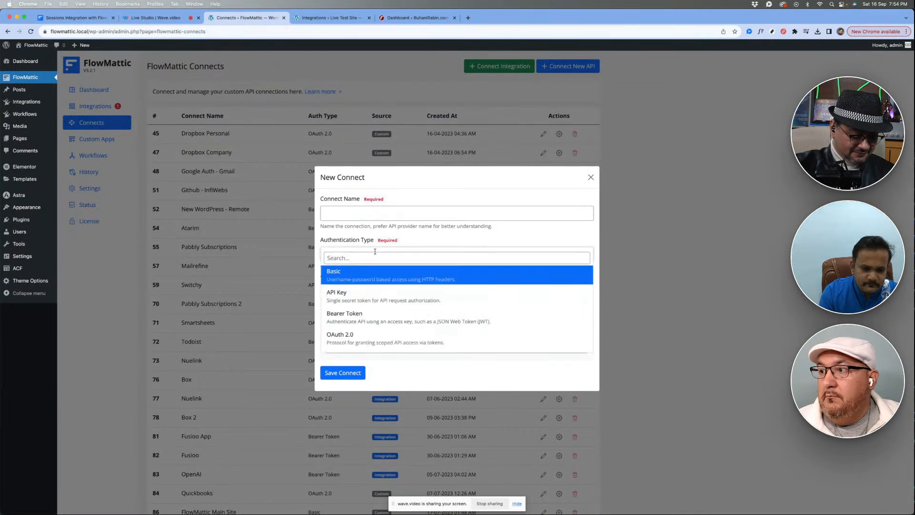
left_click(373, 296)
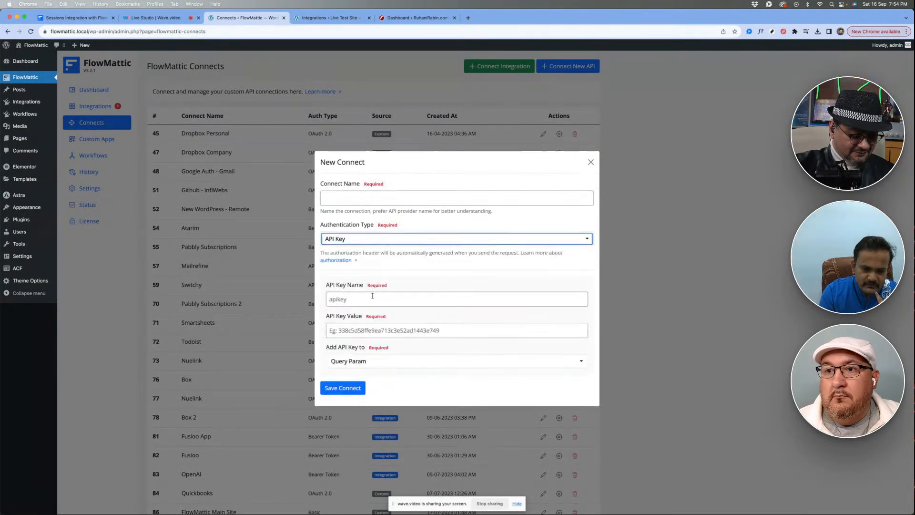
left_click(413, 272)
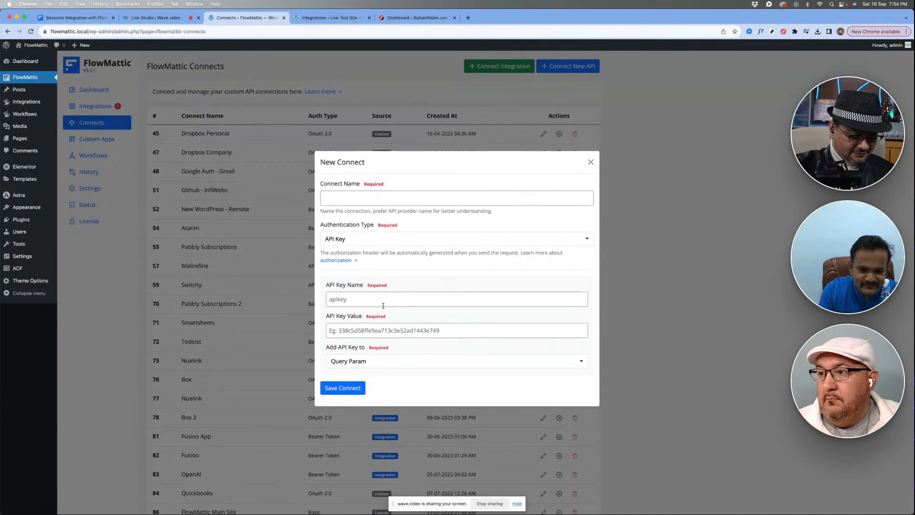
- Examine the Bearer Token and OAuth 2.0 authentication fields for the new connection, and close it without saving
left_click(378, 238)
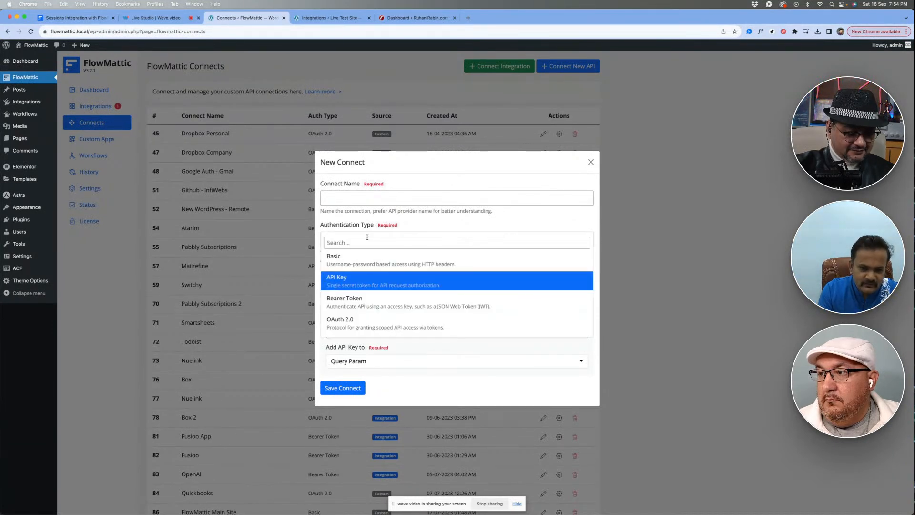
left_click(361, 307)
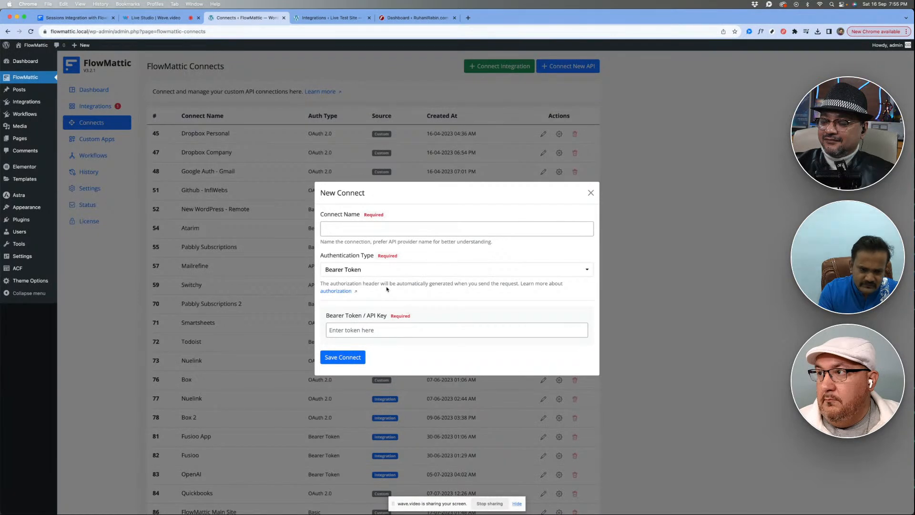
left_click(362, 269)
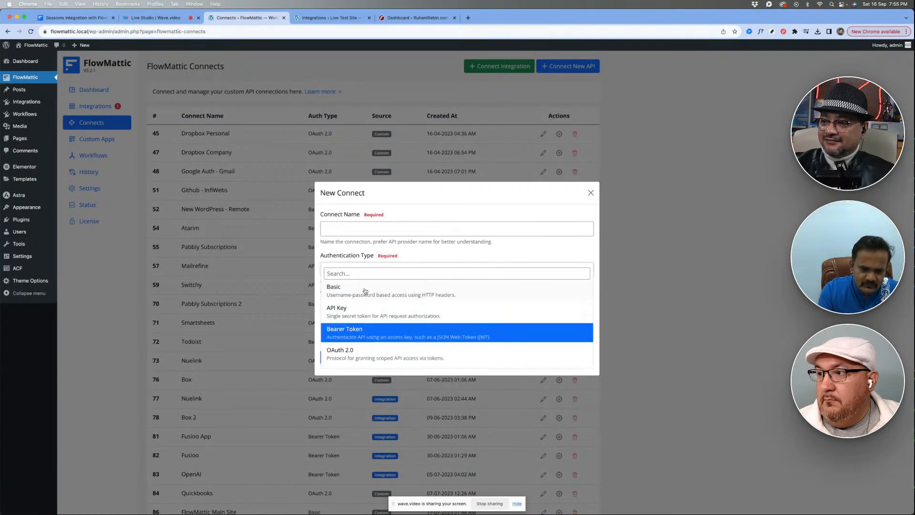
left_click(365, 355)
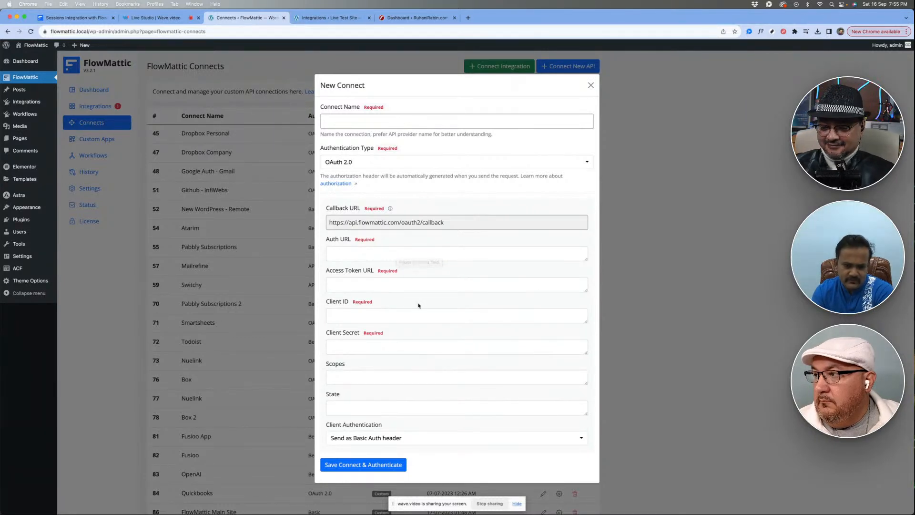
scroll(418, 305, "down", 1)
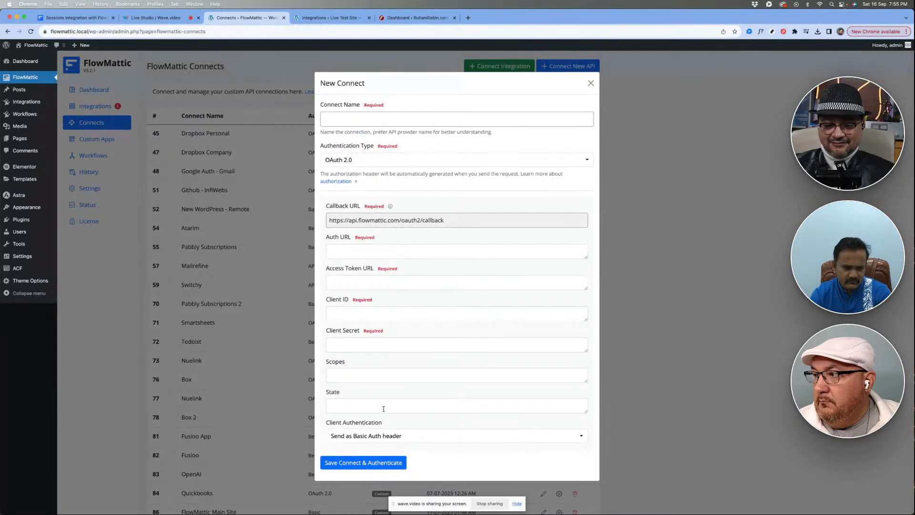
scroll(409, 364, "down", 1)
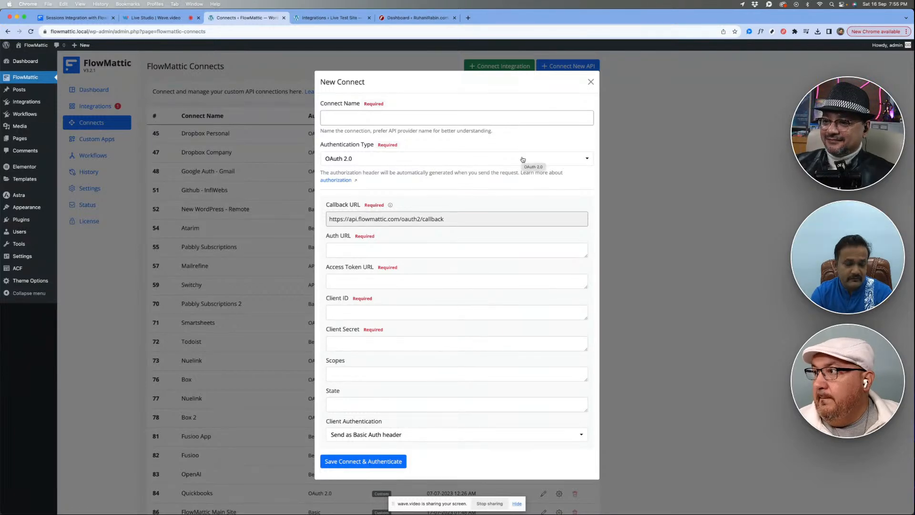
left_click(591, 82)
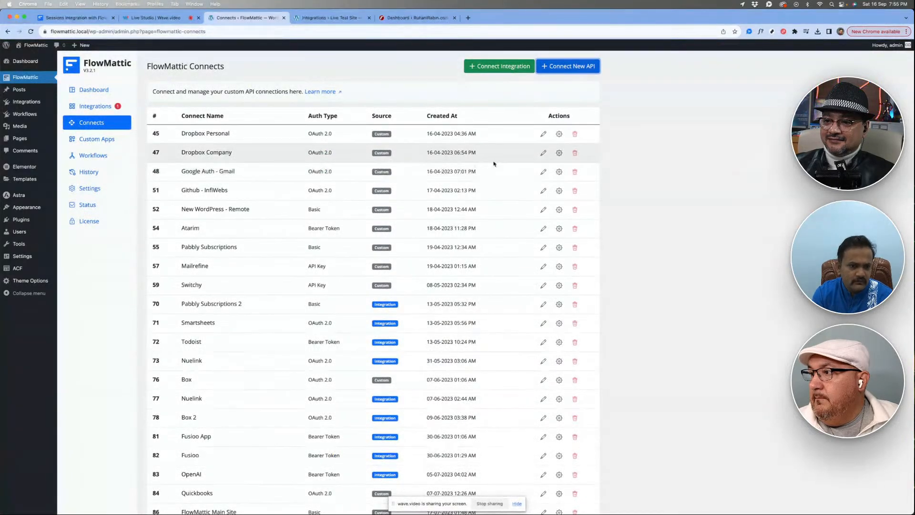
- View the Dropbox Personal connection's settings and its Dropbox authorization request, and close both without granting access
left_click(559, 134)
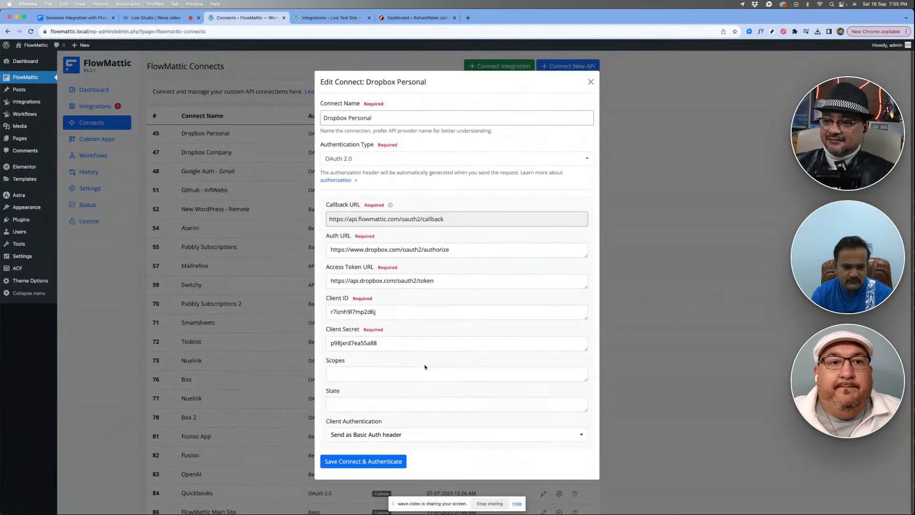
left_click(358, 464)
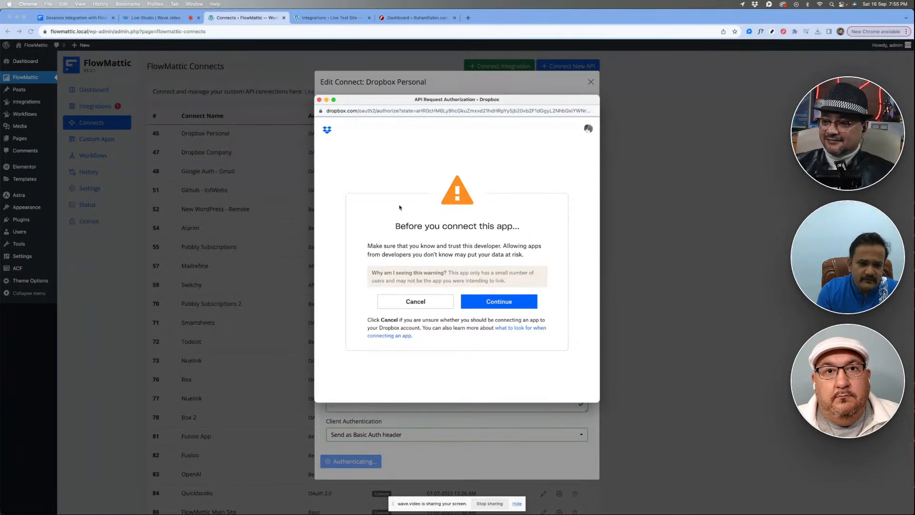
left_click(319, 100)
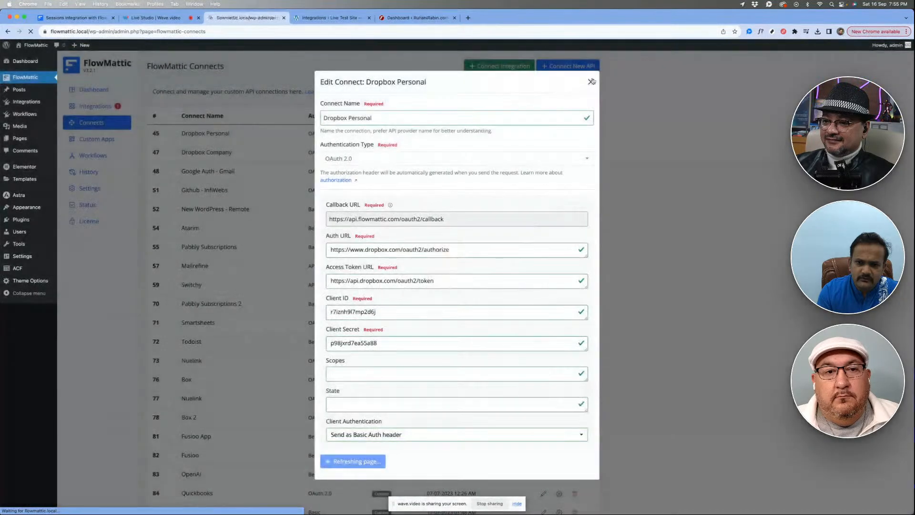
left_click(591, 83)
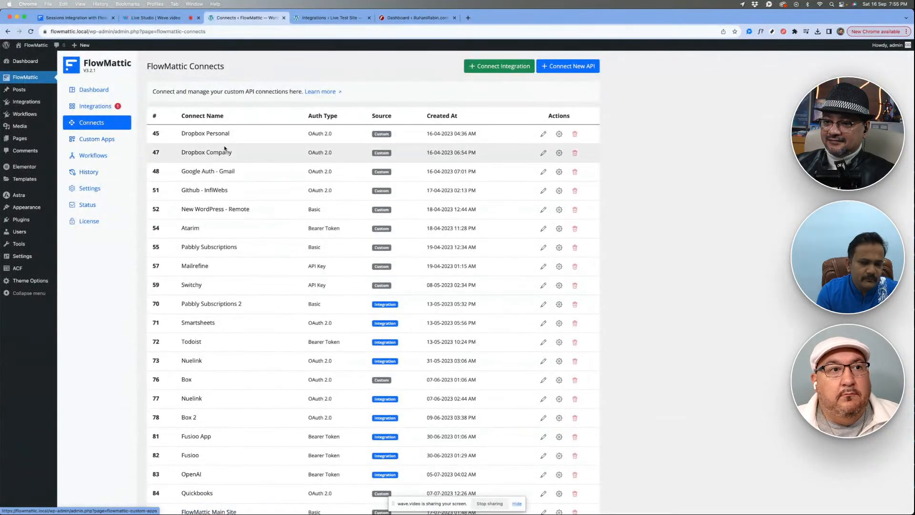
- Open the Switchy app from the custom apps list and bring up the settings of its Test action
left_click(96, 141)
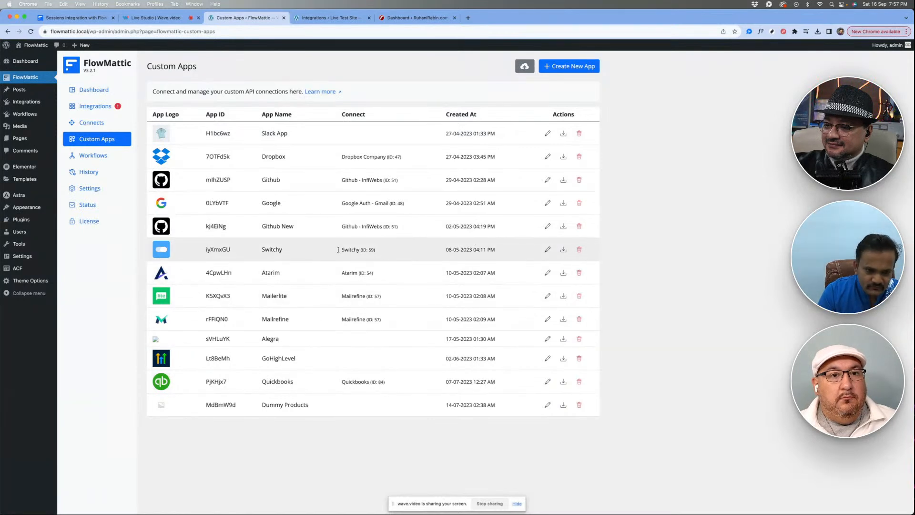
double_click(271, 249)
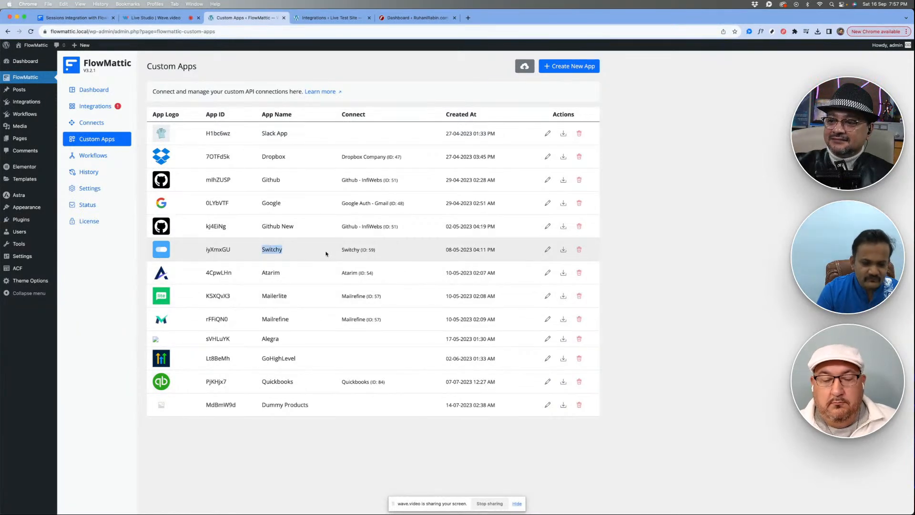
left_click(390, 255)
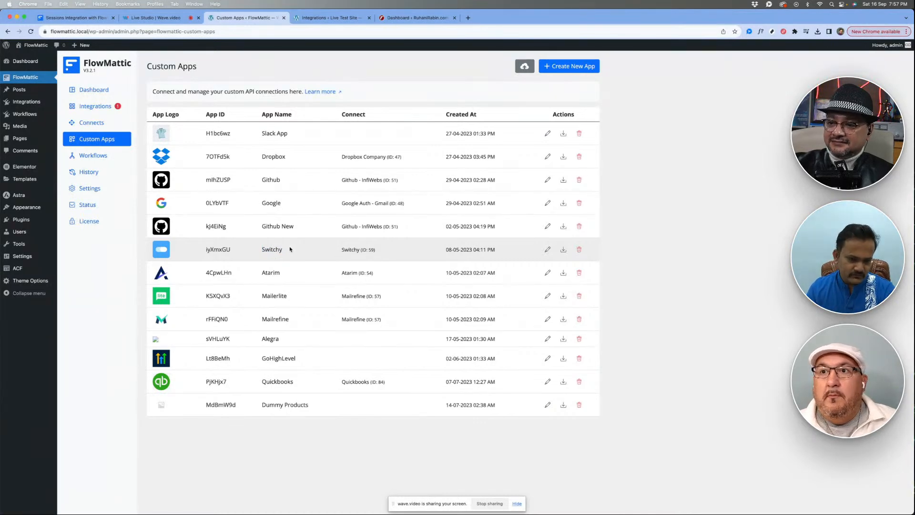
left_click(546, 250)
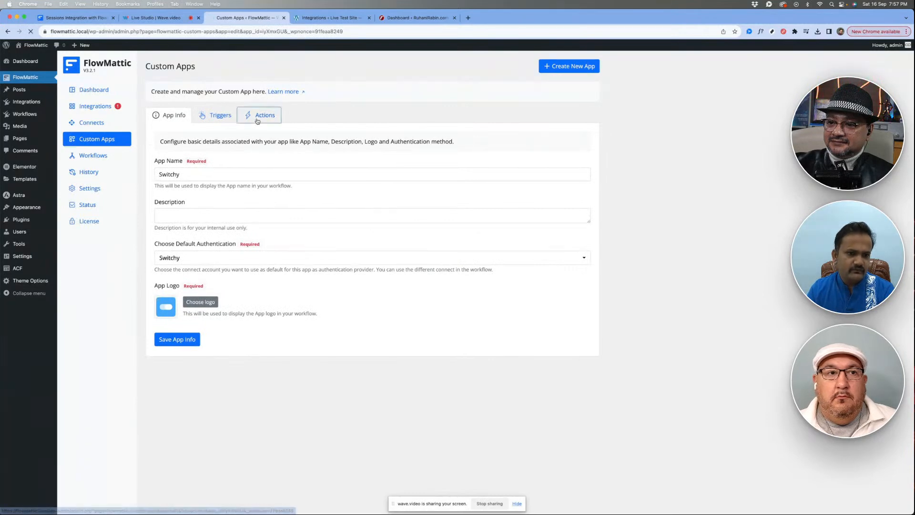
left_click(257, 120)
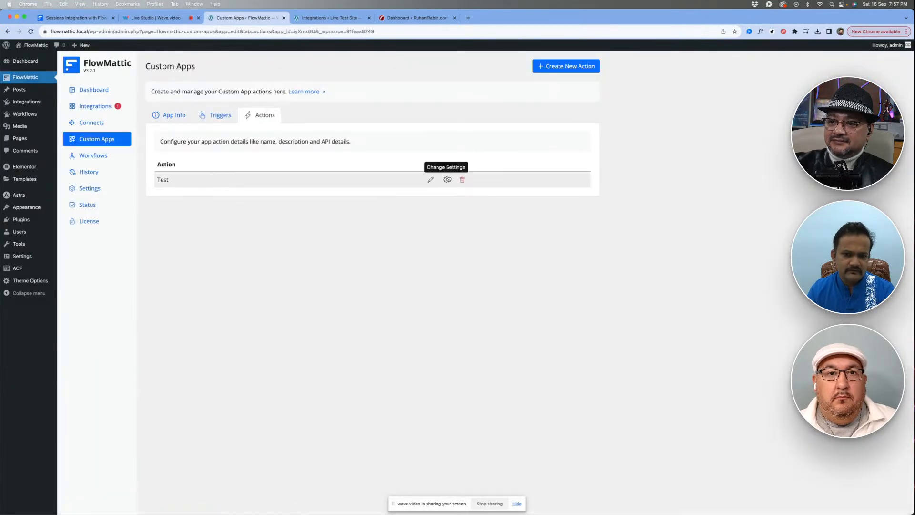
left_click(447, 179)
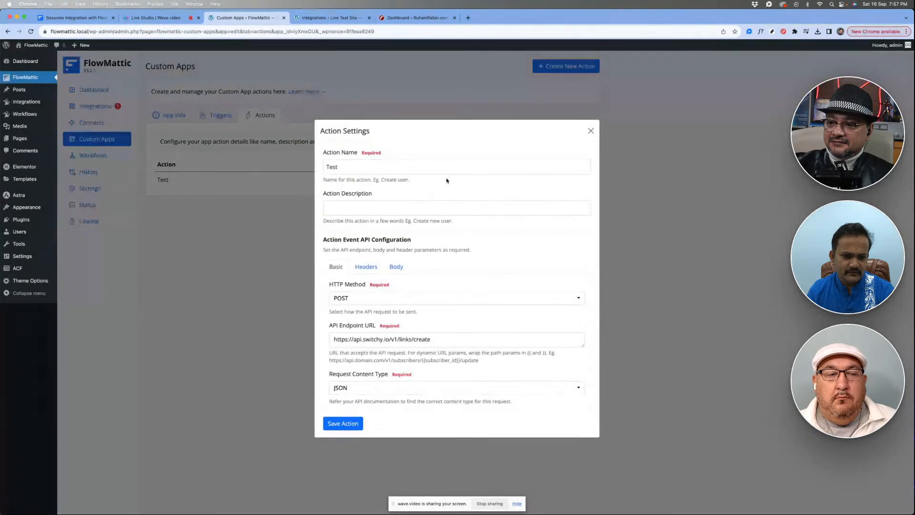
- Examine the Test action's body parameters, including the title field's settings, and its header and basic API configuration
left_click(395, 264)
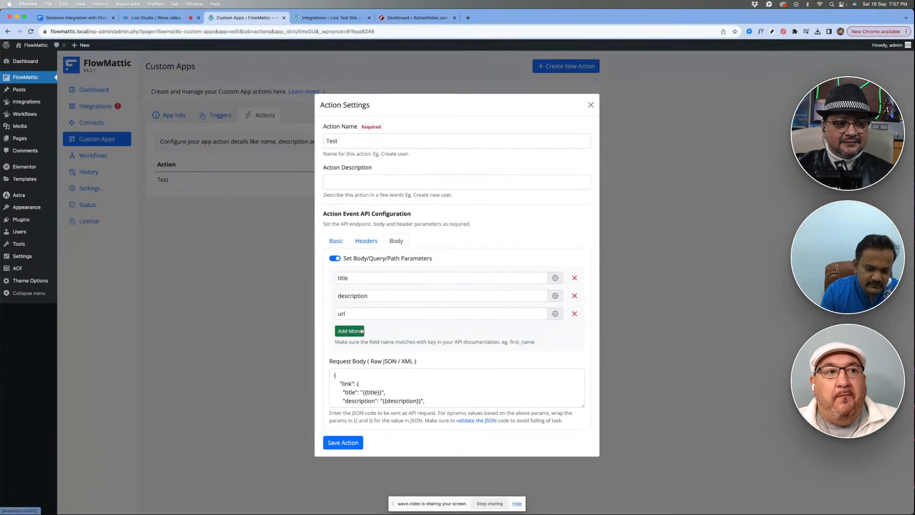
left_click(554, 279)
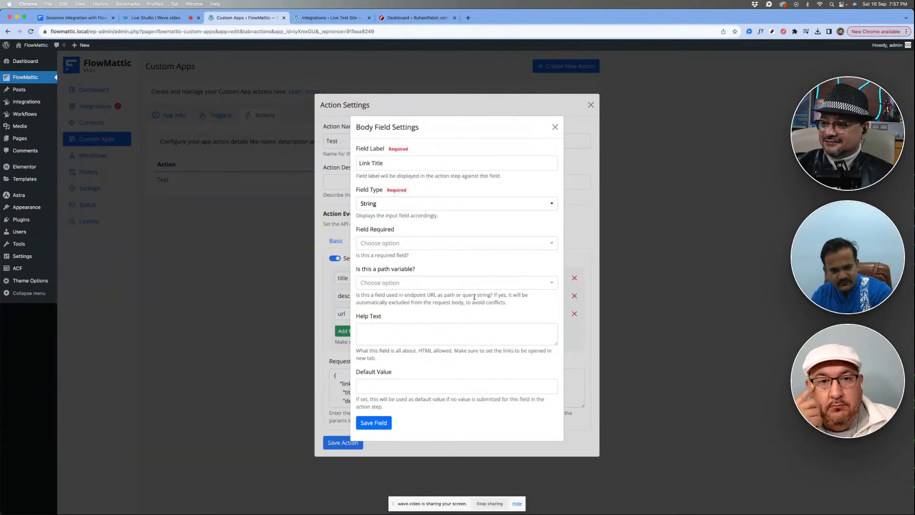
left_click(555, 127)
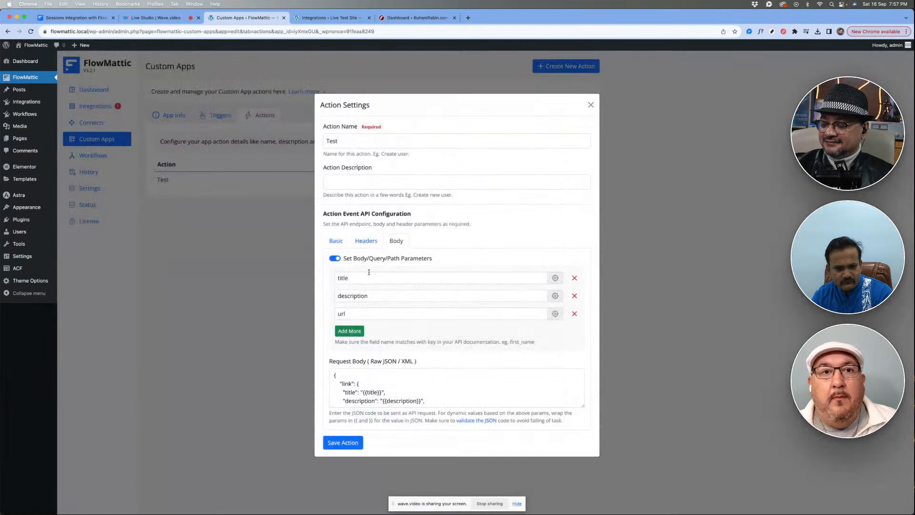
left_click(366, 241)
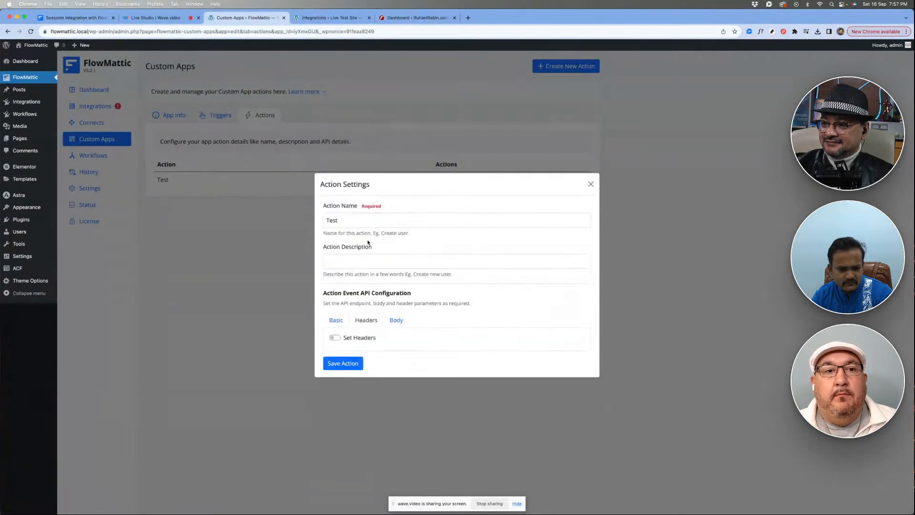
left_click(338, 319)
scroll(484, 358, "down", 2)
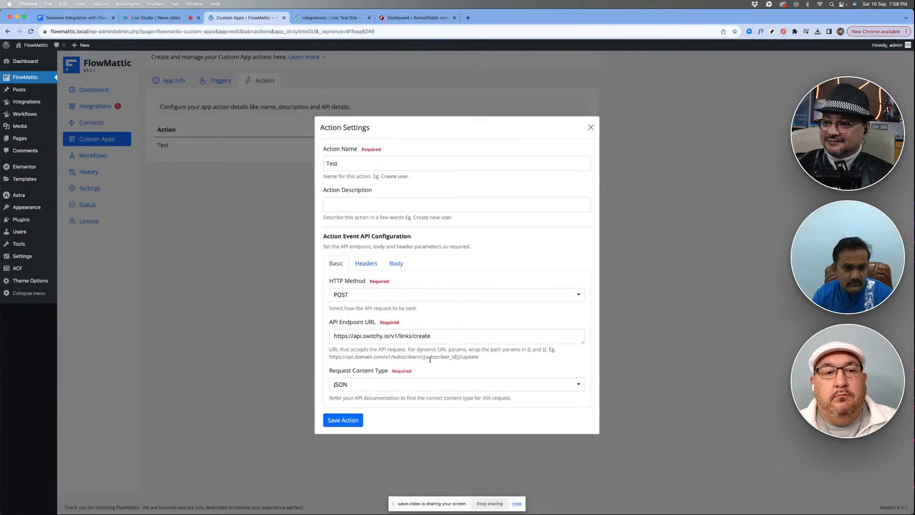
- Open the Sessions API documentation at api.app.sessions.us/api-docs in a new browser tab
left_click(469, 18)
type("sessions.us")
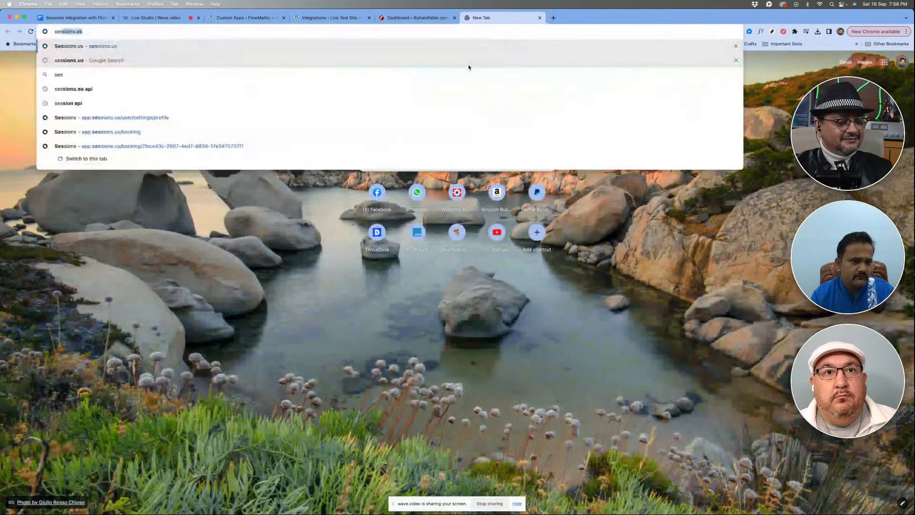
key("Right")
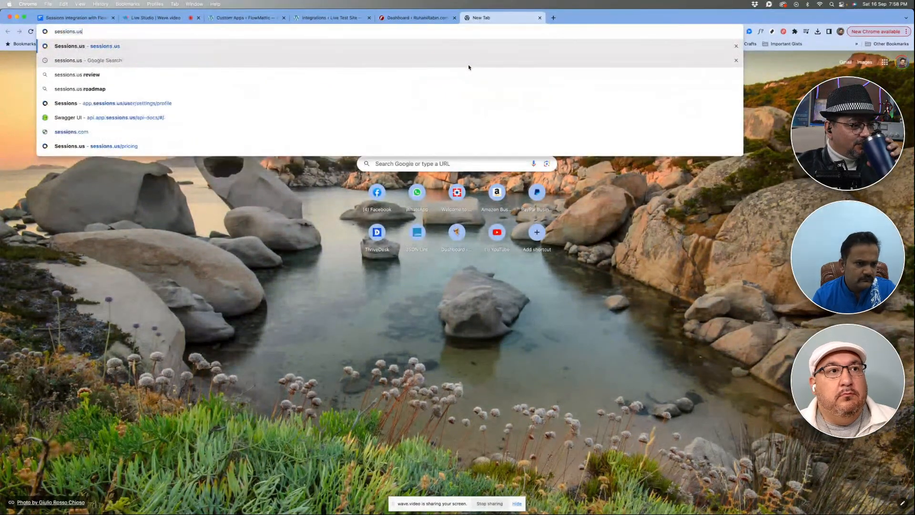
key("Down")
key("Down")
key("Down")
key("Down")
key("Down")
key("Return")
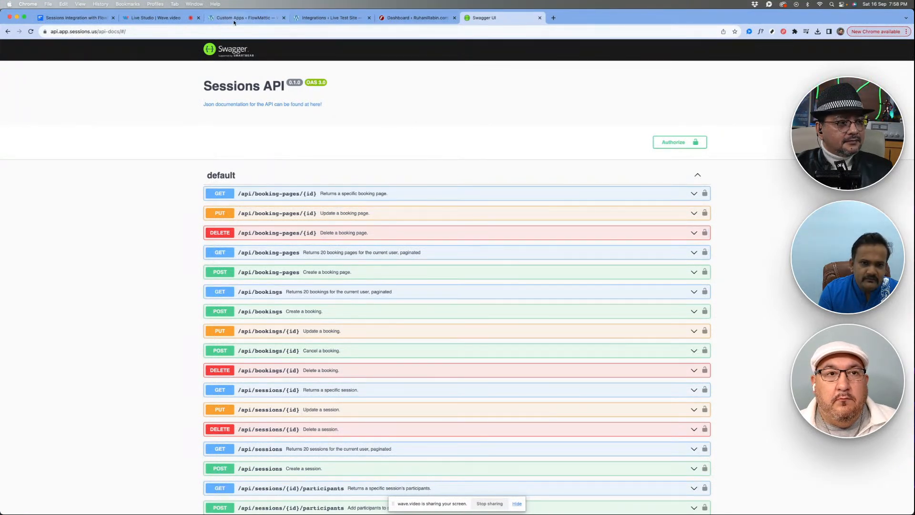
- Return to the Switchy Test action's settings and examine the example endpoint URL with a dynamic path parameter
left_click(220, 16)
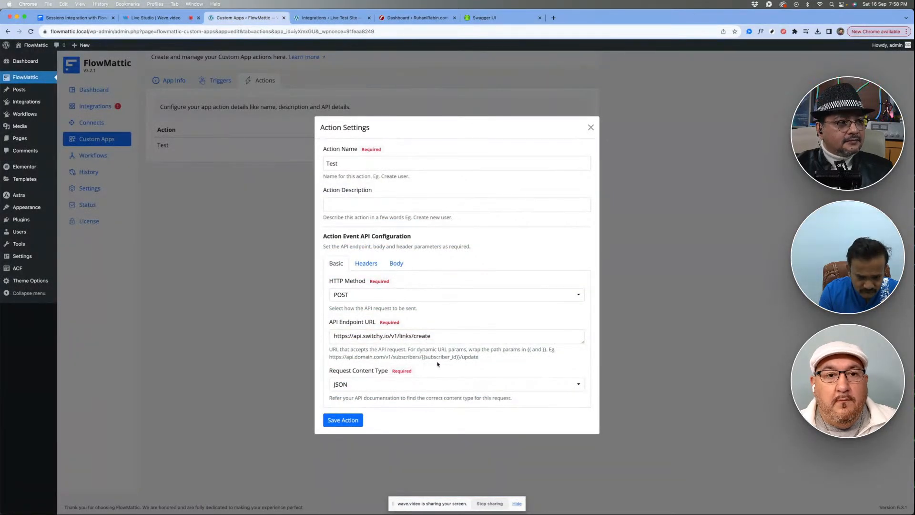
left_click_drag(330, 356, 478, 356)
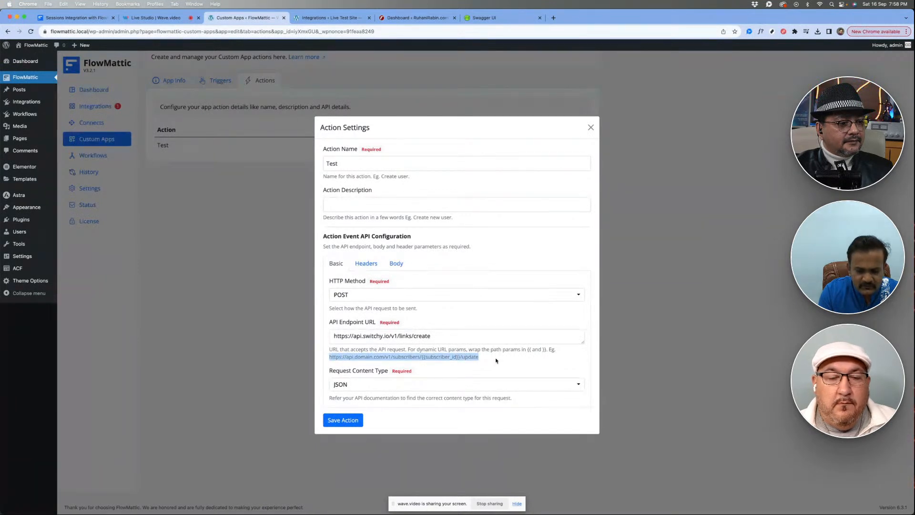
left_click(496, 360)
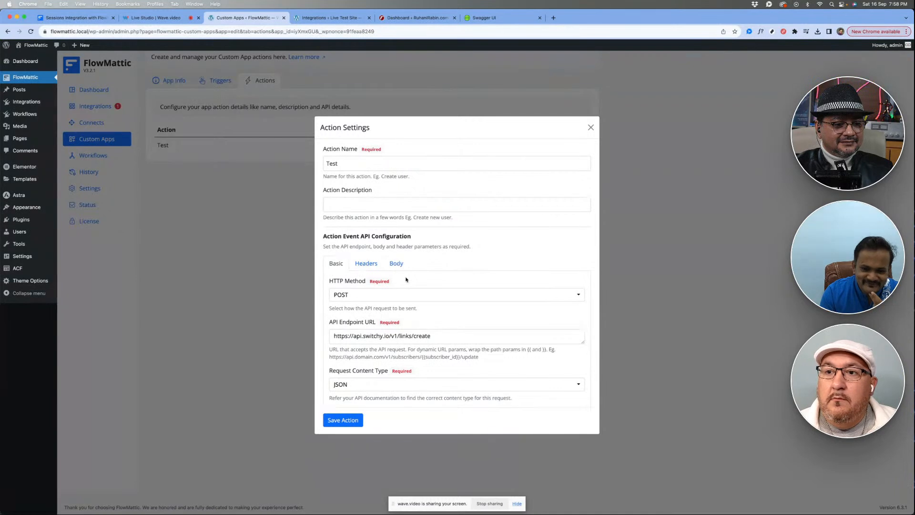
- Read through the Test action's raw JSON request body and its dynamic parameters, and close the settings without saving
left_click(393, 264)
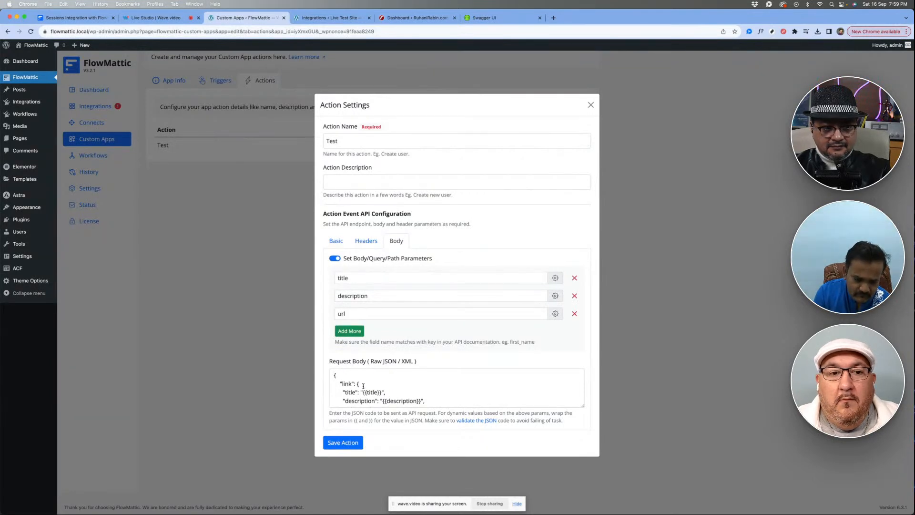
scroll(363, 386, "down", 2)
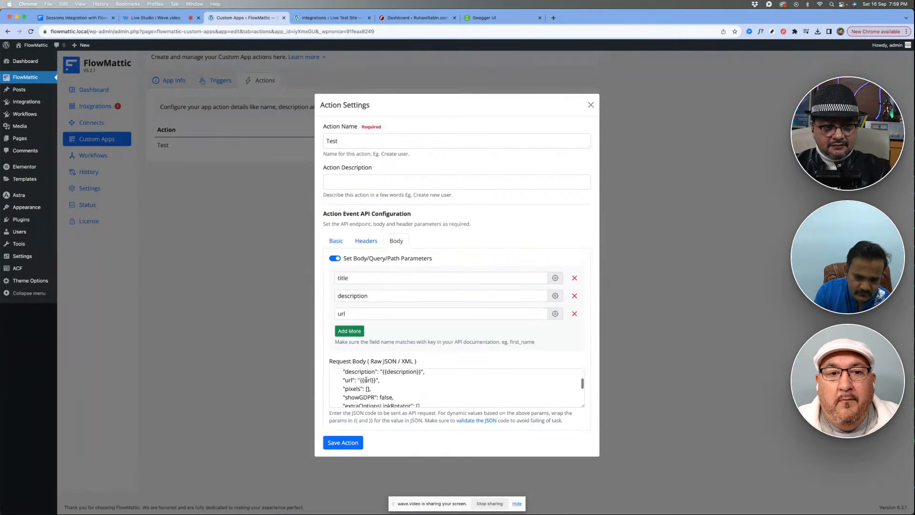
scroll(366, 380, "down", 3)
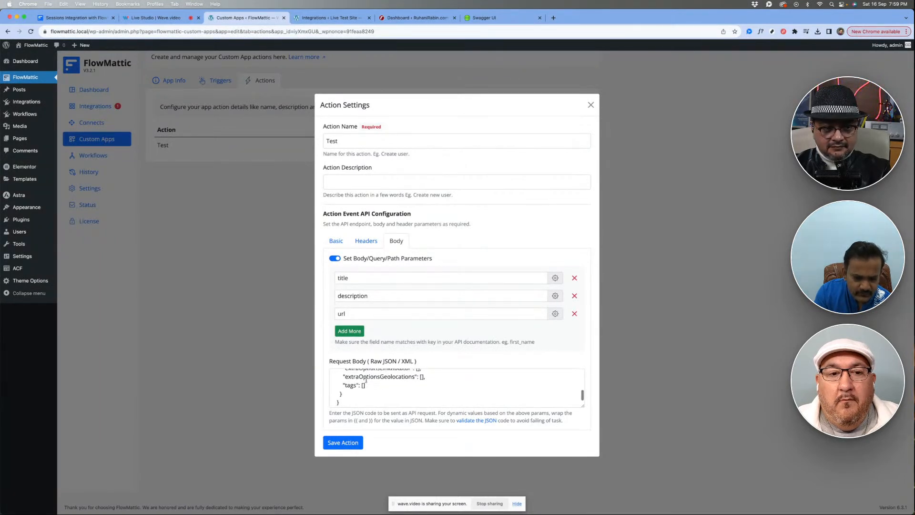
scroll(365, 381, "up", 5)
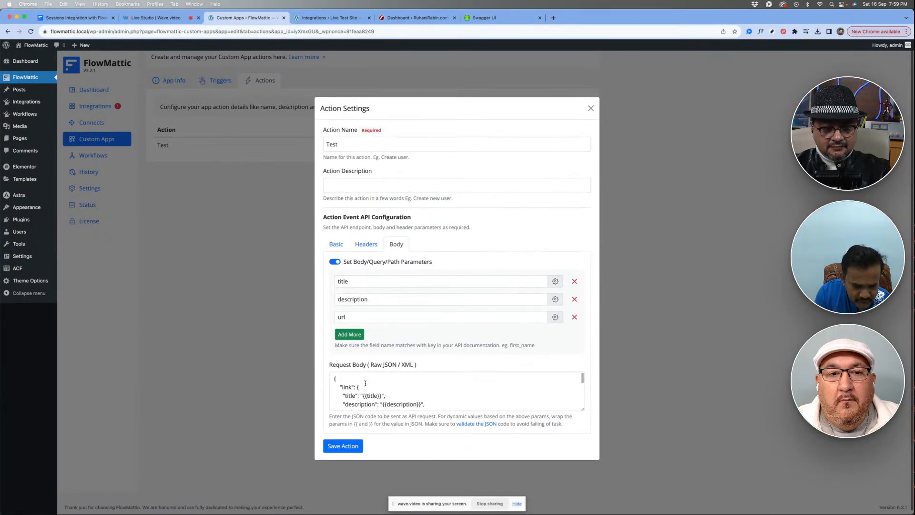
left_click(365, 383)
scroll(393, 380, "down", 4)
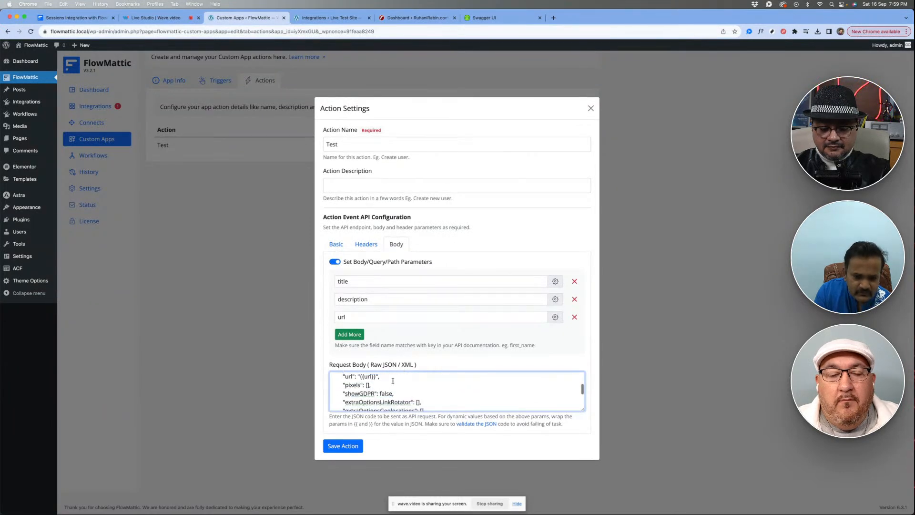
scroll(393, 380, "up", 1)
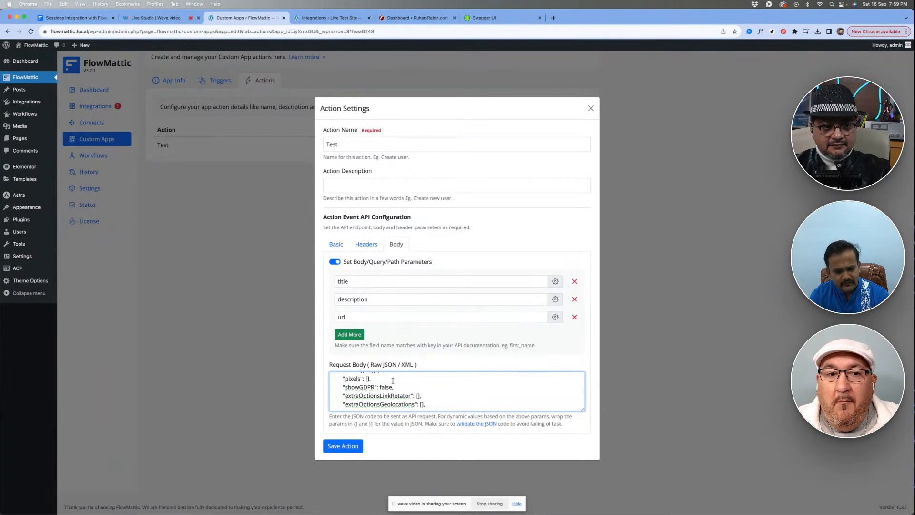
scroll(393, 381, "down", 2)
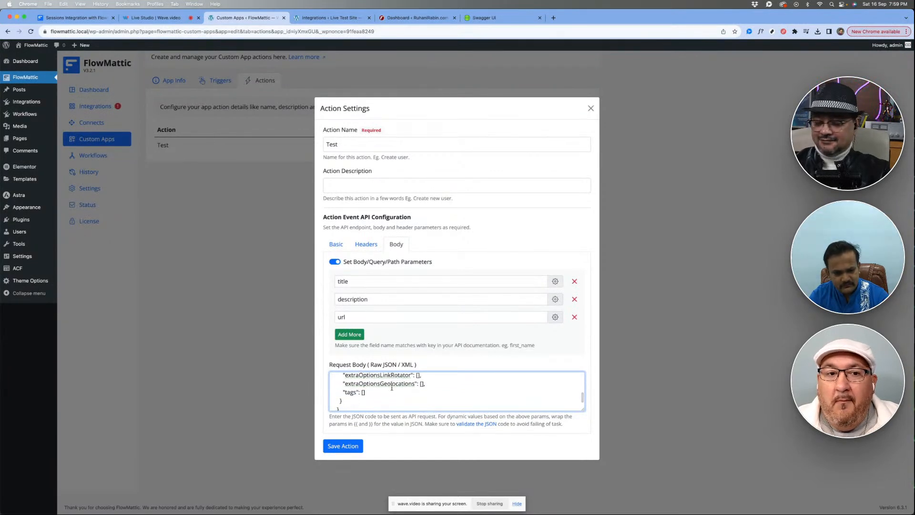
scroll(391, 387, "up", 5)
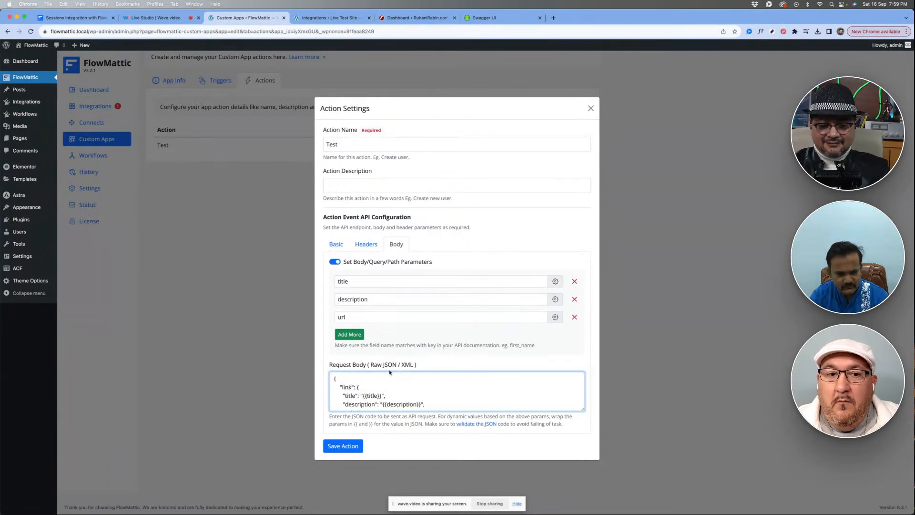
left_click(421, 359)
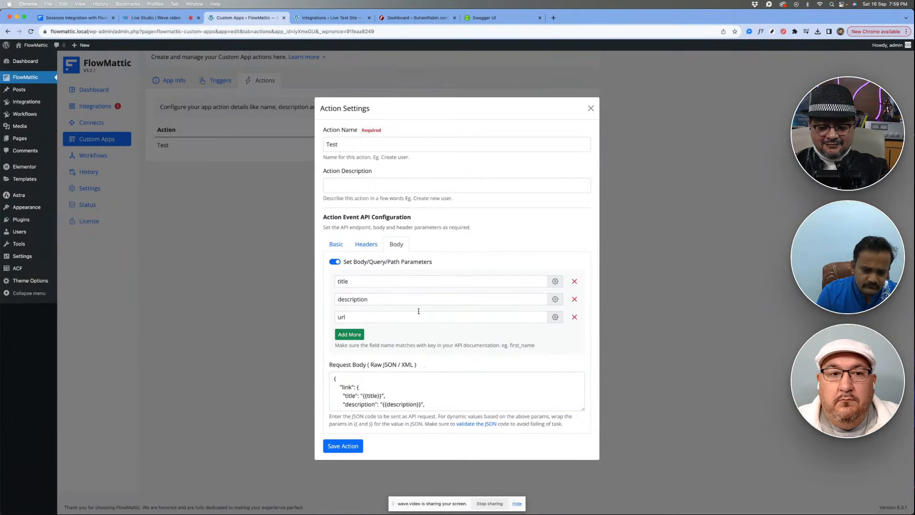
left_click(591, 108)
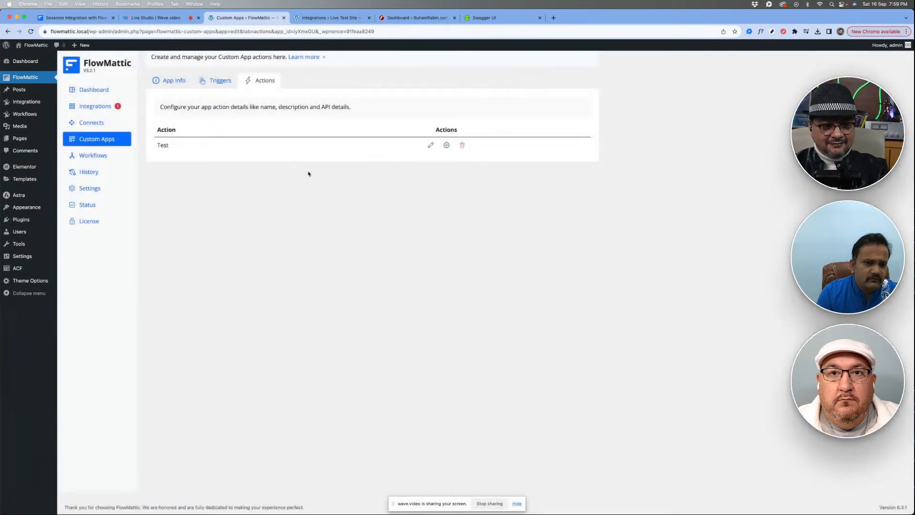
- View the local site's workflows and the workflow examples on the Sessions integration page, highlighting the Email Parser booking cancellation example
left_click(91, 156)
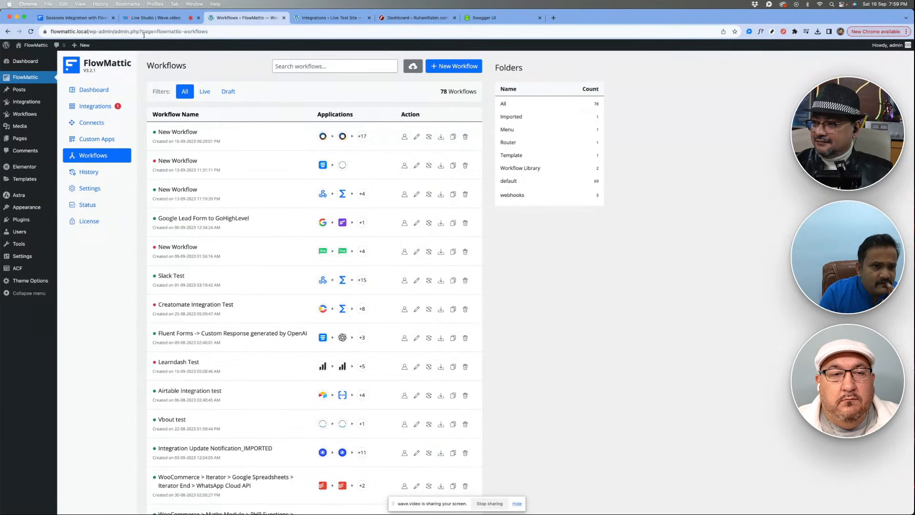
left_click(81, 19)
scroll(170, 302, "down", 8)
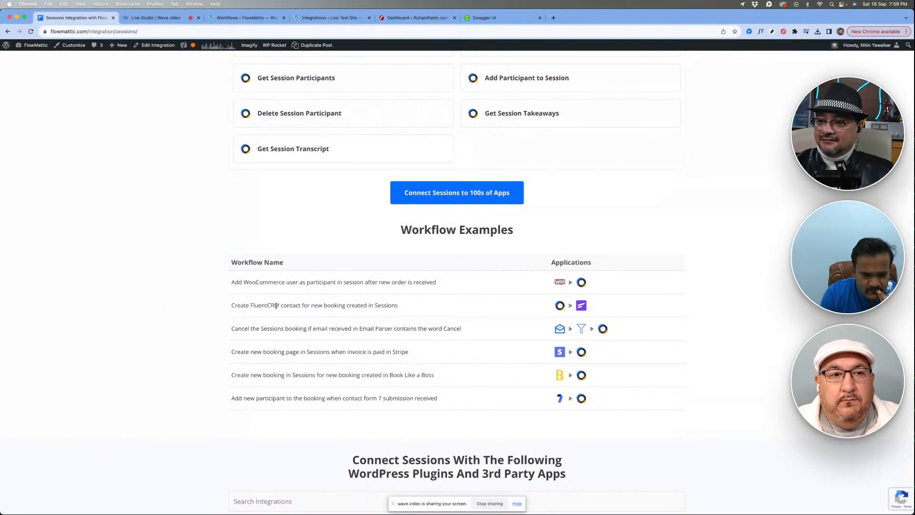
triple_click(241, 328)
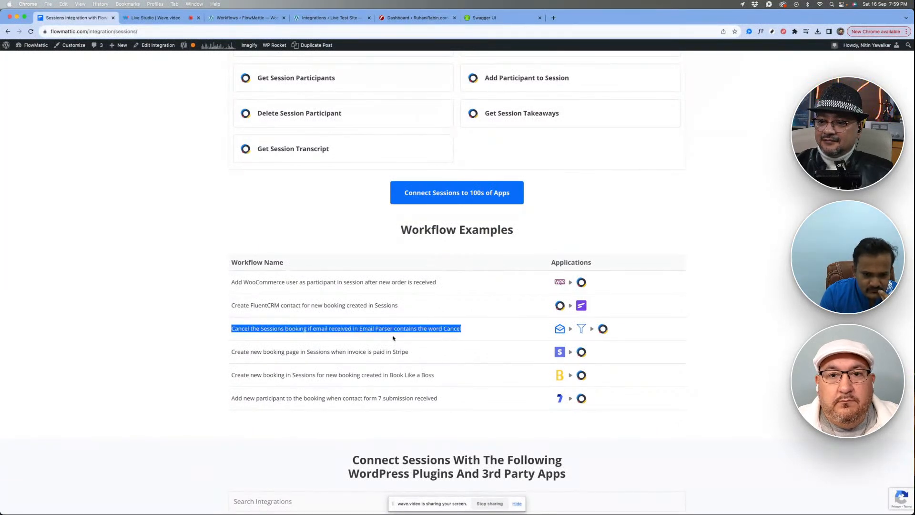
left_click(463, 339)
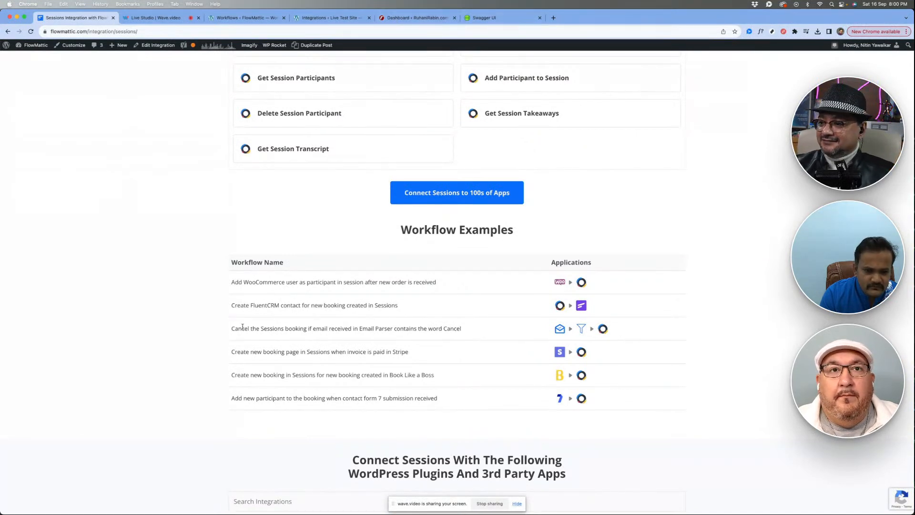
left_click_drag(242, 327, 465, 328)
left_click(466, 329)
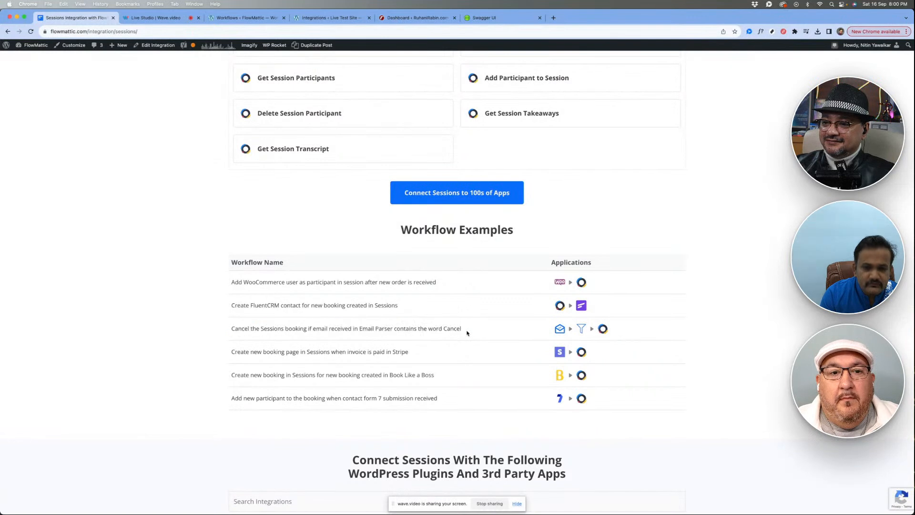
- Switch to the live test site, check its installed Sessions integration, and open its FlowMattic workflows list
left_click(328, 18)
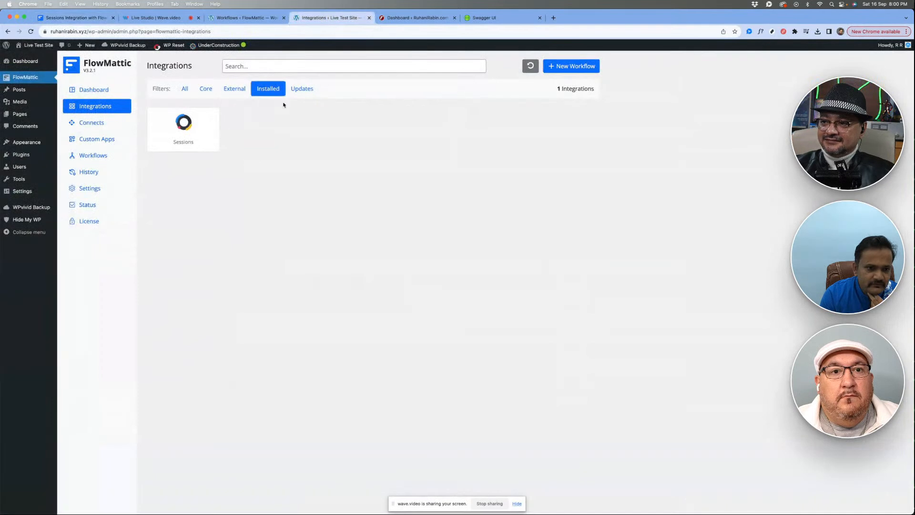
mouse_move(177, 121)
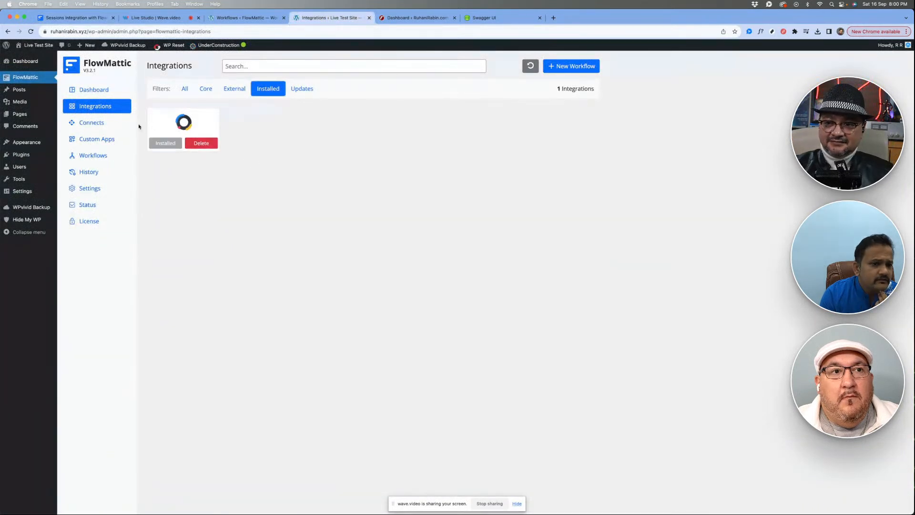
left_click(89, 158)
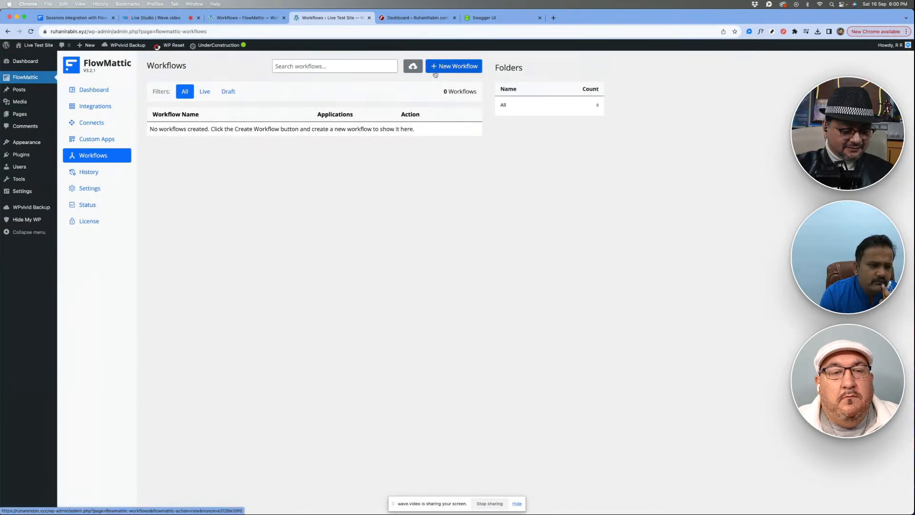
- Re-save the live test site's permalink settings with the Post name structure
mouse_move(21, 190)
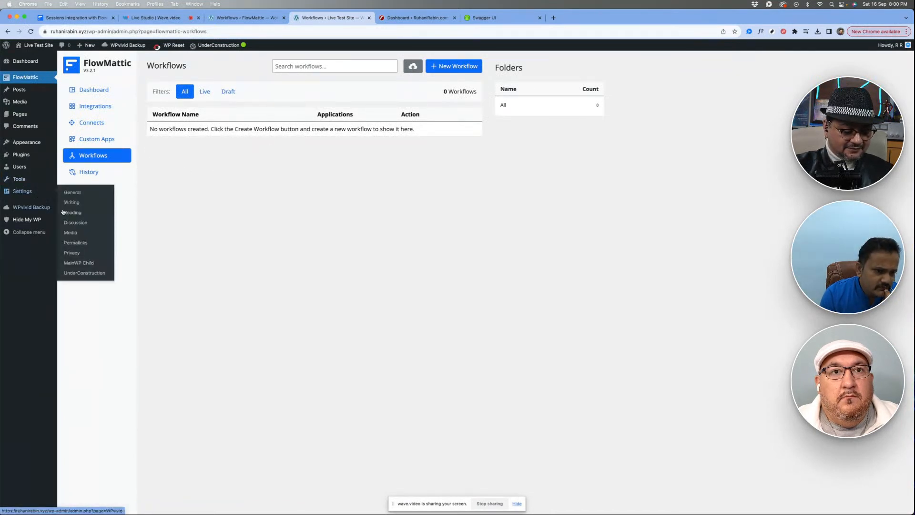
left_click(76, 243)
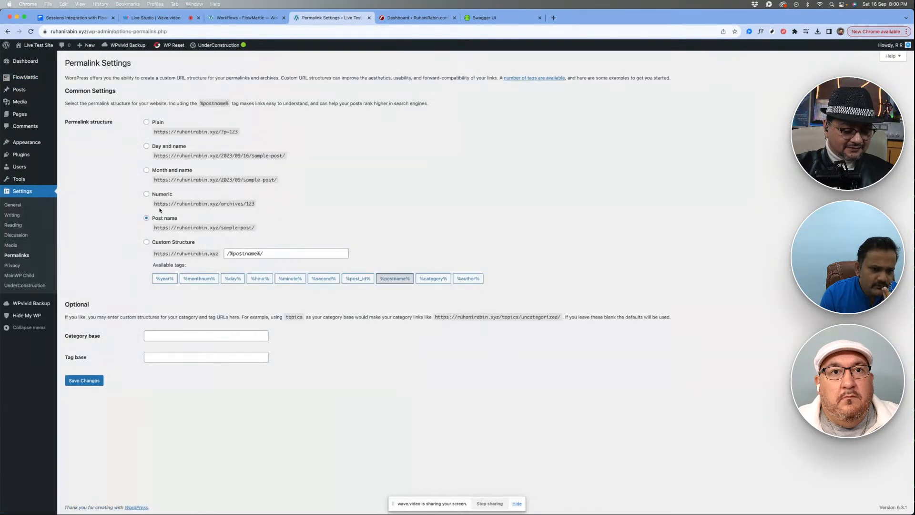
left_click(83, 381)
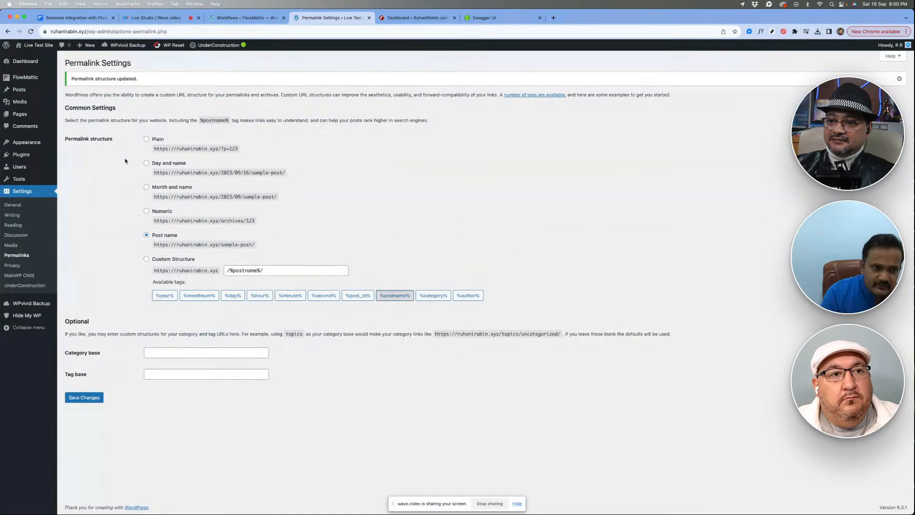
- Create a new FlowMattic workflow with an Email Parser trigger on the Email Received event, and copy the trigger's email address
mouse_move(31, 81)
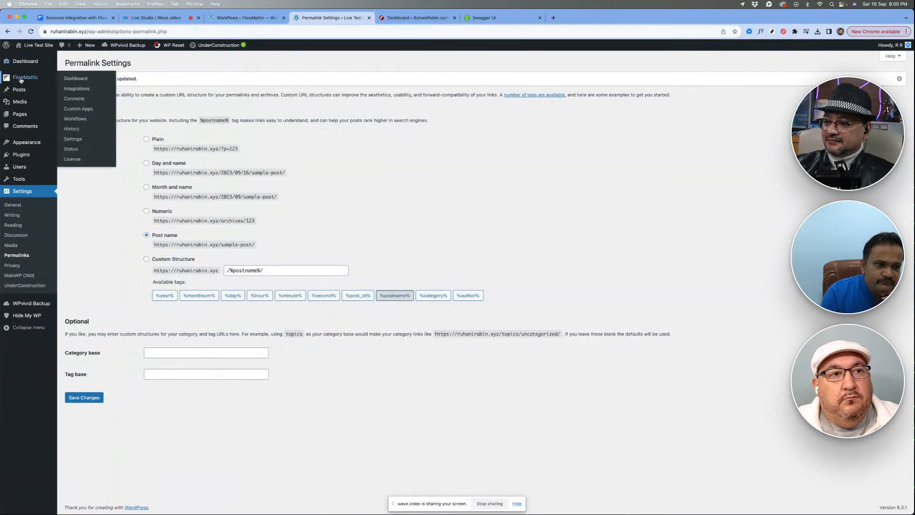
left_click(82, 119)
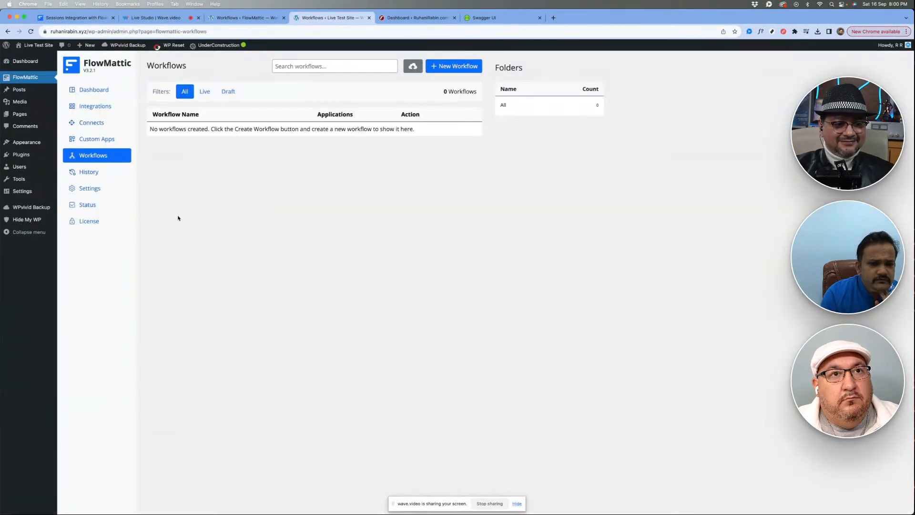
left_click(440, 67)
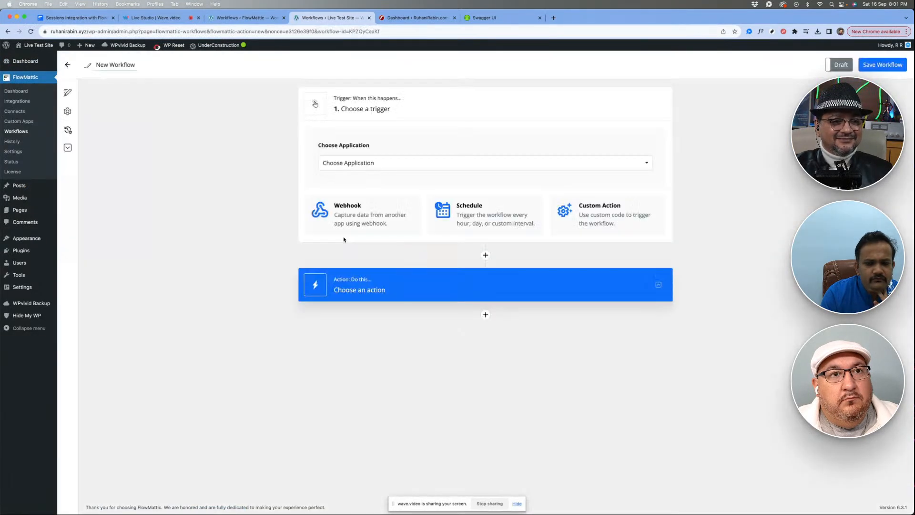
left_click(370, 162)
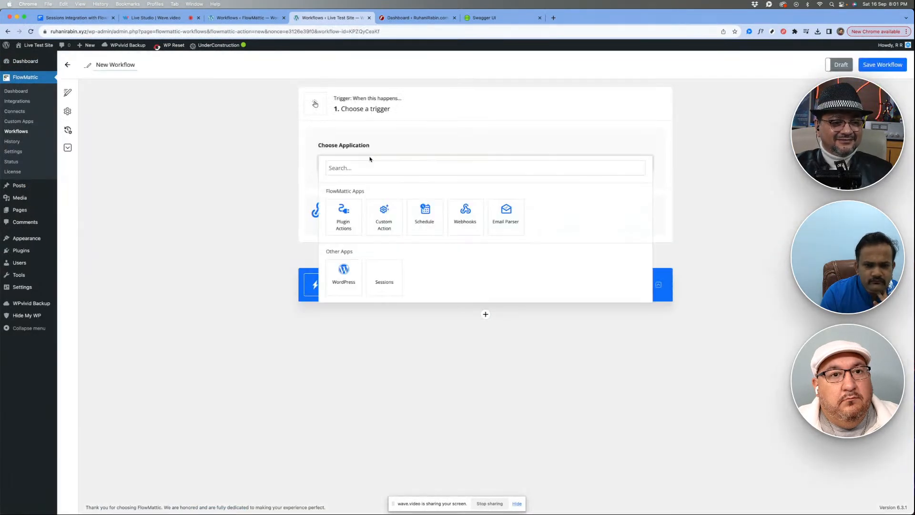
left_click(505, 225)
left_click(407, 202)
left_click(398, 222)
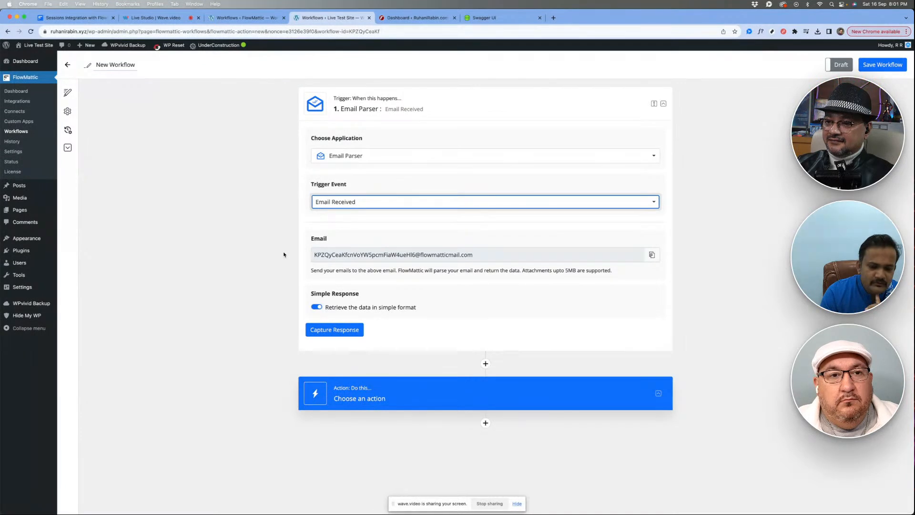
left_click(370, 255)
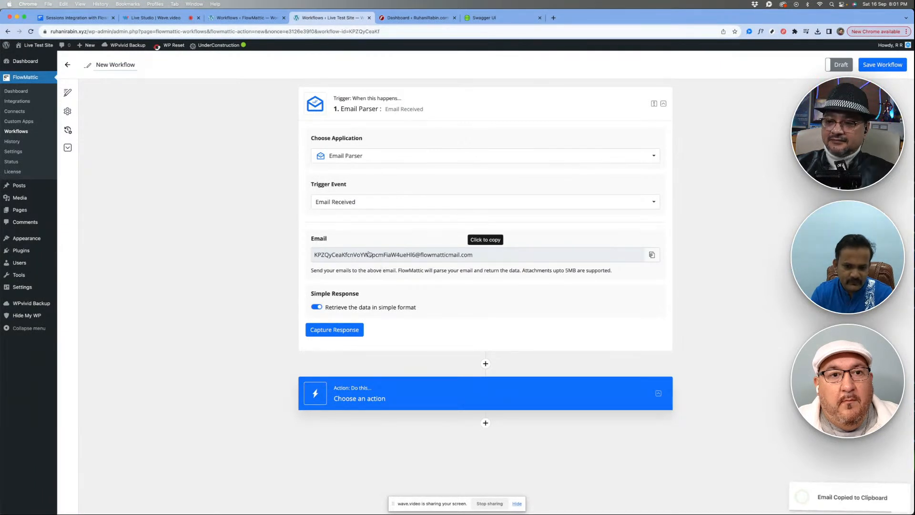
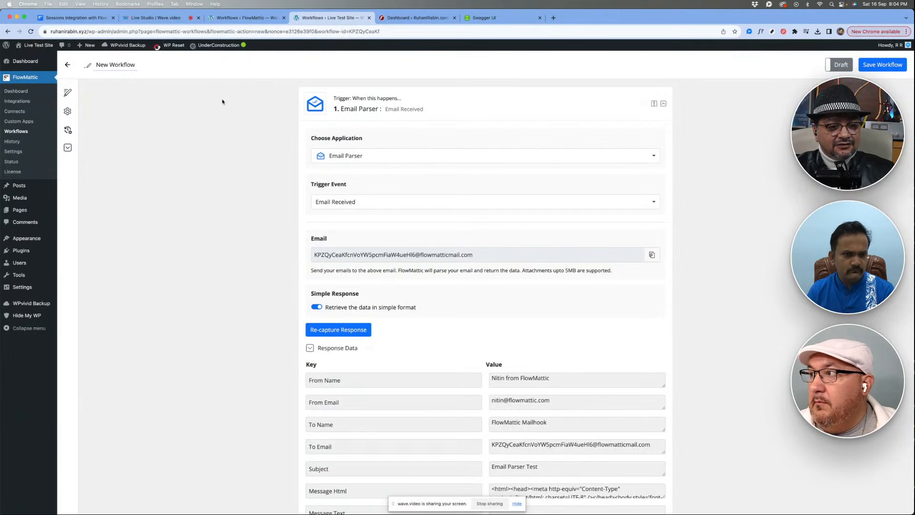
- Review the Email Parser trigger's captured response data, enlarging the Message Text value to read the whole message
left_click(152, 18)
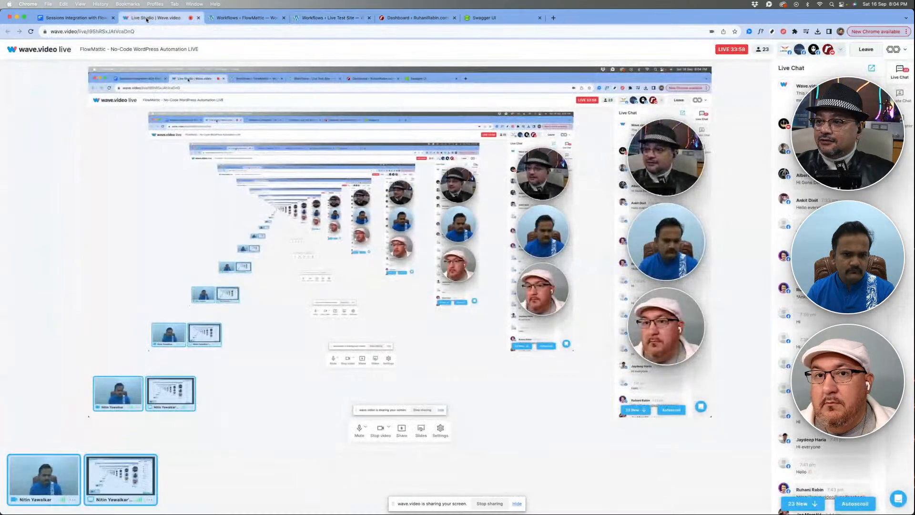
left_click(328, 18)
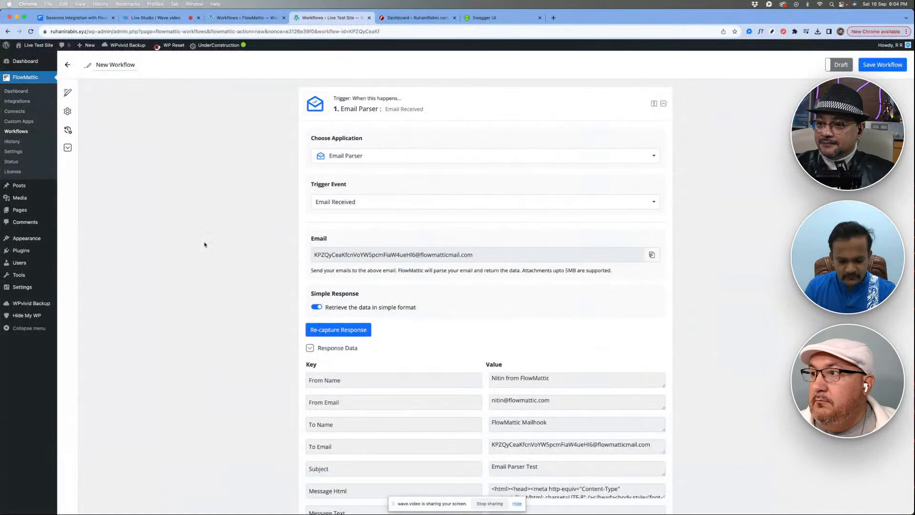
scroll(204, 245, "down", 2)
scroll(204, 244, "down", 3)
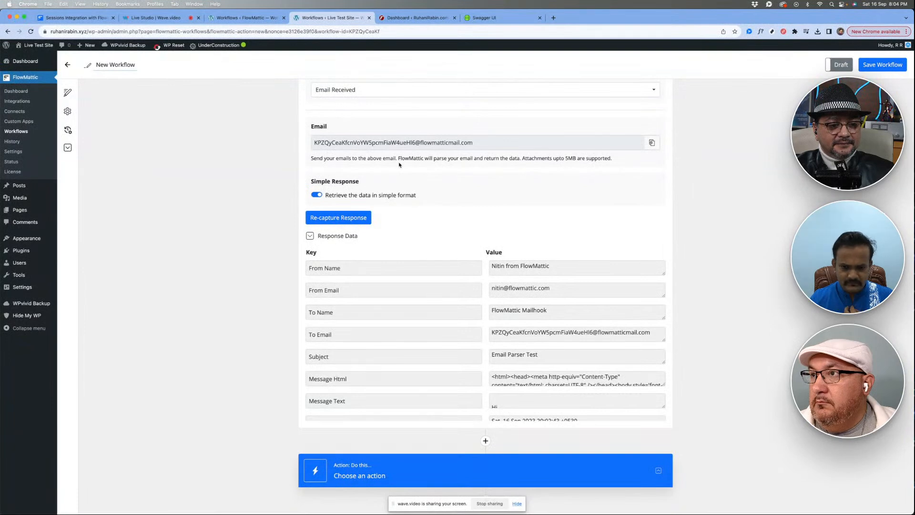
scroll(435, 313, "down", 4)
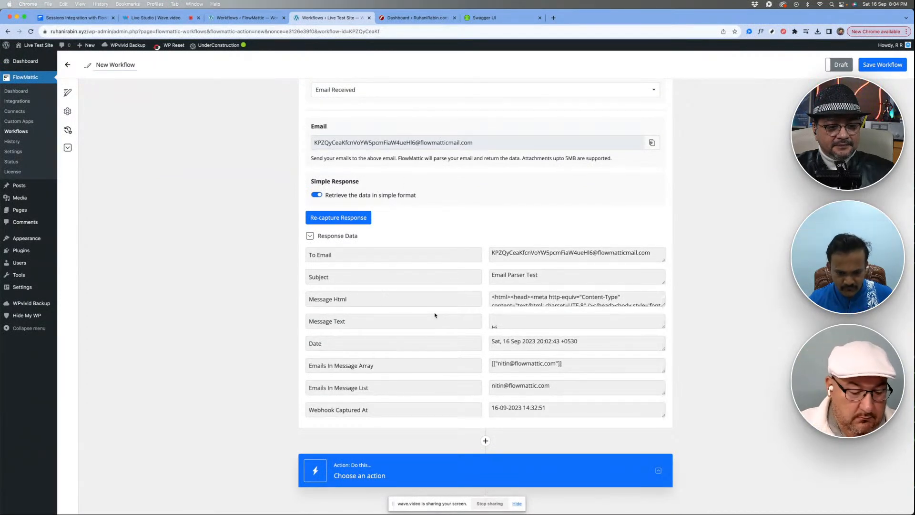
scroll(371, 279, "up", 4)
scroll(399, 323, "down", 4)
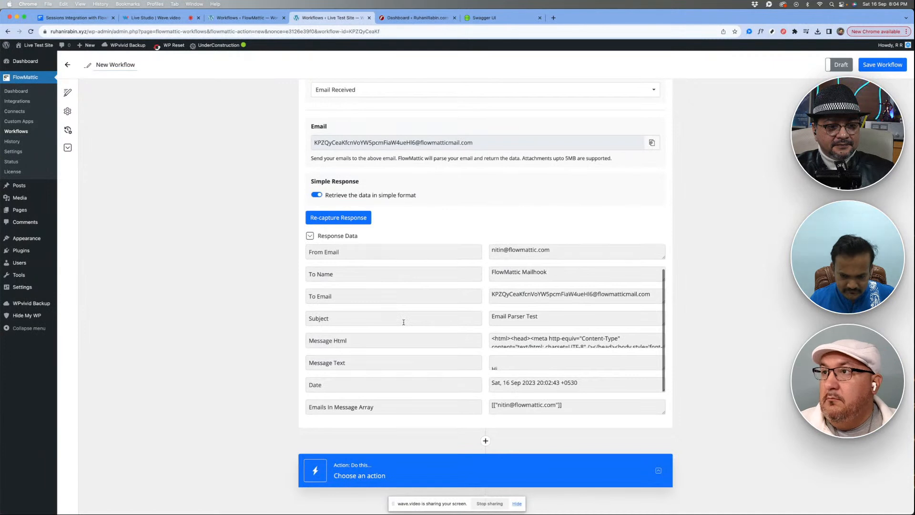
scroll(527, 330, "down", 2)
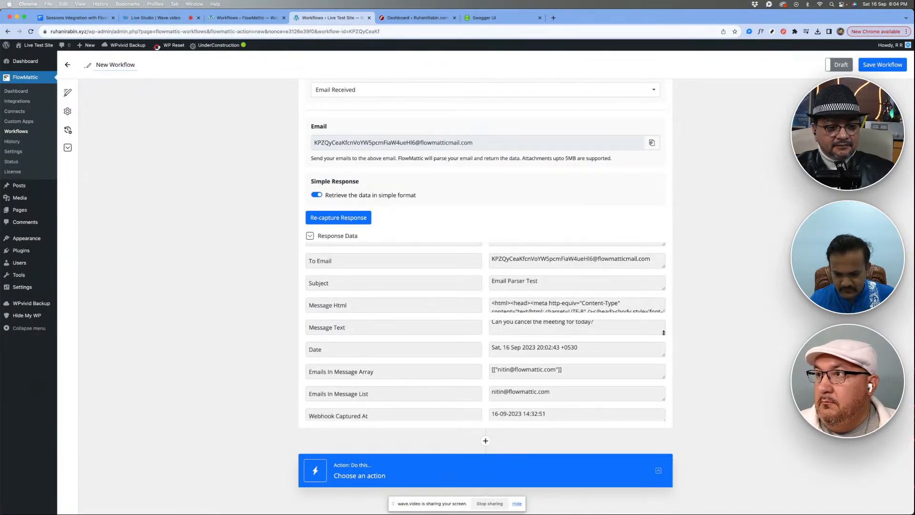
left_click_drag(663, 332, 663, 377)
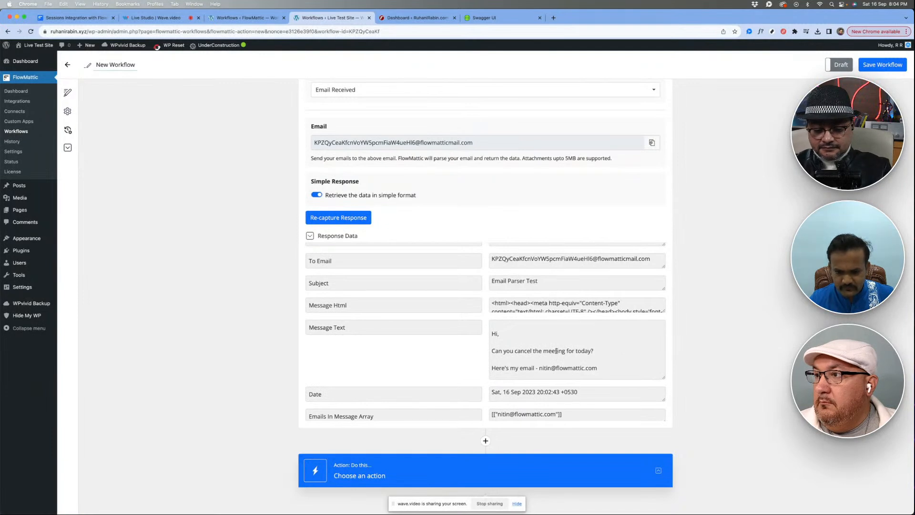
scroll(479, 348, "down", 3)
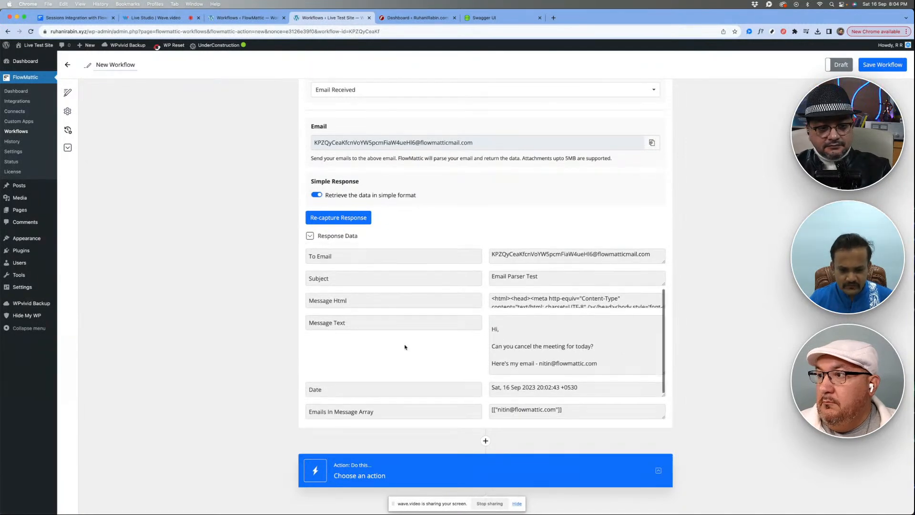
- Add a Filter action after the Email Parser trigger with the Continue If Condition Meet event
scroll(292, 338, "down", 3)
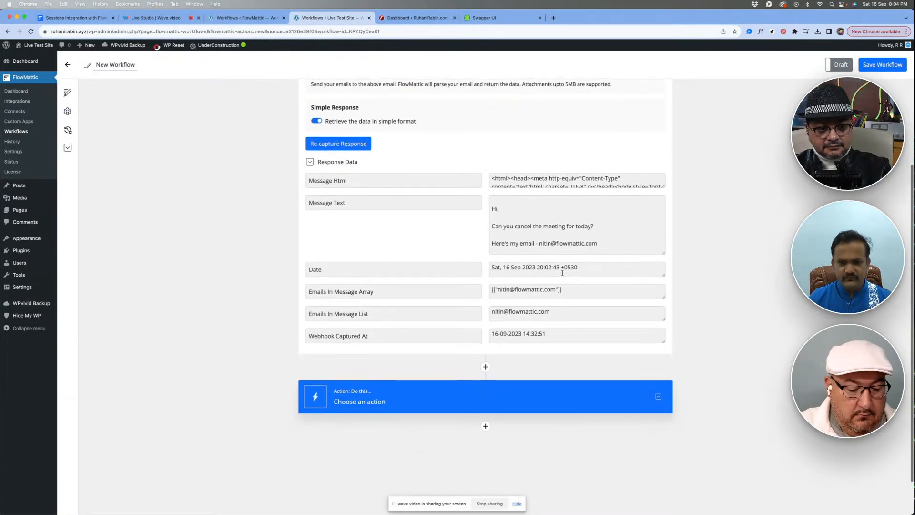
left_click(485, 366)
left_click(484, 368)
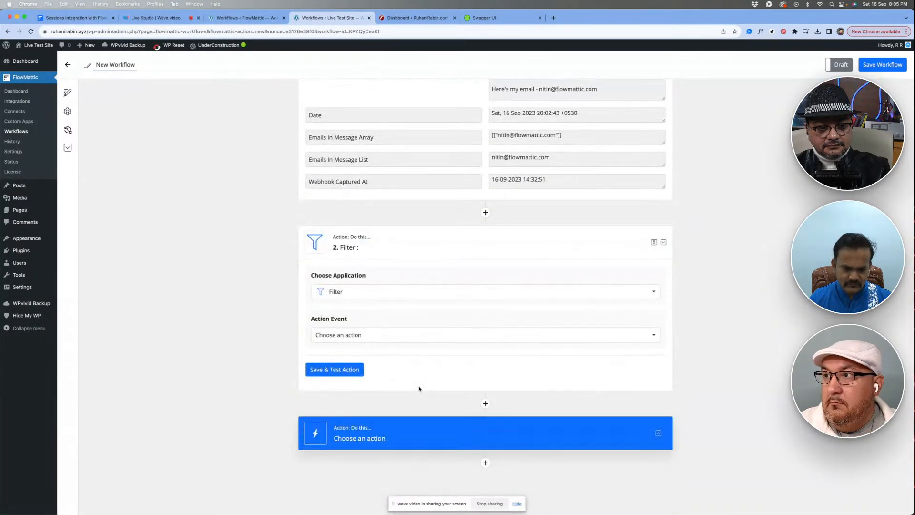
left_click(380, 298)
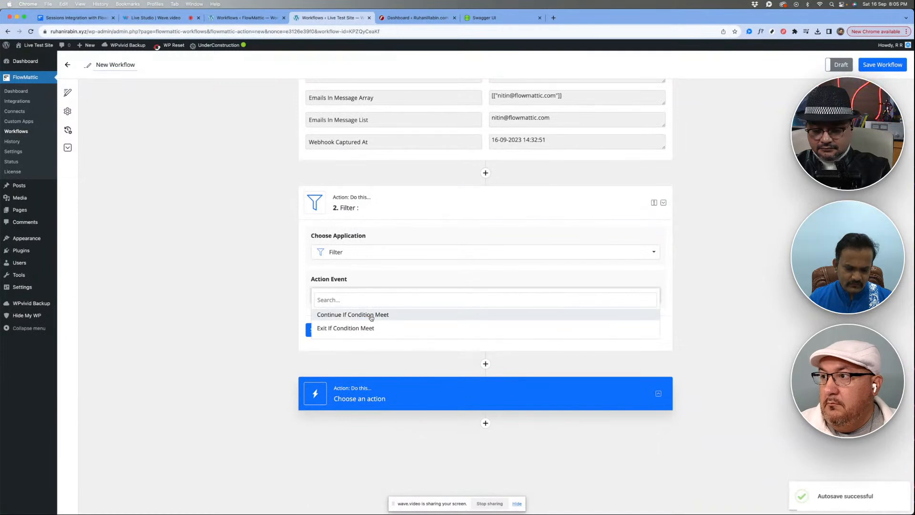
left_click(371, 315)
- Set the filter condition to the Email Parser's Message Text, Contains (Text), "cancel the meeting", and save and test the action
left_click(358, 348)
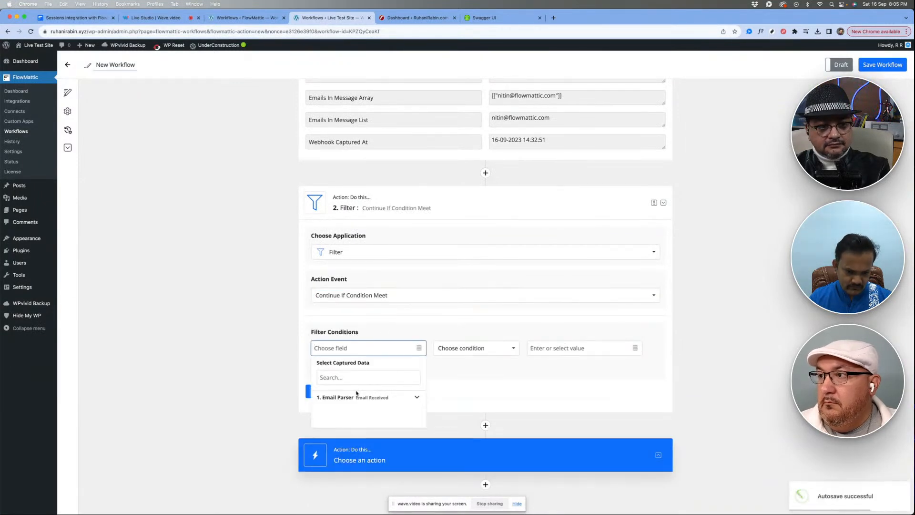
left_click(357, 396)
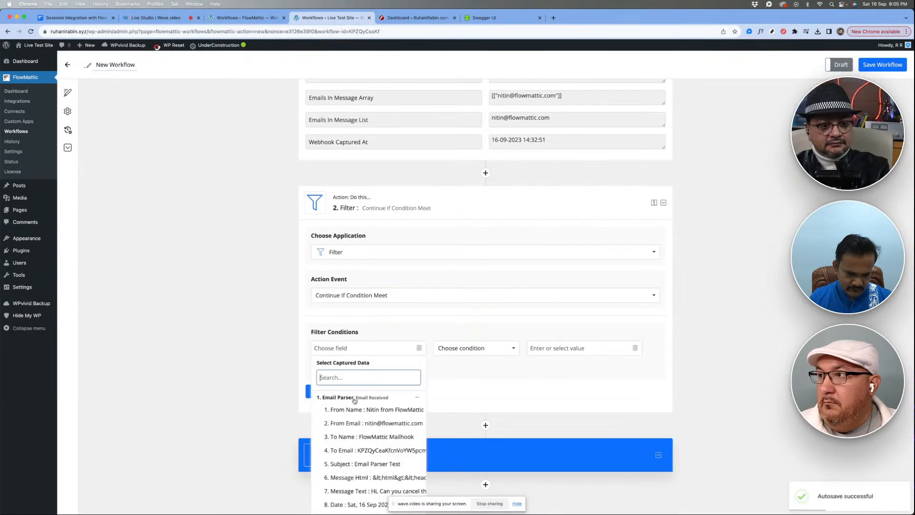
left_click(353, 490)
left_click(463, 348)
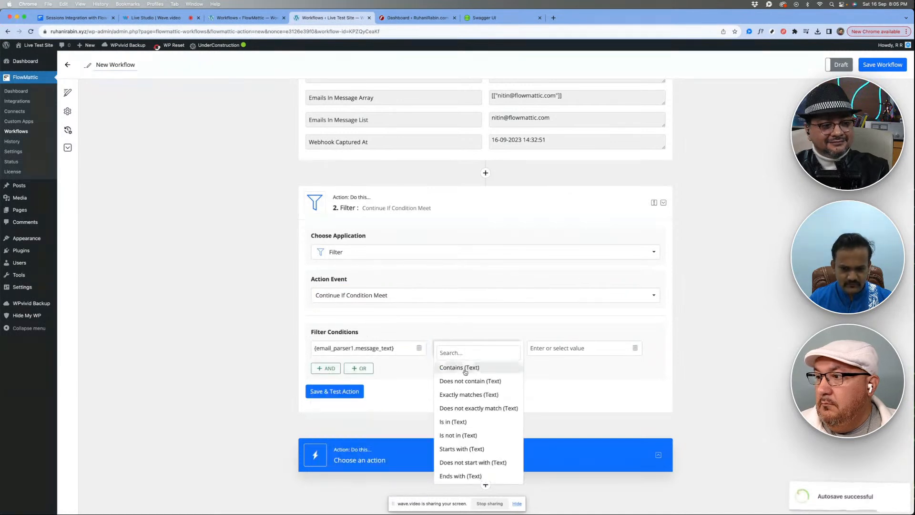
left_click(465, 369)
left_click(558, 348)
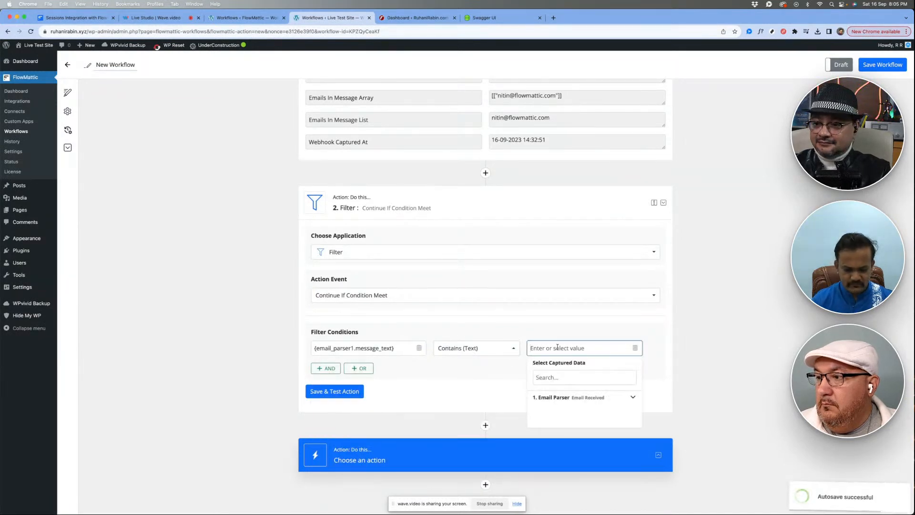
type("cancel the meeting")
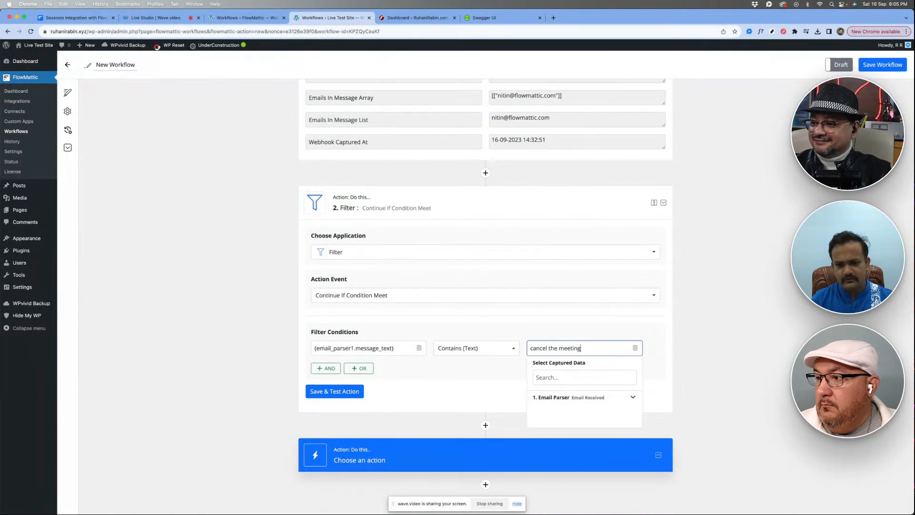
left_click(358, 391)
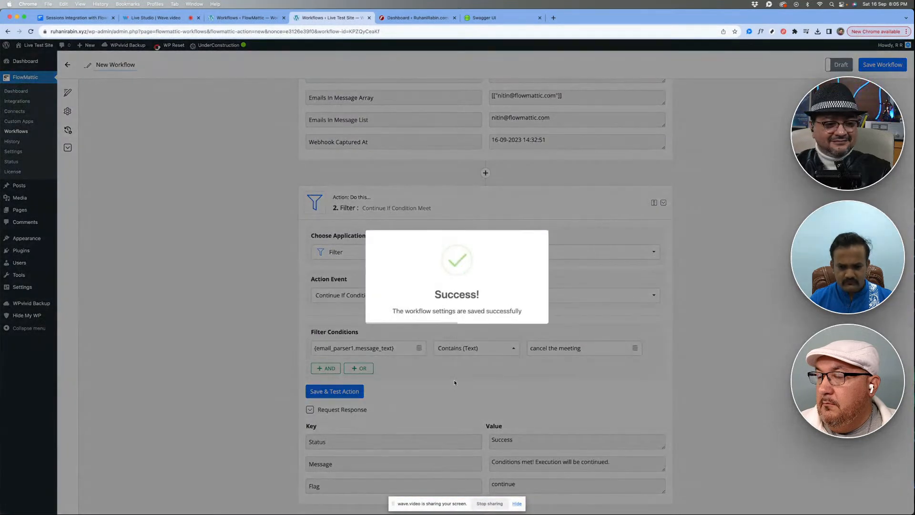
- Check the filter's test response and collapse the Filter step
scroll(454, 381, "down", 3)
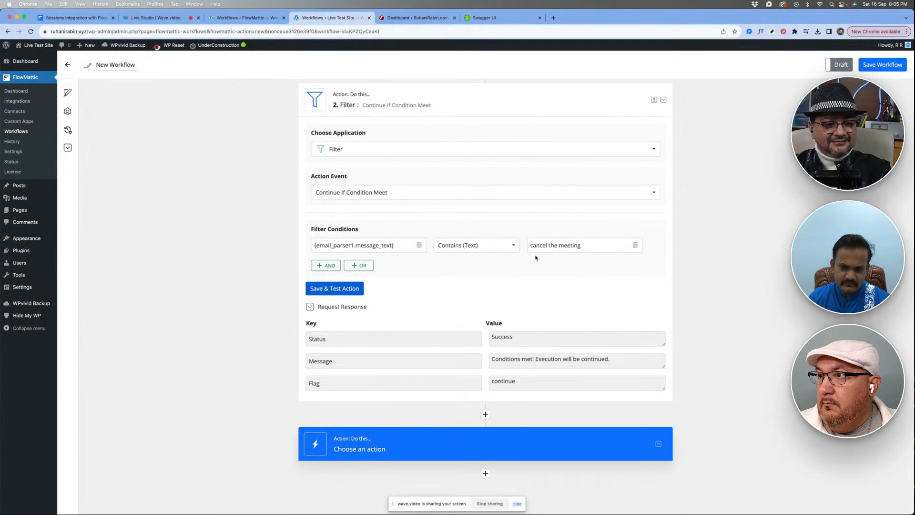
scroll(536, 258, "up", 1)
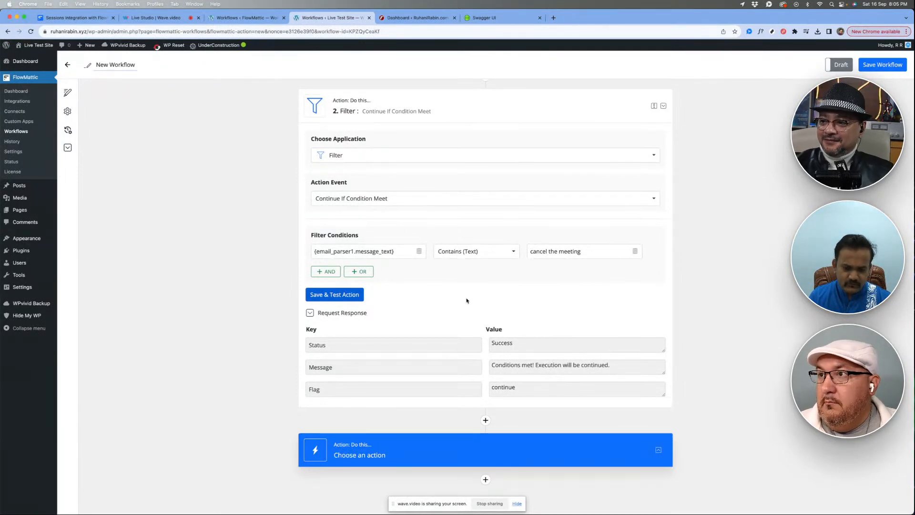
scroll(468, 281, "up", 6)
left_click(467, 258)
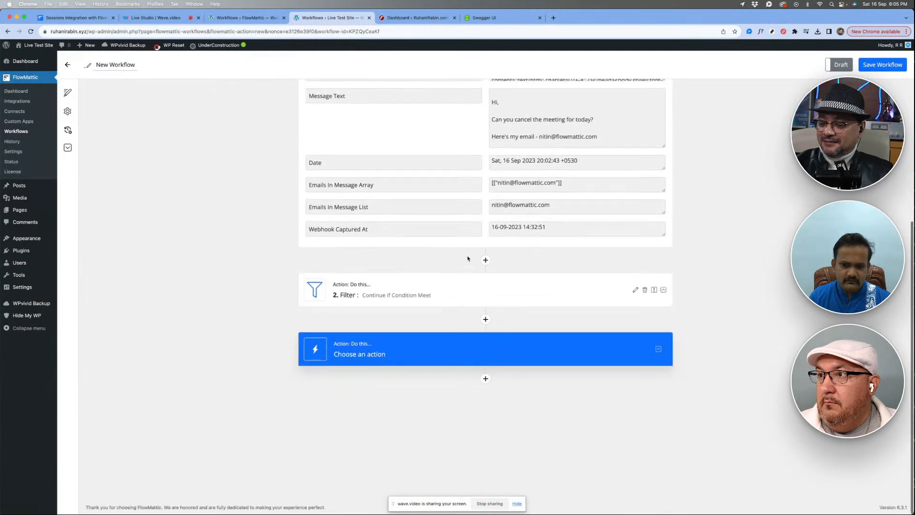
- Add Sessions as the workflow's third step with the Cancel Booking action event
left_click(415, 353)
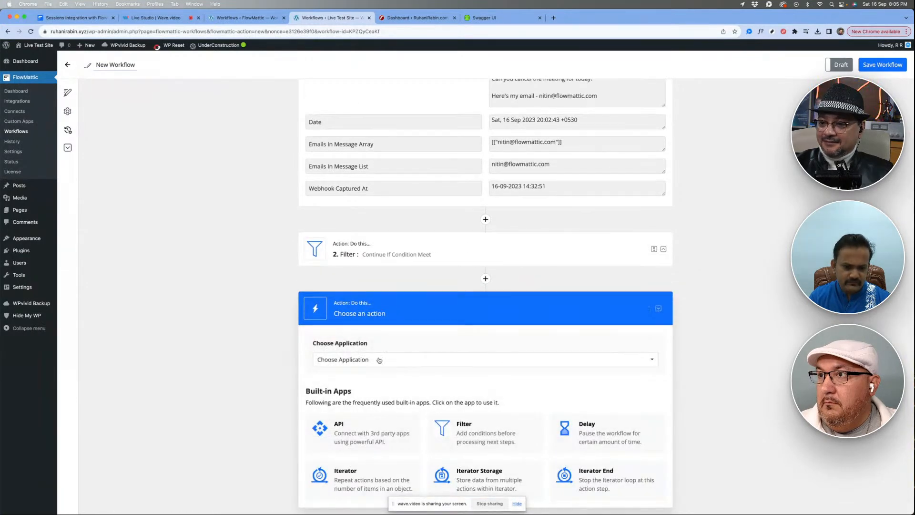
left_click(379, 360)
type("sess")
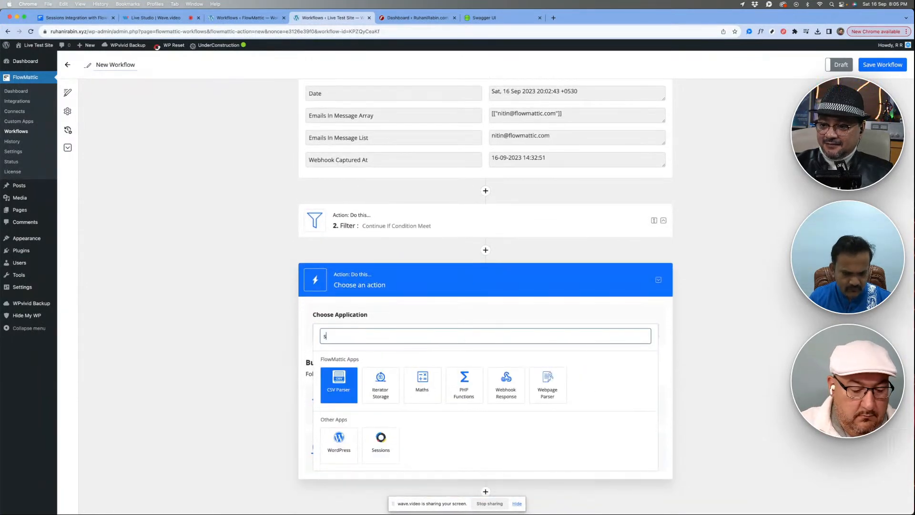
left_click(334, 386)
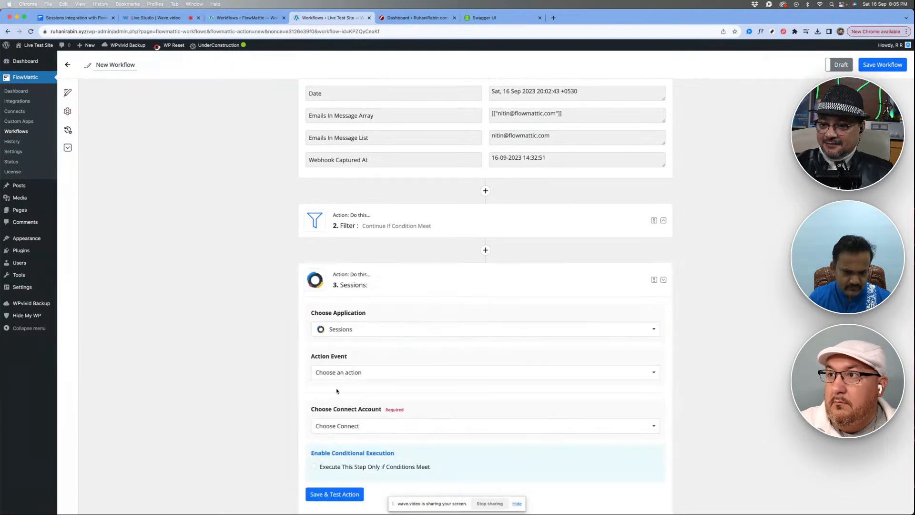
left_click(400, 372)
scroll(382, 378, "down", 5)
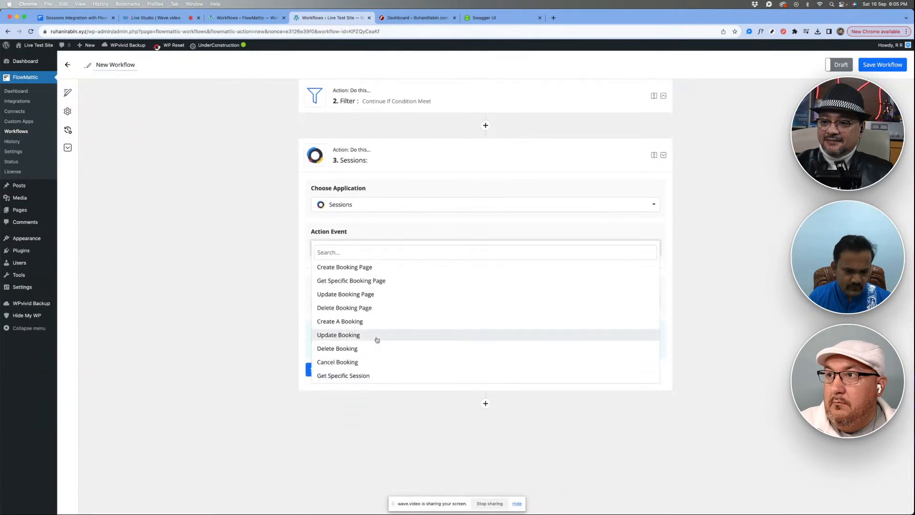
scroll(376, 341, "down", 2)
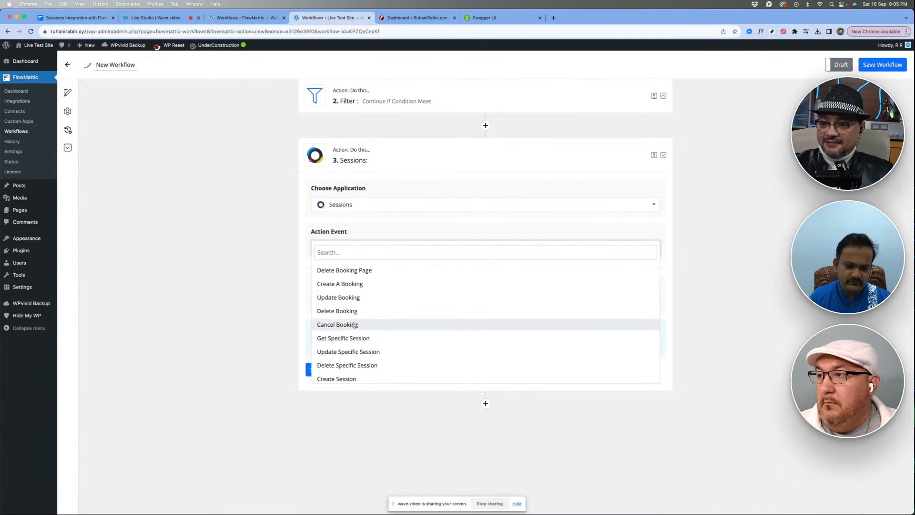
left_click(354, 325)
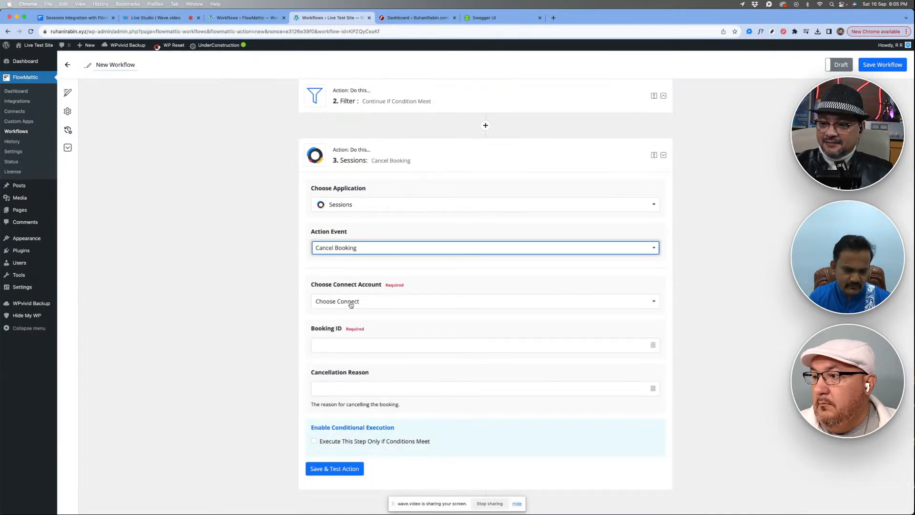
- Collapse the Email Parser trigger step at the start of the workflow
left_click(282, 295)
scroll(282, 296, "up", 1)
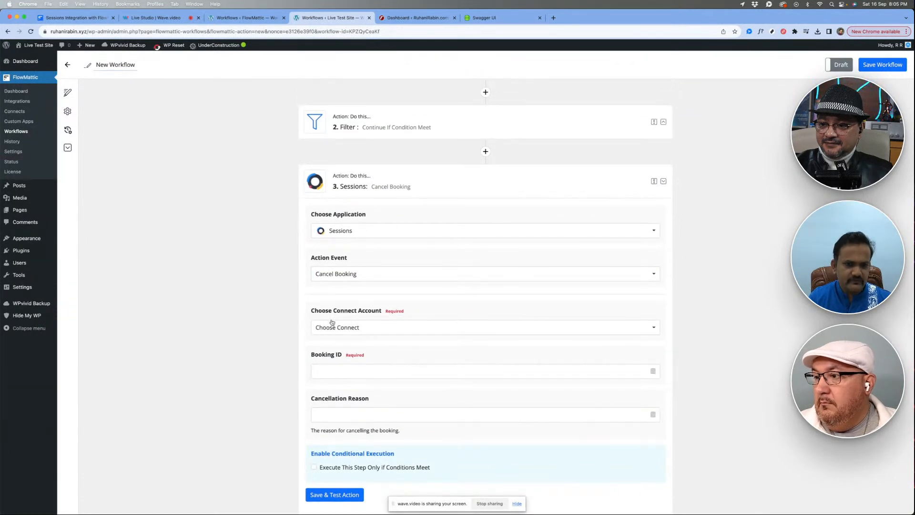
scroll(348, 305, "up", 10)
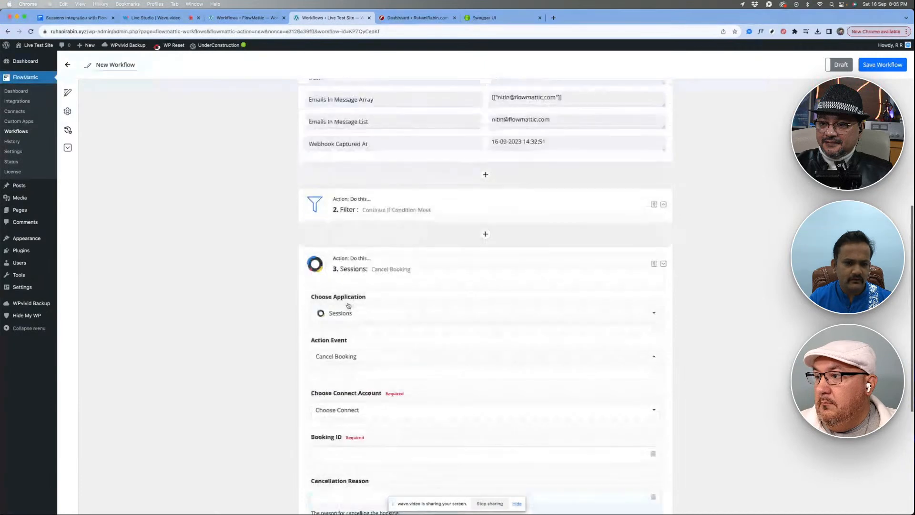
scroll(259, 221, "up", 5)
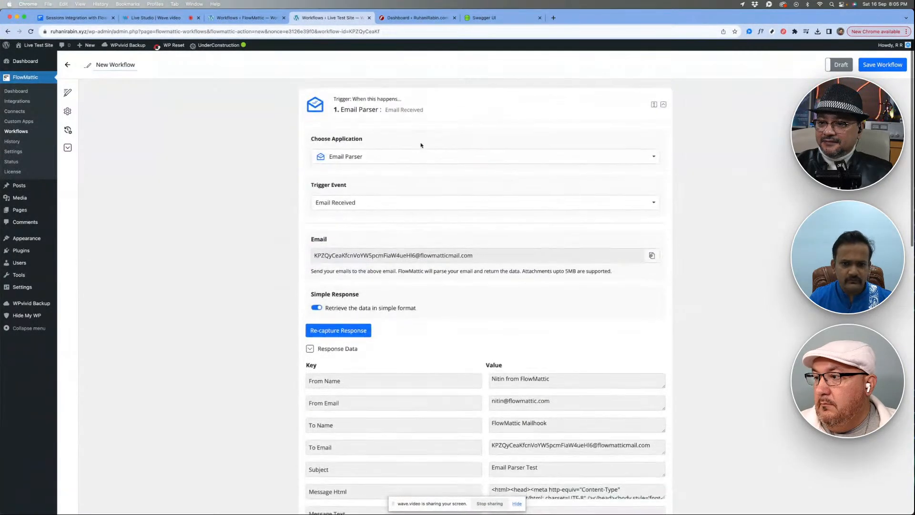
left_click(413, 100)
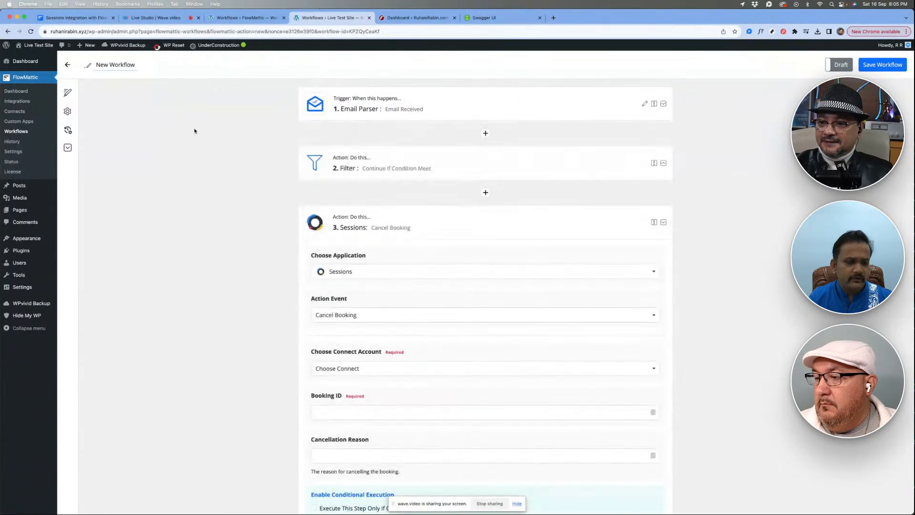
- Open FlowMattic Connects in a separate browser tab and start a new integration connection for Sessions
left_click(3, 110, "super")
left_click(403, 18)
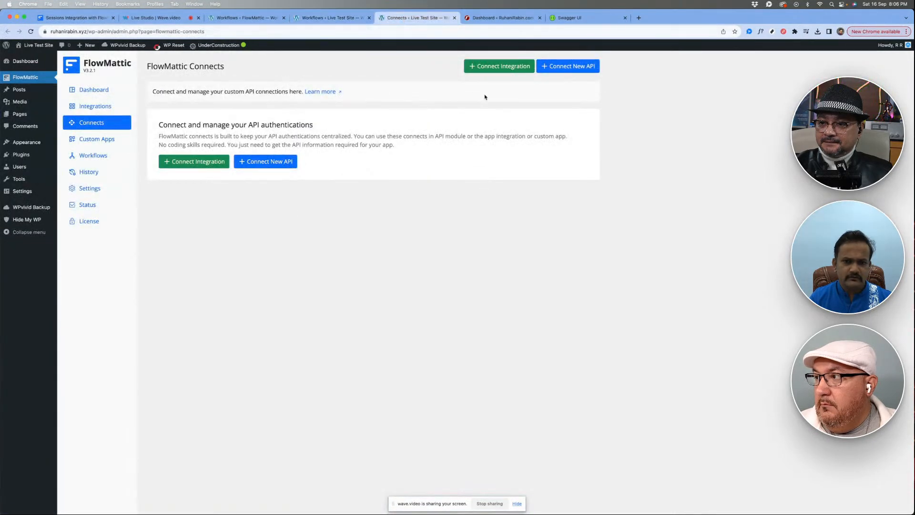
left_click(491, 67)
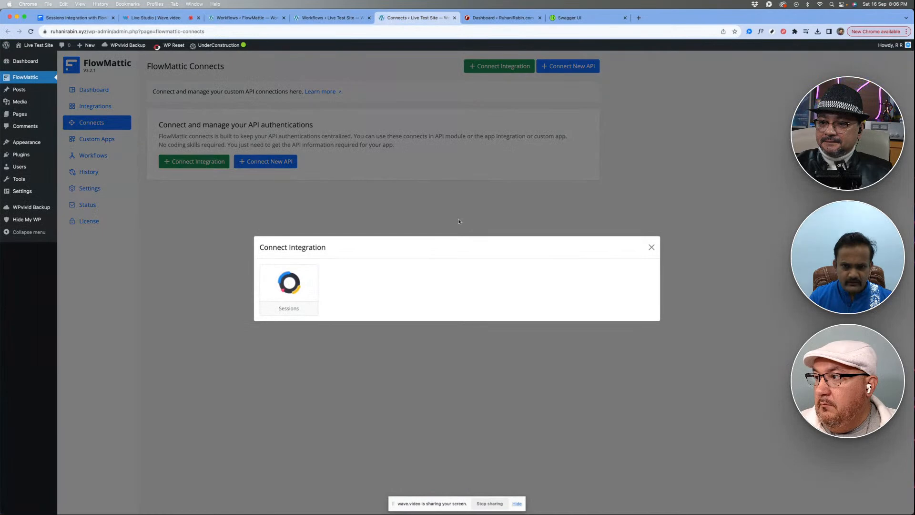
left_click(283, 293)
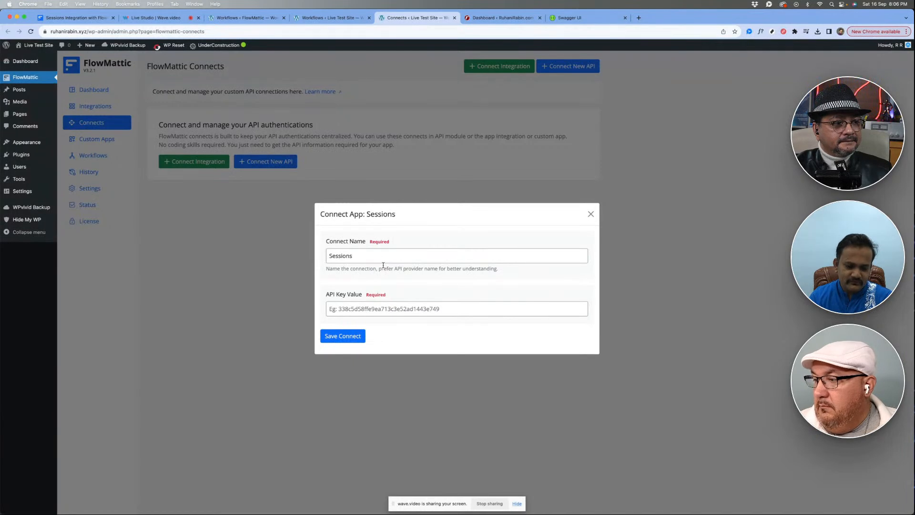
- Name the connection "Sessions - " followed by the account owner's first name, and move to the API key value
left_click(383, 252)
type("-")
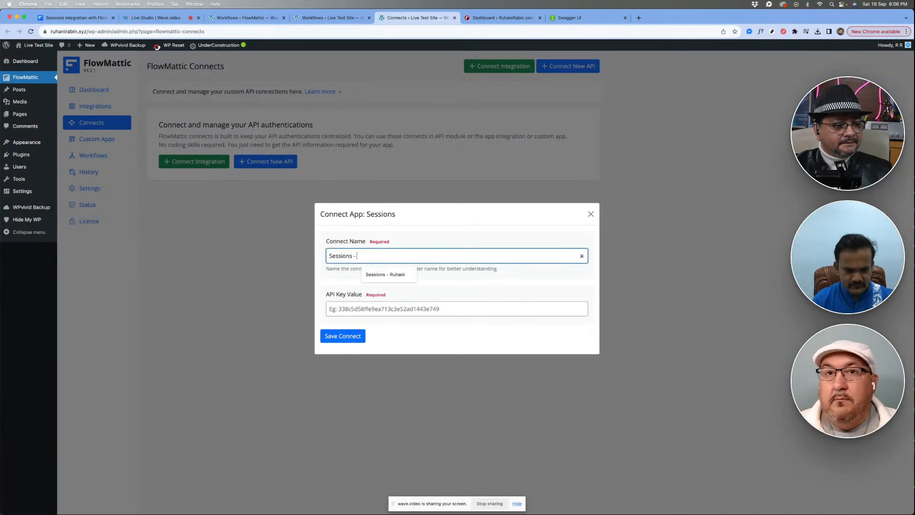
key("Down")
key("Return")
left_click(402, 307)
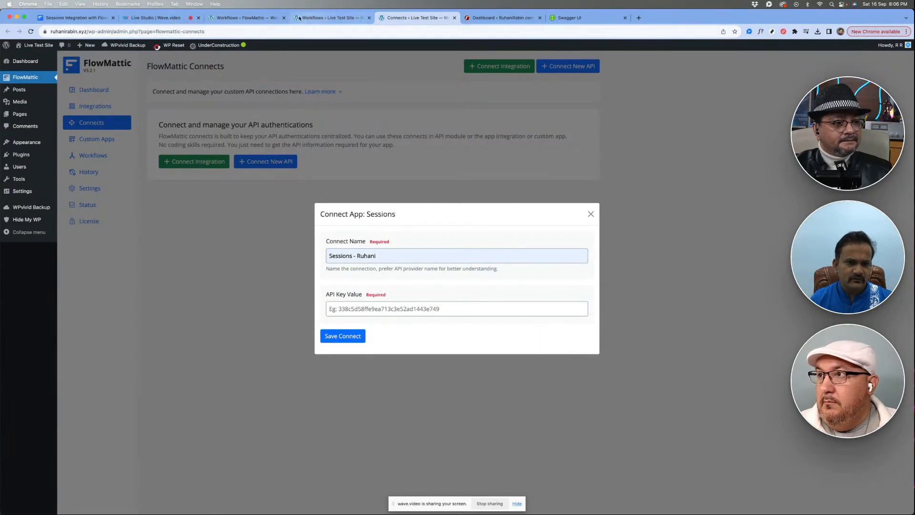
- On the local FlowMattic site, open the settings of the owner's existing Sessions connection in Connects and select its API key value for copying
left_click(244, 18)
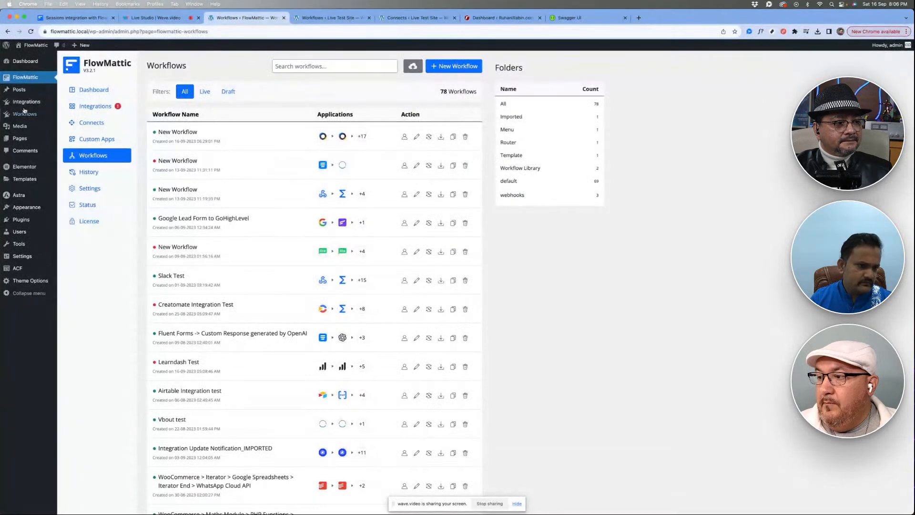
left_click(88, 123)
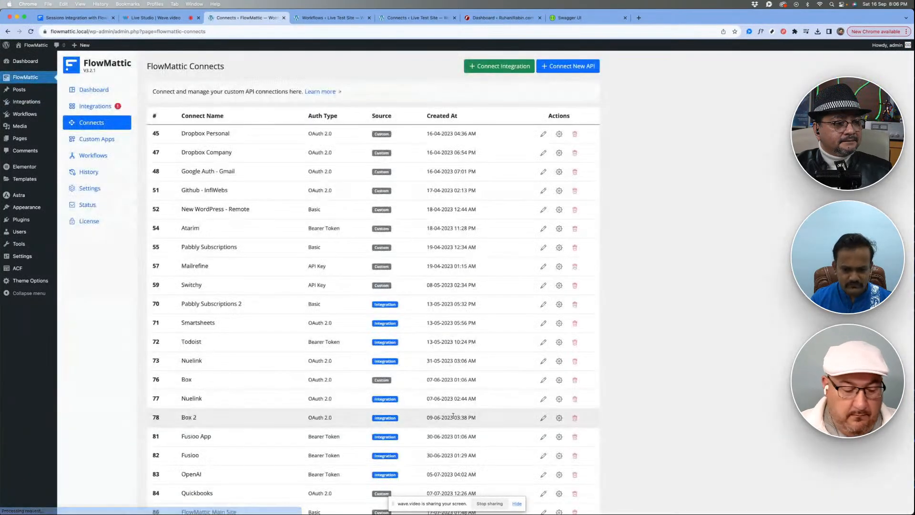
scroll(524, 382, "down", 10)
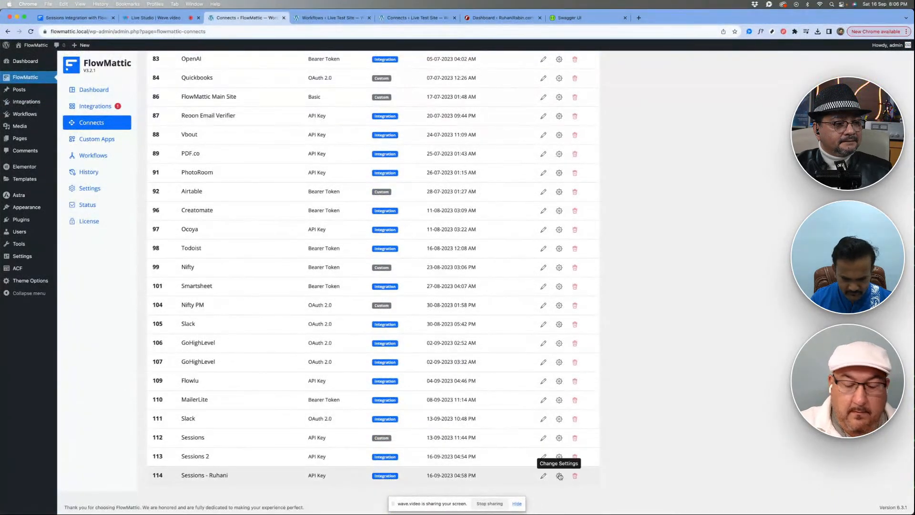
left_click(559, 475)
double_click(387, 308)
triple_click(386, 309)
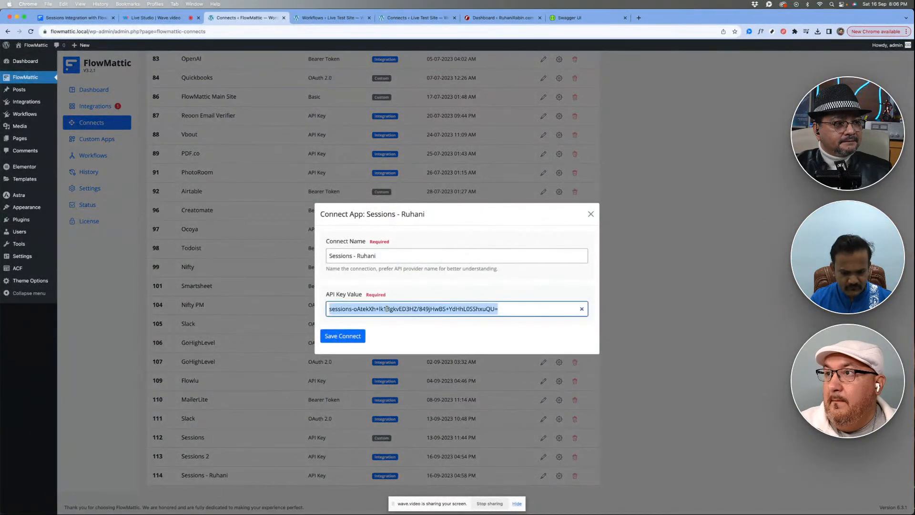
- Paste the API key into the new Sessions connection on the live test site and save the connection
left_click(402, 15)
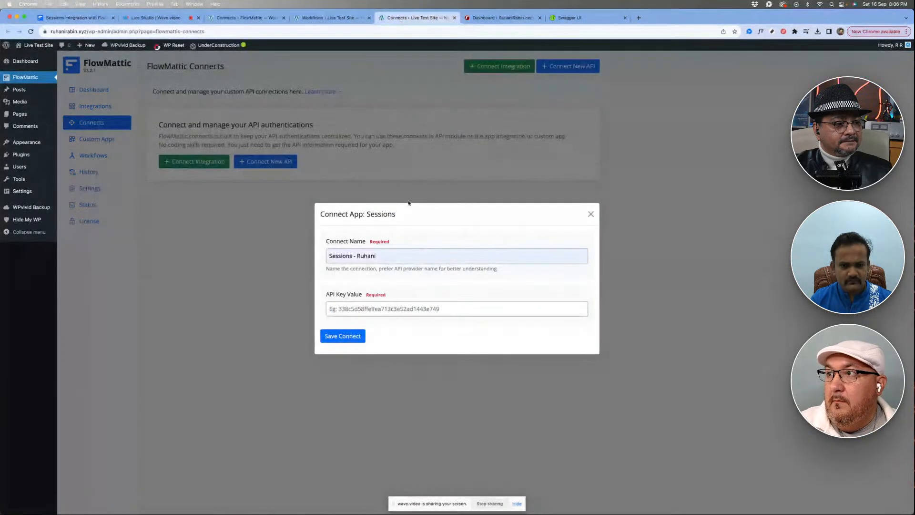
left_click(395, 309)
key("super+v")
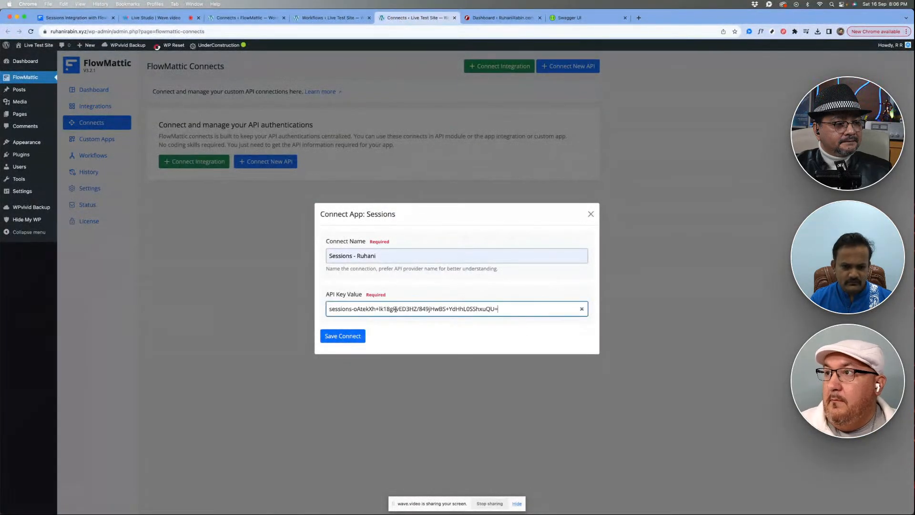
left_click(337, 340)
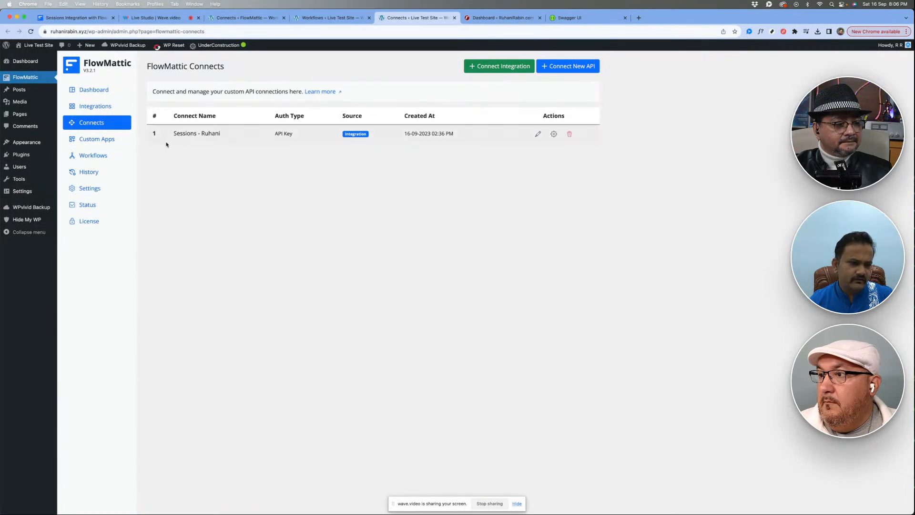
- Return to the workflow editor, reload it to refresh the available connections, and collapse the Email Parser trigger step
left_click(325, 20)
right_click(268, 170)
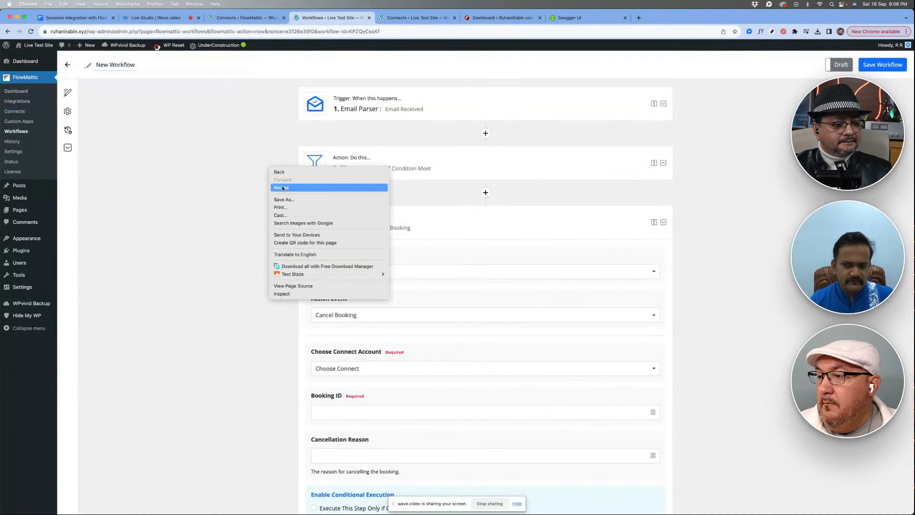
left_click(282, 188)
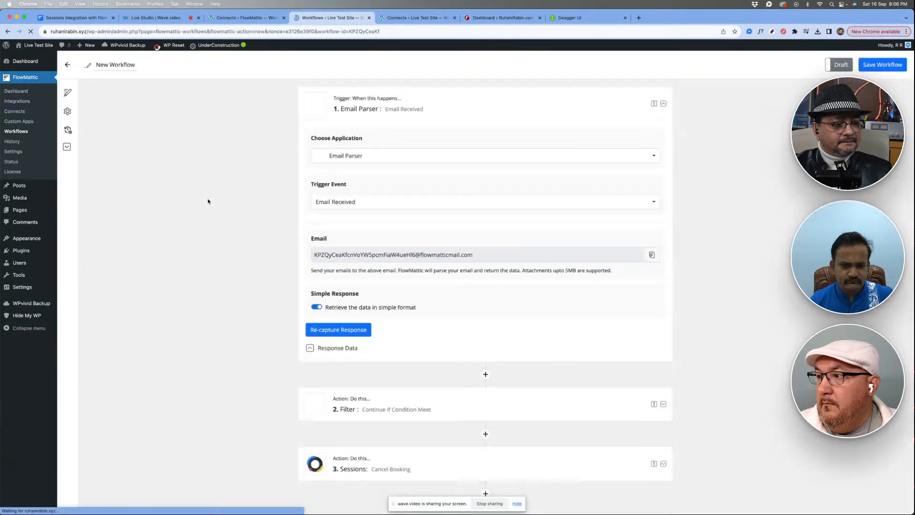
left_click(441, 111)
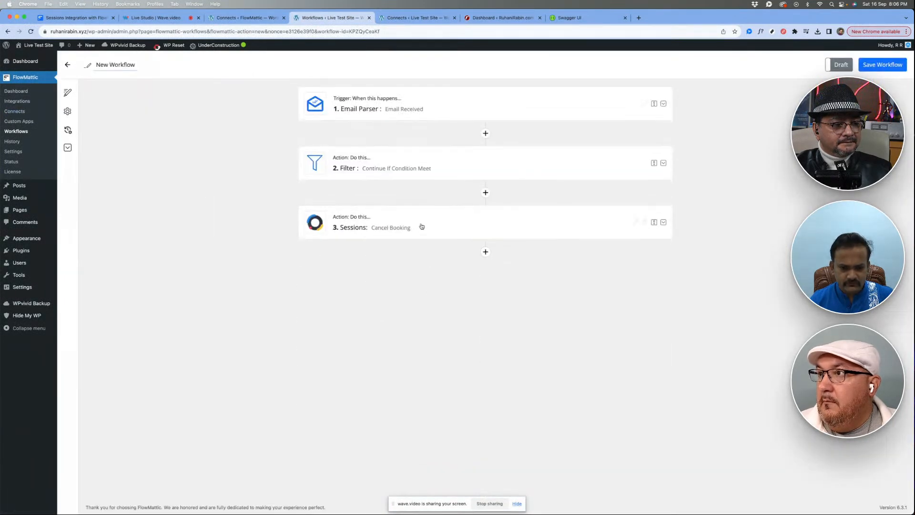
- Choose the saved Sessions connection as the Cancel Booking step's connect account and check the captured data offered for the Booking ID
left_click(419, 227)
scroll(401, 333, "down", 3)
scroll(400, 342, "down", 2)
left_click(359, 186)
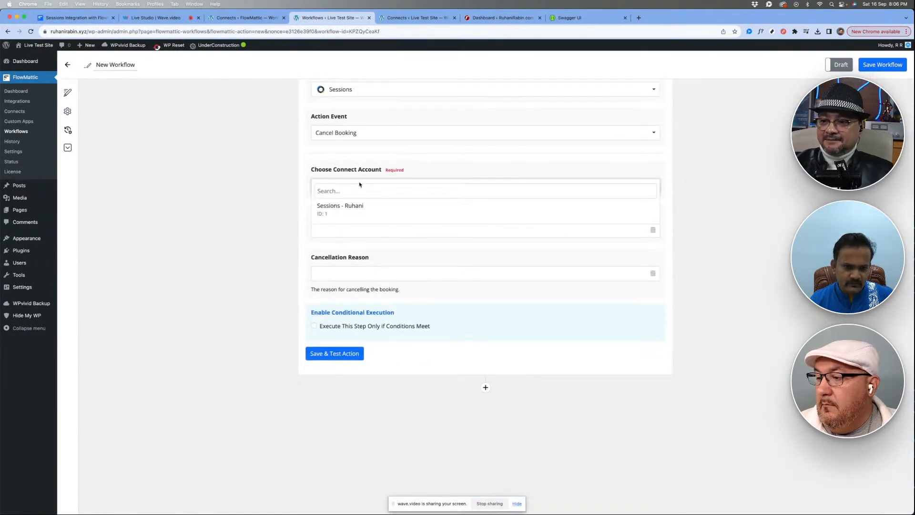
left_click(375, 211)
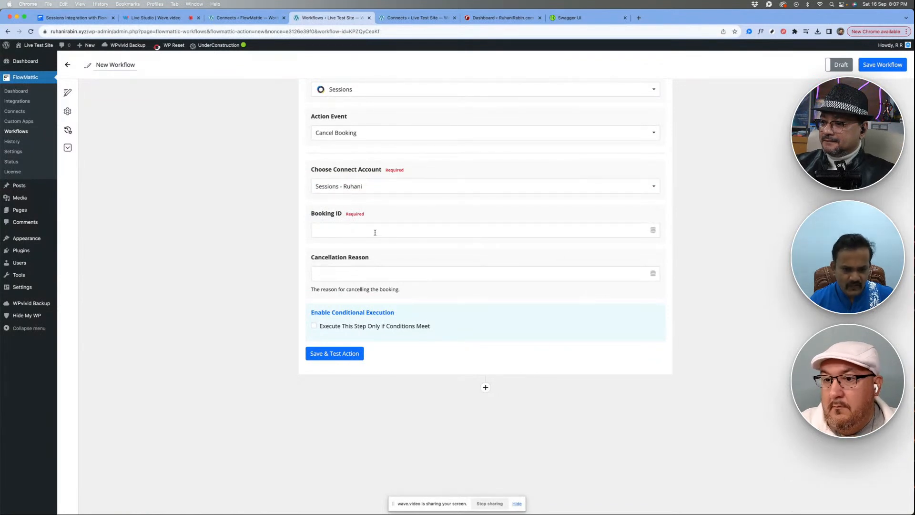
left_click(318, 229)
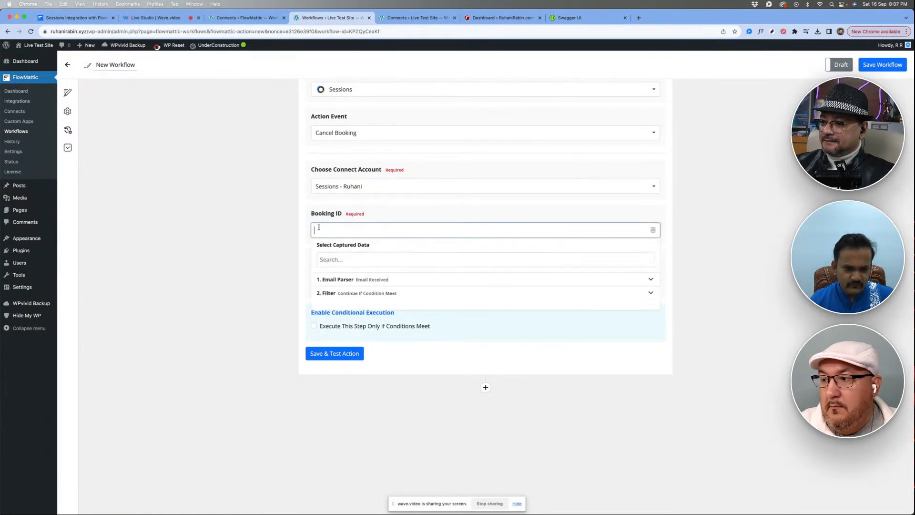
left_click(227, 229)
- Insert a new Sessions action between the Filter step and the Cancel Booking step
scroll(227, 229, "up", 1)
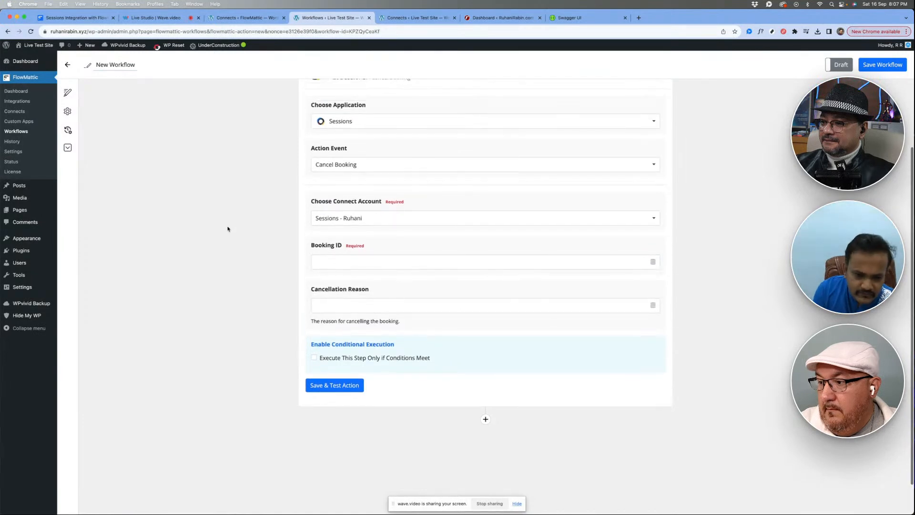
scroll(257, 229, "up", 1)
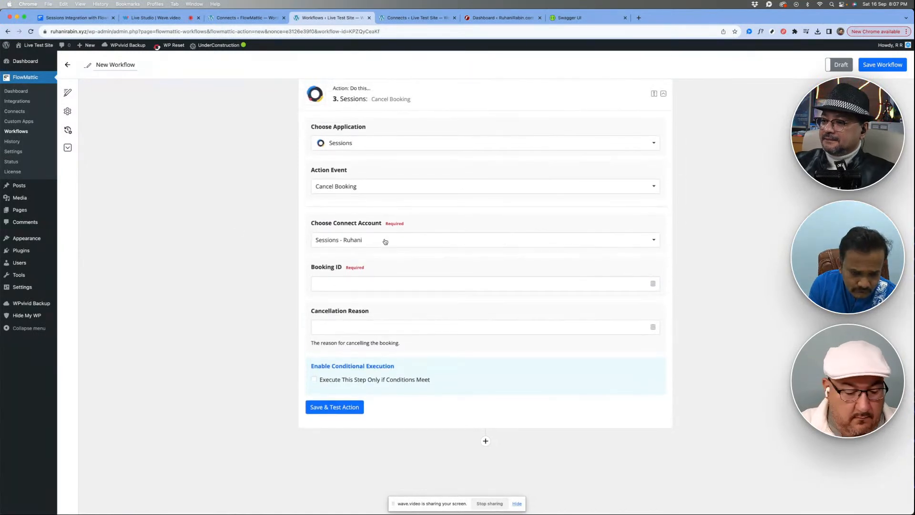
scroll(385, 241, "up", 5)
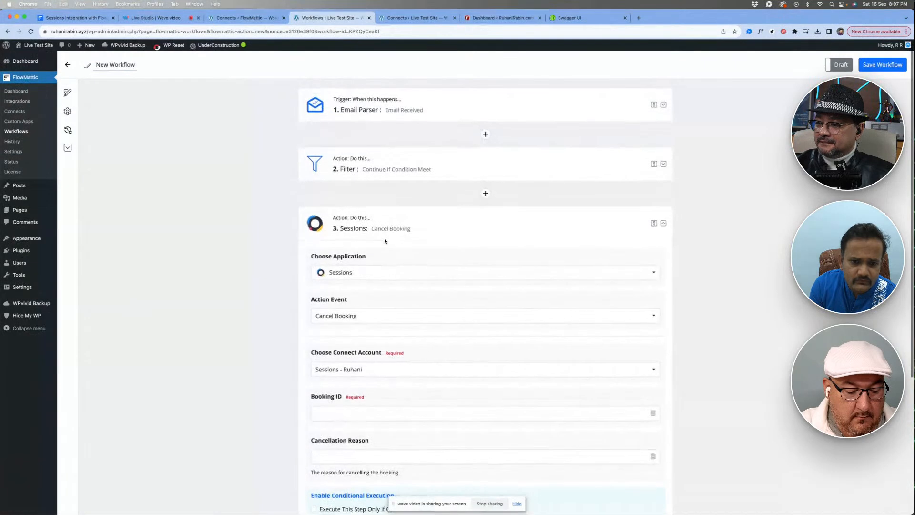
left_click(485, 193)
left_click(379, 276)
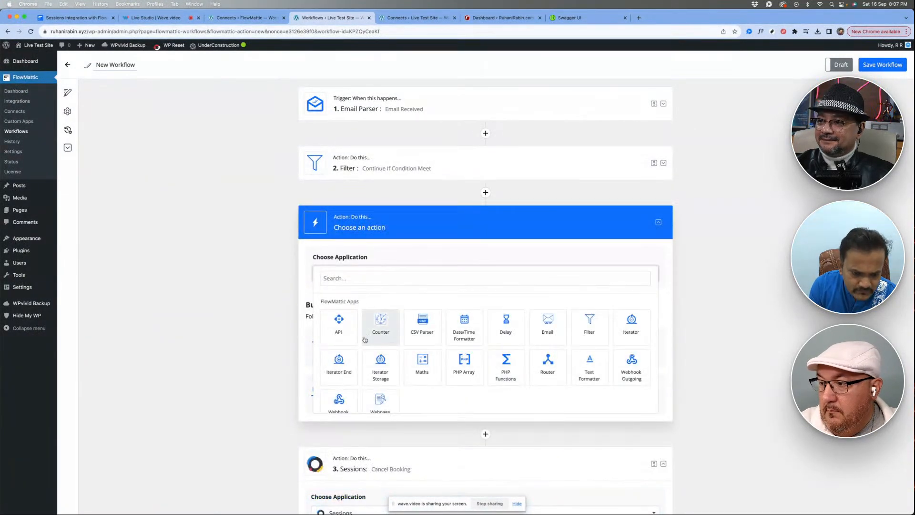
scroll(365, 340, "down", 3)
left_click(381, 388)
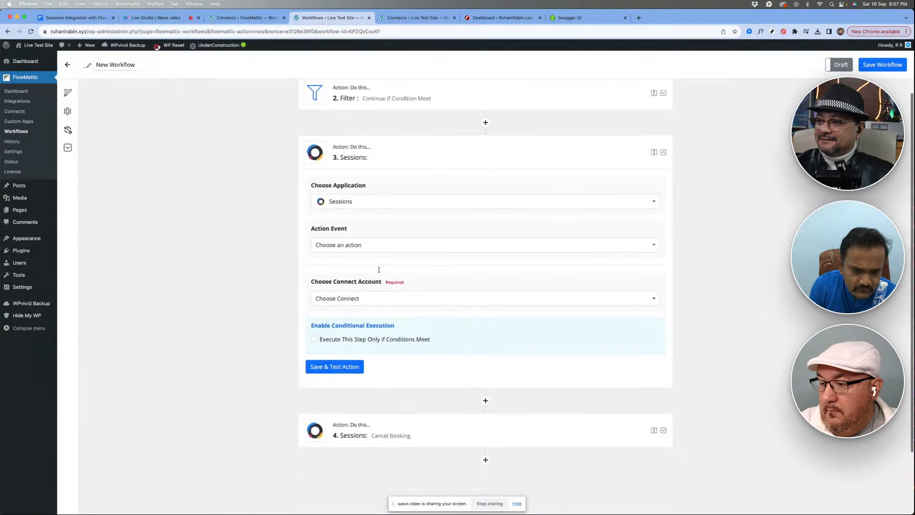
- Review the action events available for the new Sessions step, from booking pages and bookings to session participants and transcripts
left_click(378, 245)
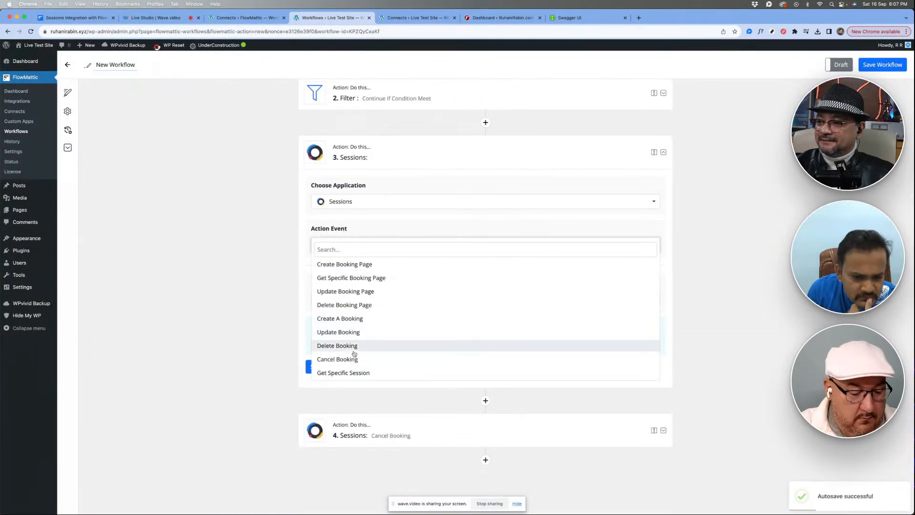
scroll(354, 354, "down", 1)
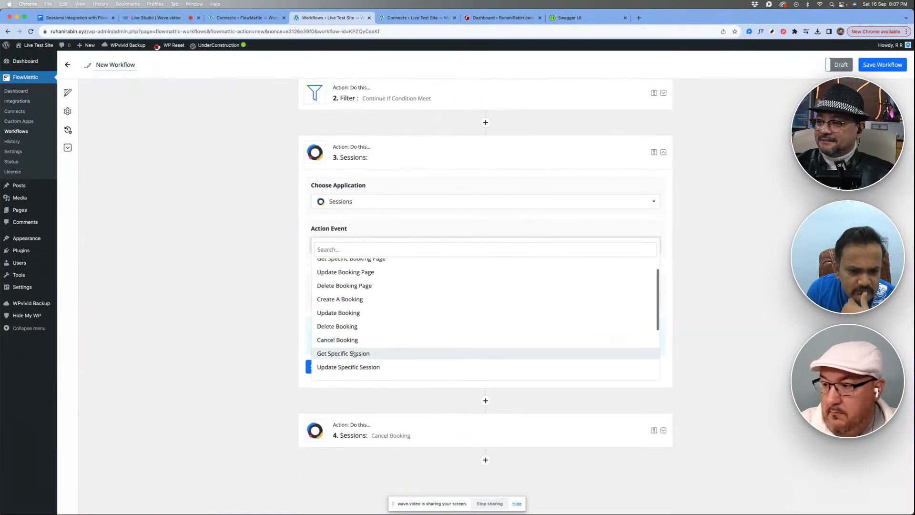
left_click(278, 272)
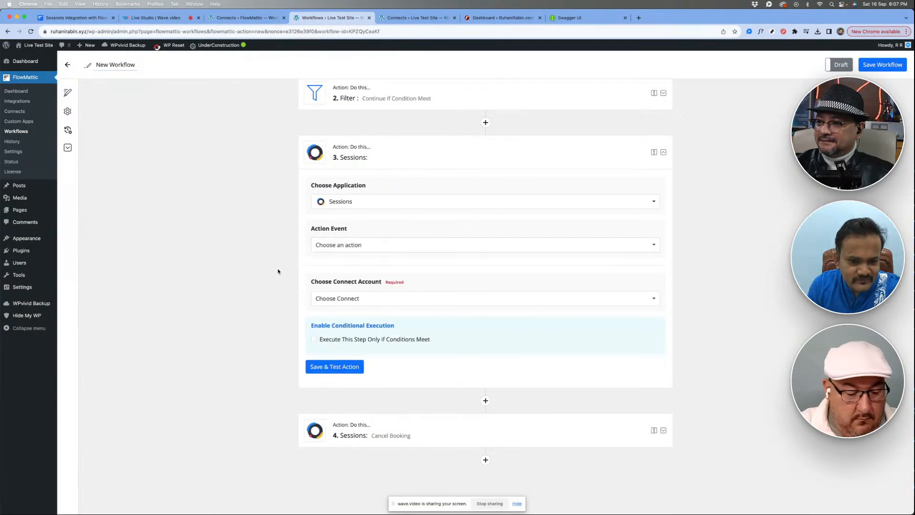
left_click(367, 248)
scroll(371, 309, "down", 1)
scroll(370, 311, "down", 1)
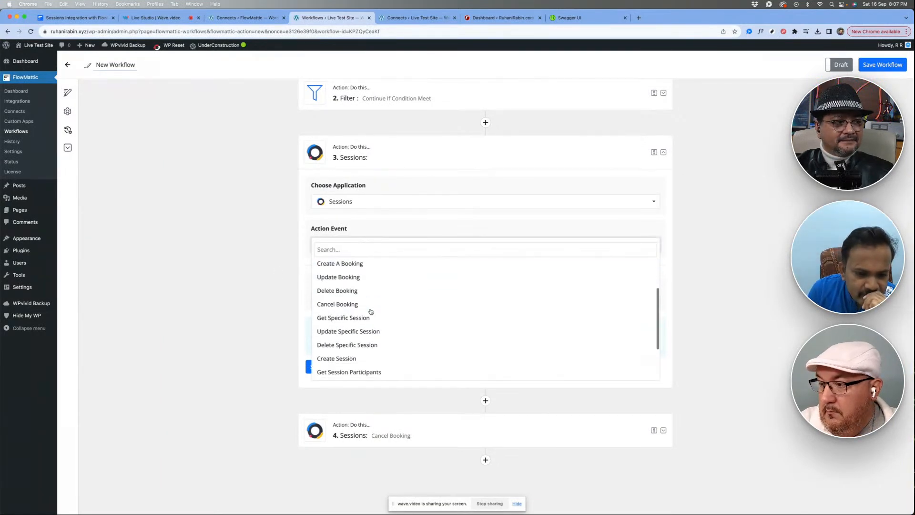
scroll(384, 321, "up", 2)
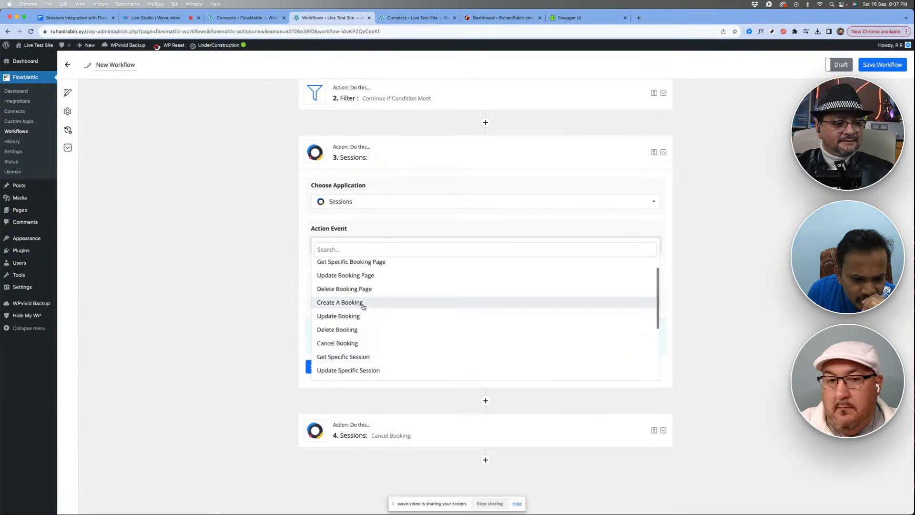
scroll(385, 305, "up", 1)
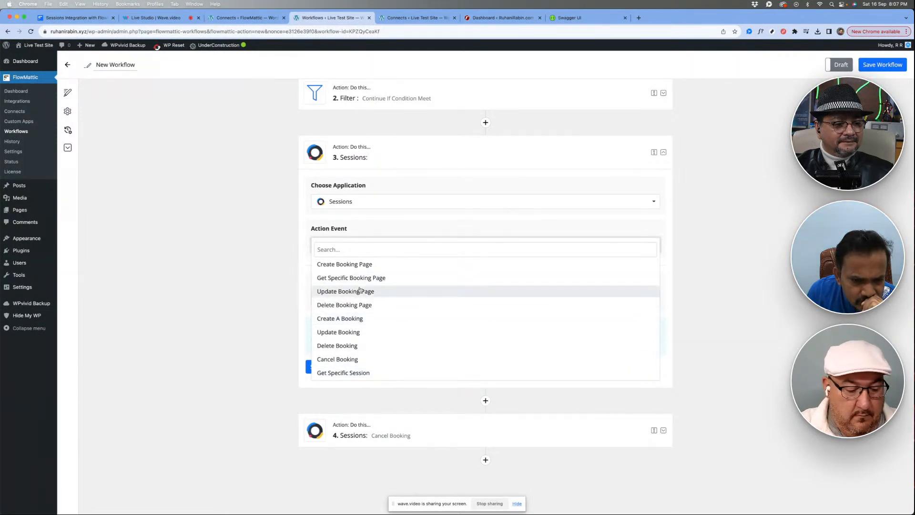
scroll(371, 349, "down", 2)
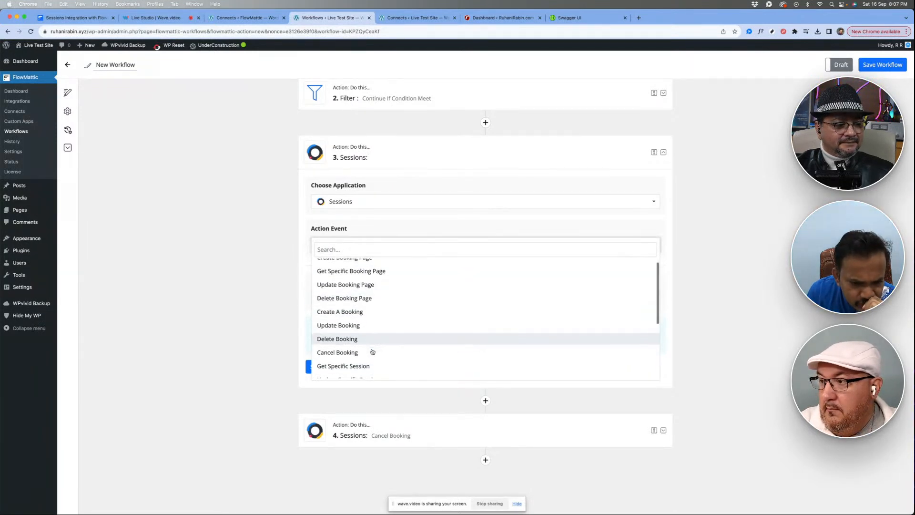
scroll(361, 332, "down", 1)
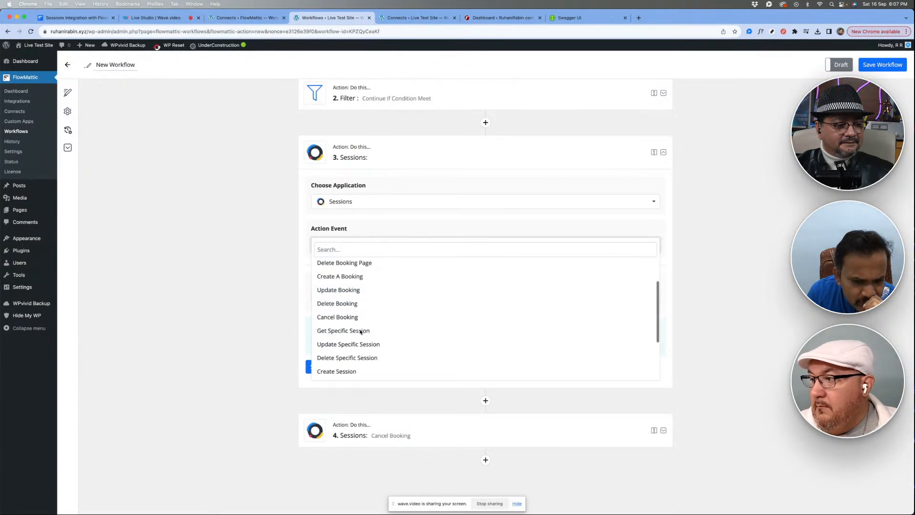
scroll(361, 331, "down", 2)
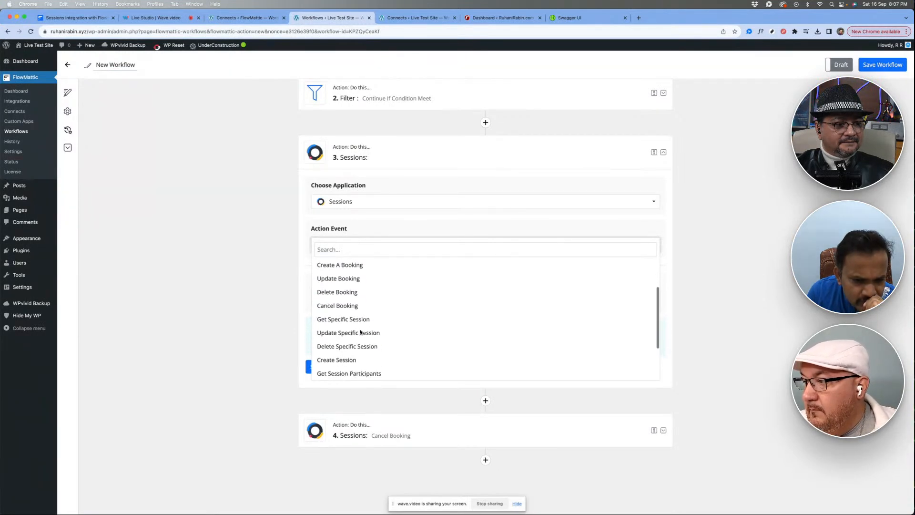
scroll(361, 331, "down", 3)
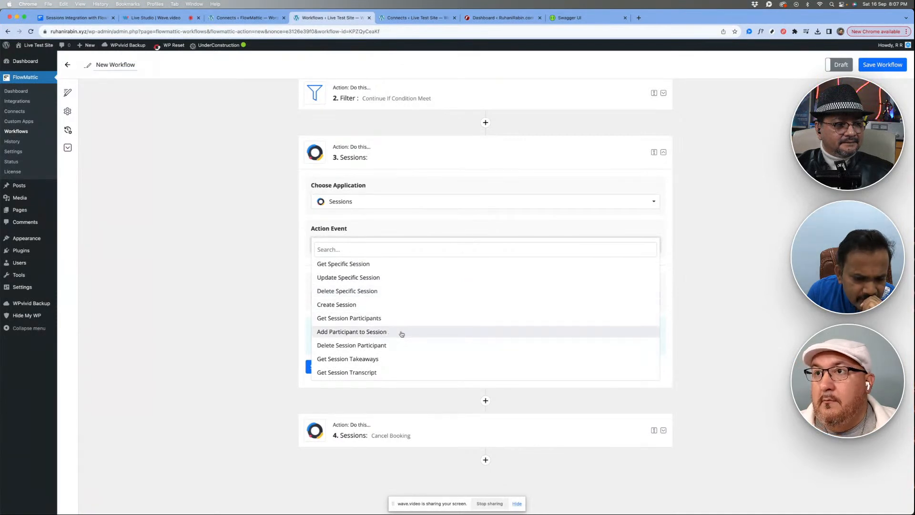
scroll(394, 326, "up", 5)
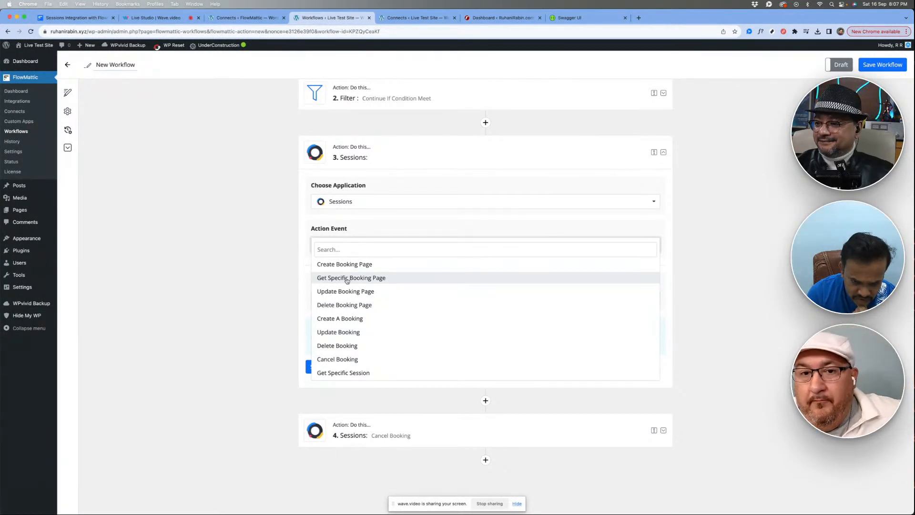
left_click(279, 280)
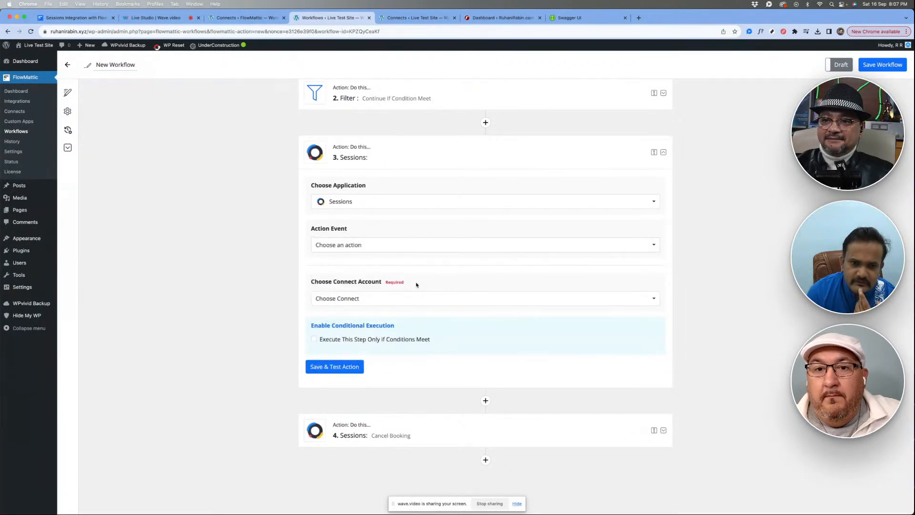
- Set the new Sessions step's action event to Create A Booking and choose the saved Sessions connection as its connect account
scroll(416, 285, "up", 3)
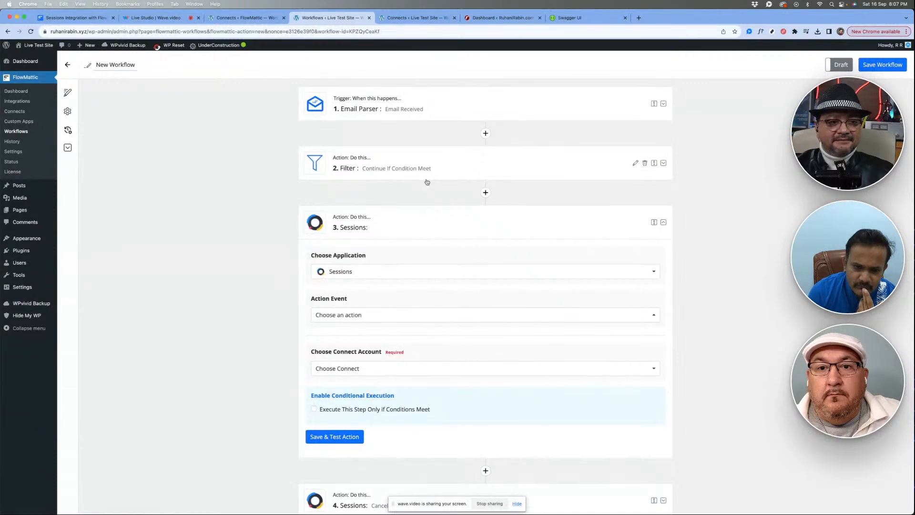
scroll(409, 265, "down", 3)
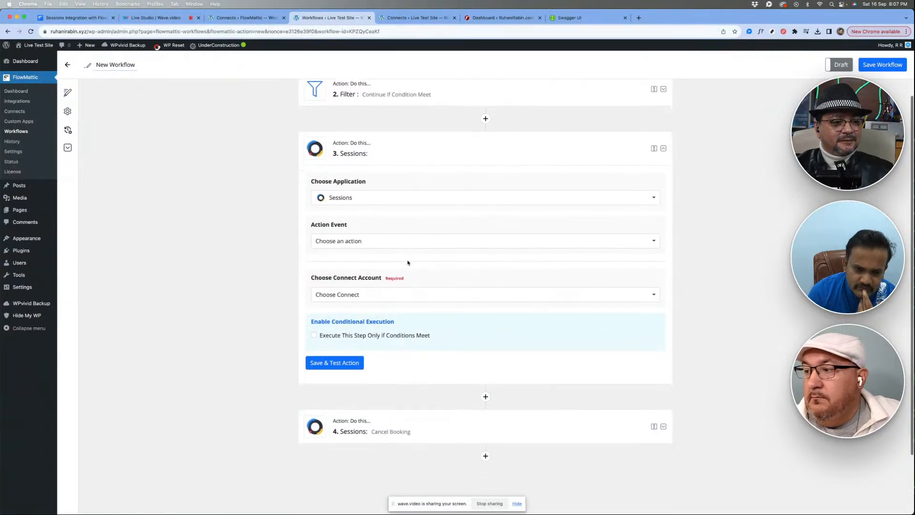
left_click(379, 241)
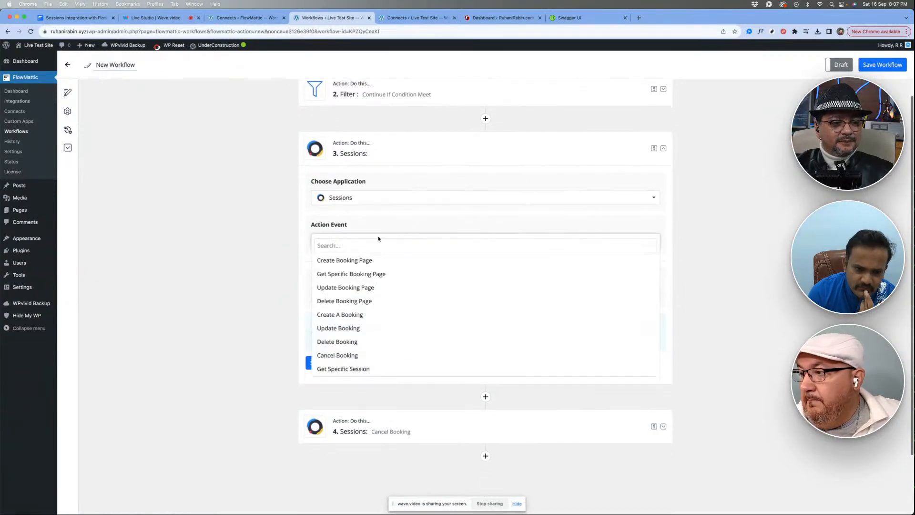
left_click(360, 315)
scroll(398, 306, "down", 4)
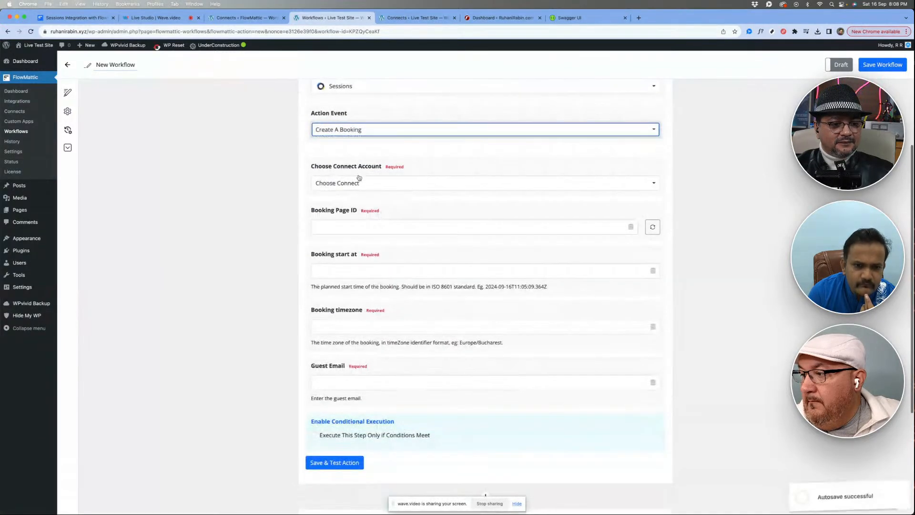
left_click(362, 183)
left_click(338, 202)
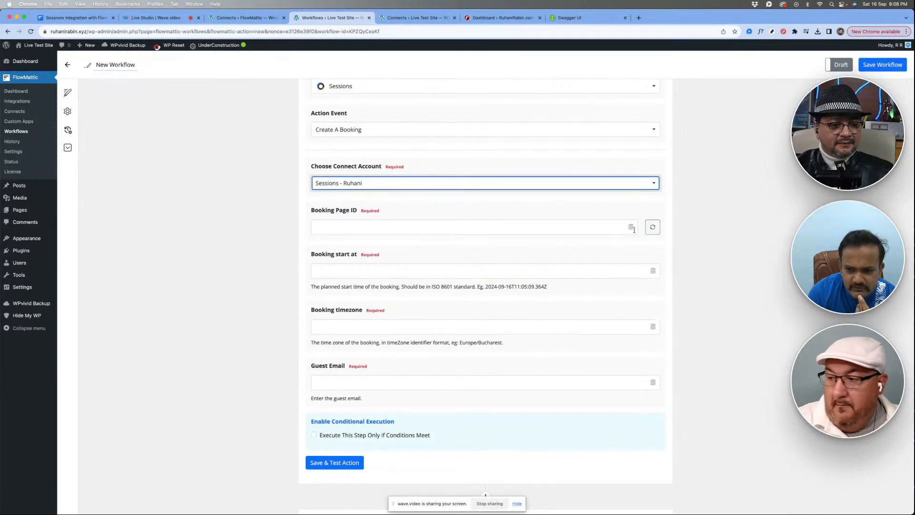
- Set the Create A Booking step's Booking Page ID to the FlowMattic Test booking page and look over the remaining required fields
left_click(607, 229)
left_click(345, 277)
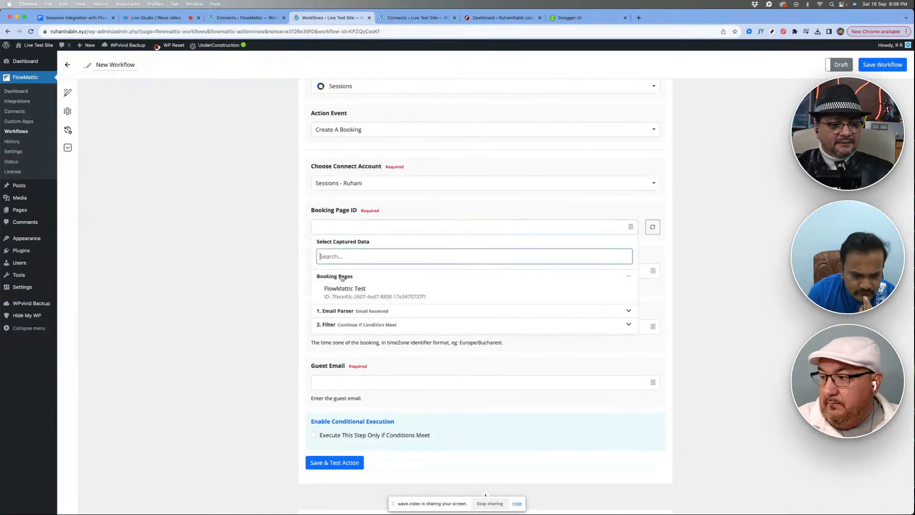
left_click(352, 292)
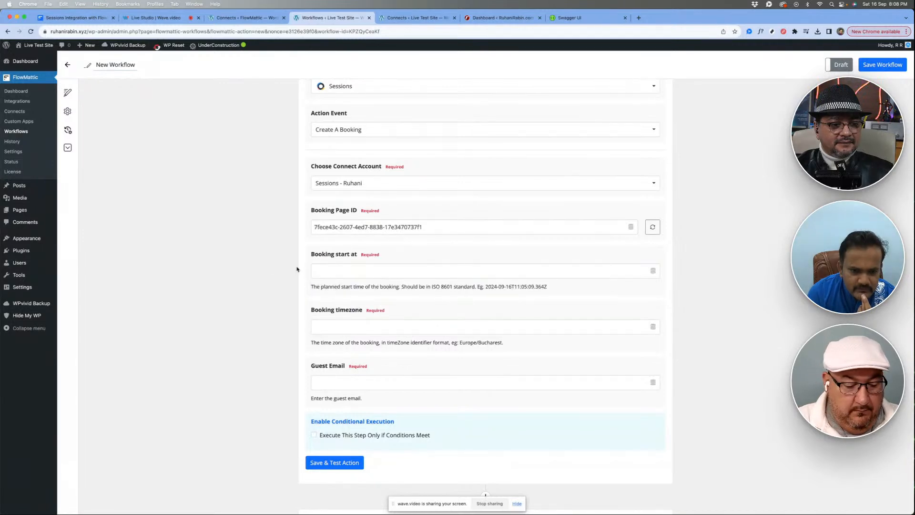
scroll(266, 270, "down", 1)
scroll(266, 270, "down", 2)
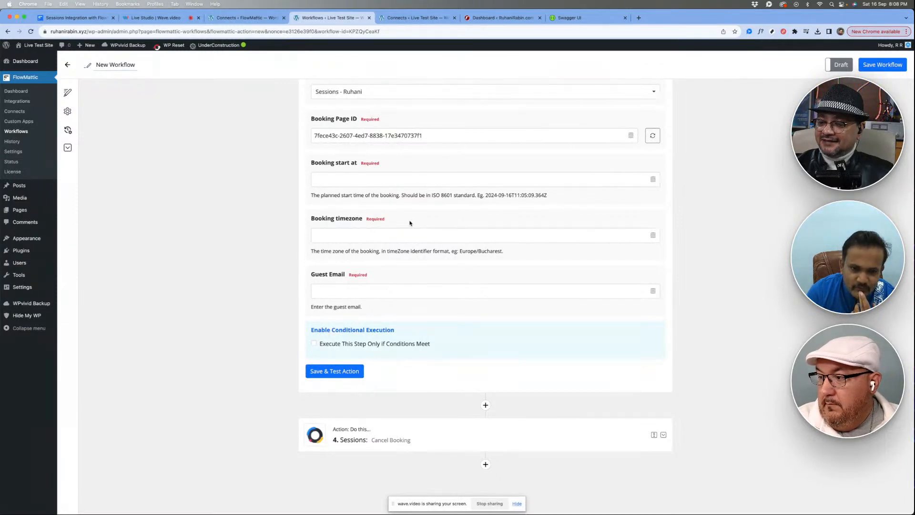
scroll(410, 222, "up", 1)
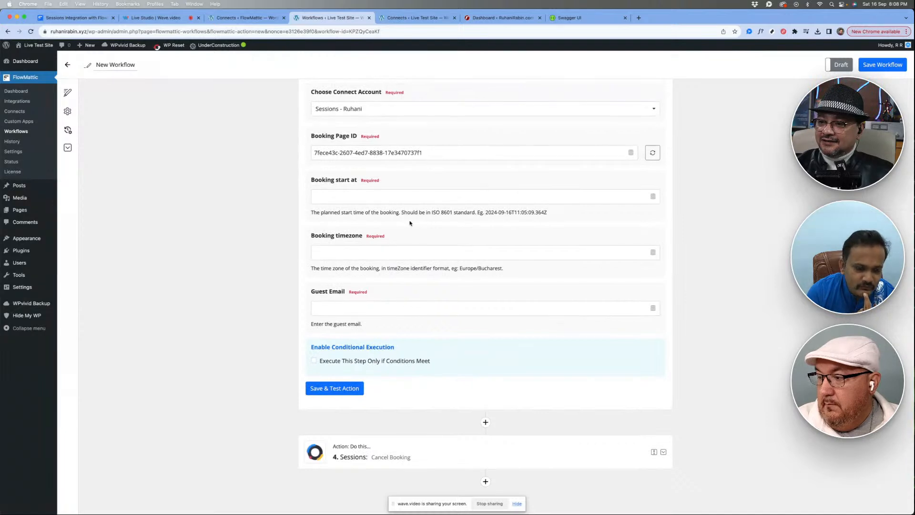
scroll(410, 223, "up", 1)
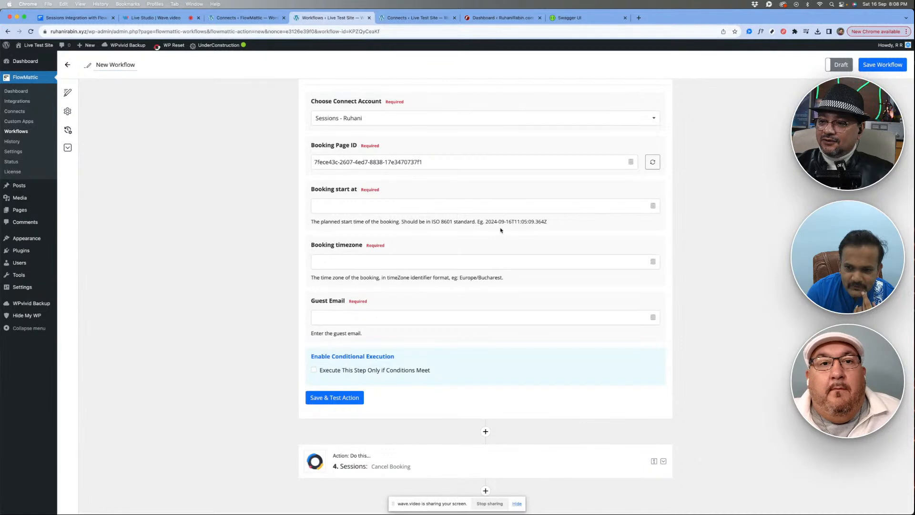
scroll(567, 222, "up", 5)
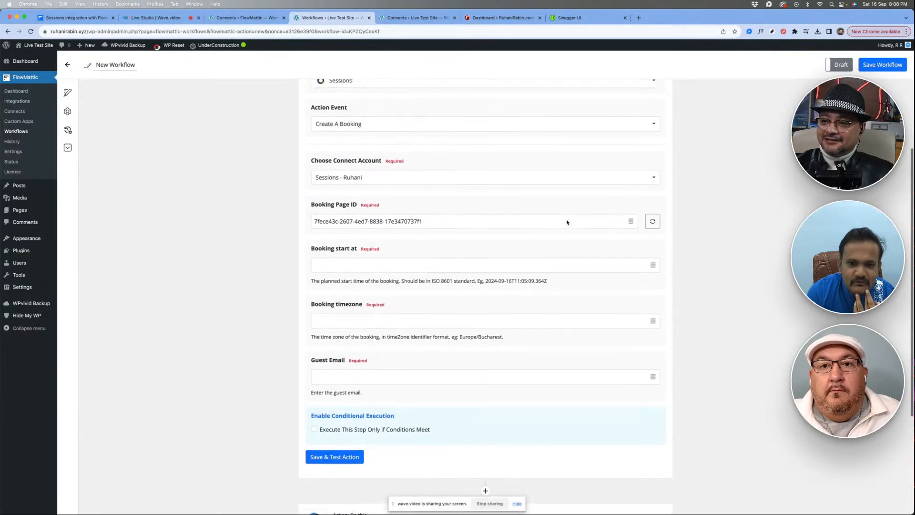
scroll(447, 216, "up", 4)
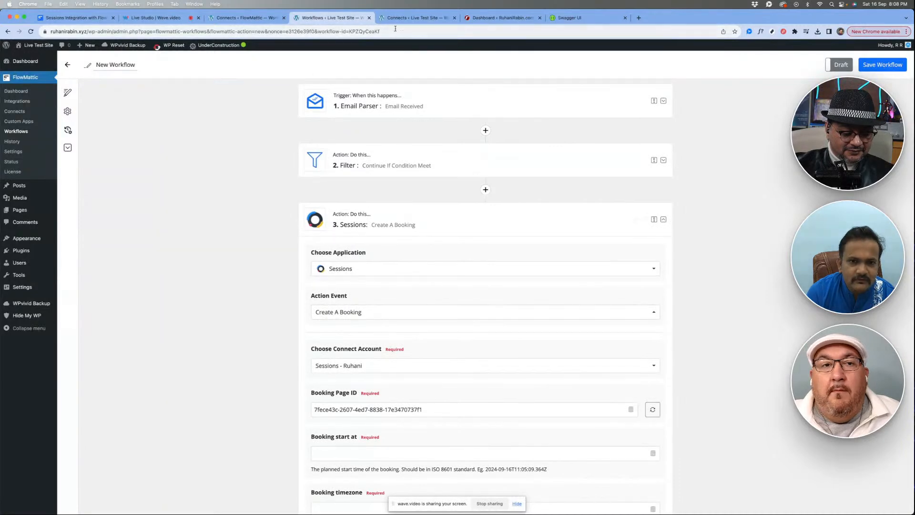
- Start a new Sessions integration connection on the Live Test Site's Connects page
left_click(412, 18)
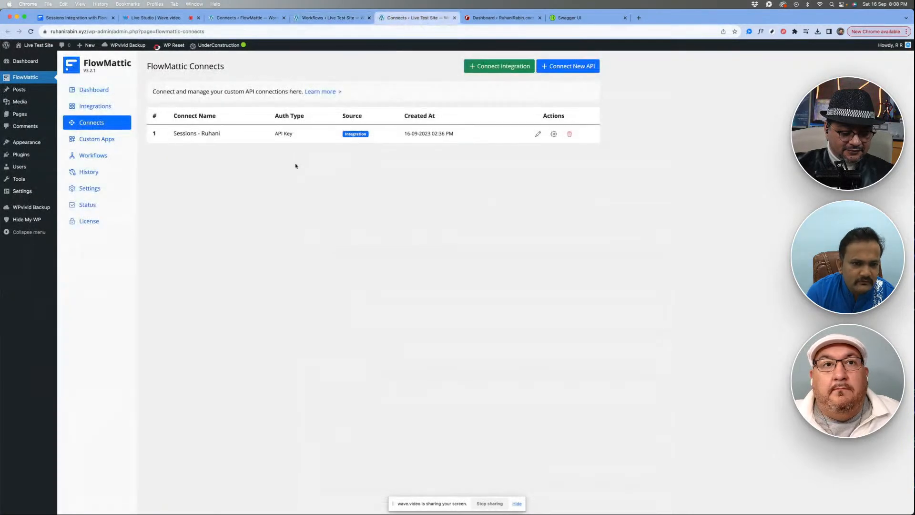
left_click(498, 66)
left_click(271, 298)
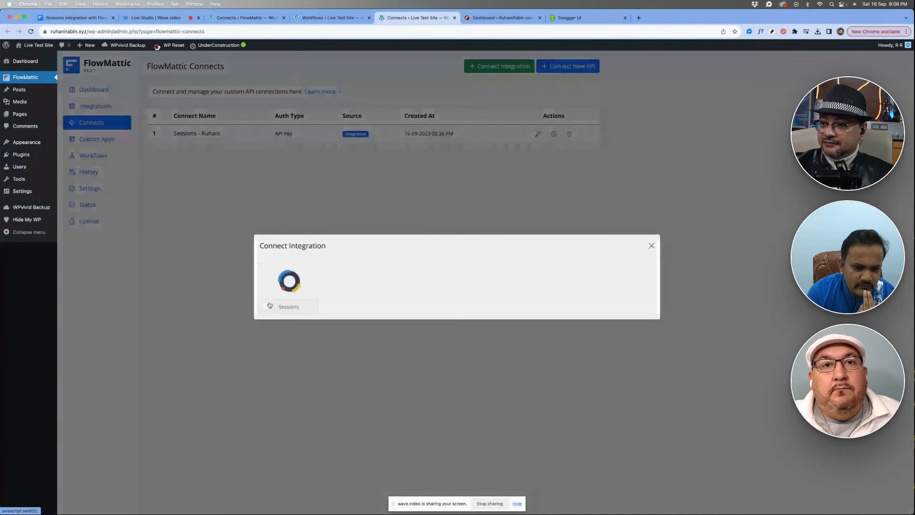
- Copy the API key from the Sessions 2 connection's settings on the flowmattic.local site
left_click(241, 18)
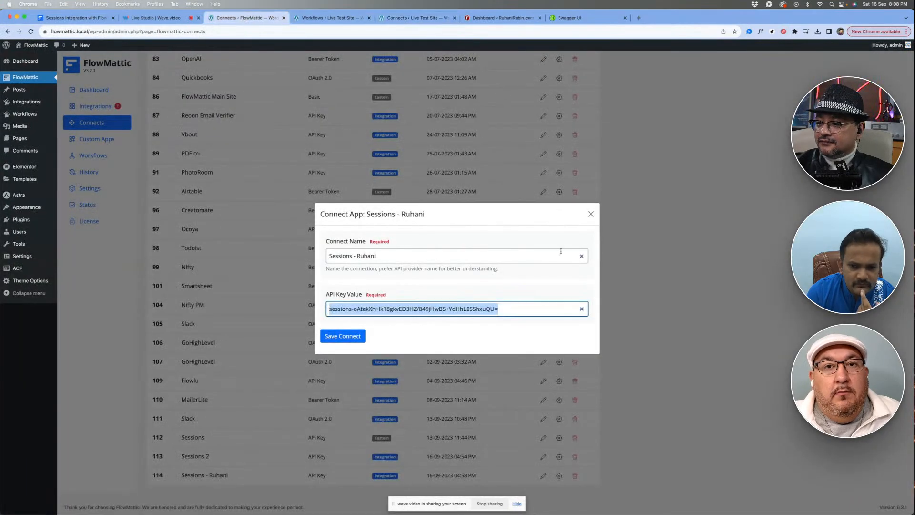
left_click(590, 214)
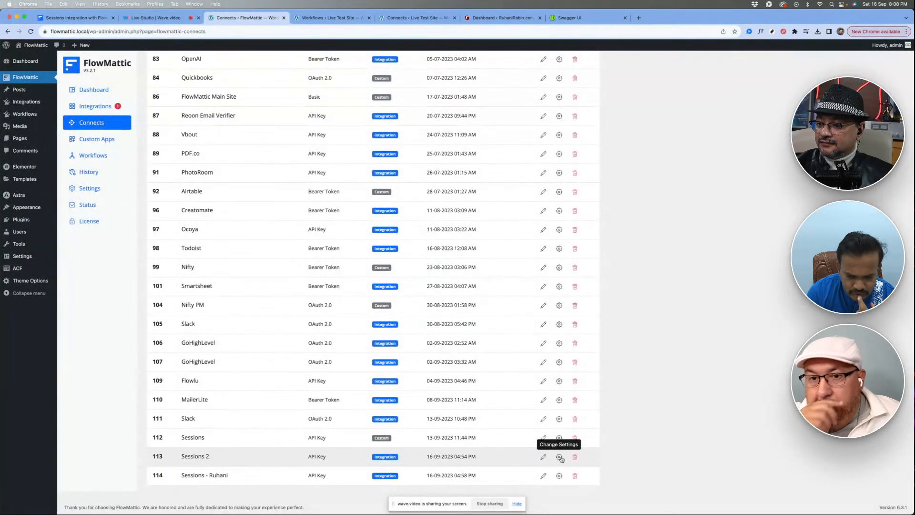
left_click(559, 457)
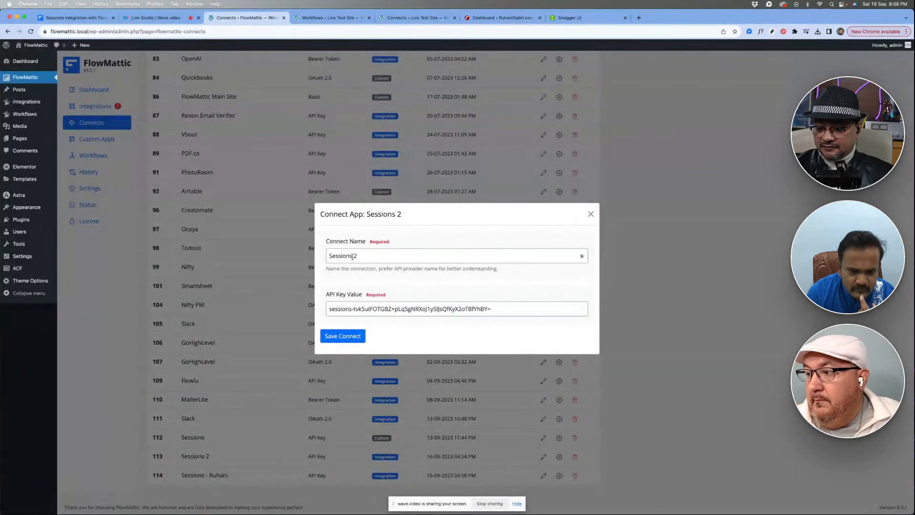
triple_click(357, 308)
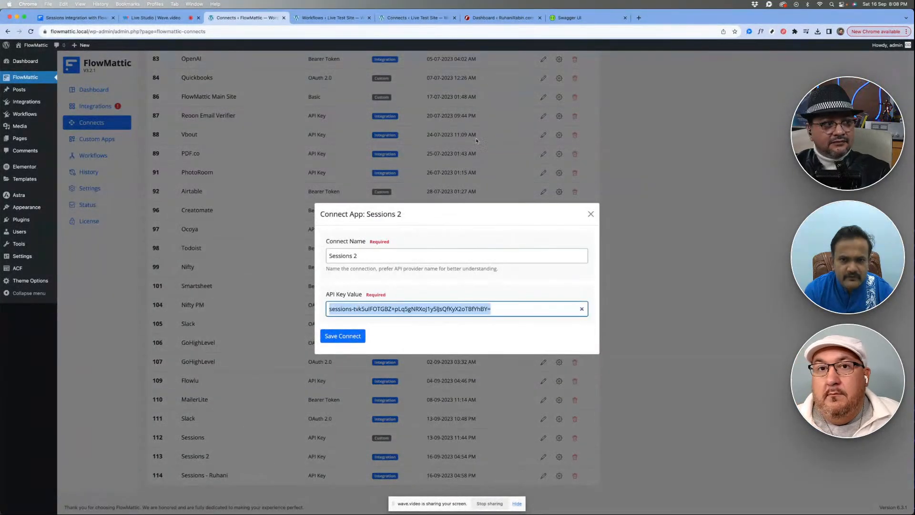
- Name the Live Test Site's new Sessions connection "Sessions - 2", paste the API key, and save it
left_click(419, 17)
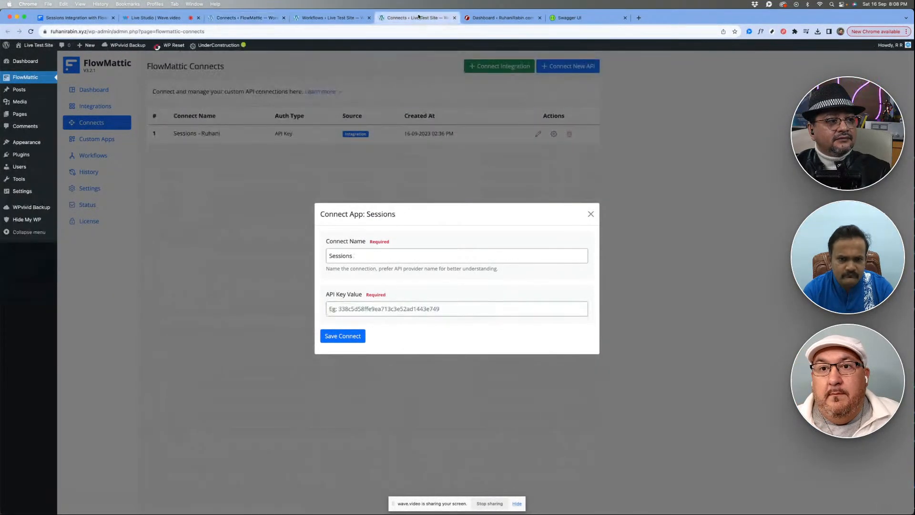
left_click(375, 252)
type("- 2")
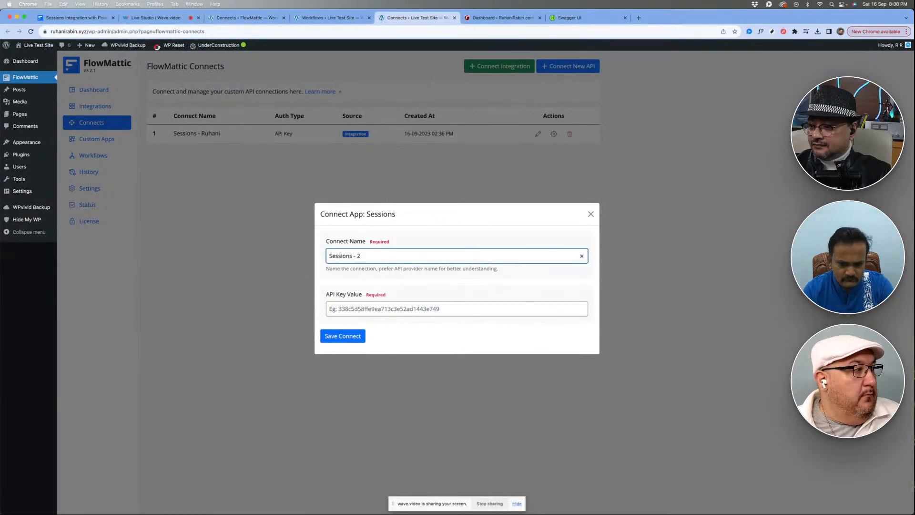
left_click(368, 308)
key("super+v")
left_click(342, 335)
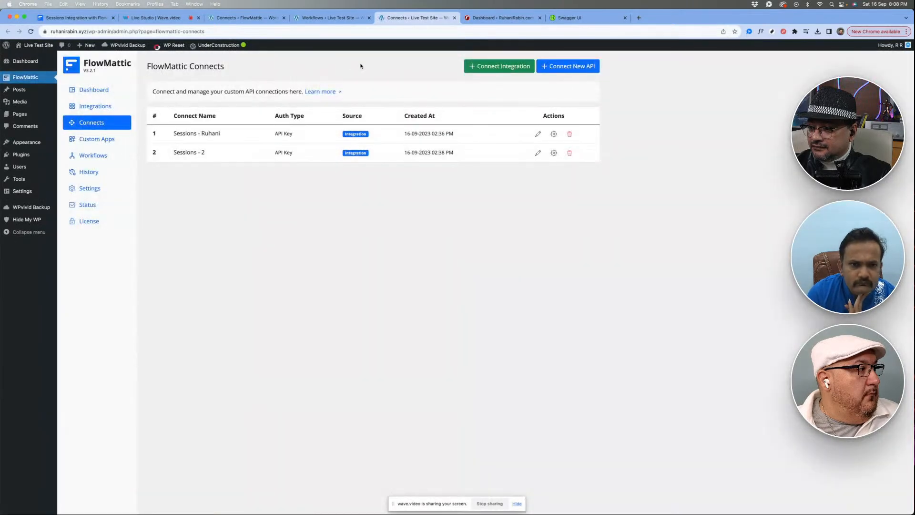
- Reload the workflow editor and change the Create A Booking step's connect account to Sessions - 2
left_click(317, 19)
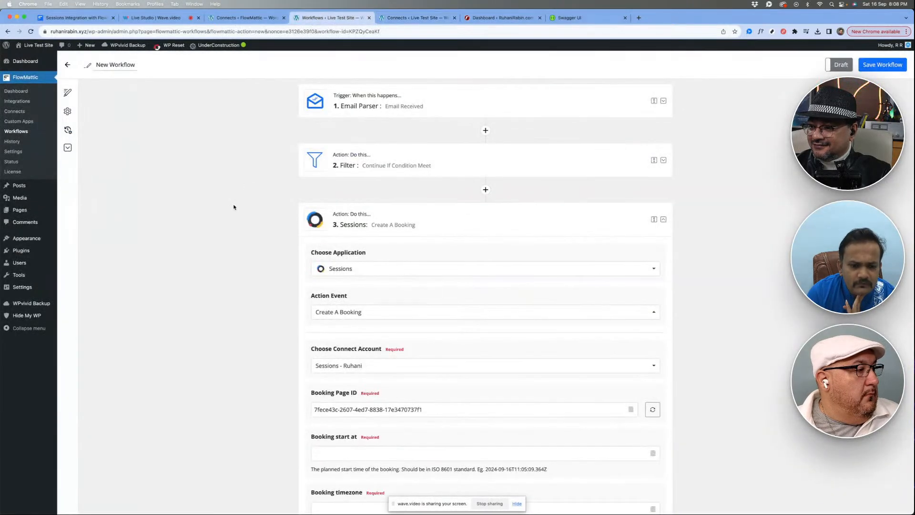
scroll(238, 257, "down", 3)
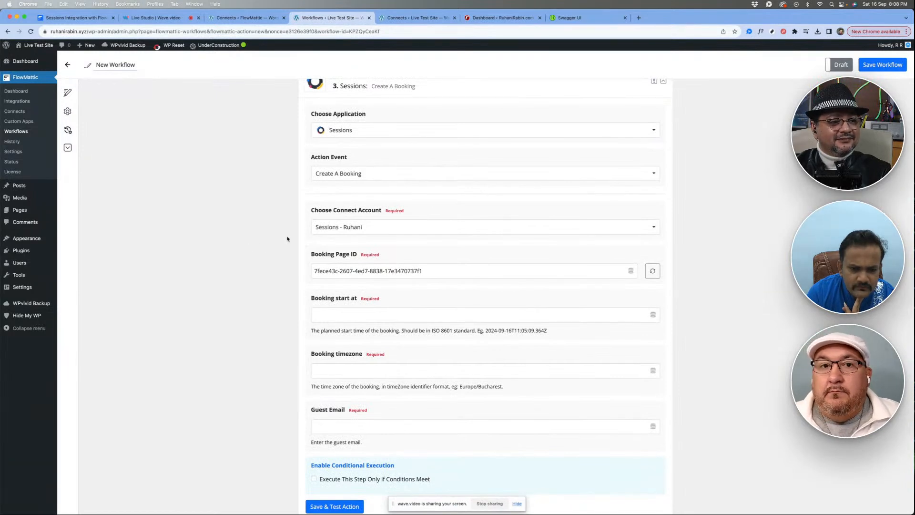
right_click(218, 235)
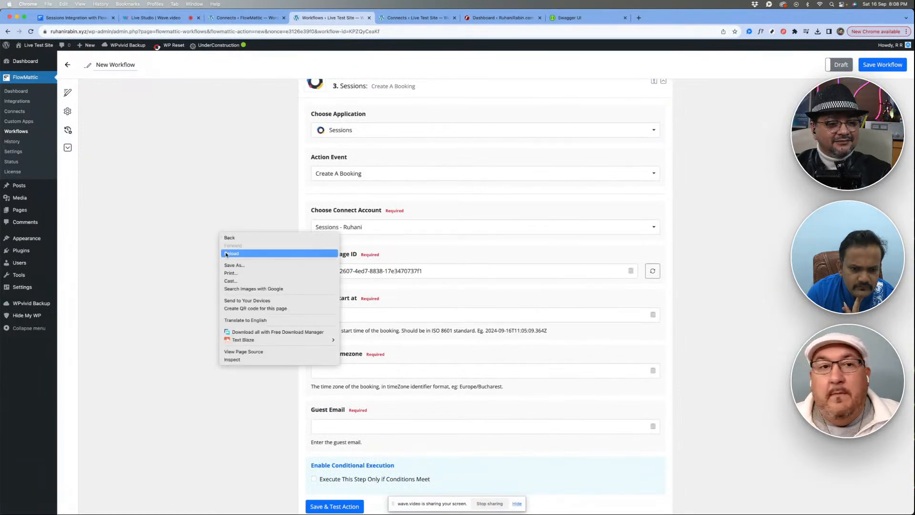
left_click(226, 254)
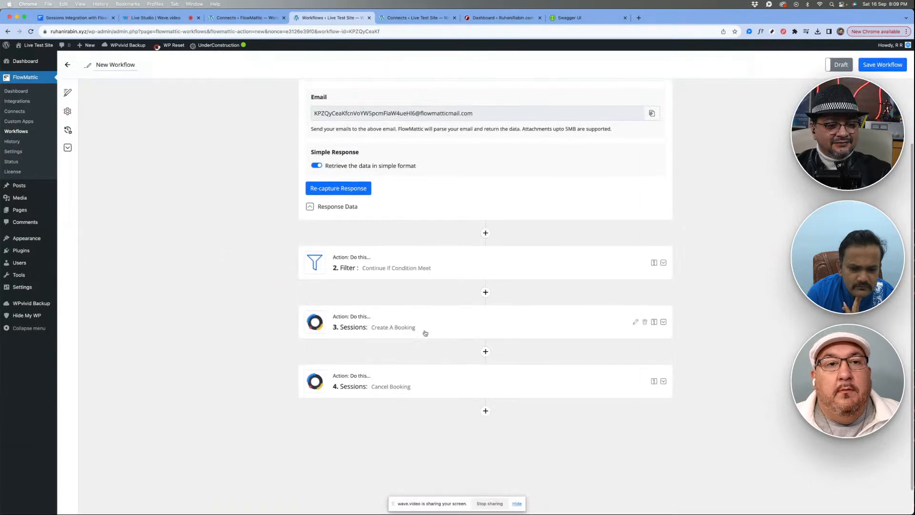
left_click(422, 329)
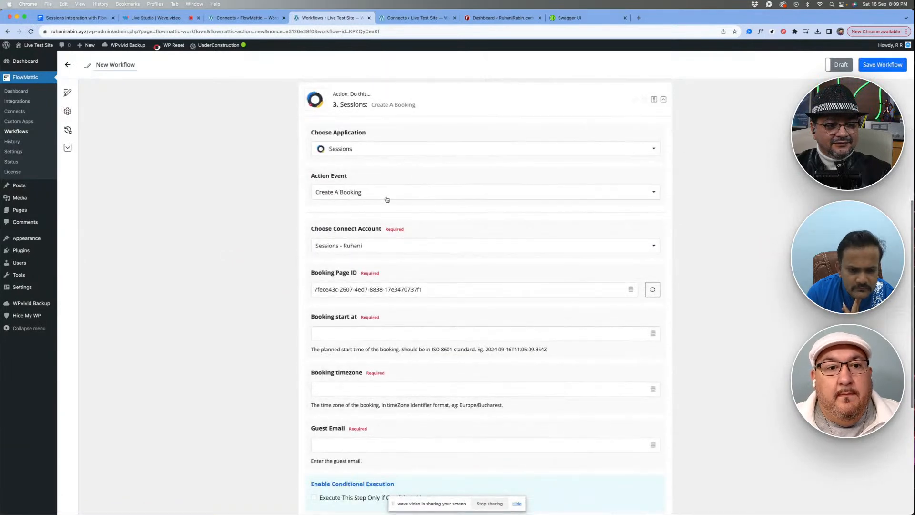
scroll(429, 219, "down", 2)
left_click(443, 145)
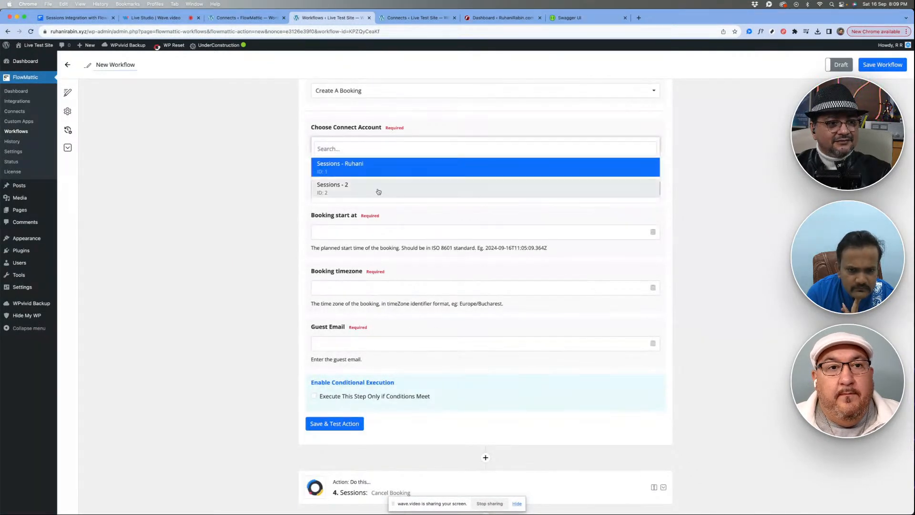
left_click(378, 186)
- Refresh the available booking pages and set the Booking Page ID to FlowMattic Test 01
left_click(631, 187)
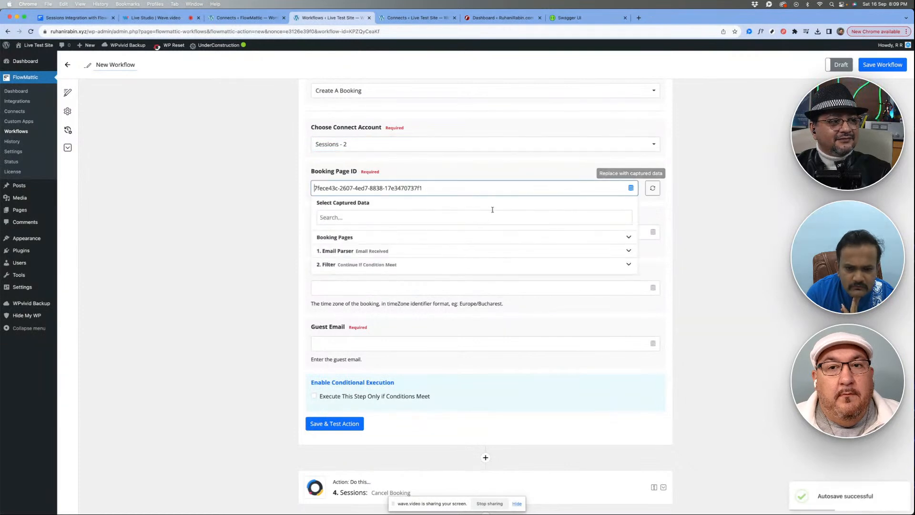
left_click(653, 188)
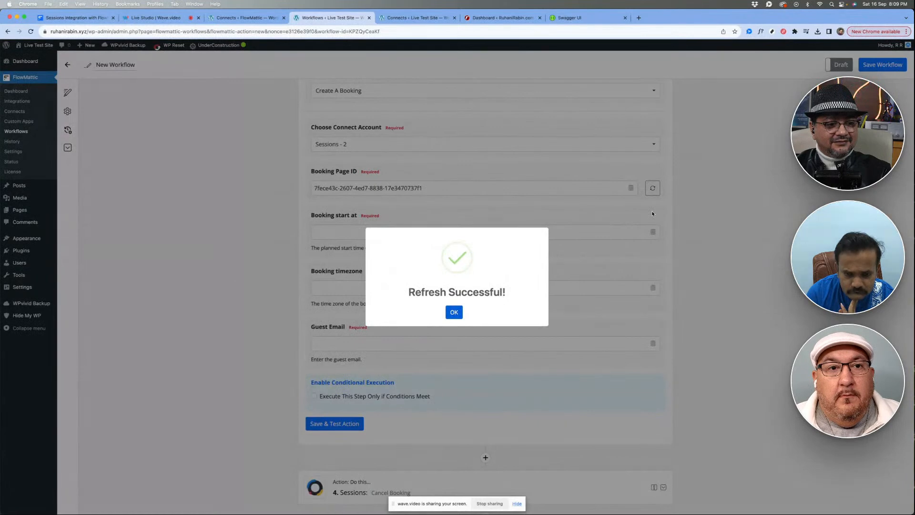
left_click(652, 214)
left_click(630, 188)
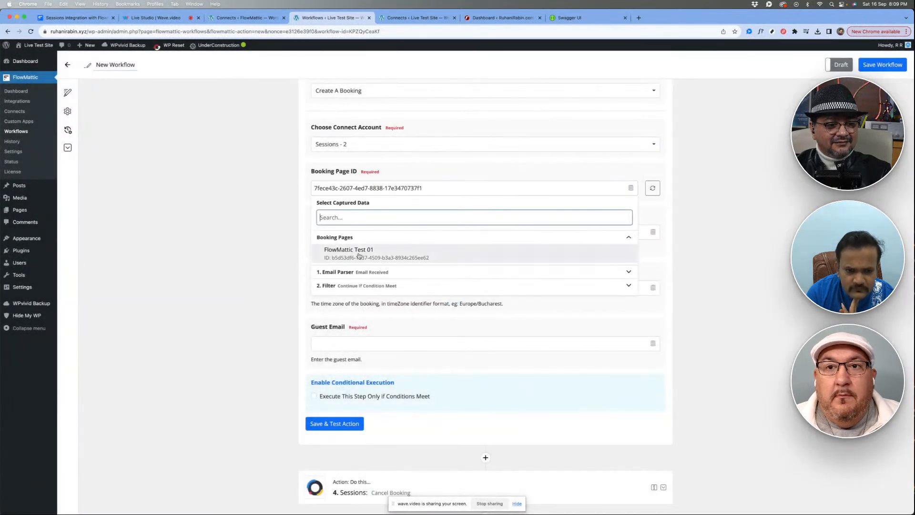
left_click(359, 255)
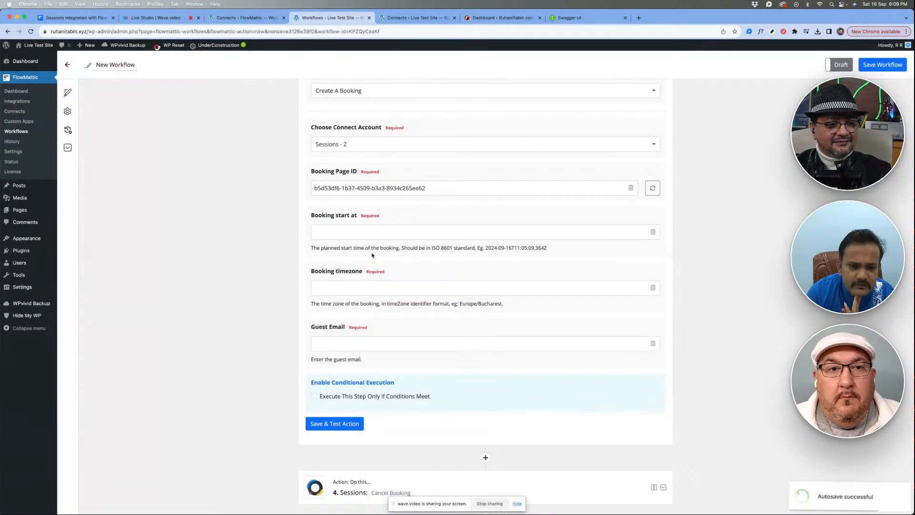
- Set the booking start to 2023-11-26T11:05:09.00Z, using the ISO 8601 example from the field's description as the template
left_click(359, 234)
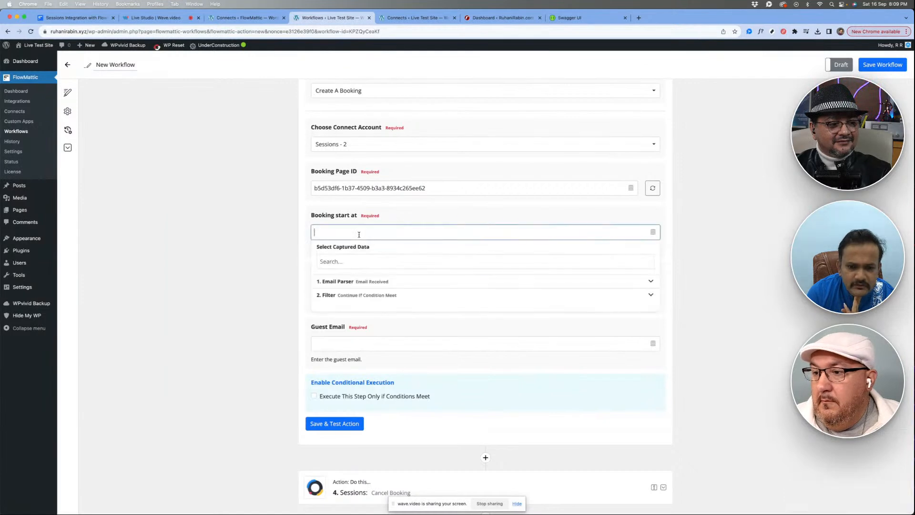
left_click(491, 220)
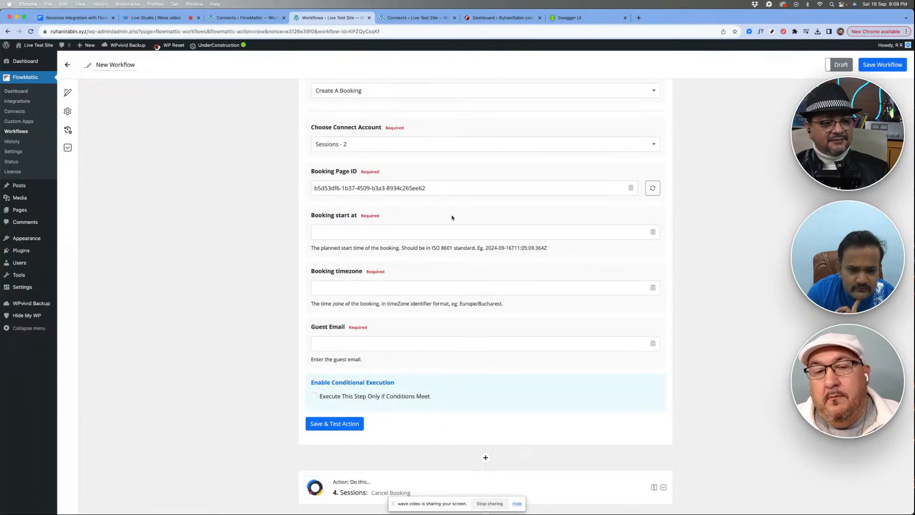
left_click_drag(486, 248, 528, 248)
key("super+c")
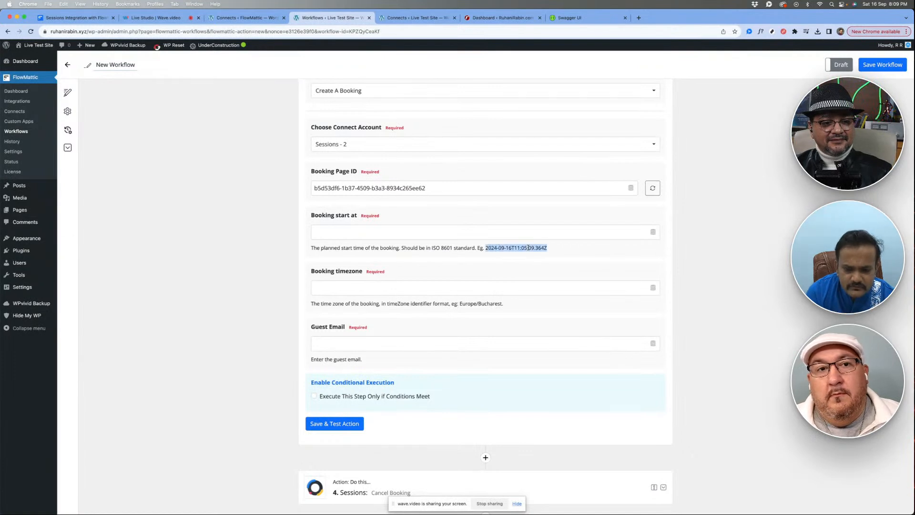
left_click(435, 229)
key("super+v")
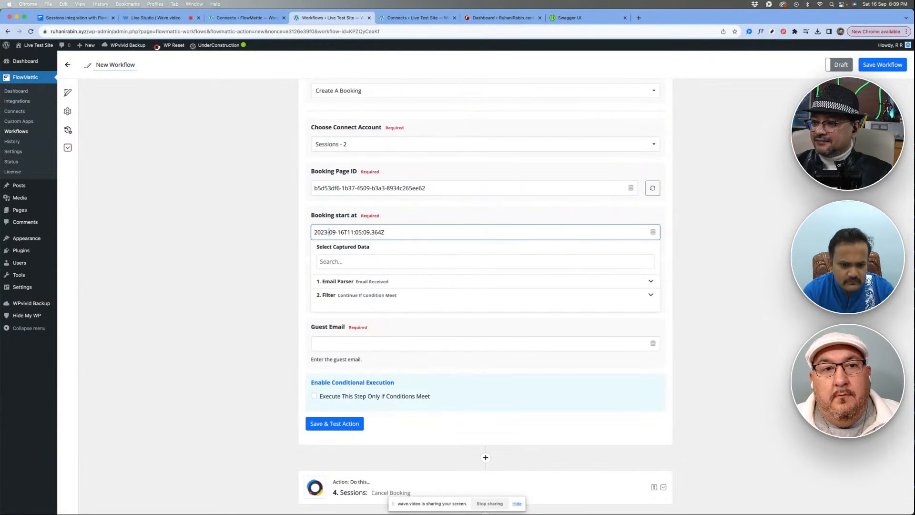
type("11")
key("Delete")
key("Delete")
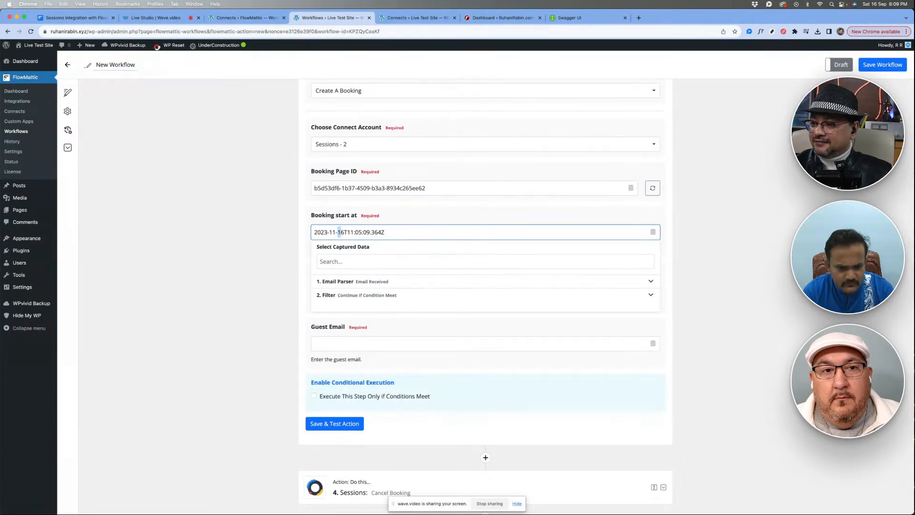
type("2")
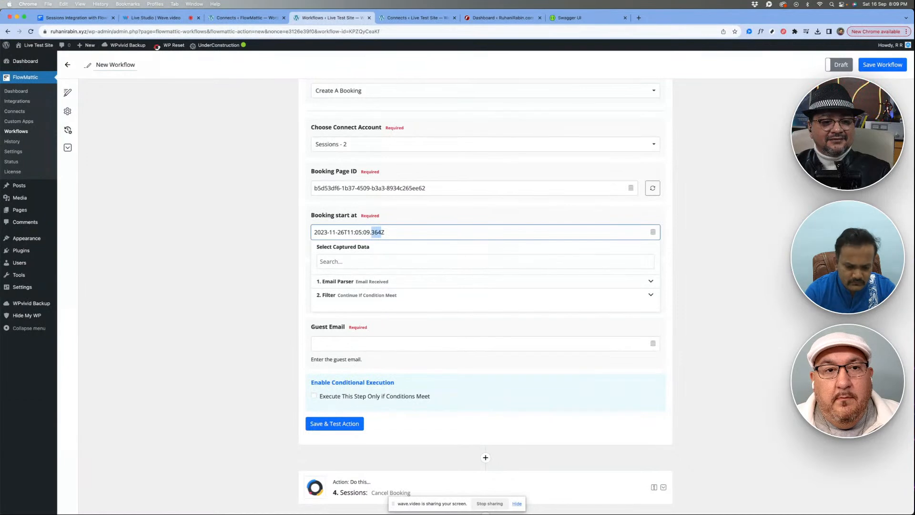
type("00")
left_click(206, 257)
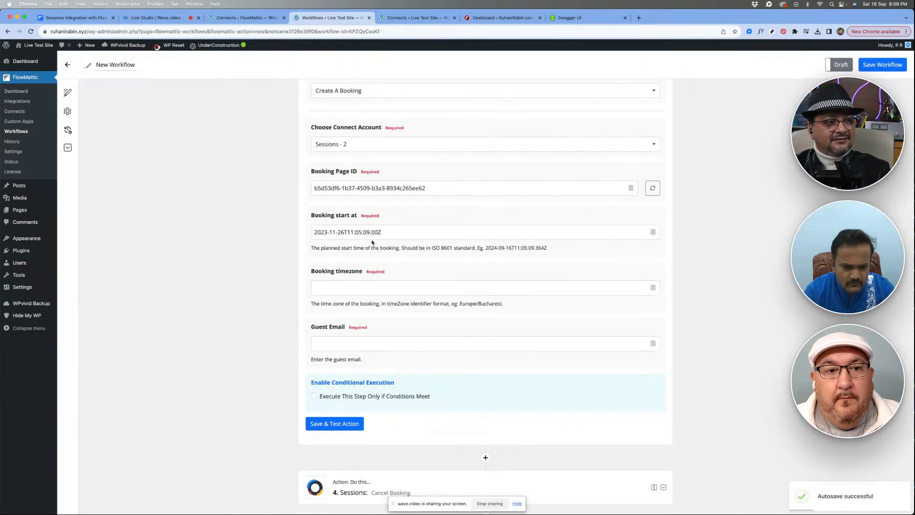
- Set the booking timezone to Europe/Bucharest, copied from the example in the field's description
left_click(350, 287)
left_click(506, 305)
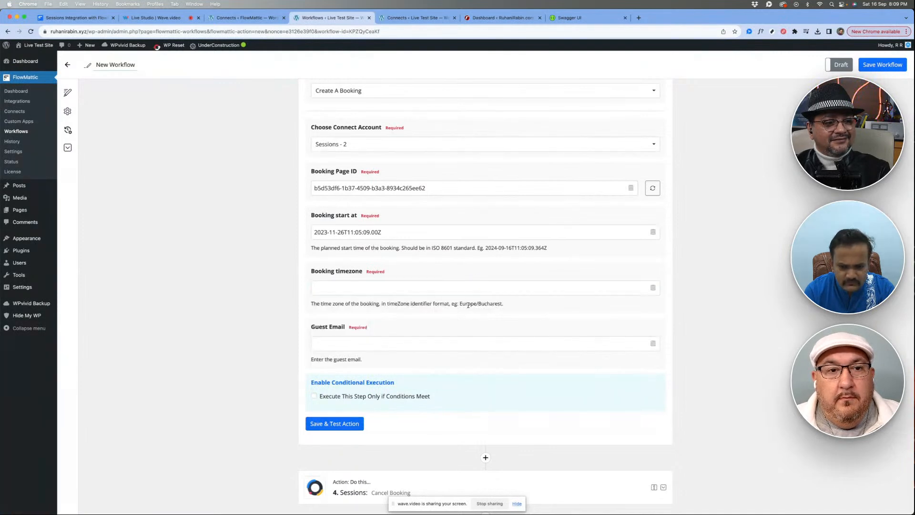
left_click_drag(470, 304, 488, 305)
key("ctrl+c")
left_click(452, 288)
key("ctrl+v")
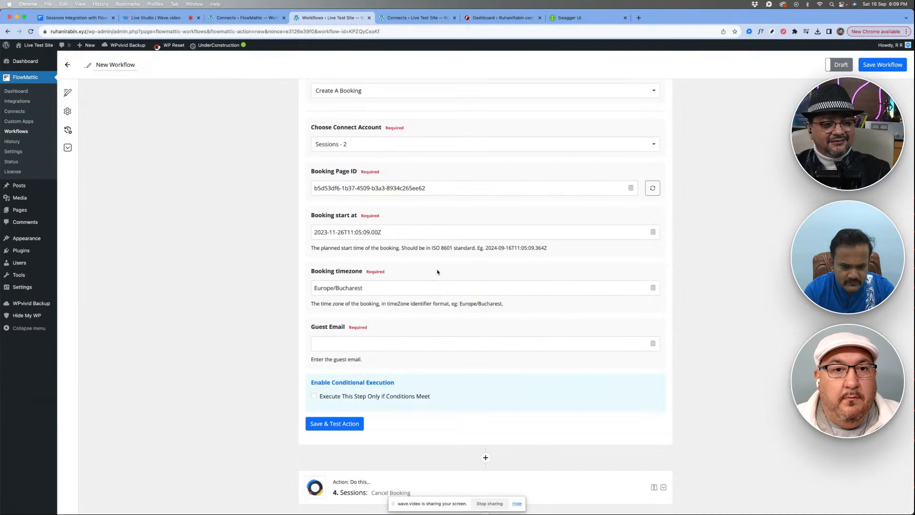
- Enter the guest's email address for the booking, save and test the Create A Booking action, and check the request response
scroll(371, 276, "down", 3)
left_click(371, 272)
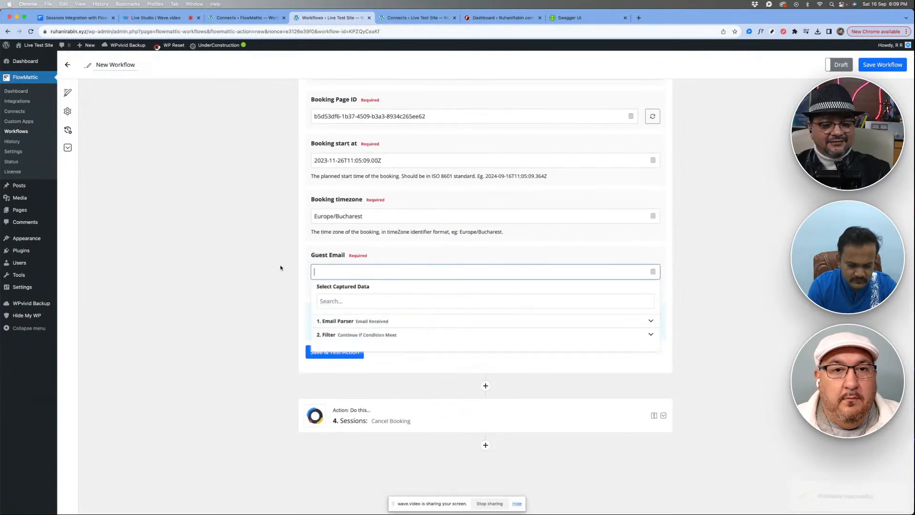
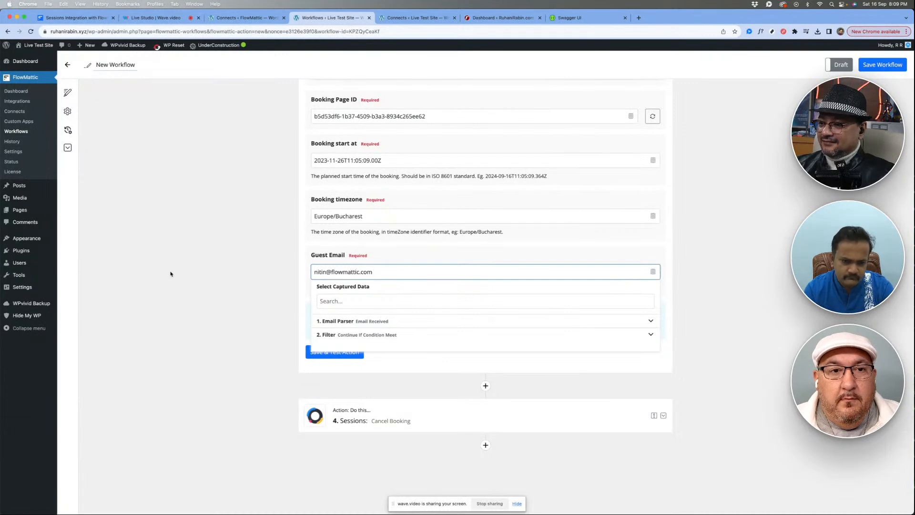
left_click(170, 274)
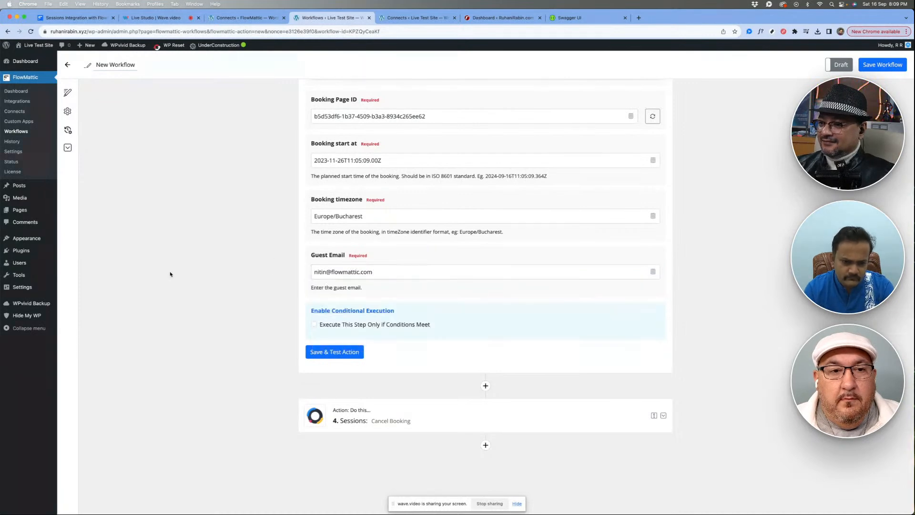
left_click(342, 353)
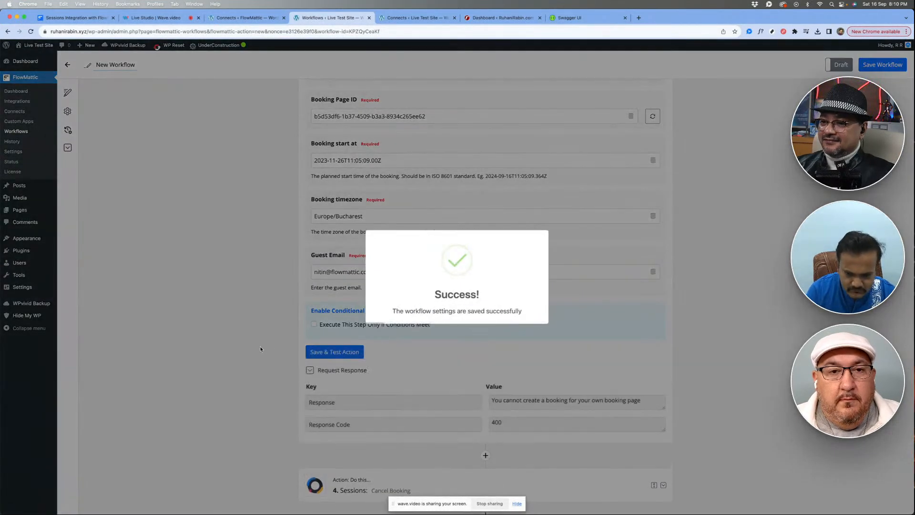
scroll(260, 349, "down", 1)
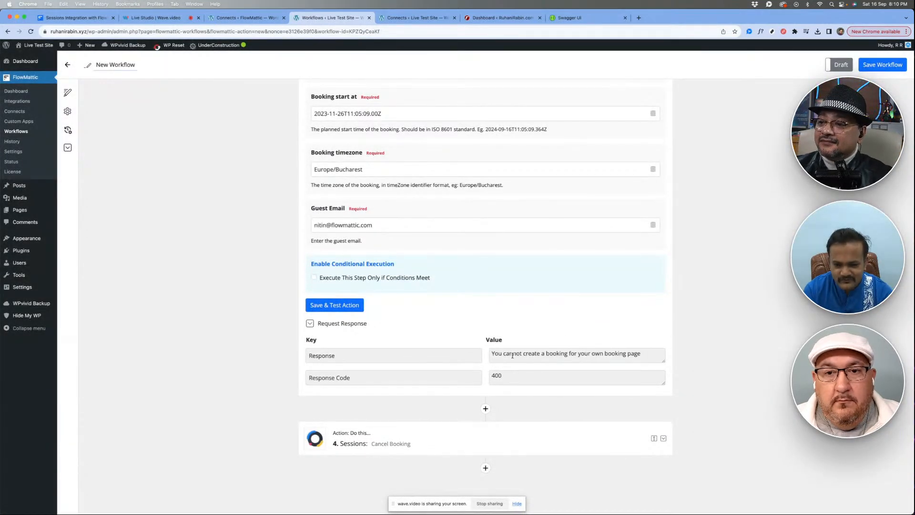
triple_click(513, 355)
left_click(518, 306)
- Change the Create A Booking step's connect account to the Sessions connection named after the host and retest the action
scroll(518, 306, "up", 7)
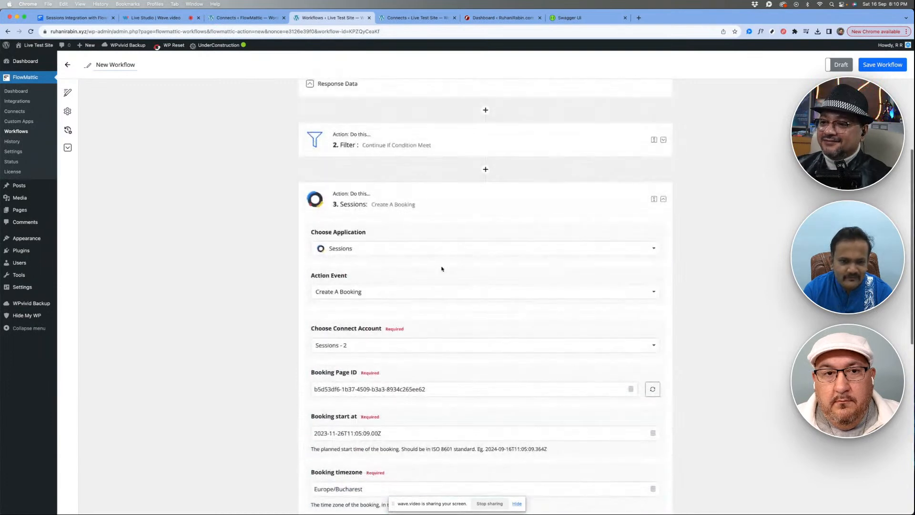
scroll(441, 268, "down", 2)
left_click(355, 246)
left_click(351, 265)
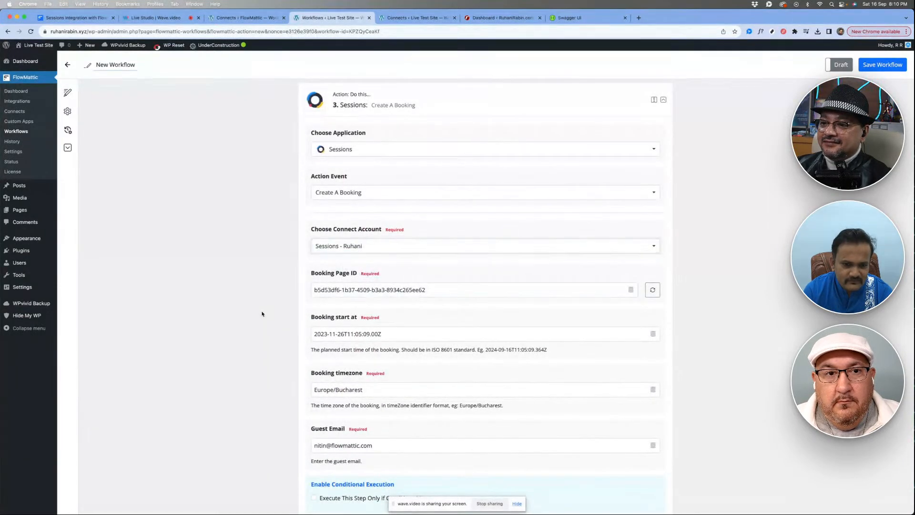
scroll(262, 313, "down", 6)
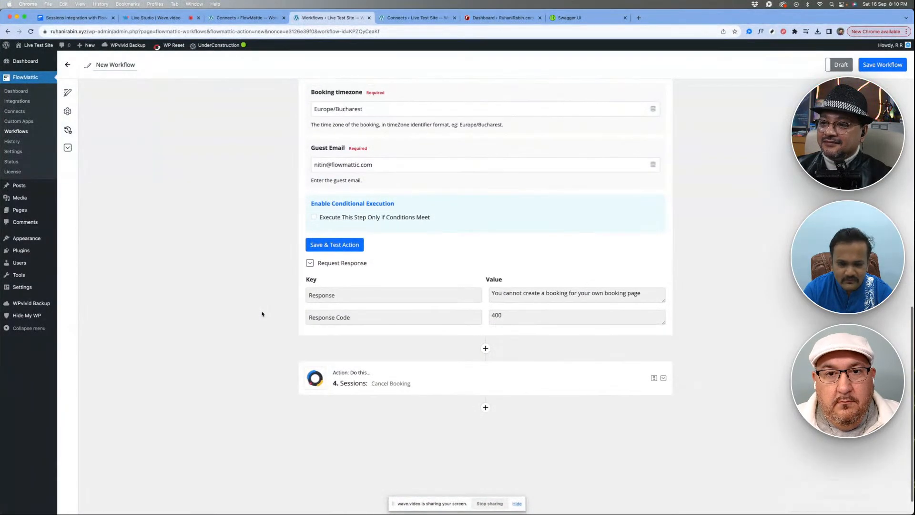
left_click(337, 245)
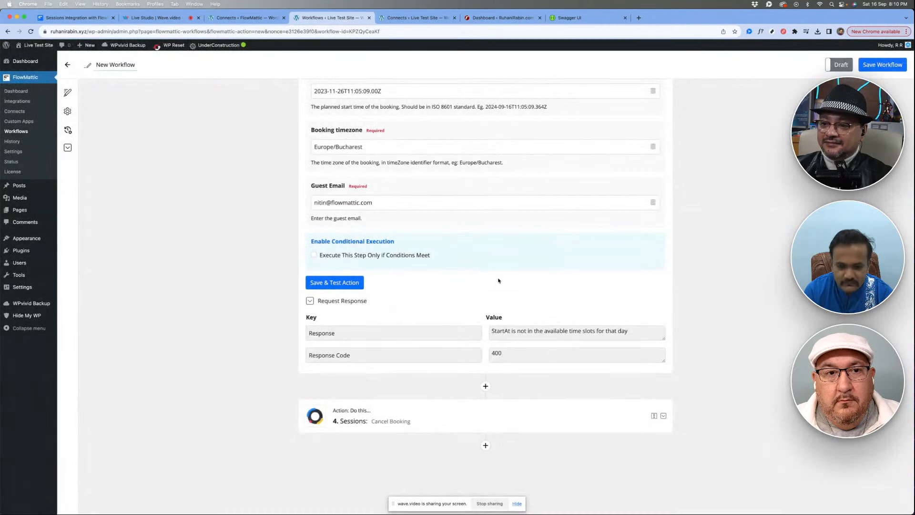
- On the flowmattic.local site, close the Sessions 2 connection dialog and open the most recent workflow built with Sessions actions
scroll(490, 271, "up", 2)
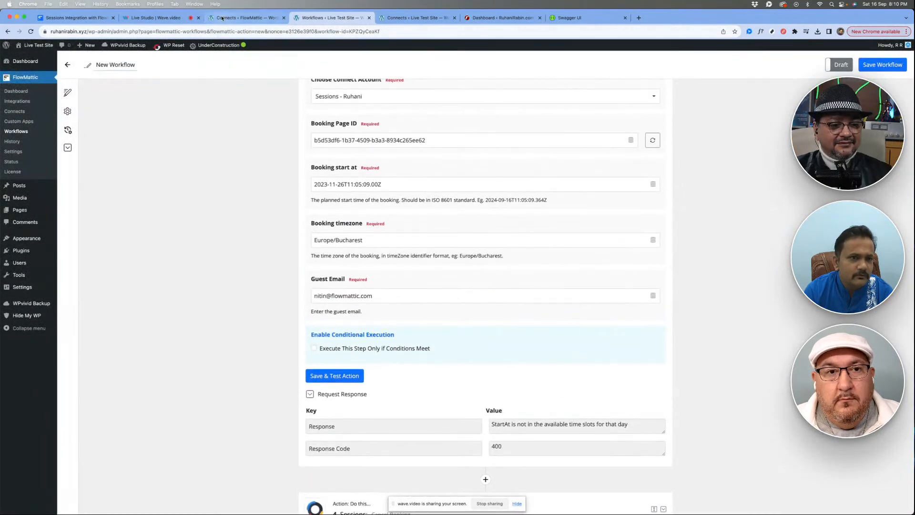
left_click(237, 22)
left_click(589, 210)
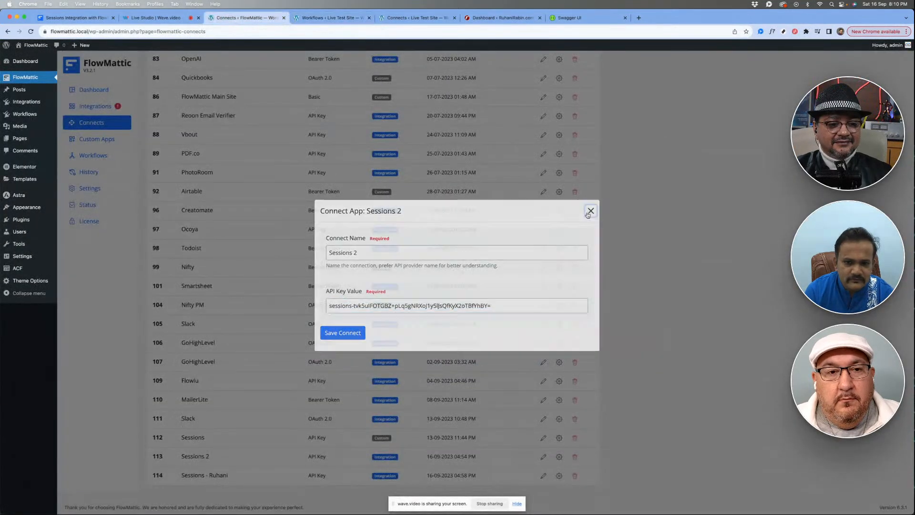
scroll(260, 145, "up", 10)
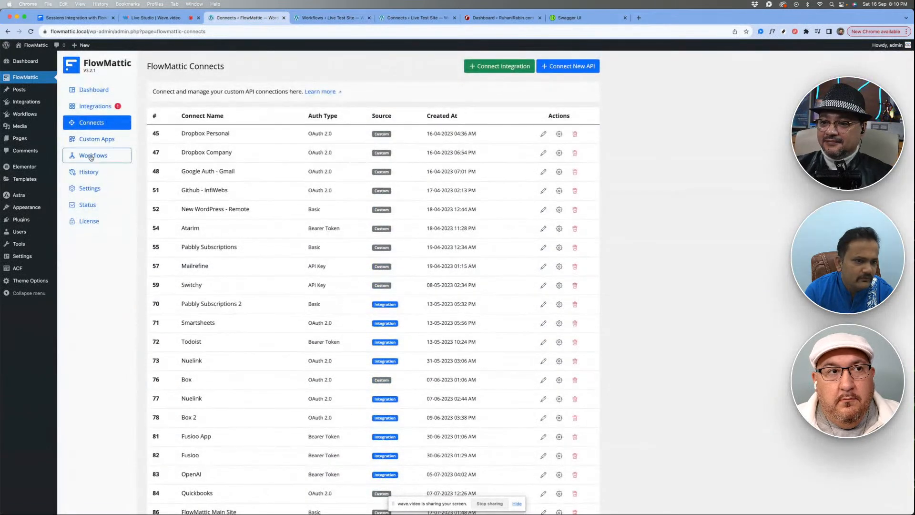
left_click(93, 155)
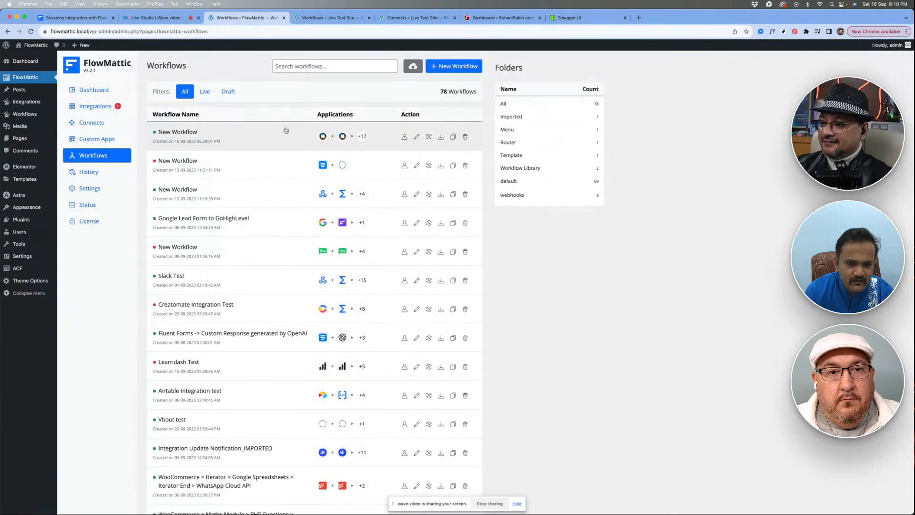
left_click(184, 139)
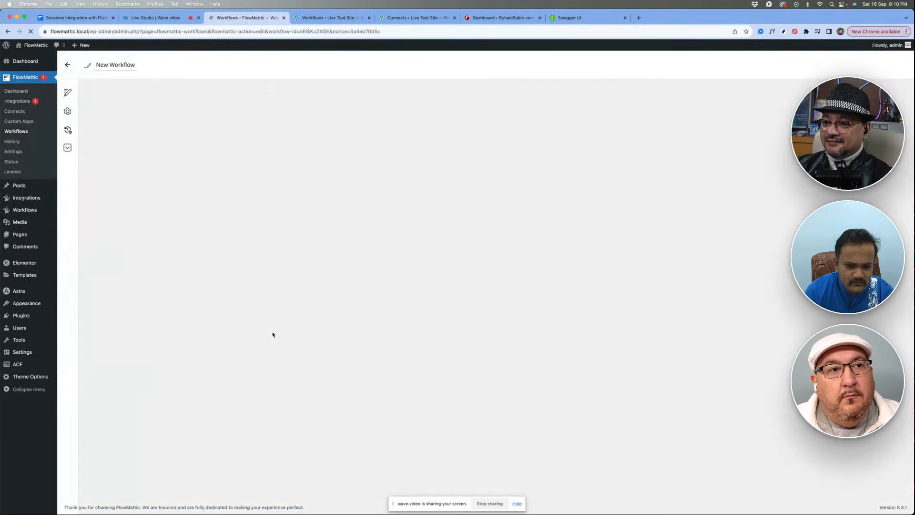
- Expand the local workflow's Create A Booking step and copy its booking start value, 2023-11-26T12:00:00Z
scroll(273, 334, "down", 7)
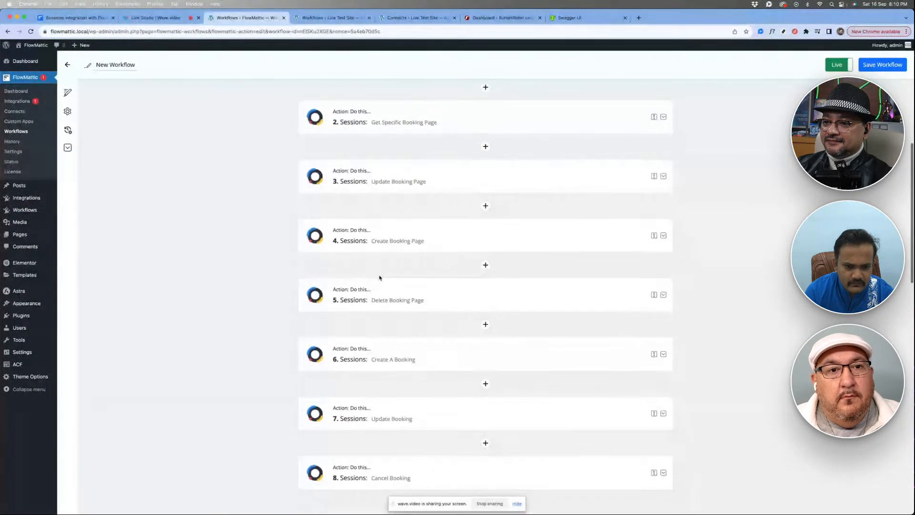
scroll(407, 245, "down", 4)
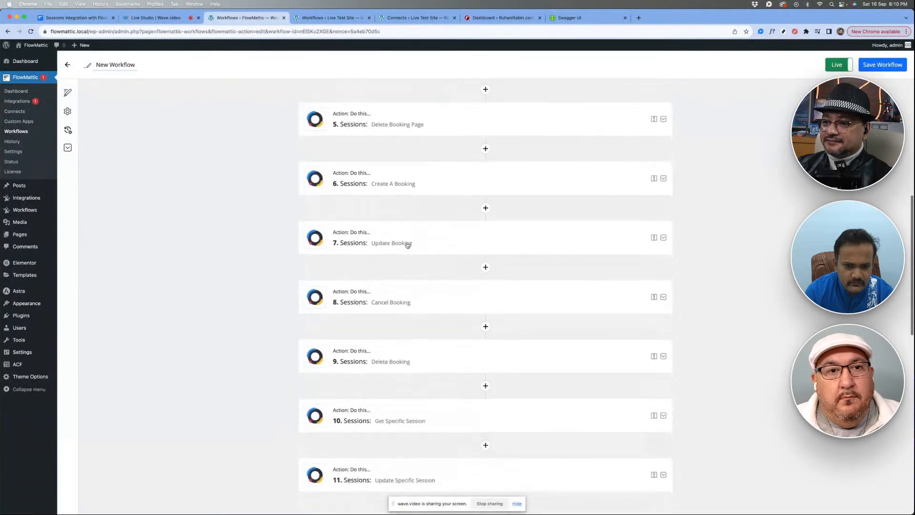
left_click(416, 158)
scroll(384, 298, "down", 3)
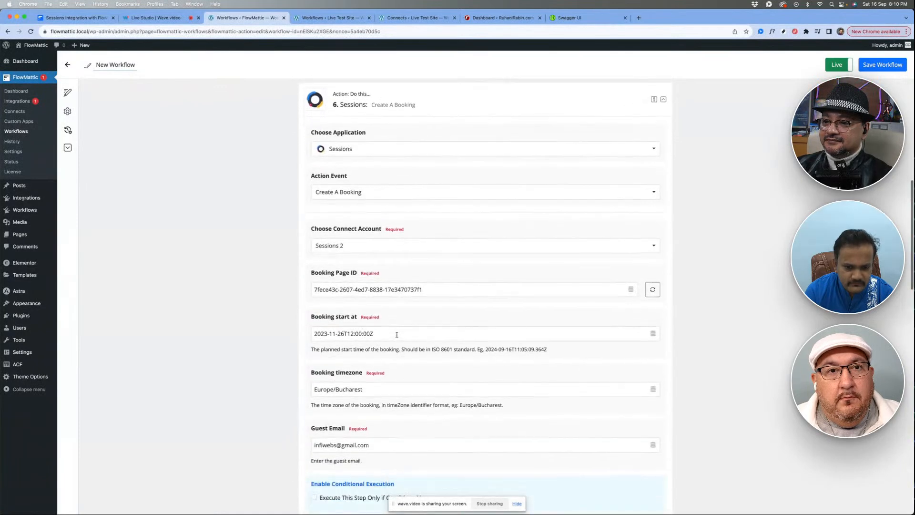
left_click_drag(379, 259, 184, 259)
key("ctrl+c")
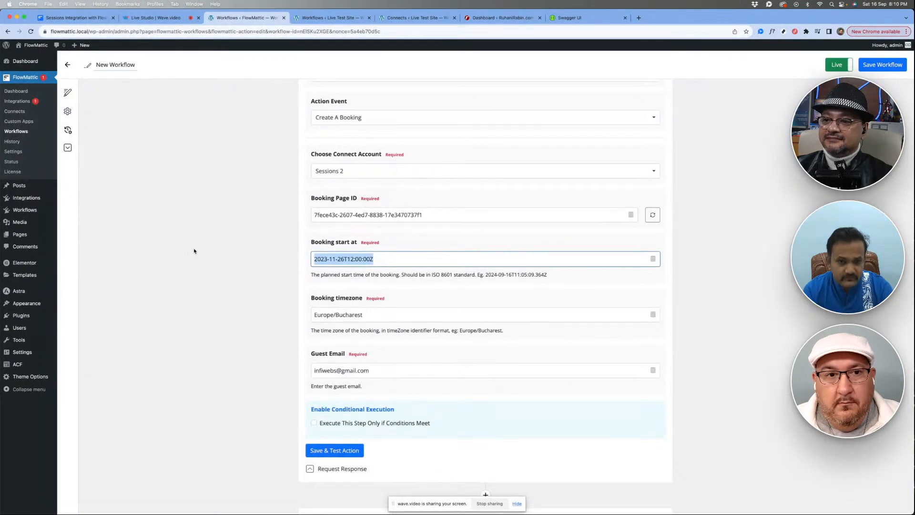
- Back in the live test workflow, replace the booking start with the copied 2023-11-26T12:00:00Z and retest the action
left_click(334, 17)
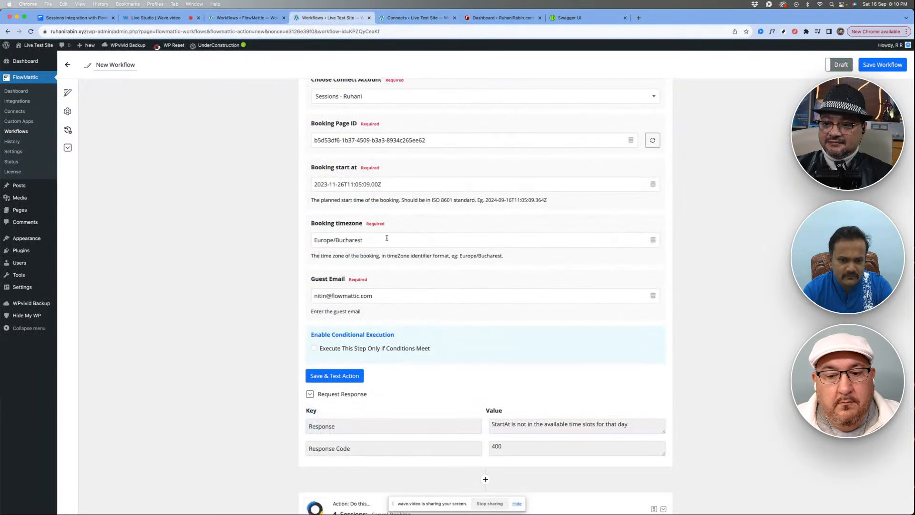
left_click_drag(391, 183, 165, 183)
key("ctrl+v")
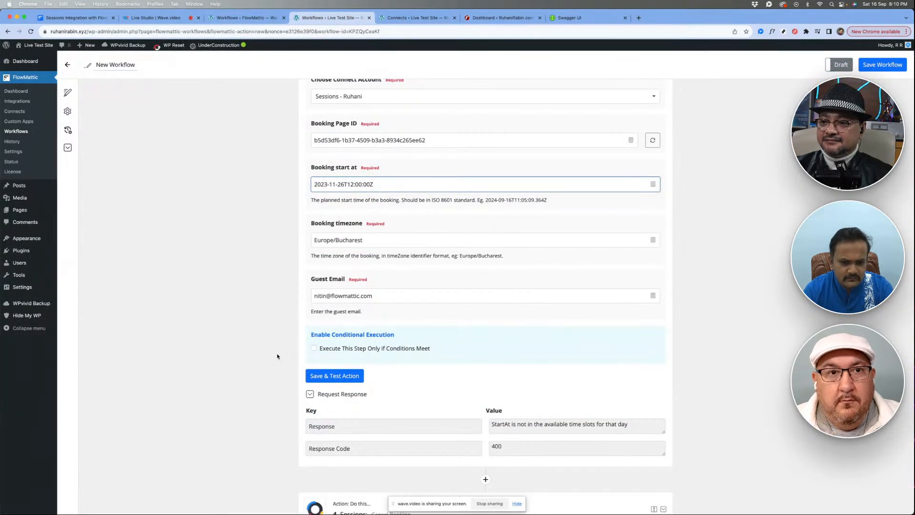
left_click(288, 372)
scroll(288, 371, "down", 2)
left_click(331, 303)
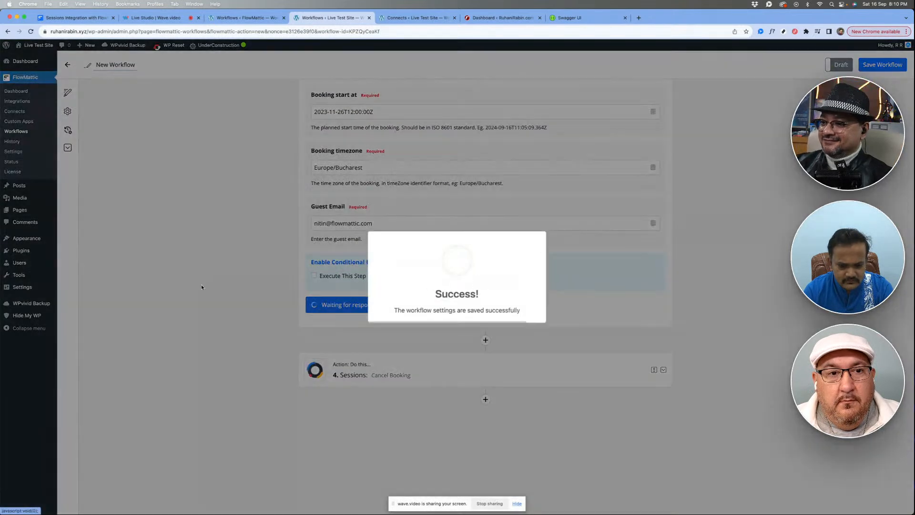
- Set the booking start to 2023-11-27T12:00:00Z, then save and test the Create A Booking action again
scroll(202, 287, "up", 2)
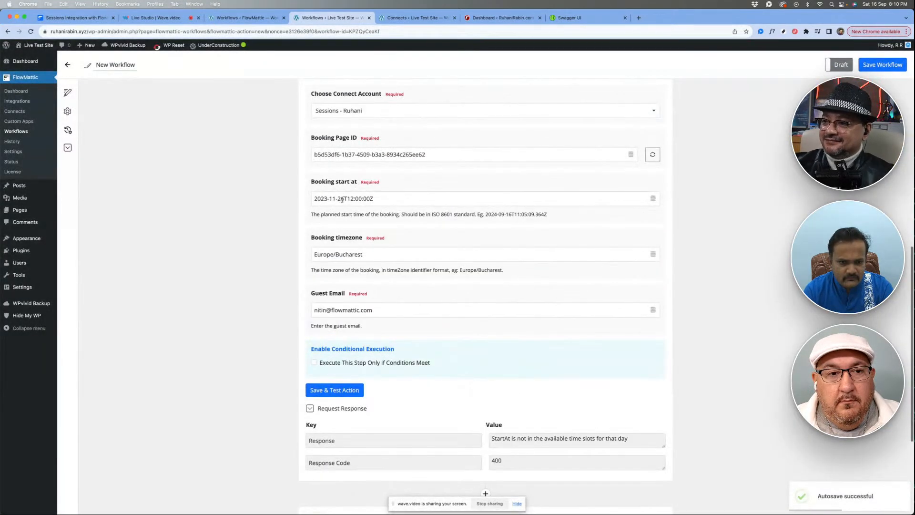
left_click(342, 198)
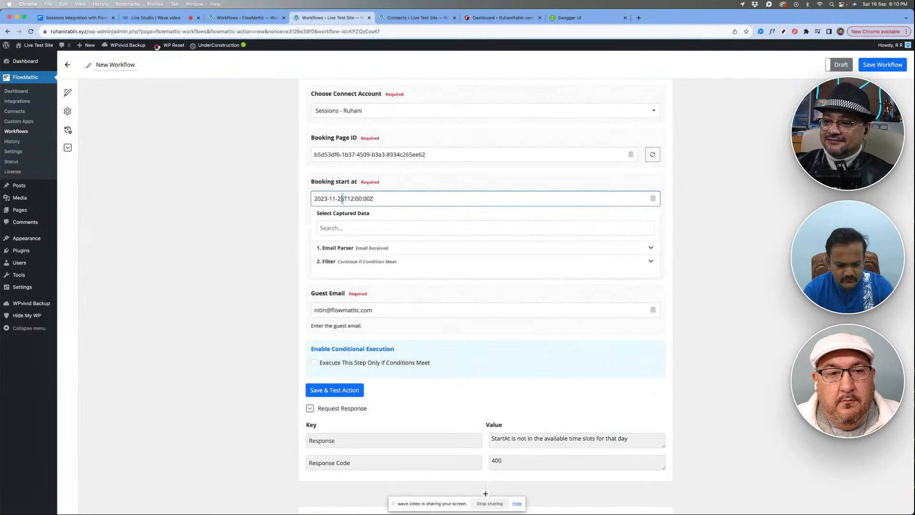
left_click(249, 249)
scroll(249, 249, "down", 3)
left_click(334, 253)
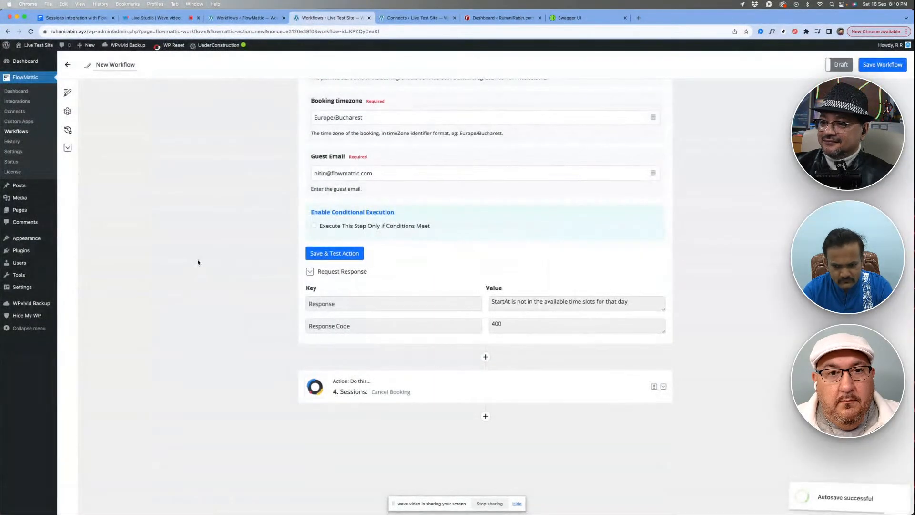
scroll(198, 262, "up", 3)
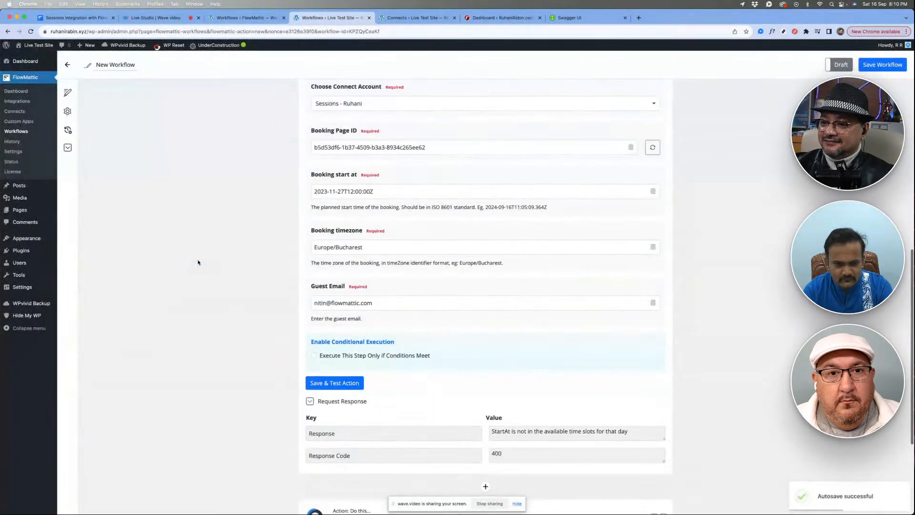
left_click(343, 192)
left_click(241, 206)
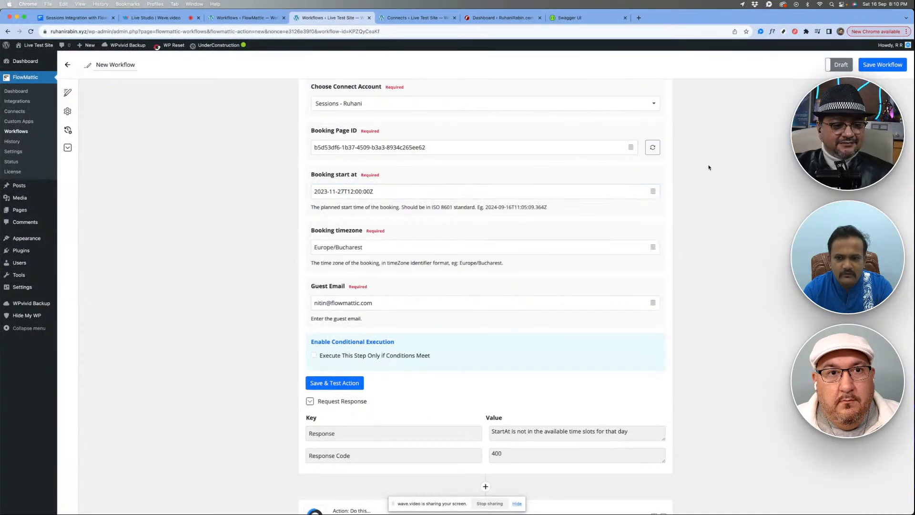
- Refresh the available booking pages, set the Booking Page ID to 7fece43c-2607-4ed7-8838-17e3470737f1 from the list, and retest the action
scroll(674, 154, "up", 2)
left_click(653, 189)
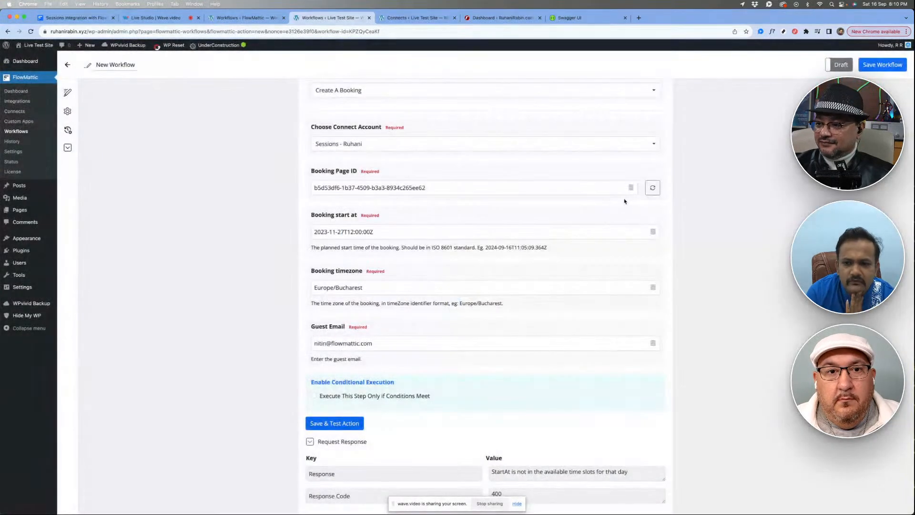
left_click(631, 188)
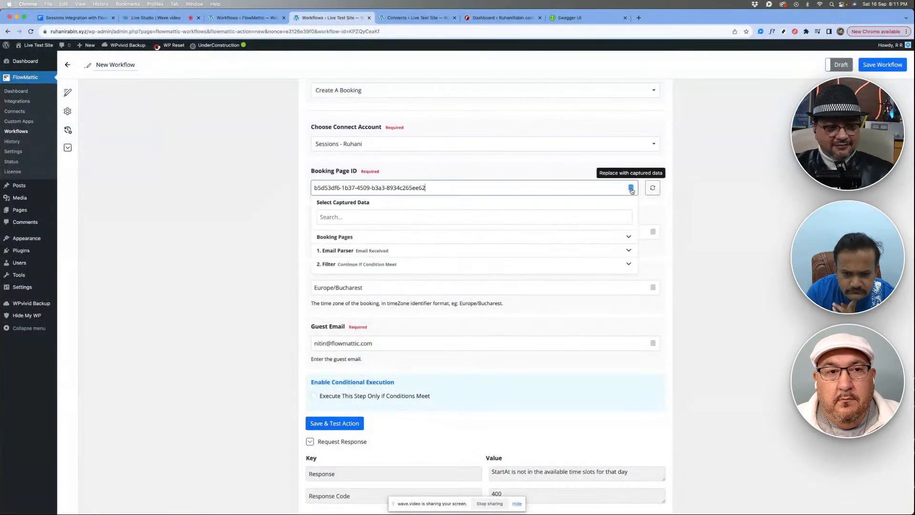
left_click(388, 237)
left_click(377, 255)
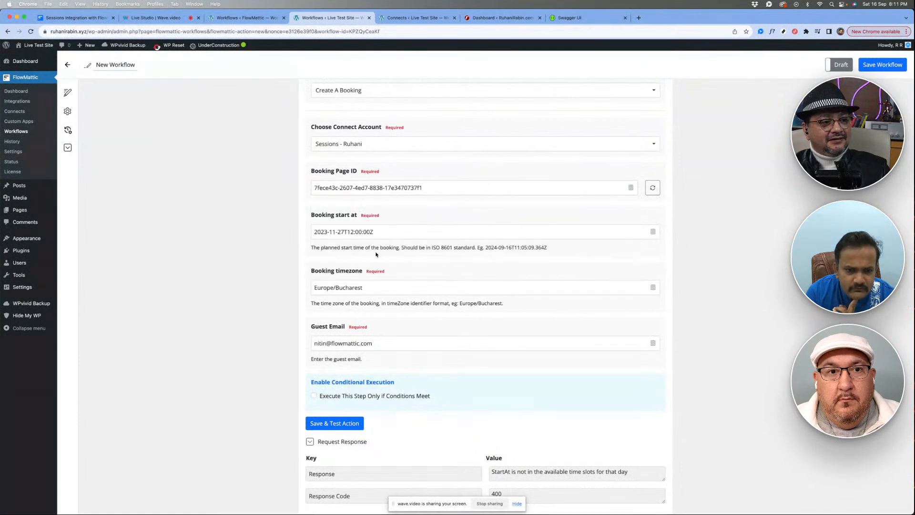
scroll(355, 271, "down", 3)
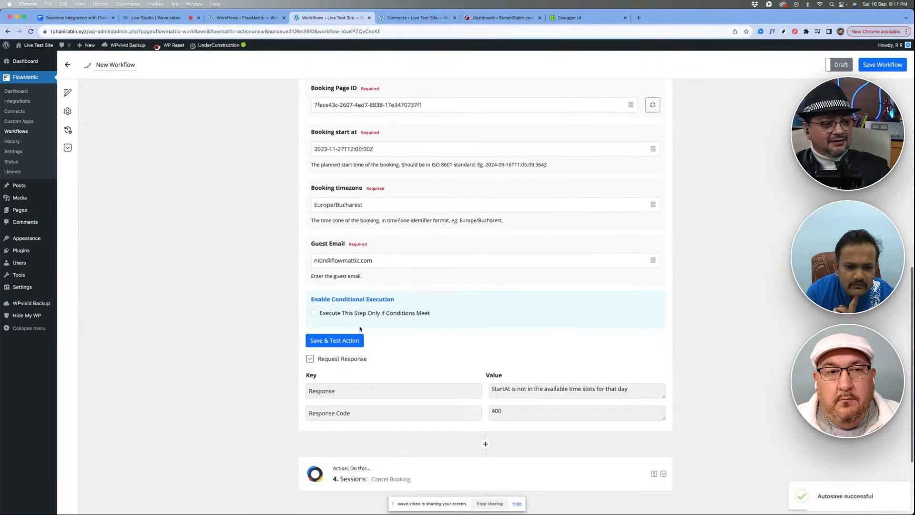
left_click(336, 341)
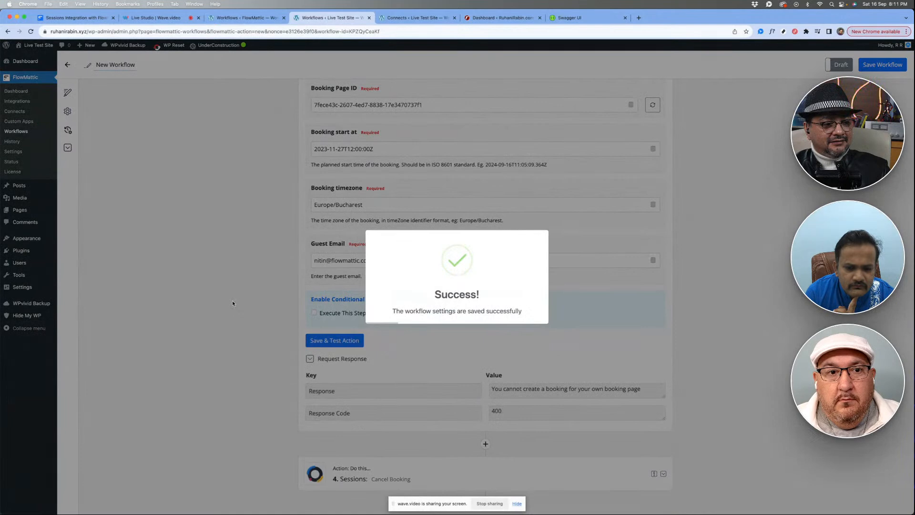
- Change the Create A Booking step's connect account back to Sessions - 2, keeping the Create A Booking action event
scroll(232, 302, "up", 4)
scroll(379, 213, "down", 1)
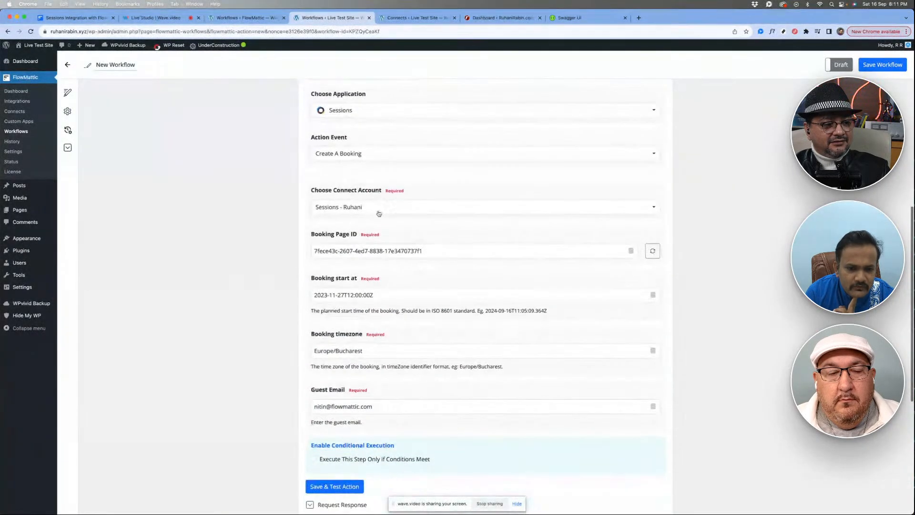
left_click(366, 152)
left_click(362, 227)
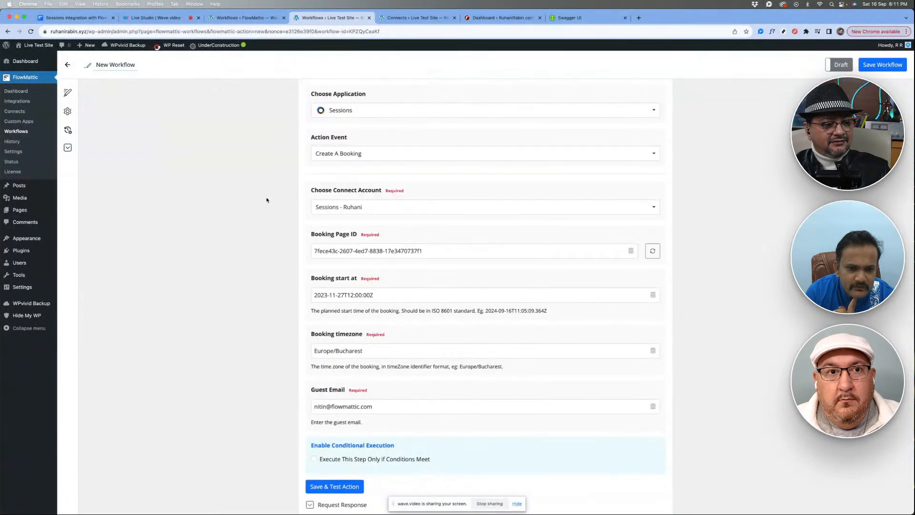
left_click(359, 207)
left_click(344, 246)
scroll(272, 273, "down", 3)
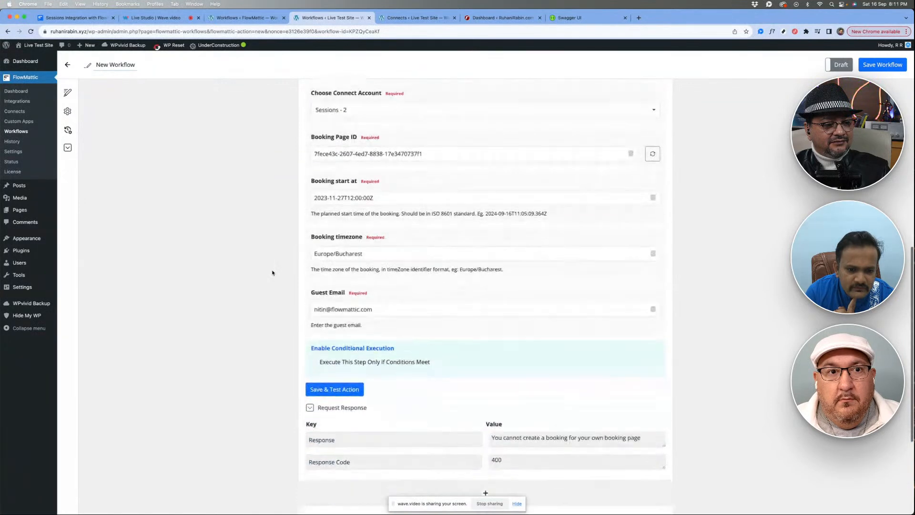
- Save and test the Create A Booking action with the Sessions - 2 account, and inspect the Sessionid and Id response fields
left_click(329, 347)
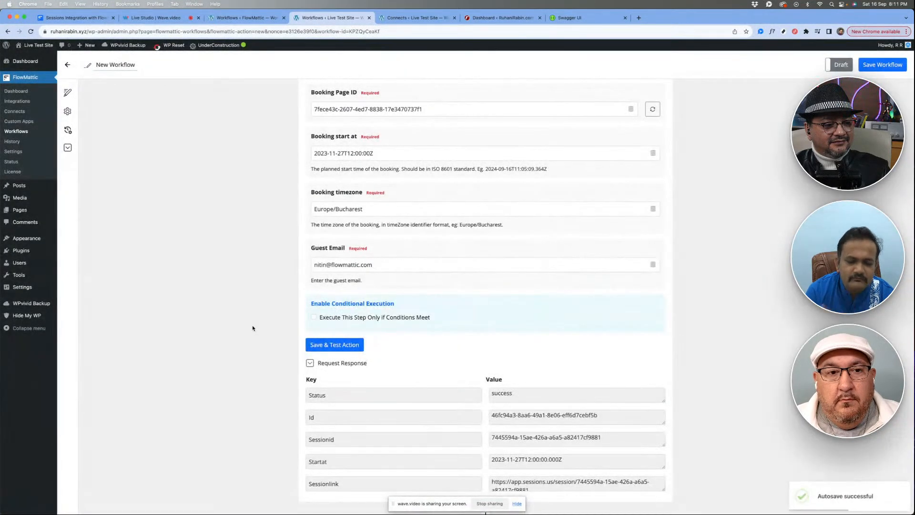
scroll(252, 328, "up", 3)
scroll(253, 328, "down", 5)
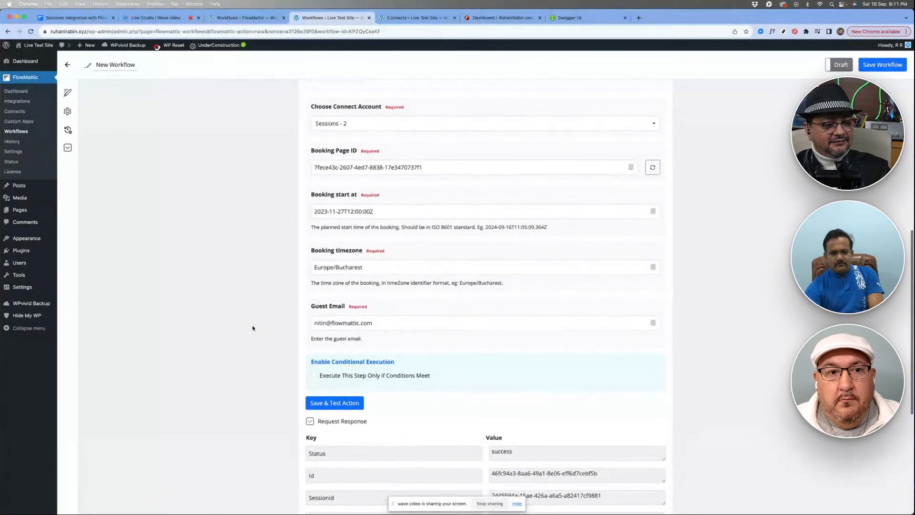
scroll(429, 295, "down", 2)
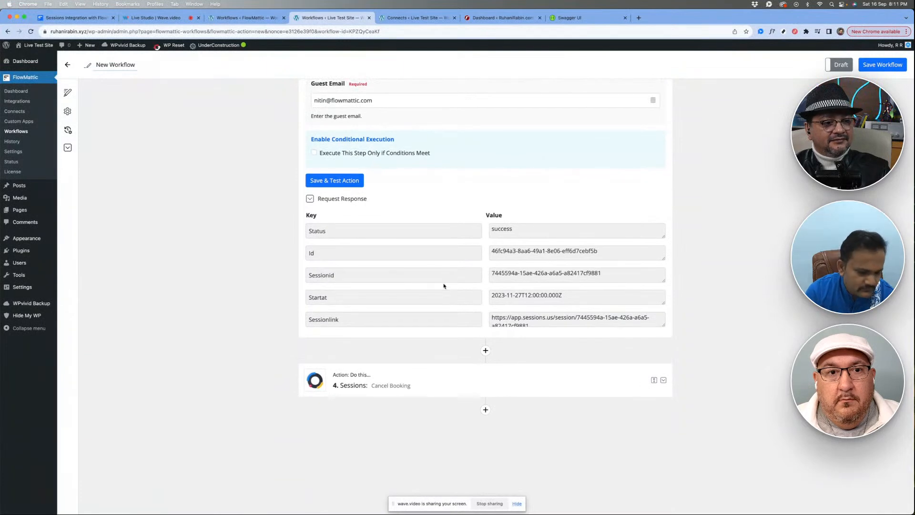
scroll(443, 280, "down", 2)
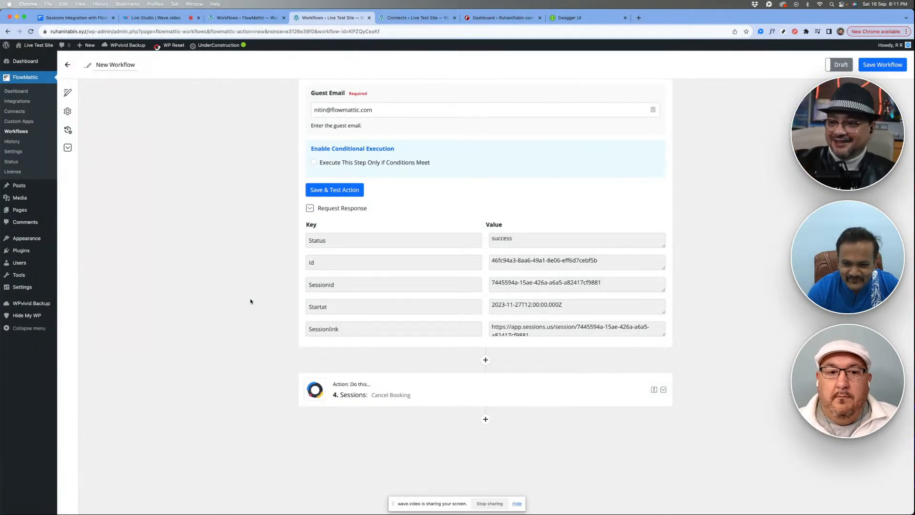
double_click(318, 284)
double_click(319, 260)
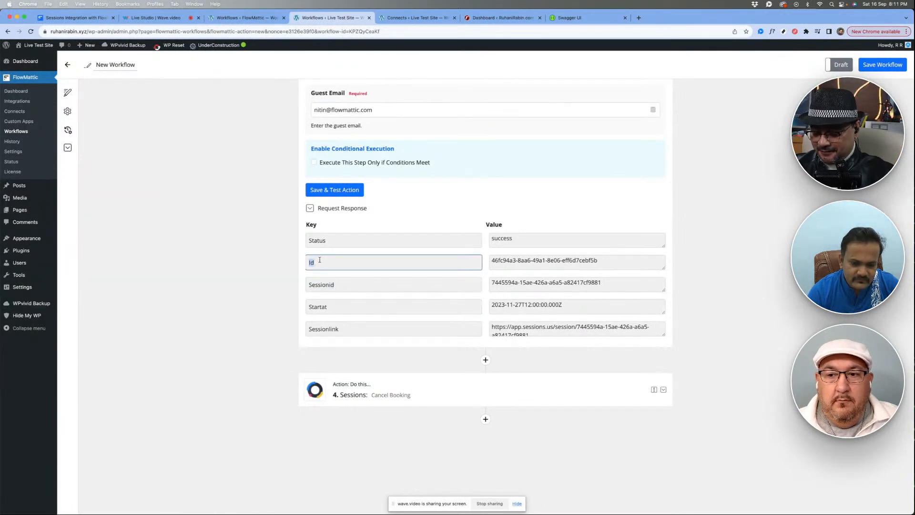
left_click(257, 270)
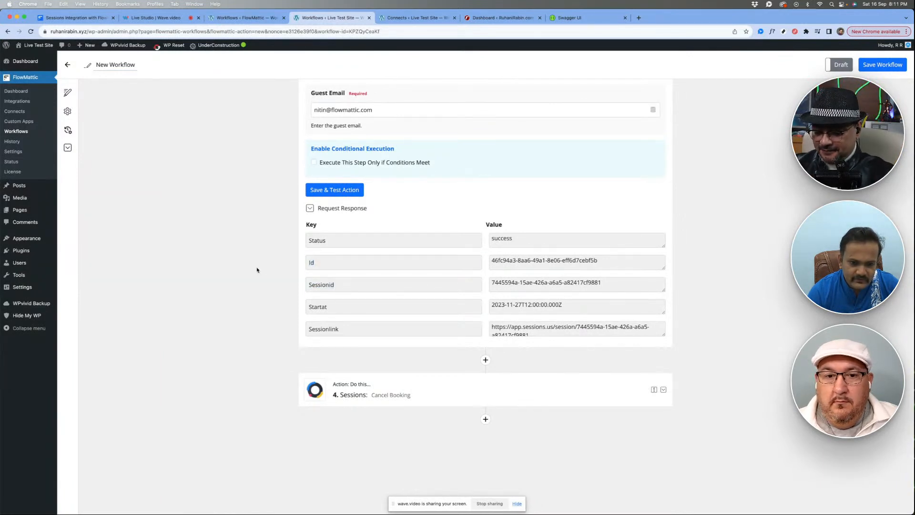
- Expand the Cancel Booking step, and highlight the Sessionlink value in the Create A Booking response
left_click(425, 395)
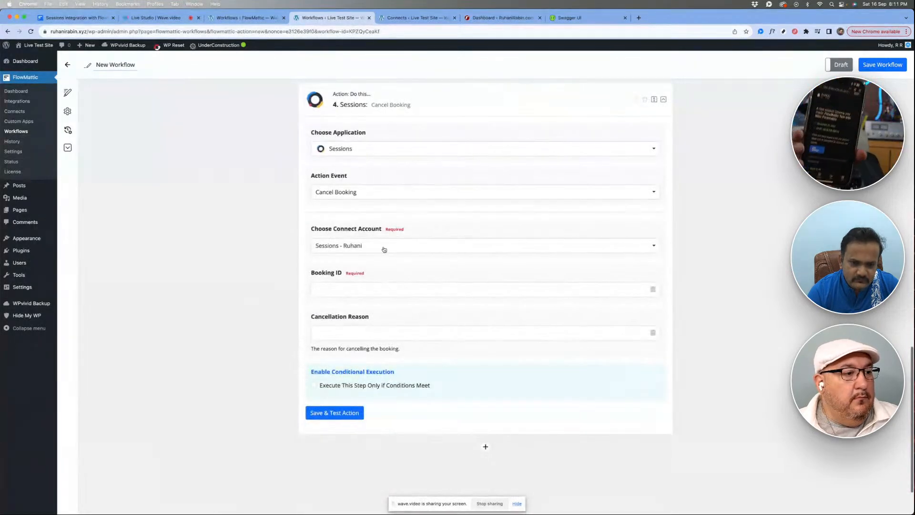
scroll(380, 268, "down", 1)
scroll(380, 267, "up", 5)
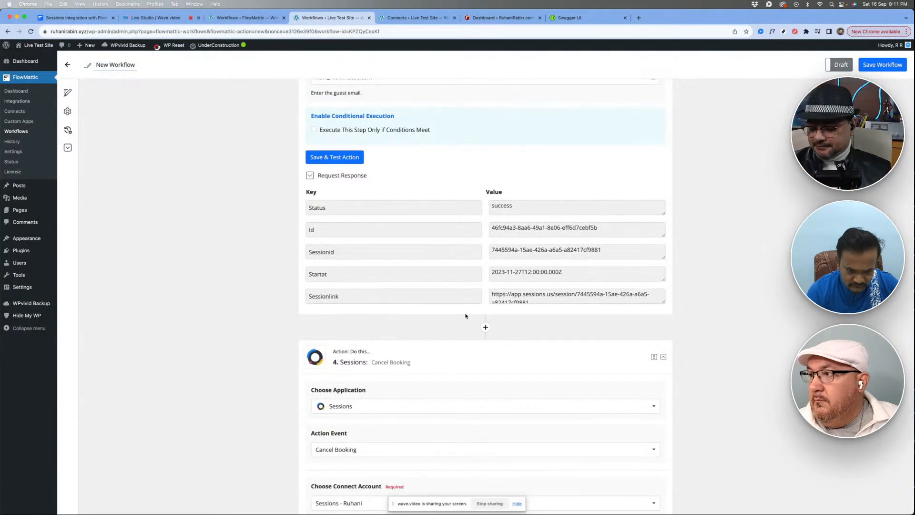
left_click(505, 295)
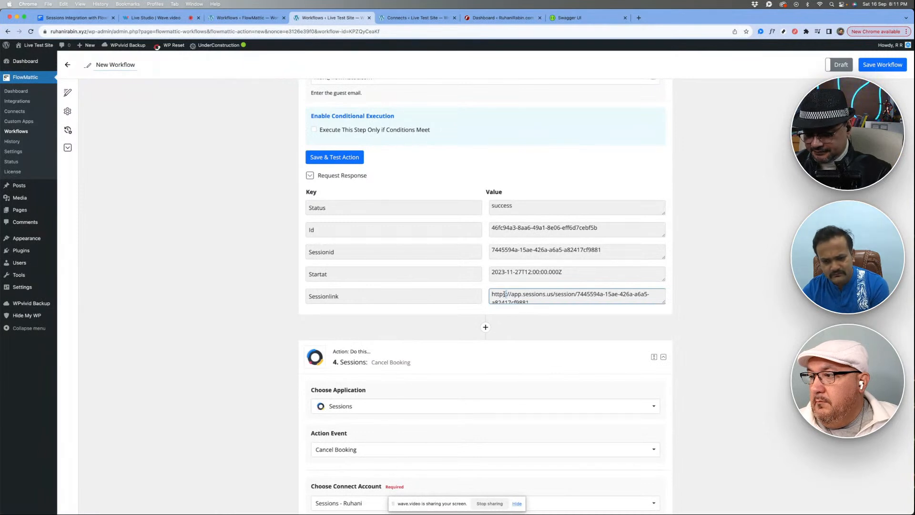
key("super+a")
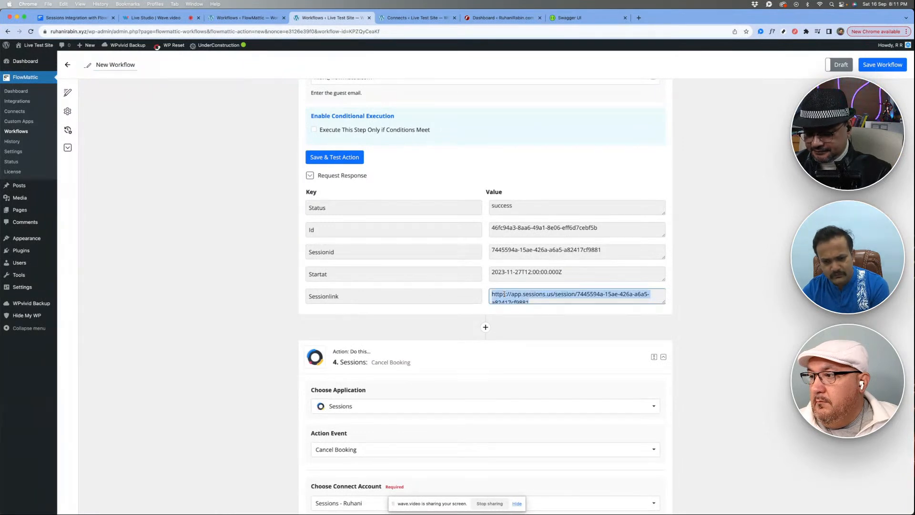
left_click(438, 310)
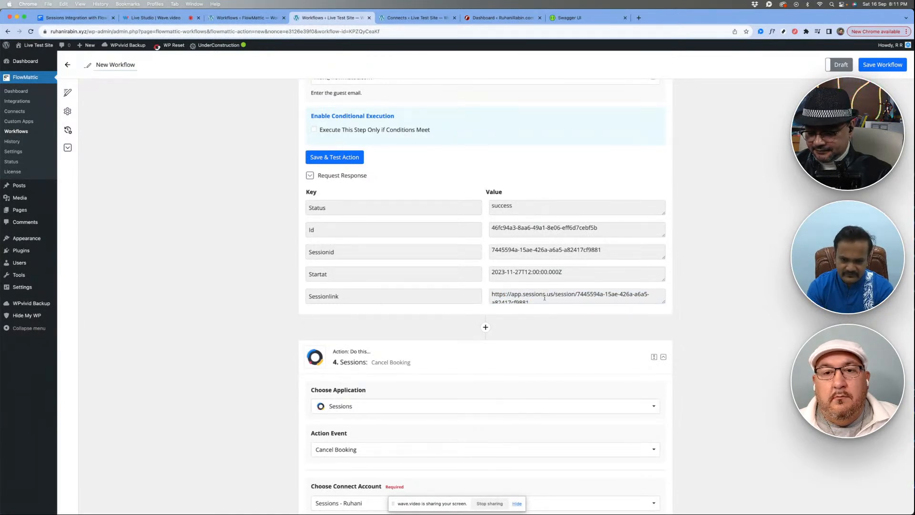
left_click(516, 294)
key("super+a")
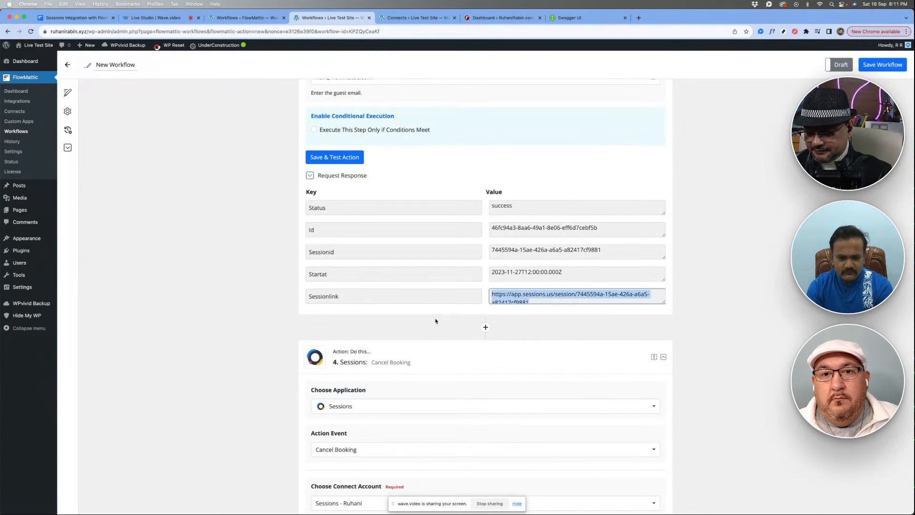
left_click(257, 308)
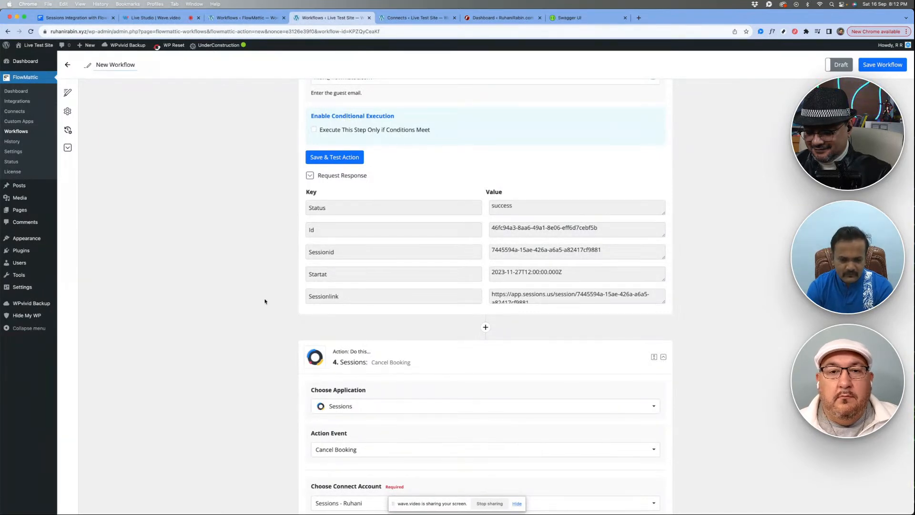
- Collapse the Create A Booking, Cancel Booking and Email Parser steps so the workflow shows only its four headers
scroll(265, 301, "down", 3)
scroll(265, 301, "up", 7)
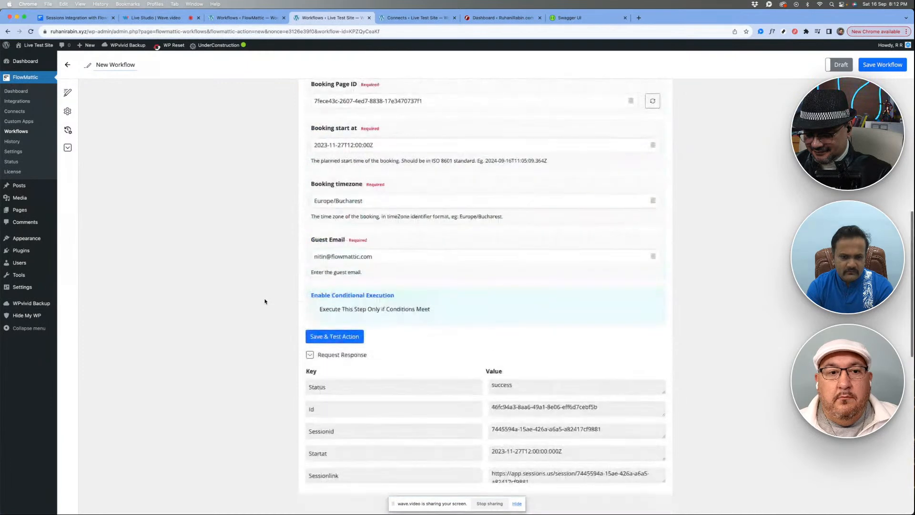
scroll(264, 301, "up", 9)
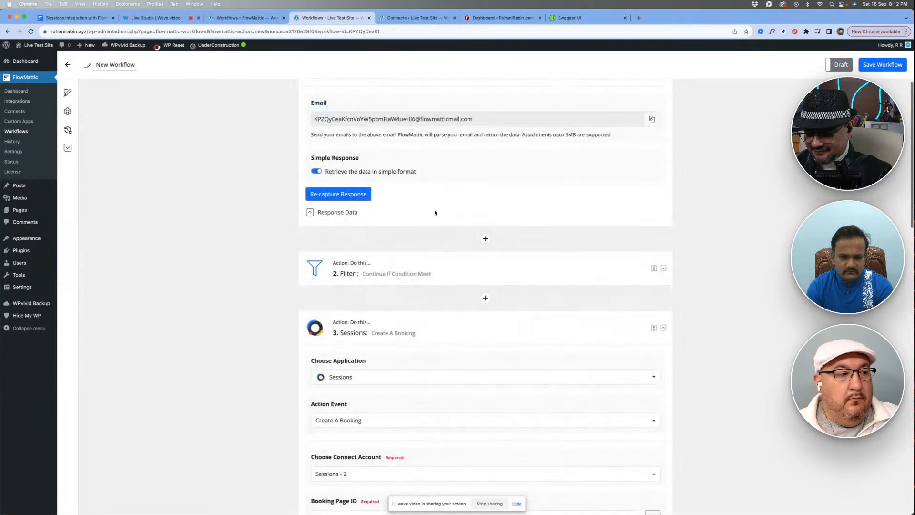
left_click(439, 332)
scroll(439, 333, "down", 3)
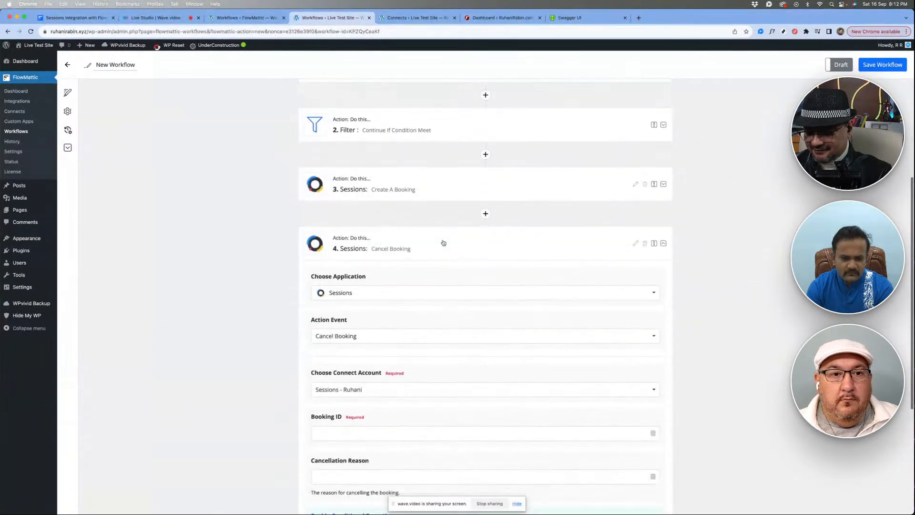
scroll(433, 299, "down", 4)
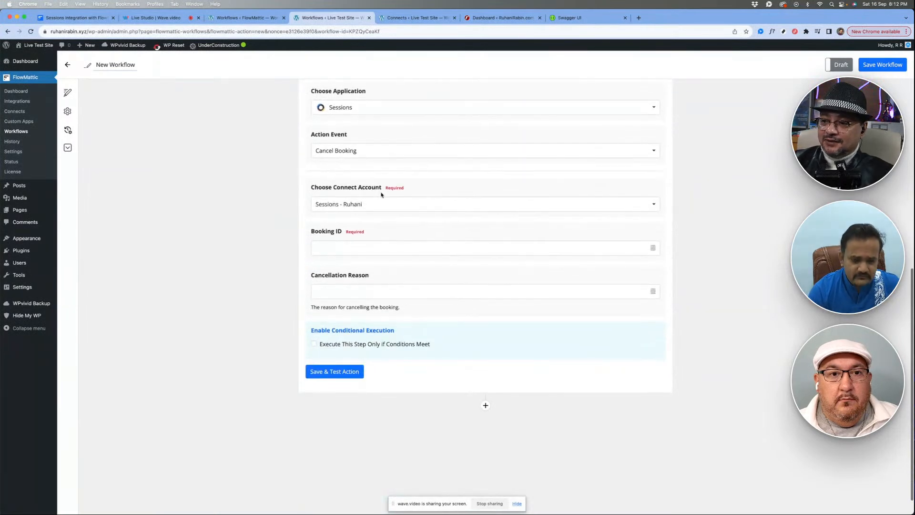
scroll(382, 194, "up", 4)
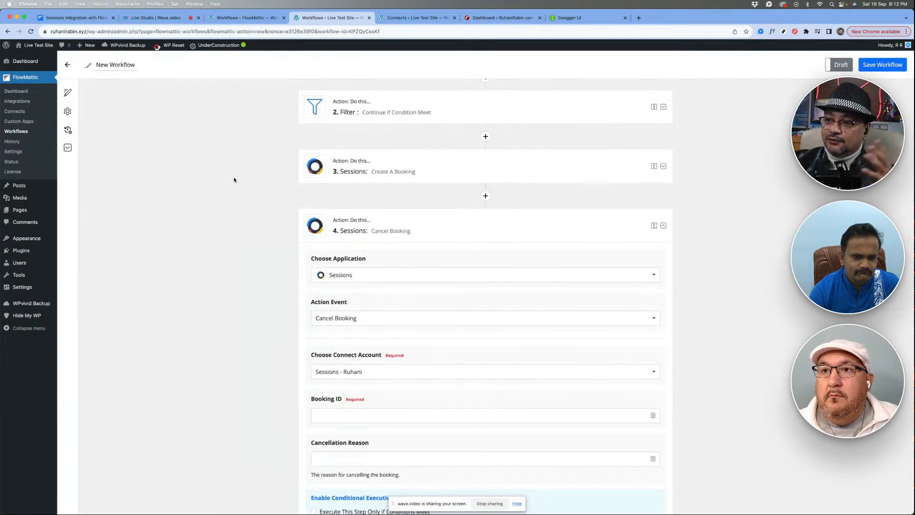
left_click(439, 229)
scroll(257, 242, "up", 5)
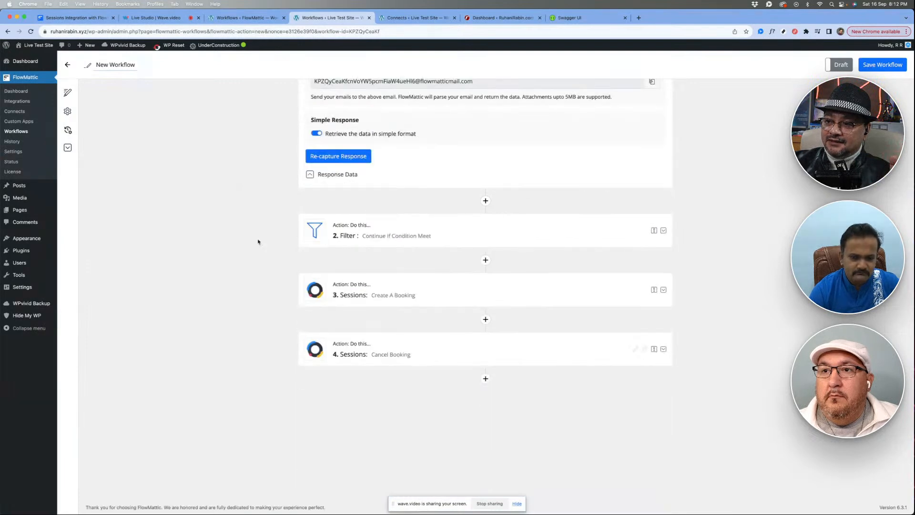
left_click(427, 107)
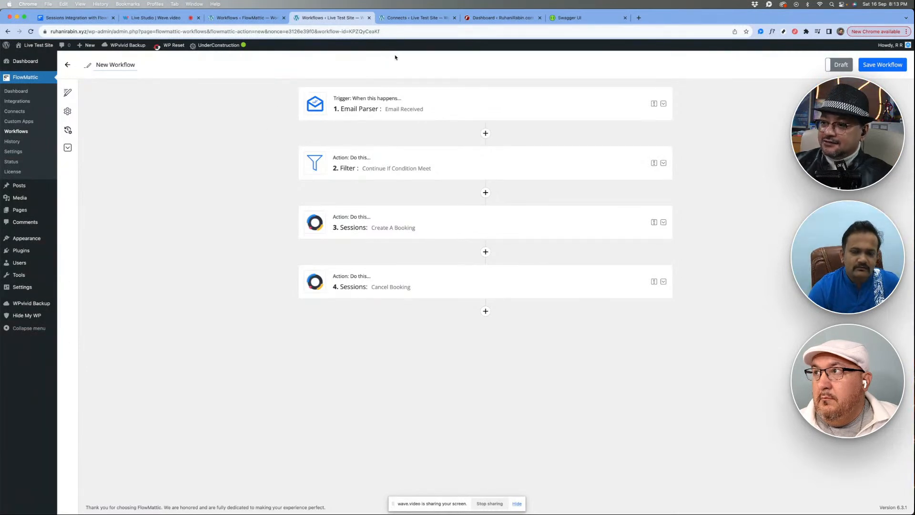
- Switch to the staging site's WordPress dashboard and create a new FlowMattic workflow there
left_click(439, 20)
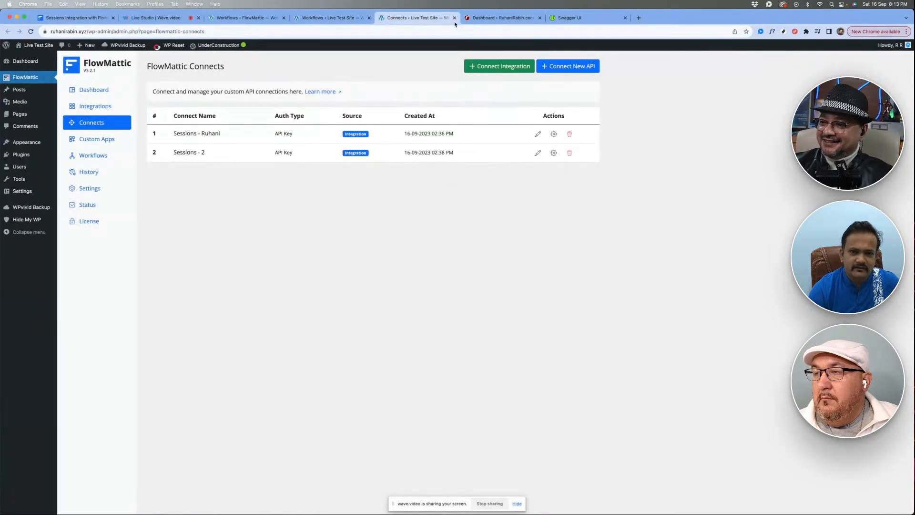
left_click(328, 18)
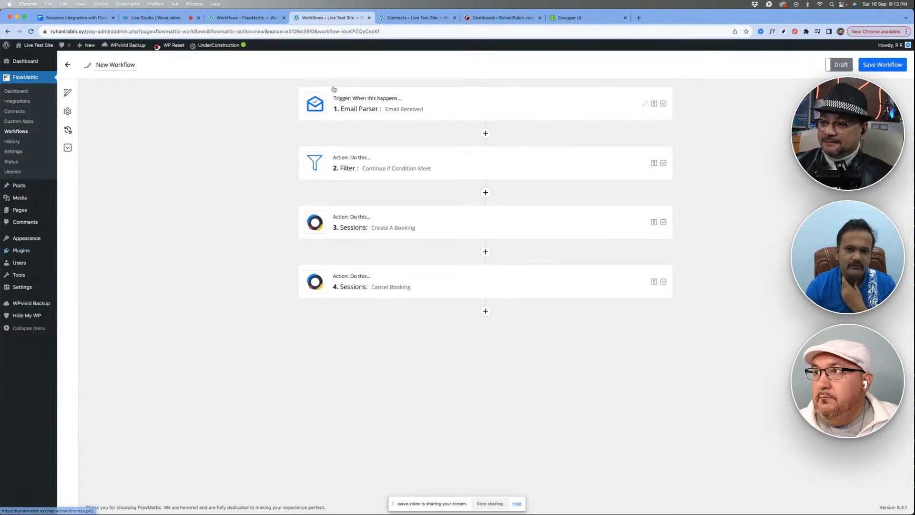
left_click(485, 18)
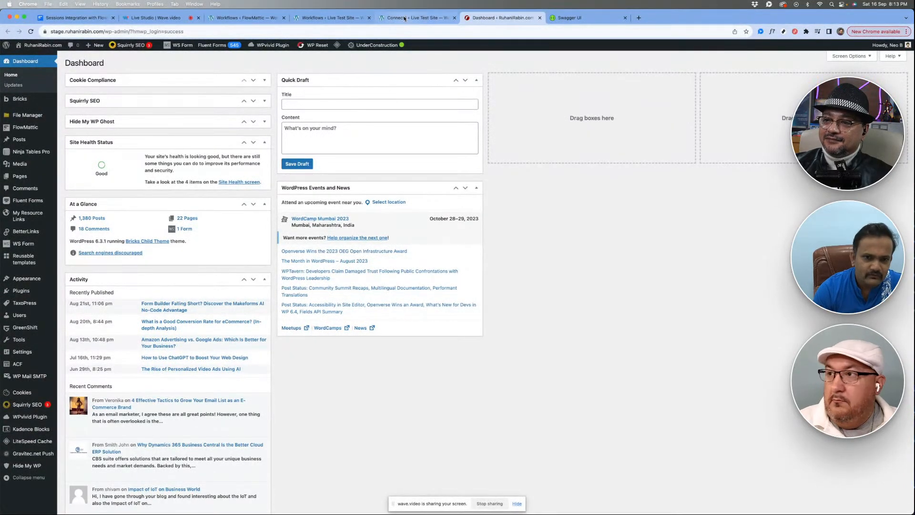
mouse_move(29, 128)
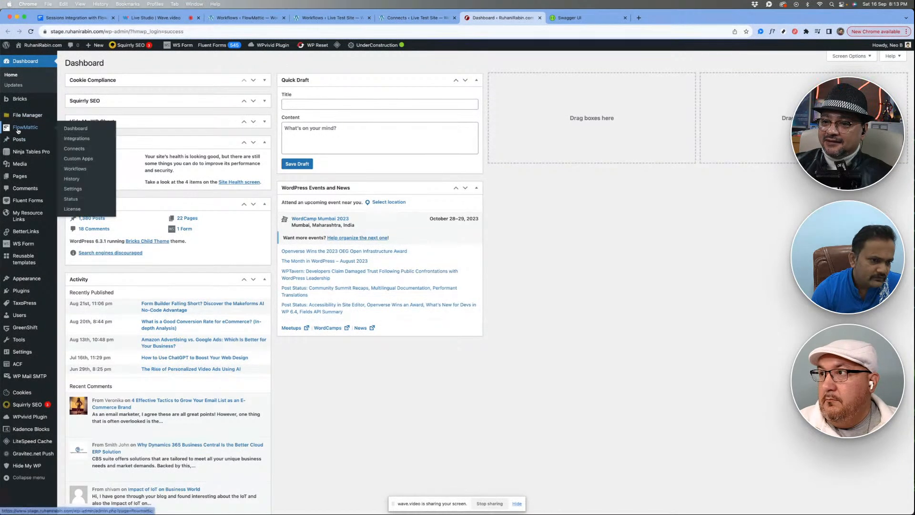
left_click(75, 149)
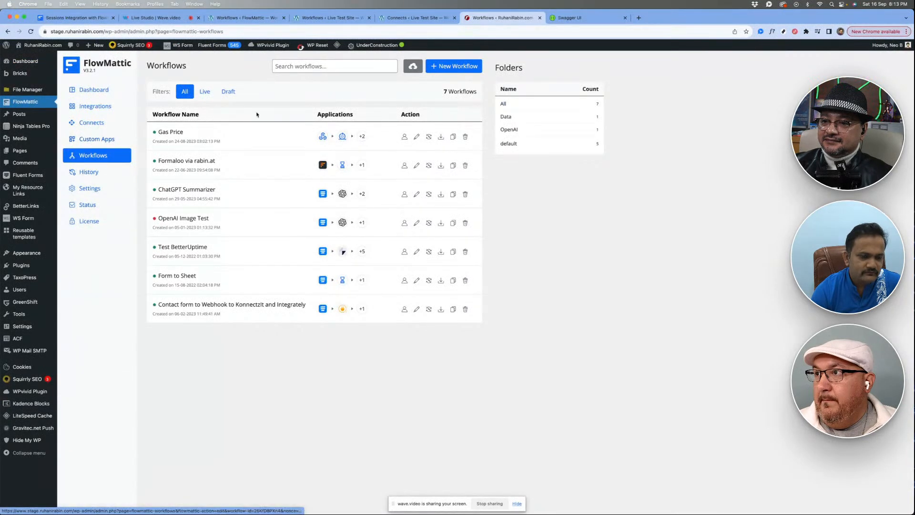
left_click(447, 68)
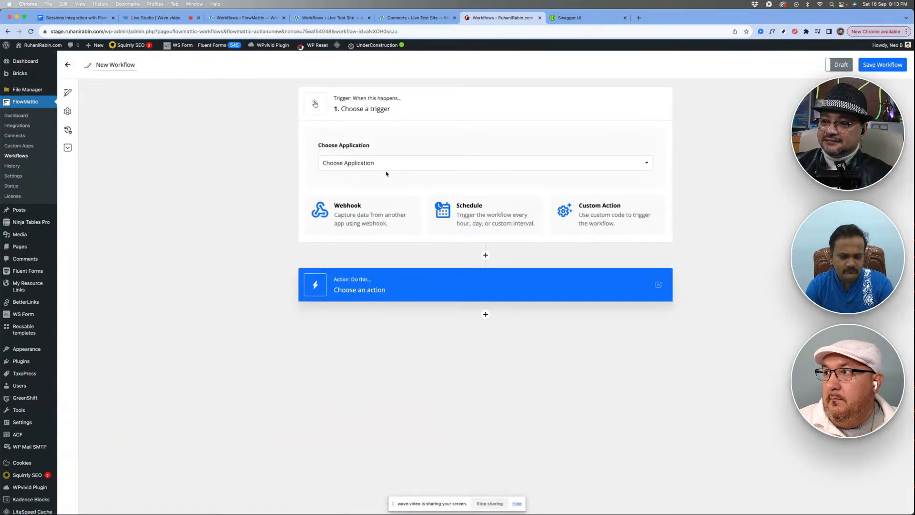
- Set the new workflow's trigger to WordPress with the New User event, and start capturing a response
left_click(370, 163)
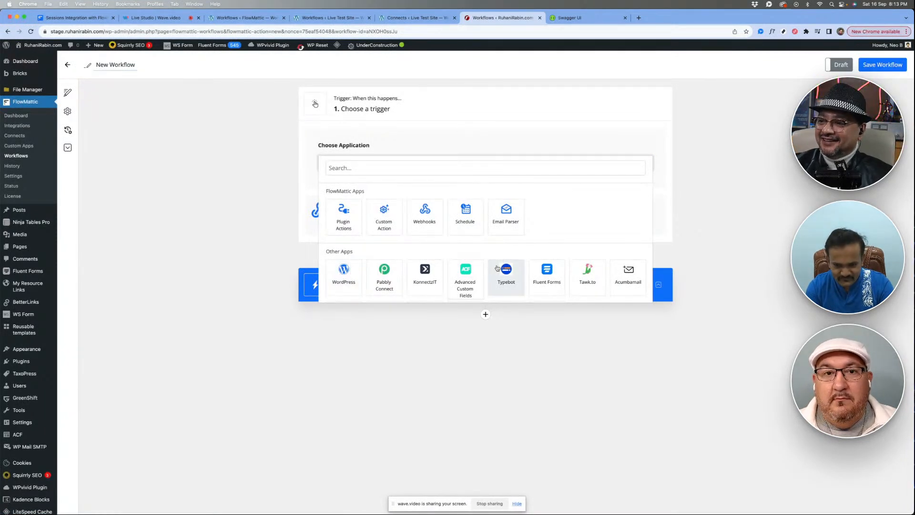
left_click(346, 276)
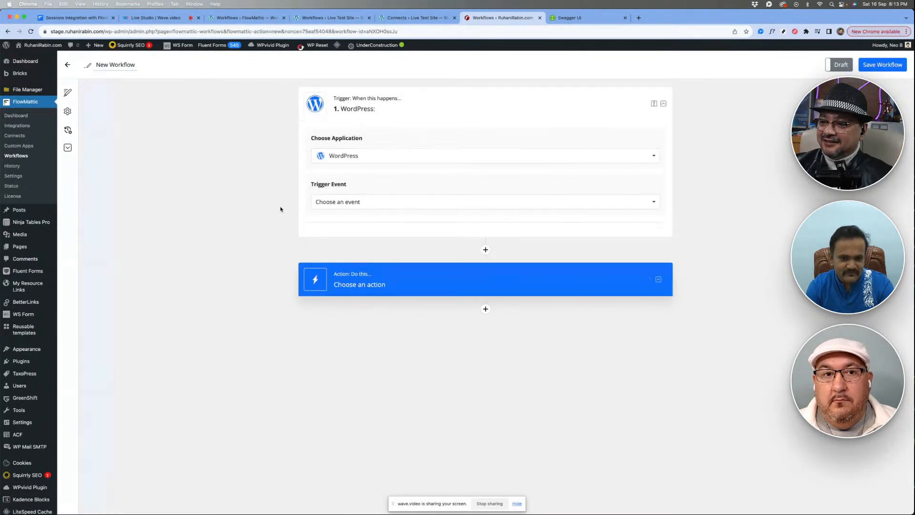
left_click(384, 202)
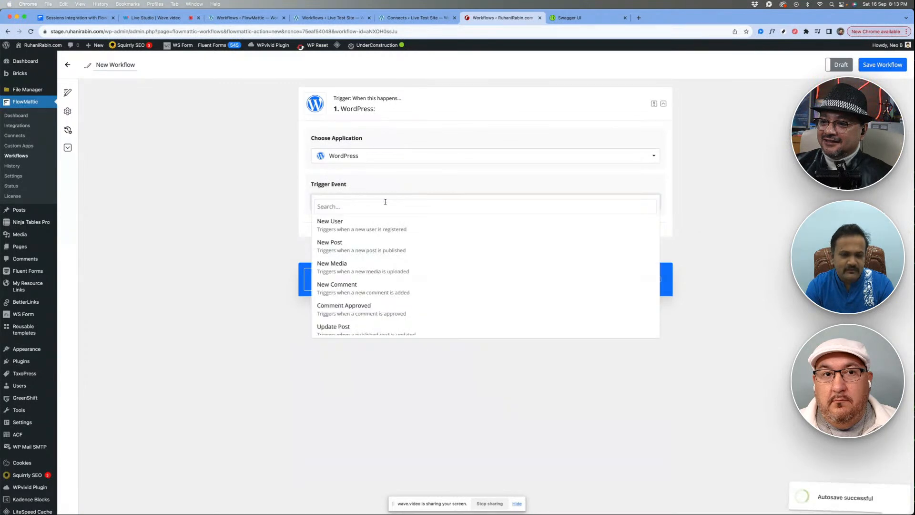
left_click(386, 232)
left_click(329, 239)
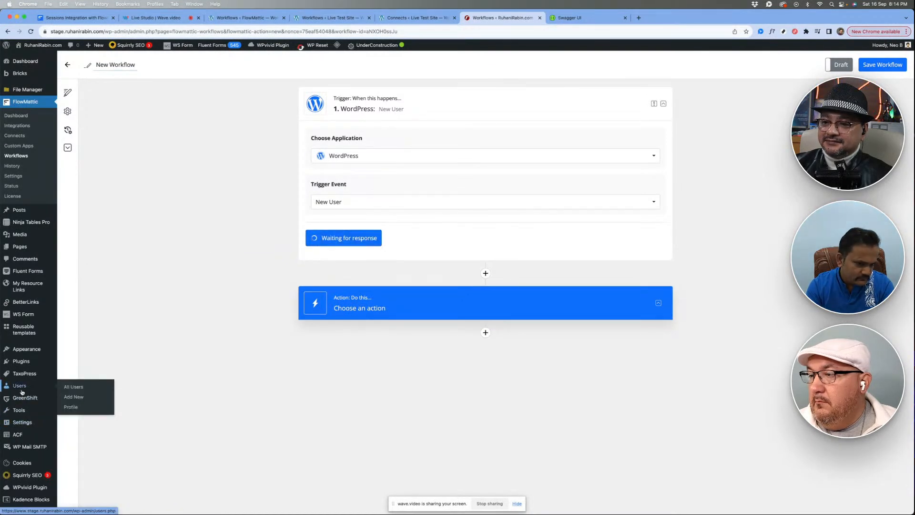
- Try to open the staging site's Add New user page in a separate tab, and close that tab
left_click(71, 399, "super")
left_click(565, 18)
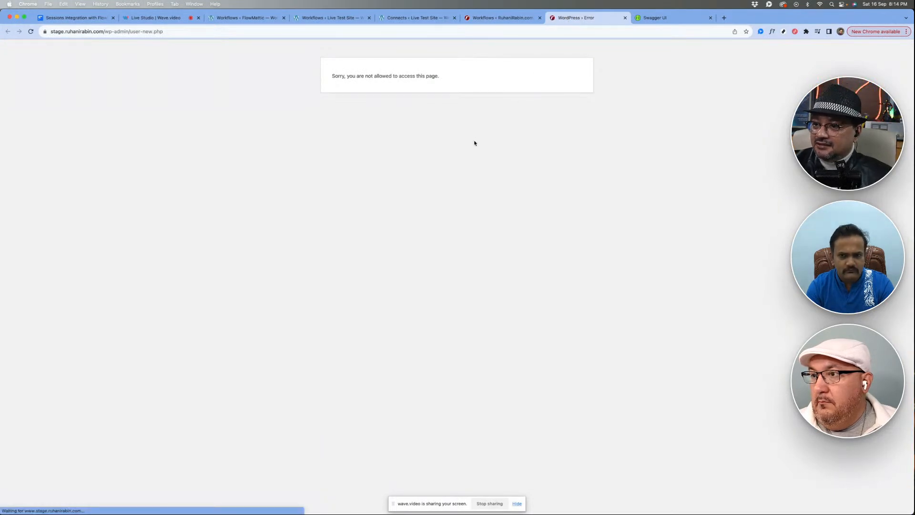
key("super+w")
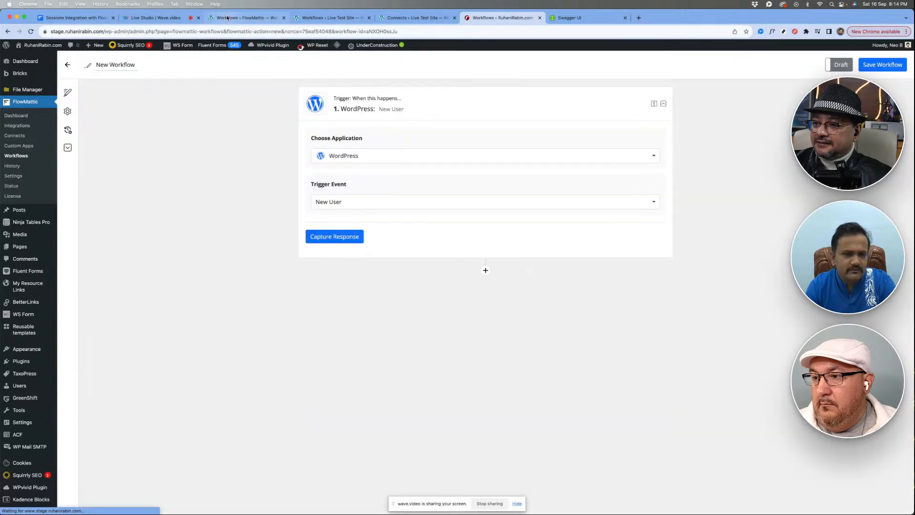
- View the workflows list on the flowmattic.local site, and return to the live test site's workflow
left_click(228, 19)
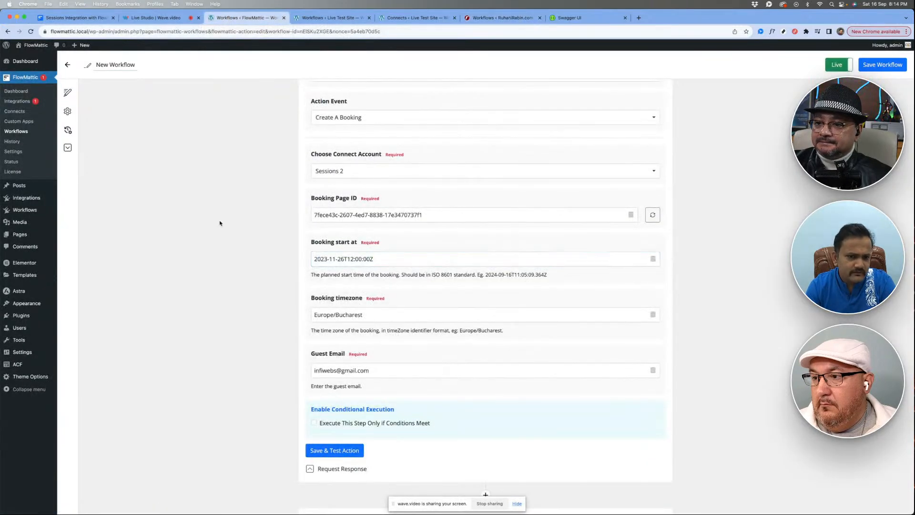
left_click(8, 132)
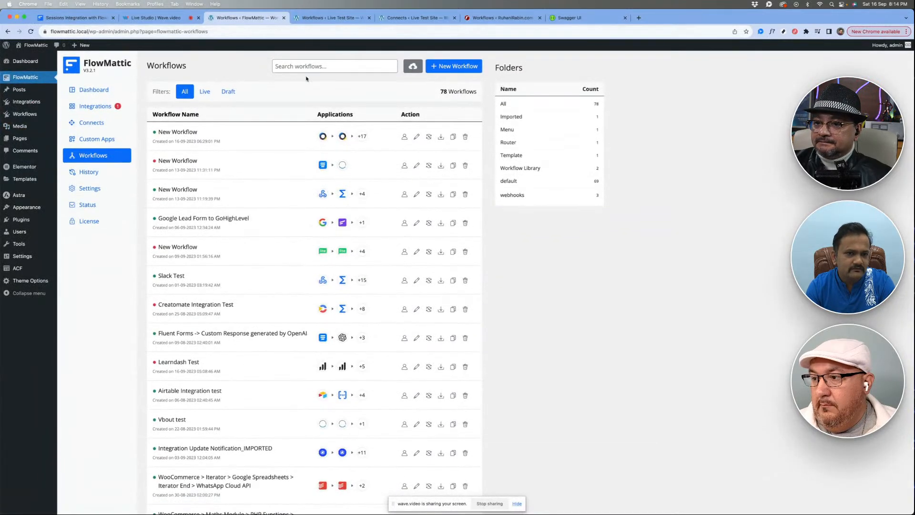
left_click(338, 20)
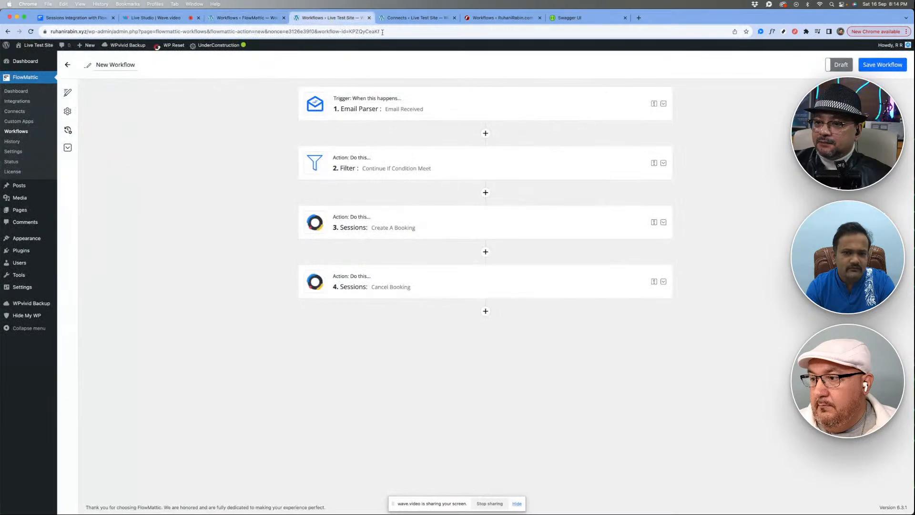
- Open the test.tryflowmattic.work site in a new tab and go to its WordPress dashboard
left_click(405, 18)
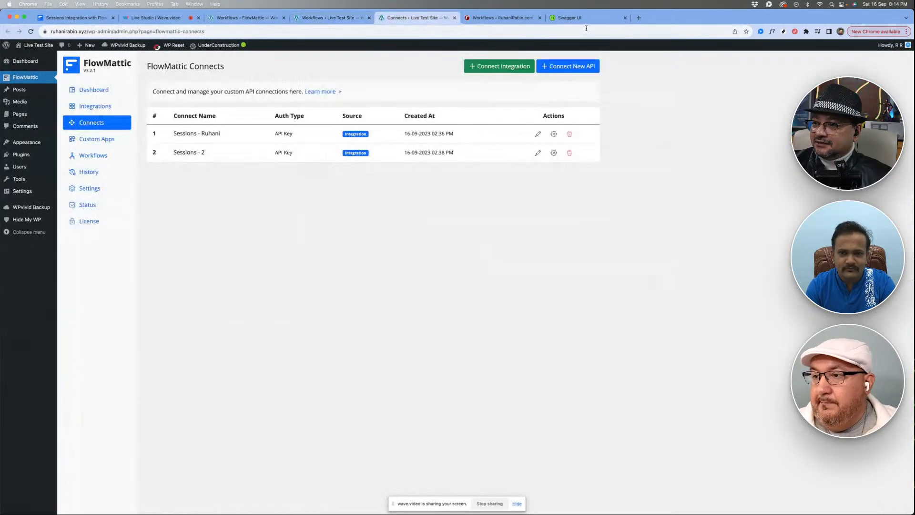
left_click(638, 18)
type("test")
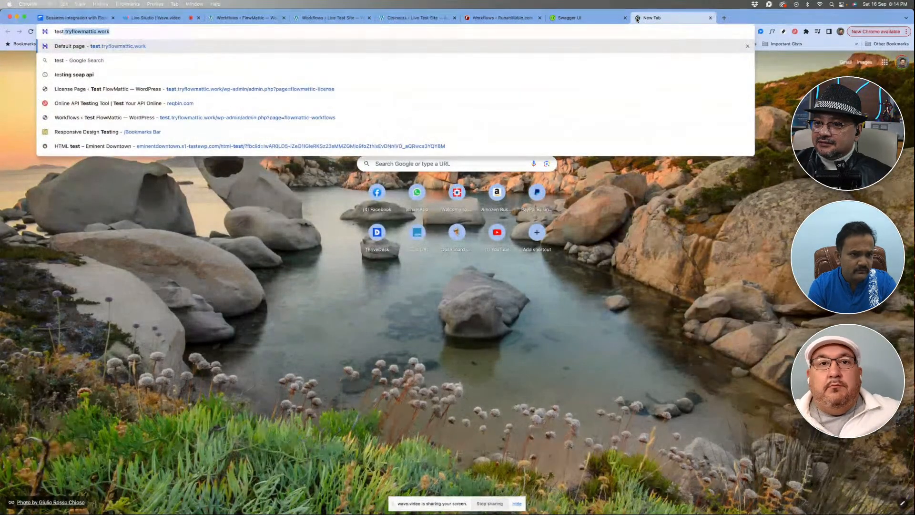
key("Right")
key("Return")
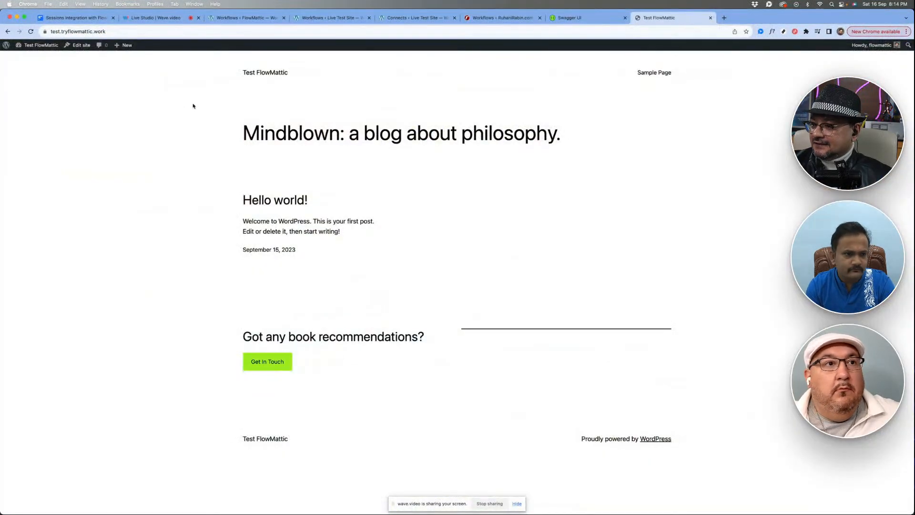
left_click(35, 60)
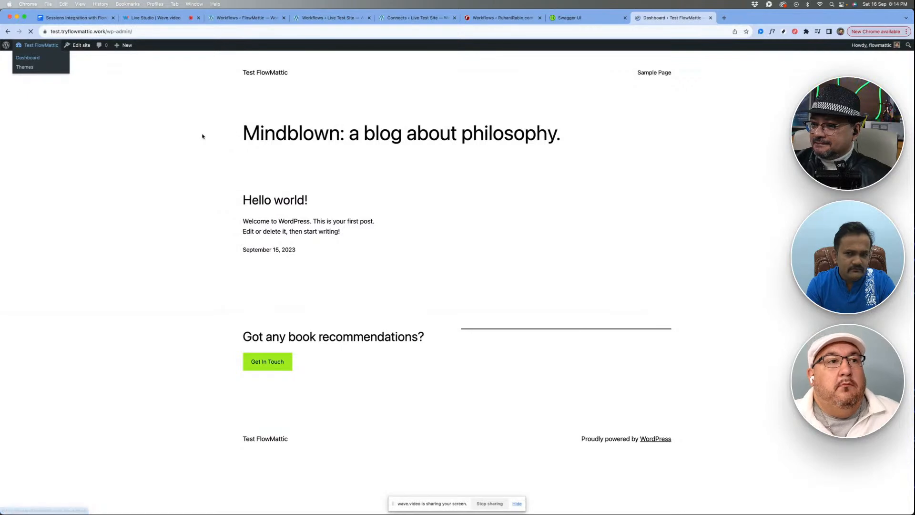
- Create a new FlowMattic workflow on the Test FlowMattic site
mouse_move(33, 104)
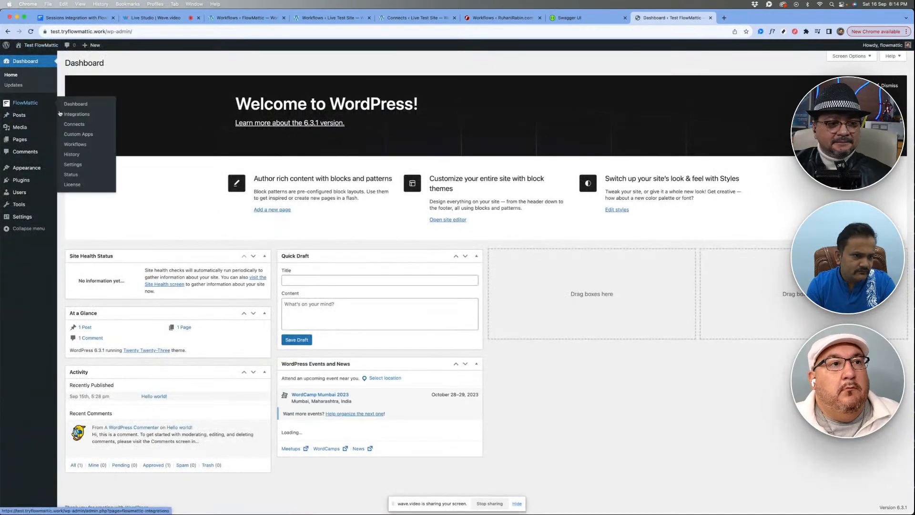
left_click(77, 145)
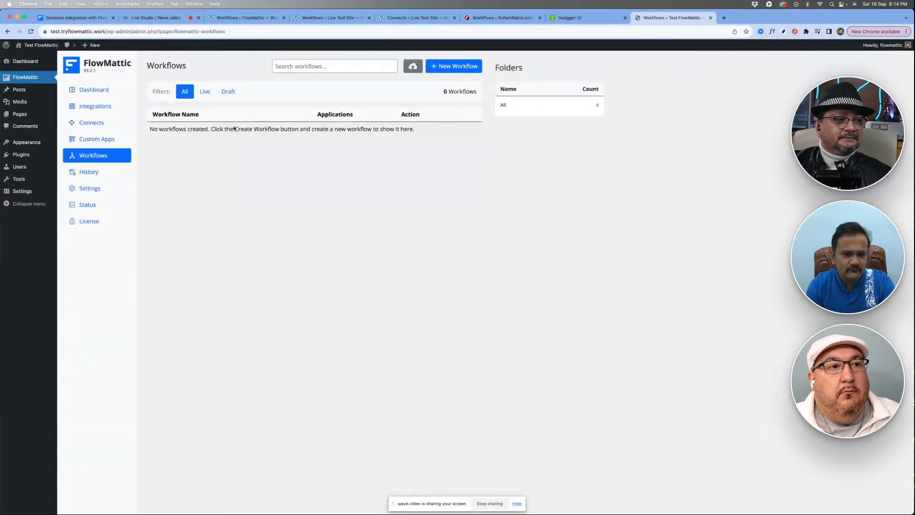
left_click(460, 68)
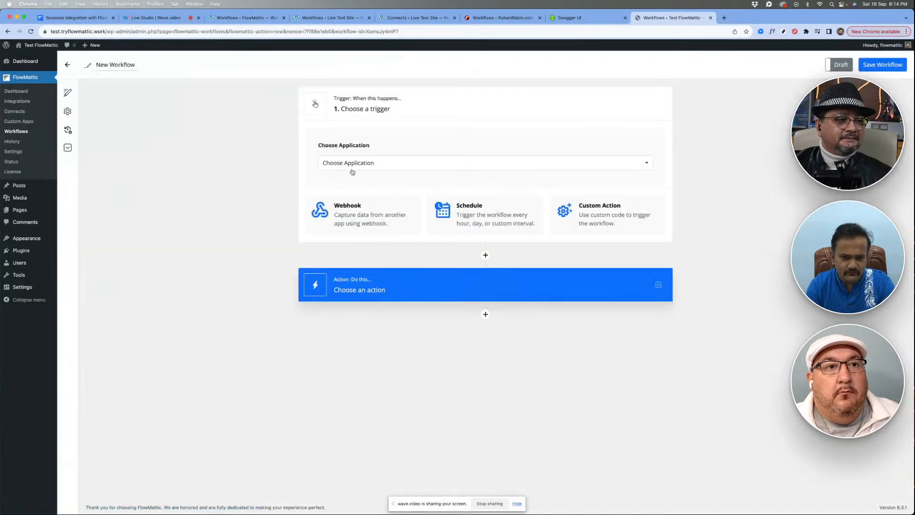
- Set the workflow's trigger to WordPress with the New User event, and start capturing a response
left_click(352, 164)
left_click(344, 277)
left_click(356, 204)
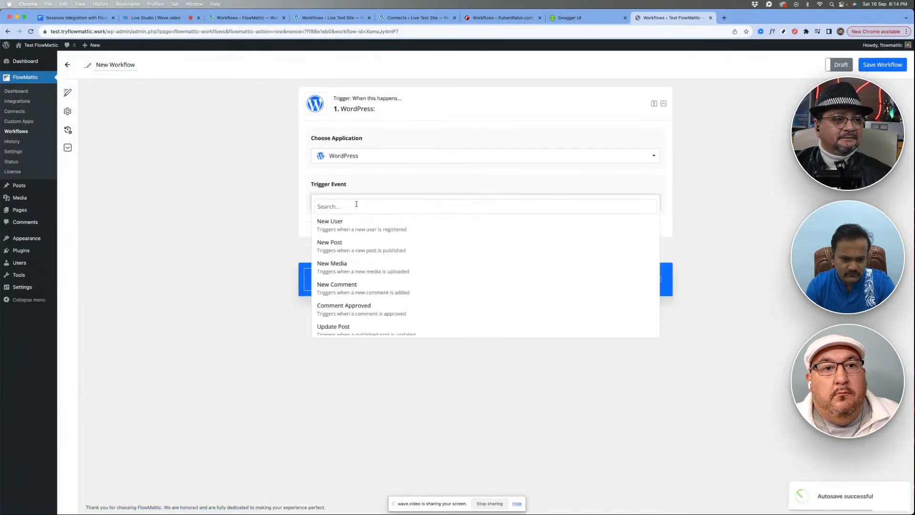
left_click(354, 228)
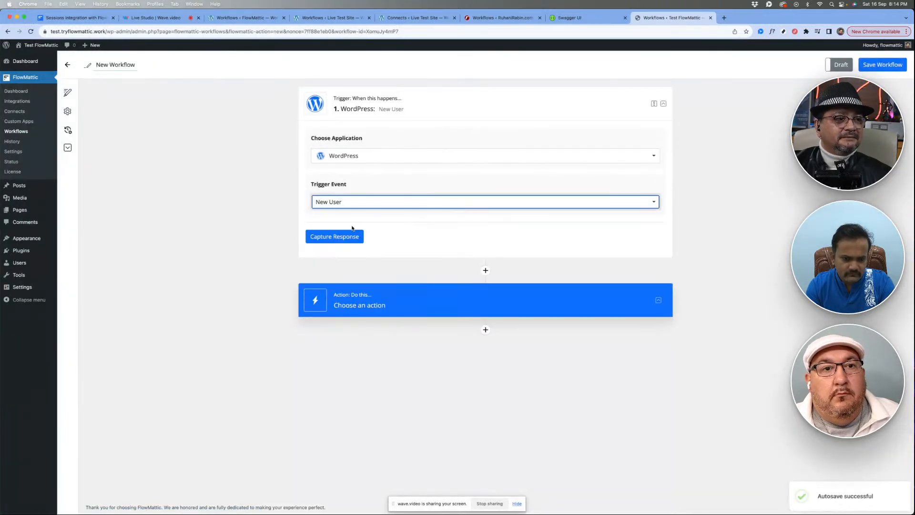
left_click(331, 238)
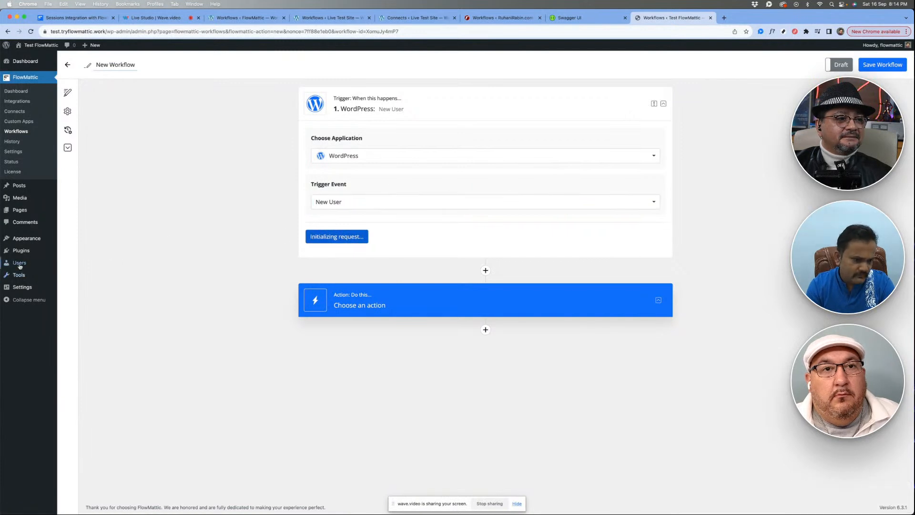
- Open the test site's Add New User page in a separate tab while the capture is running
mouse_move(20, 265)
left_click(75, 277, "super")
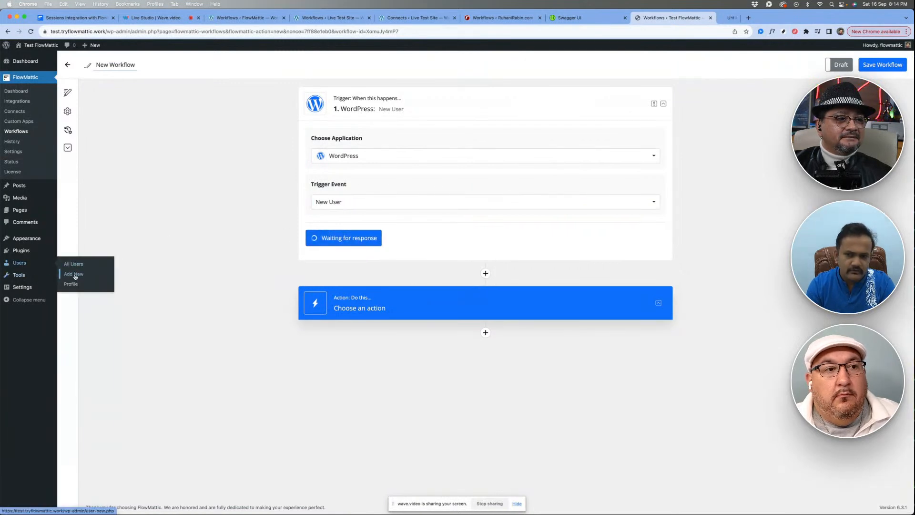
key("ctrl+Tab")
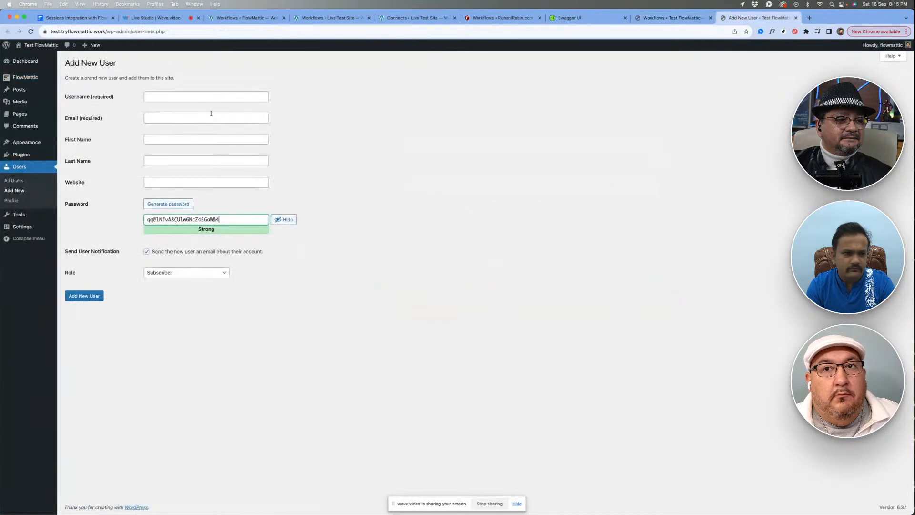
- Fill in the new user's username, e-mail address and first name
left_click(163, 96)
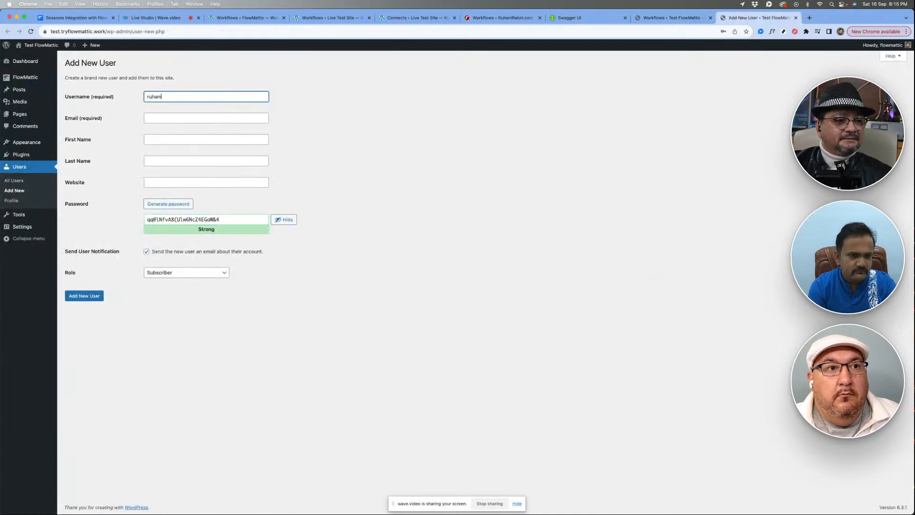
key("Tab")
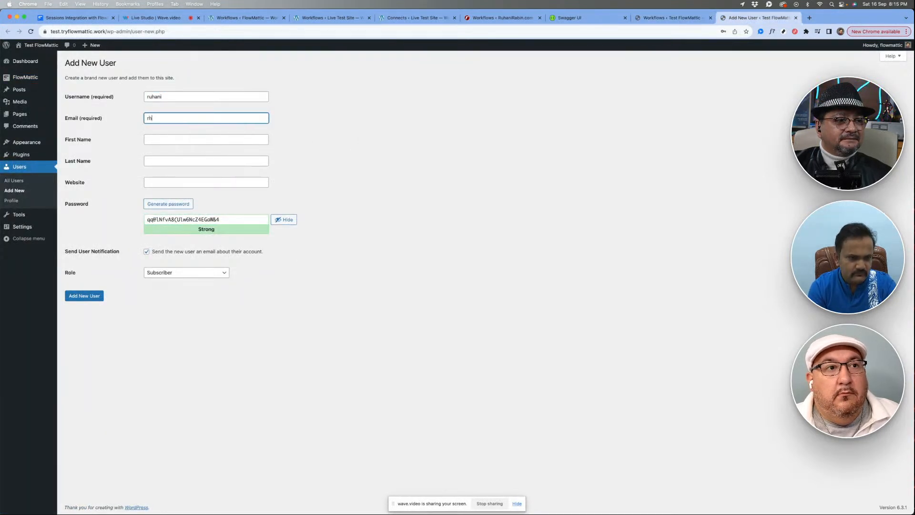
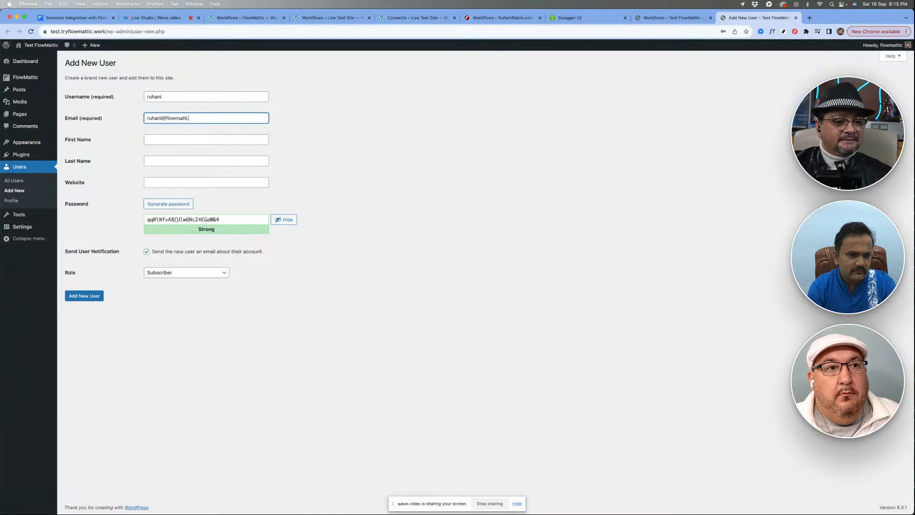
key("Tab")
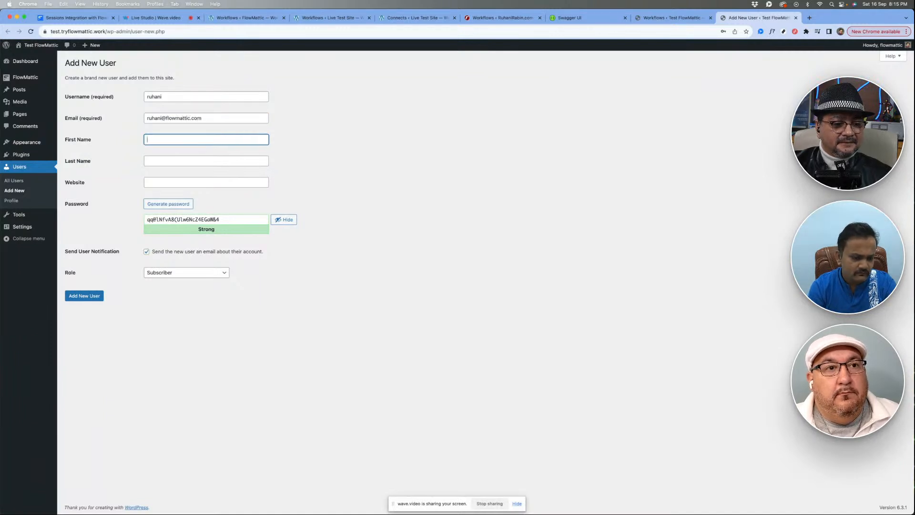
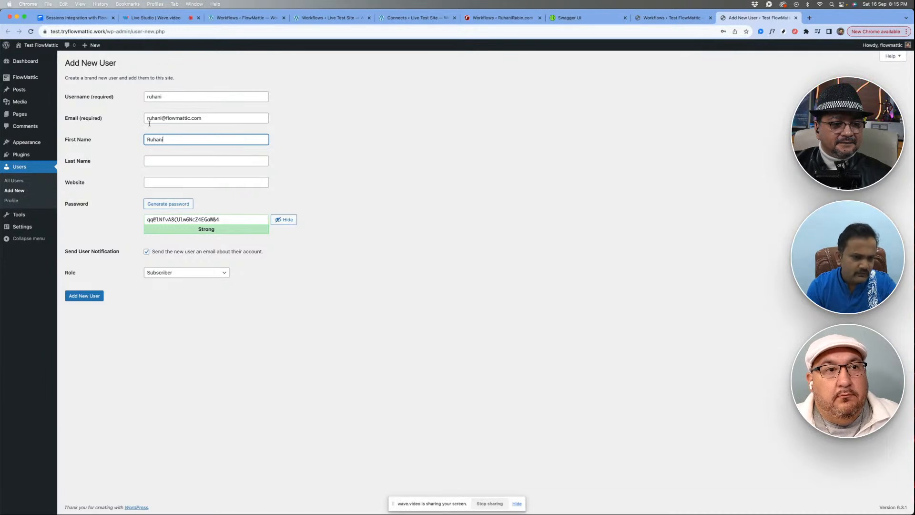
left_click(123, 159)
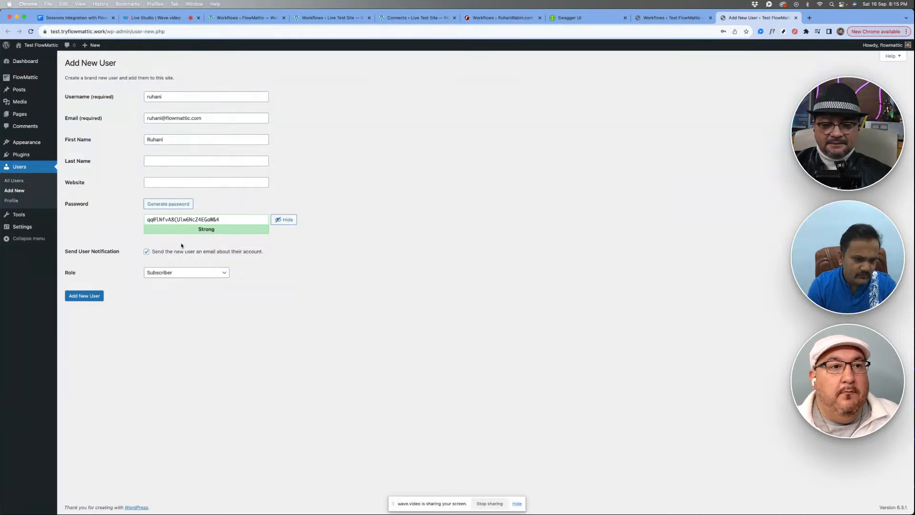
- Assign the Contributor role to the new user and add the user to the site
left_click(168, 272)
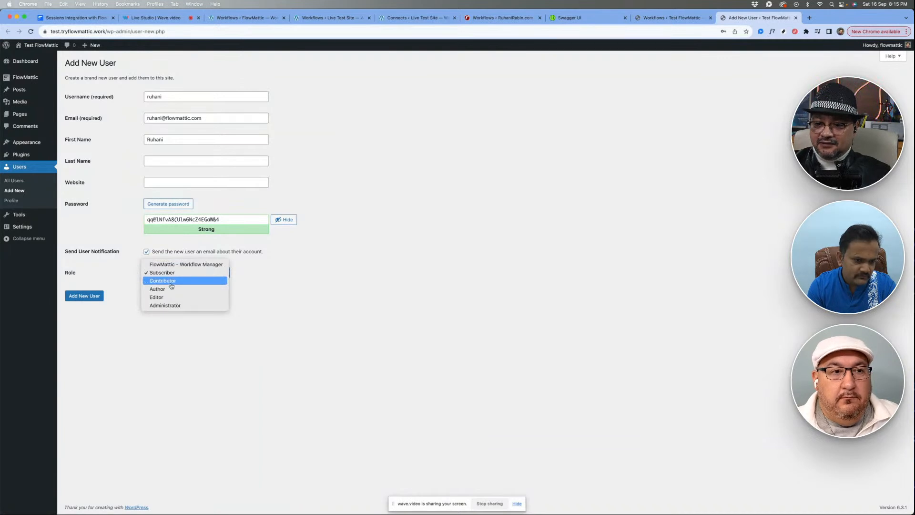
left_click(171, 284)
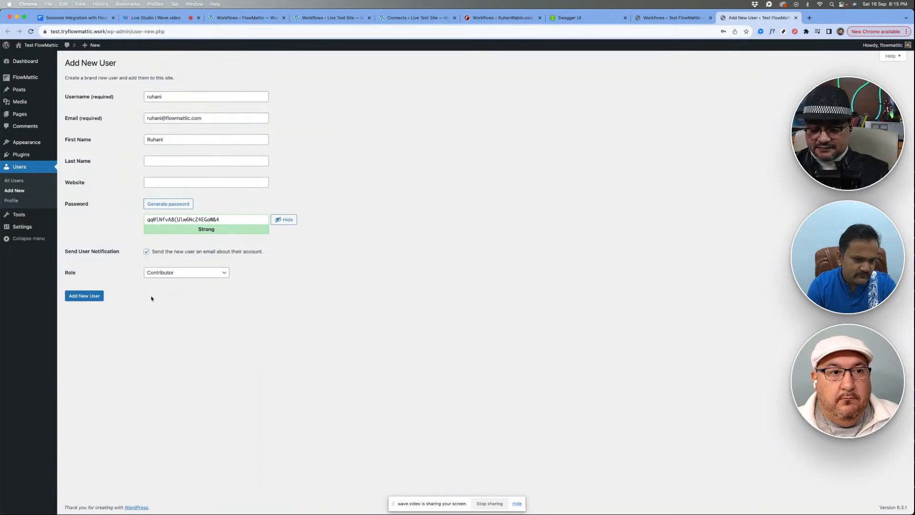
left_click(84, 296)
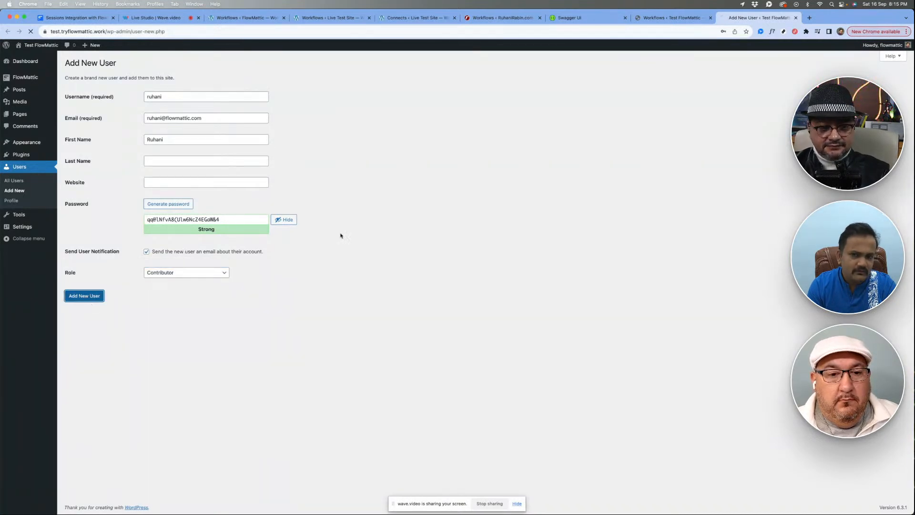
- Return to the workflow and examine the response data captured by the New User trigger
left_click(653, 19)
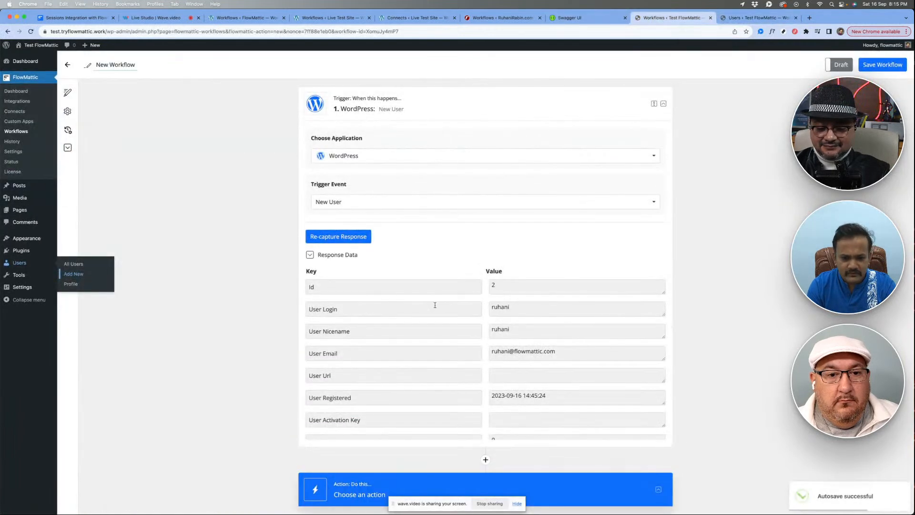
scroll(414, 334, "down", 10)
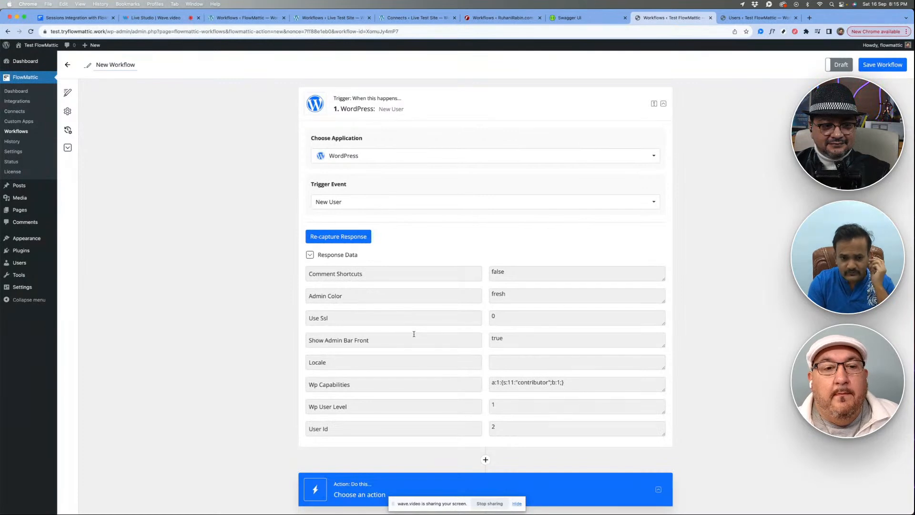
scroll(414, 333, "down", 3)
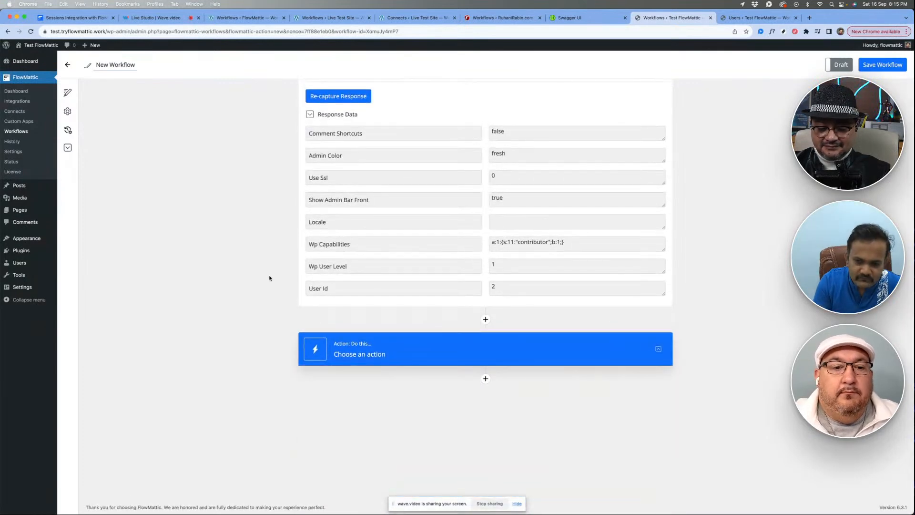
scroll(268, 279, "up", 1)
scroll(388, 247, "up", 8)
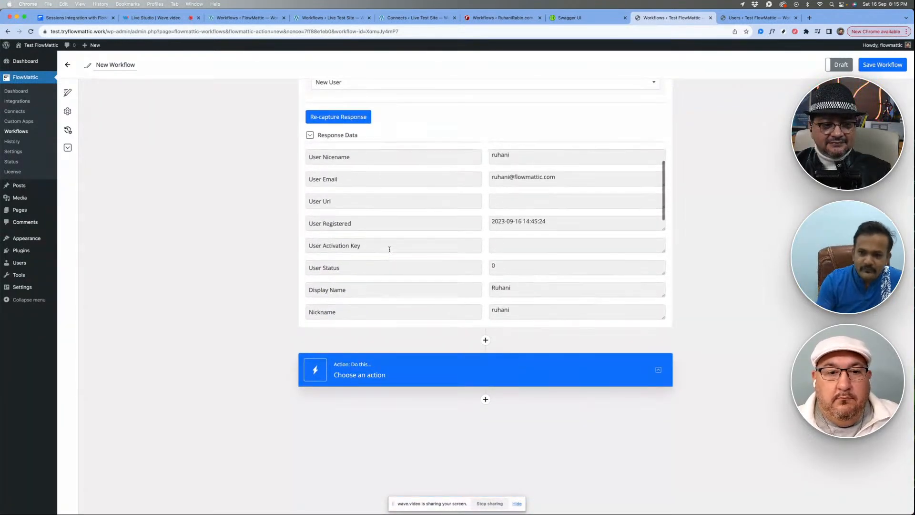
scroll(390, 249, "up", 3)
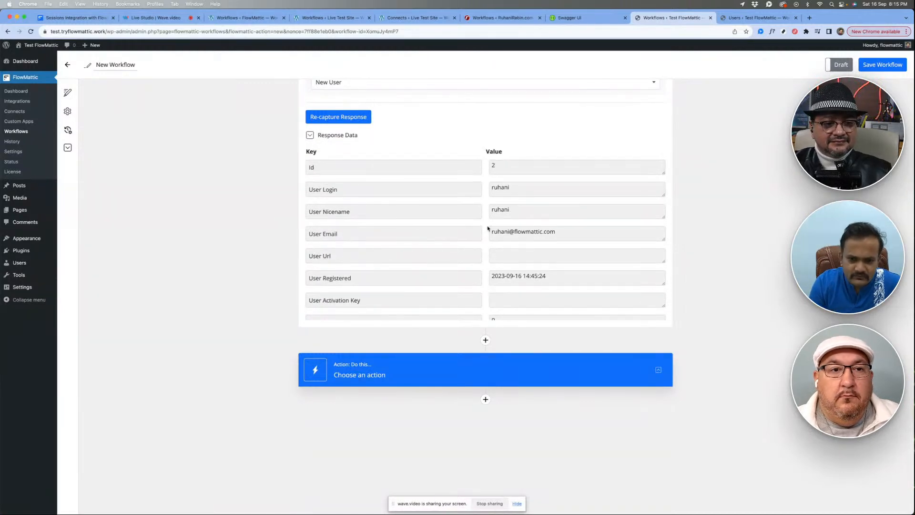
scroll(485, 224, "up", 2)
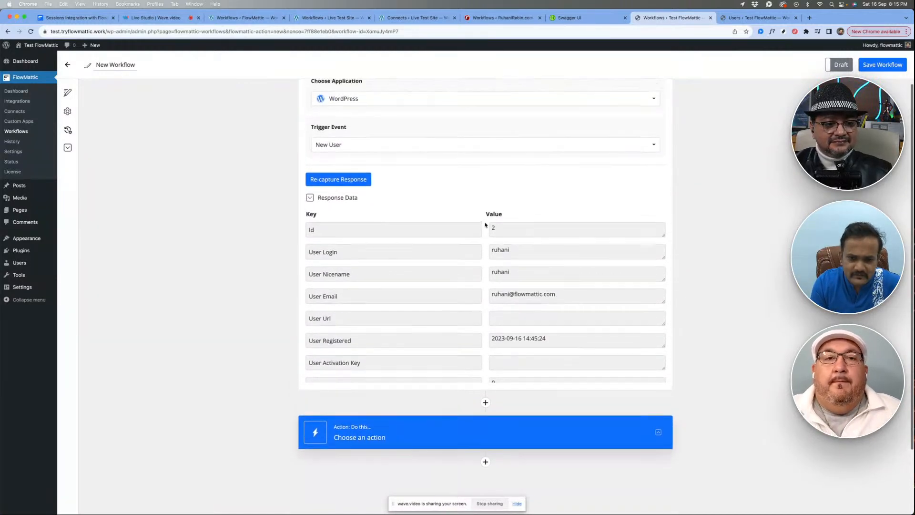
scroll(485, 225, "up", 1)
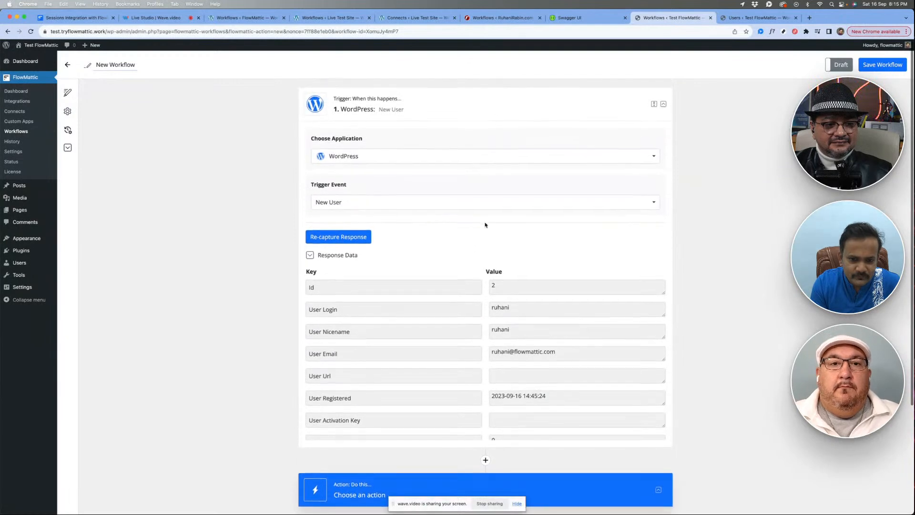
- Choose the API app for the workflow's action step, and replace it with Webhook Outgoing
scroll(448, 245, "down", 2)
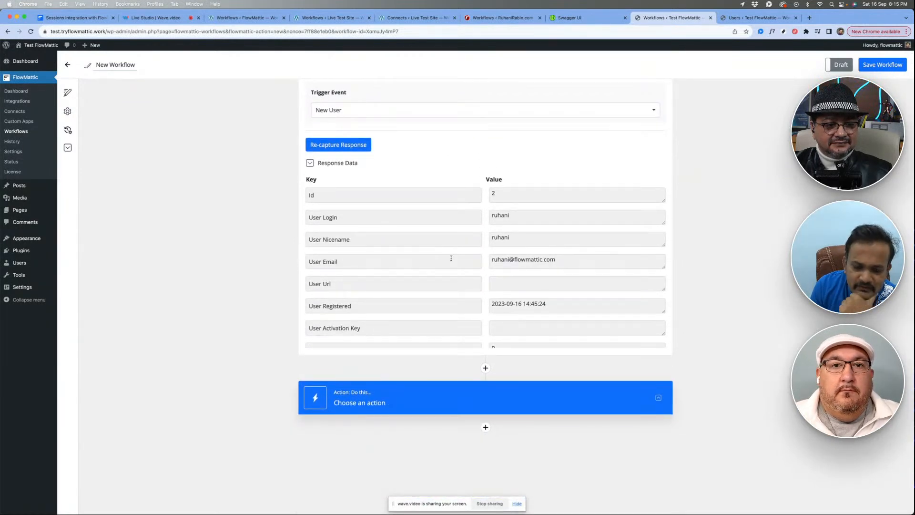
left_click(419, 390)
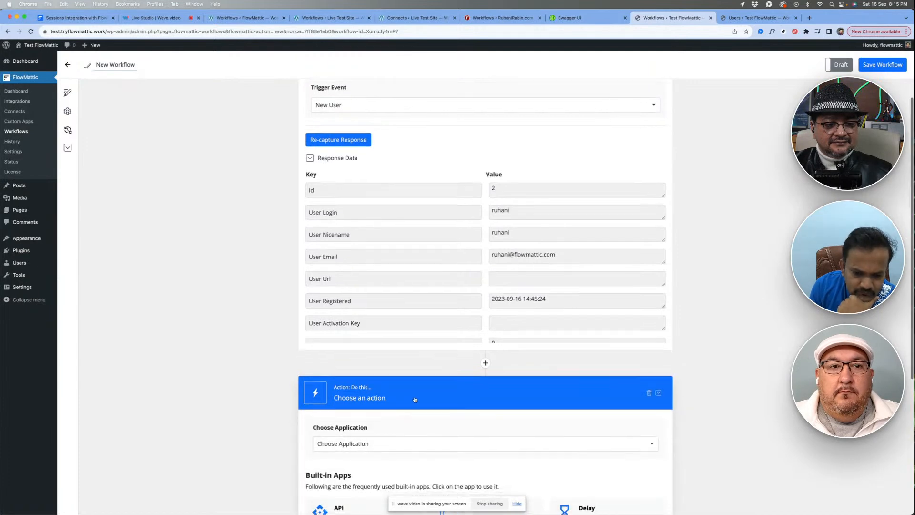
scroll(421, 399, "down", 5)
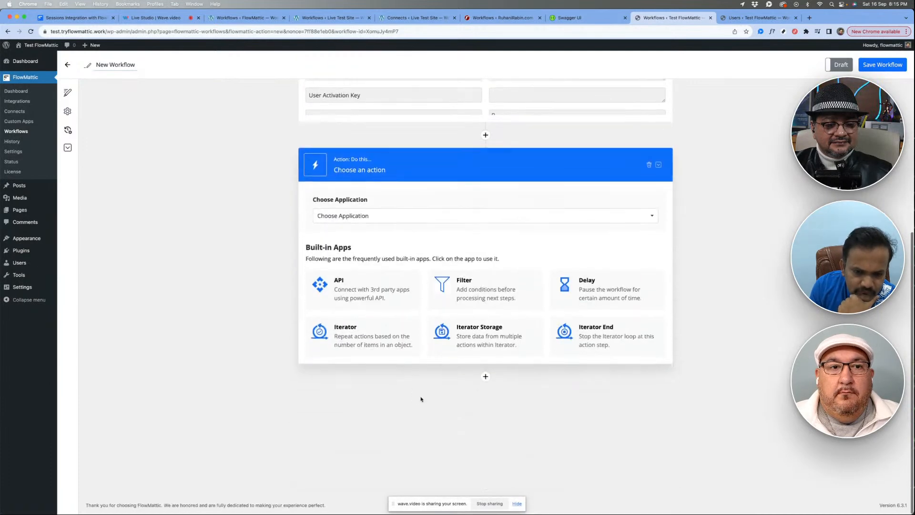
left_click(351, 294)
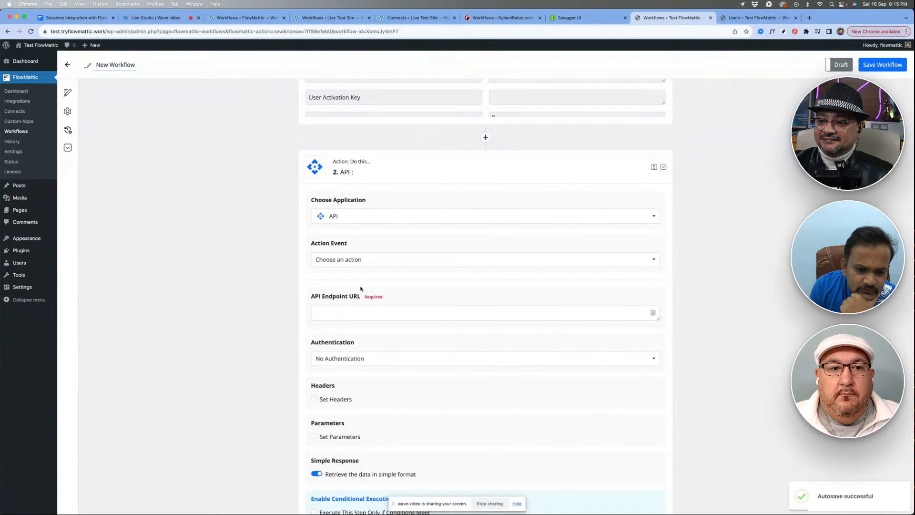
scroll(361, 289, "down", 1)
left_click(355, 183)
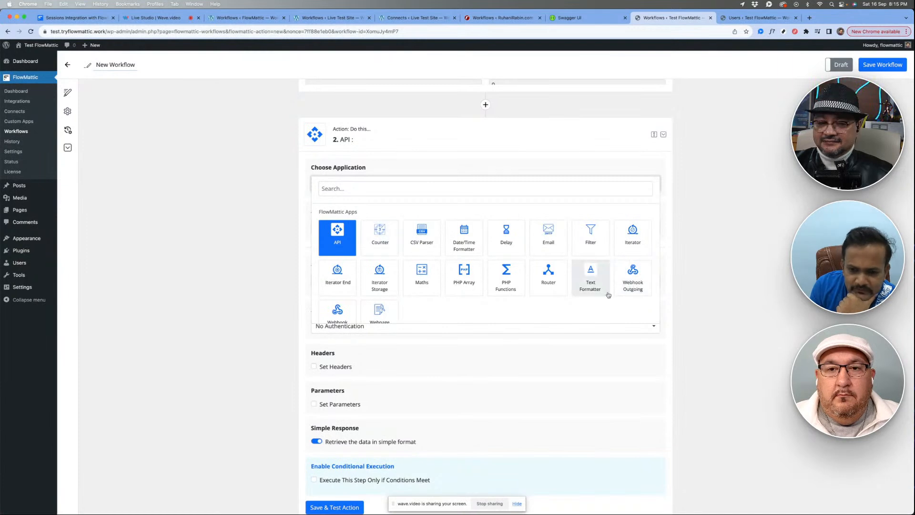
left_click(633, 276)
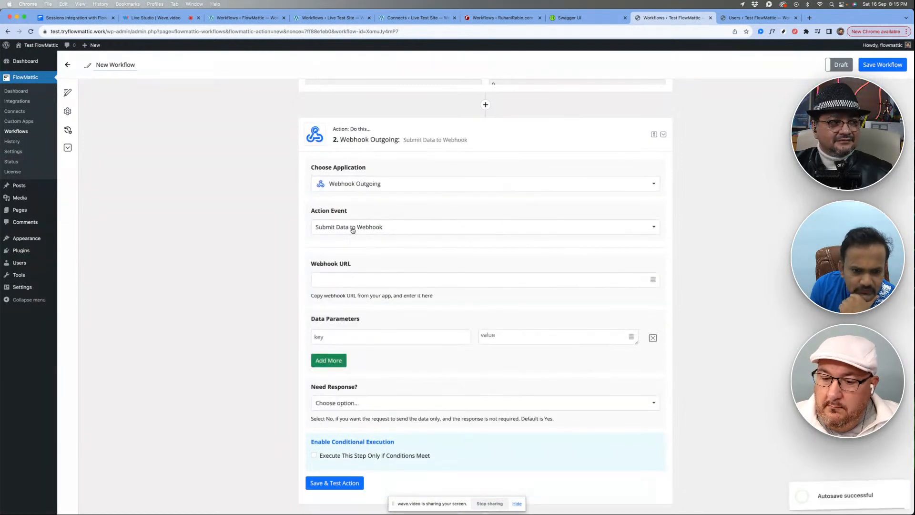
- Replace Webhook Outgoing with the API app in the action step, and set its action event to POST
left_click(373, 185)
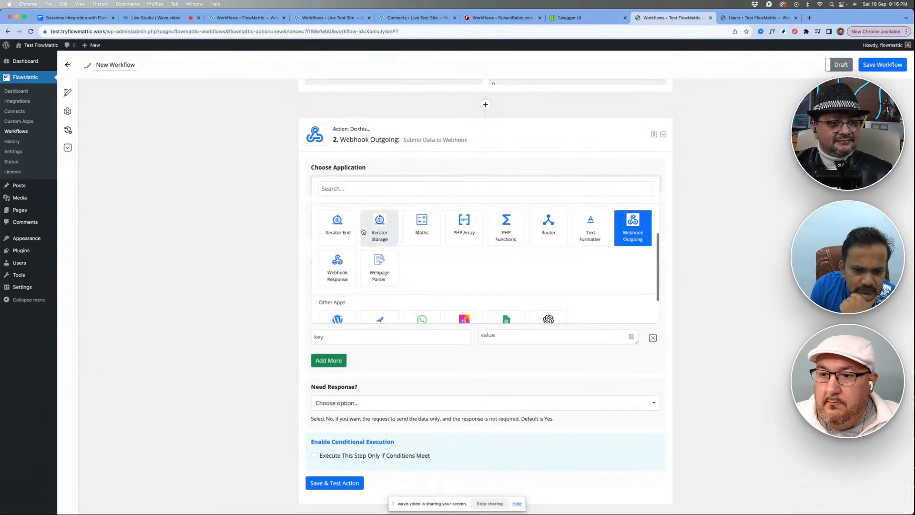
left_click(337, 225)
left_click(357, 243)
left_click(338, 320)
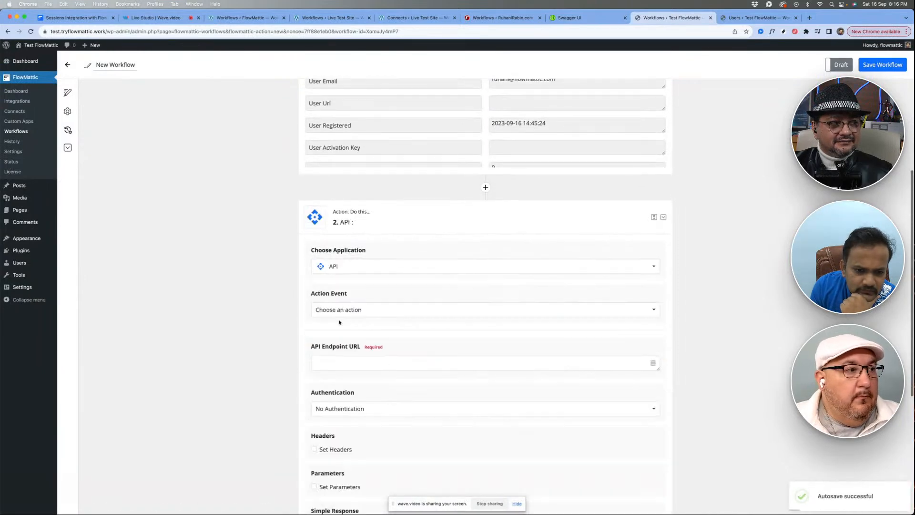
scroll(425, 302, "down", 5)
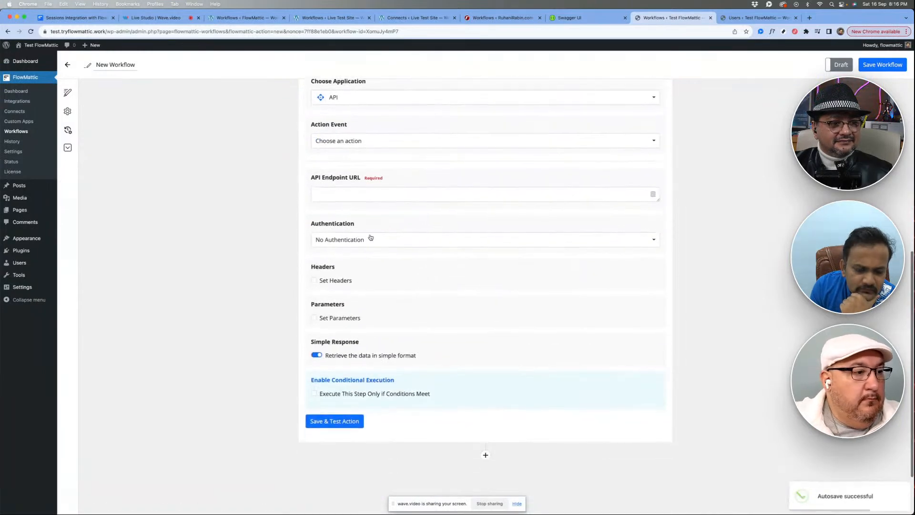
left_click(358, 142)
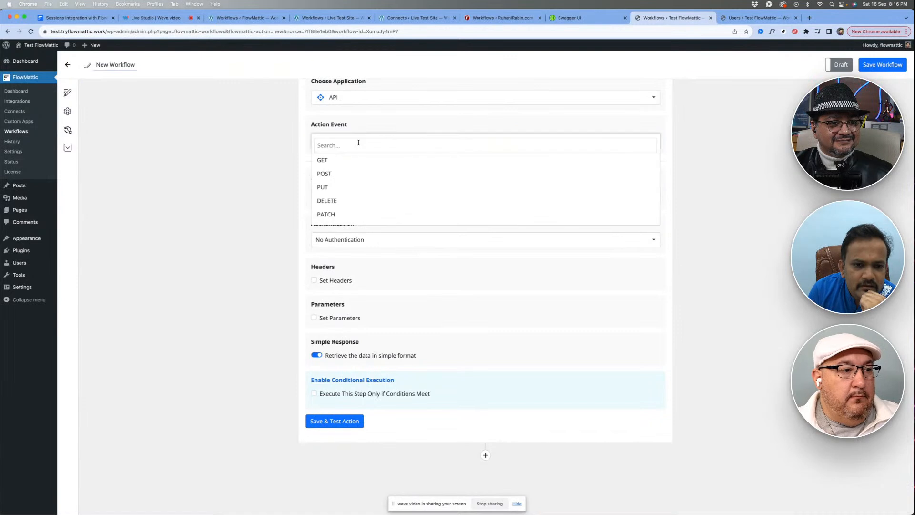
left_click(341, 173)
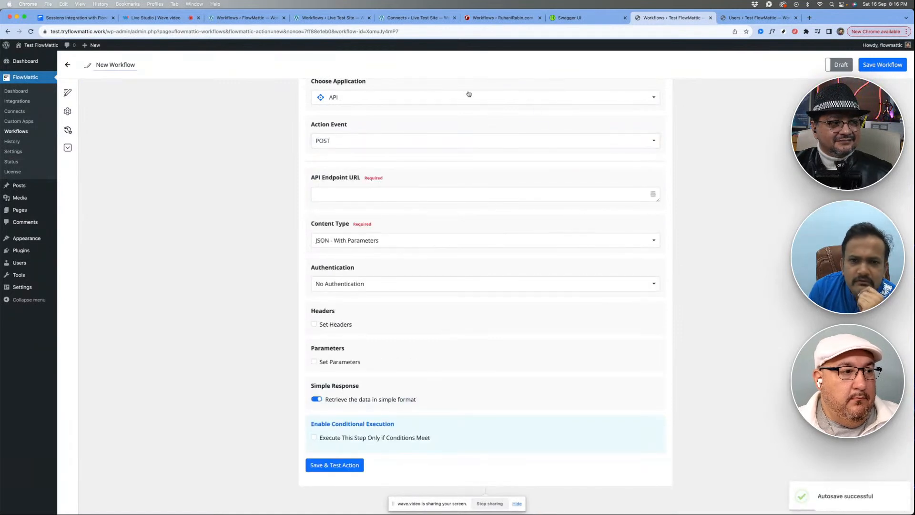
- Try to open the page for adding a new user on the Live Test Site, and return to its workflow
left_click(332, 17)
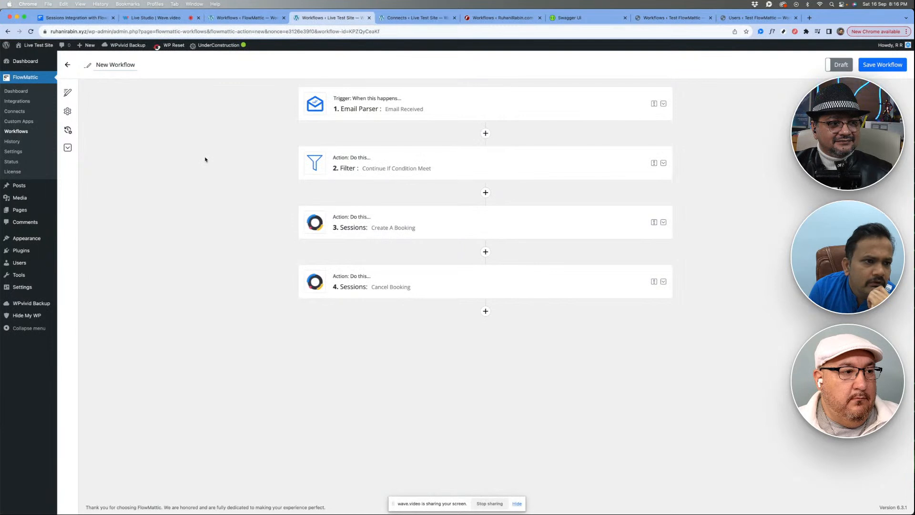
mouse_move(24, 265)
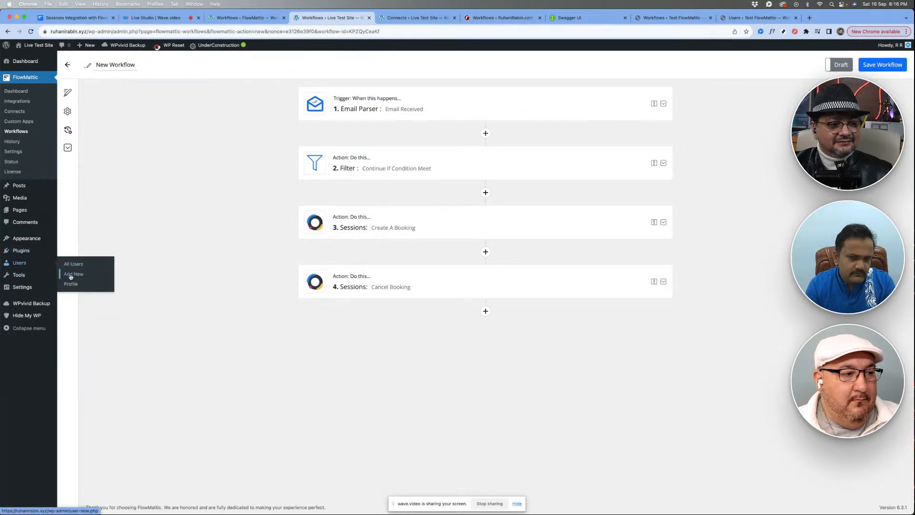
left_click(70, 277, "super")
left_click(399, 16)
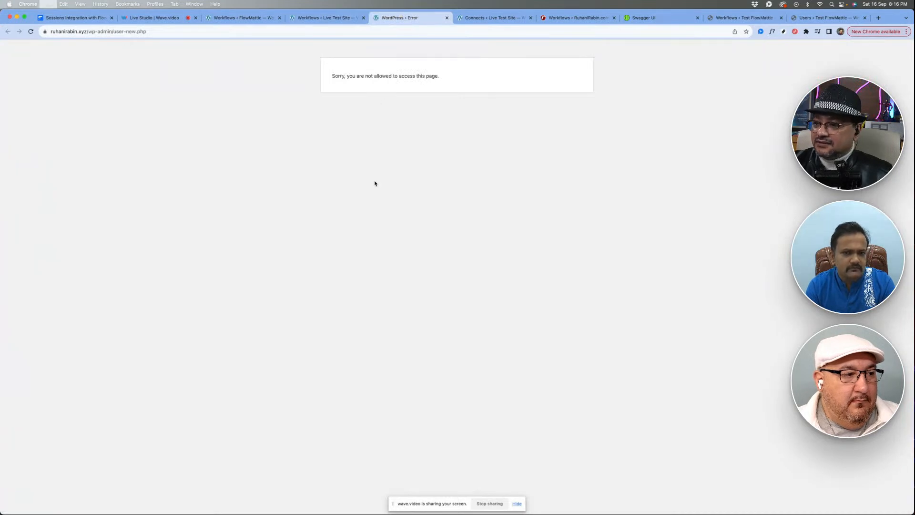
key("super+w")
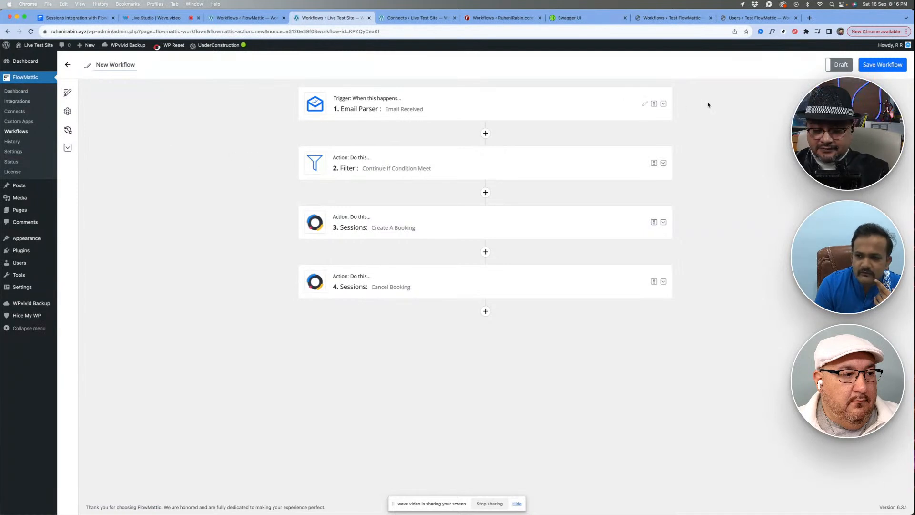
- Return to the Test FlowMattic workflow and open the POST action's API endpoint URL for editing
left_click(722, 21)
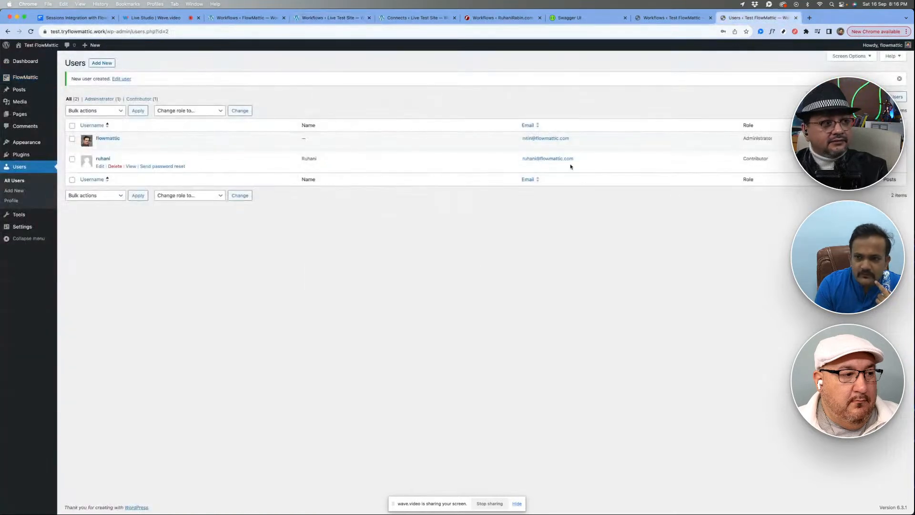
left_click(672, 19)
scroll(437, 312, "down", 5)
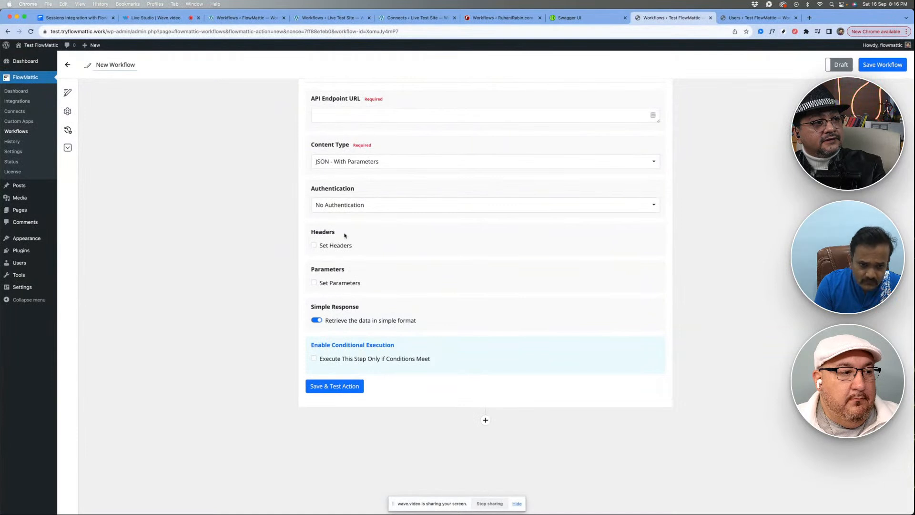
scroll(387, 222, "up", 3)
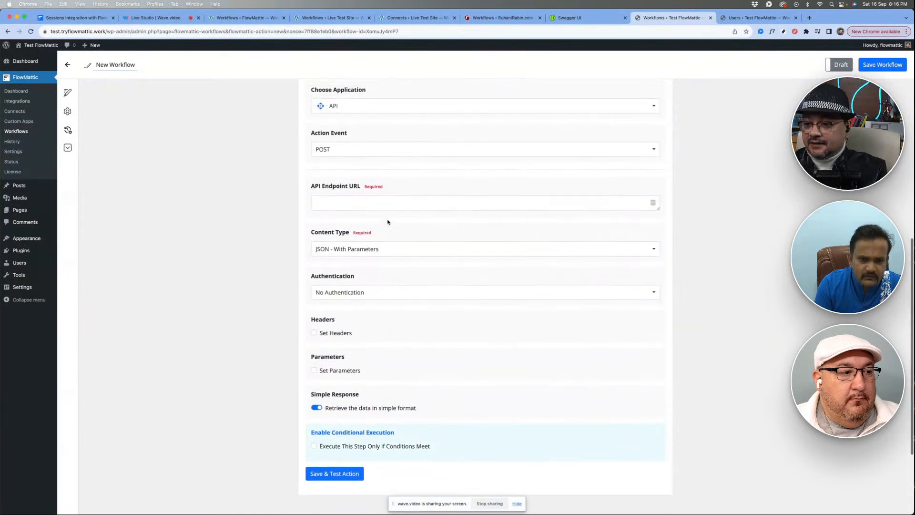
left_click(357, 212)
- Create a new workflow on the Live Test Site with Webhook as its trigger
left_click(333, 19)
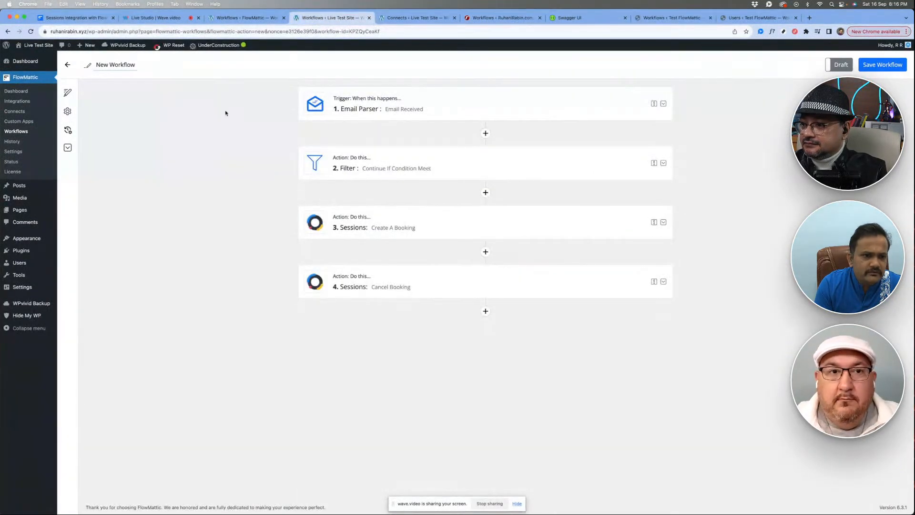
left_click(16, 132)
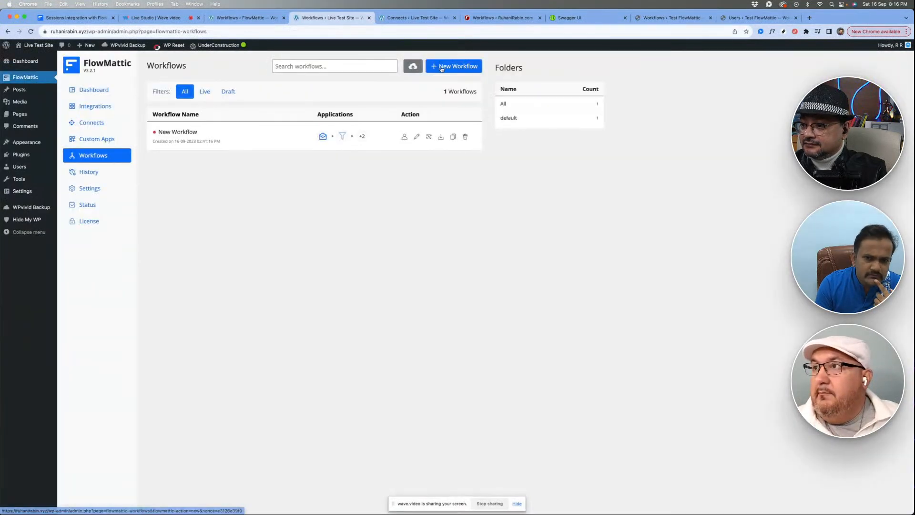
left_click(453, 64)
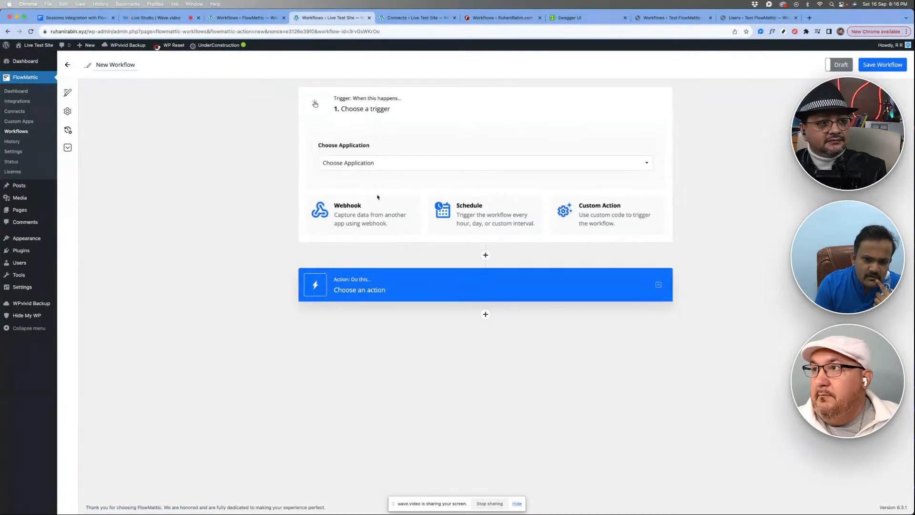
left_click(350, 209)
scroll(379, 184, "down", 1)
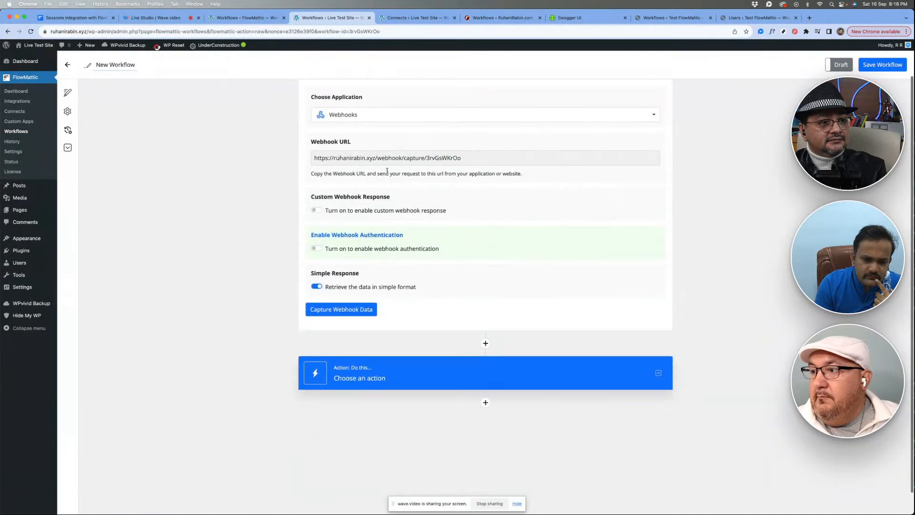
- Copy the new trigger's webhook URL and paste it as the POST action's API endpoint URL in the Test FlowMattic workflow
left_click(370, 158)
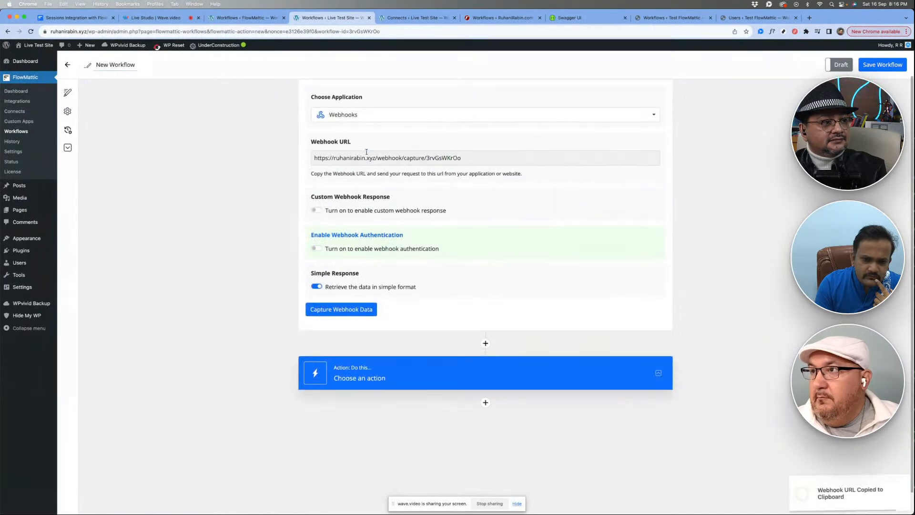
left_click(750, 18)
left_click(671, 18)
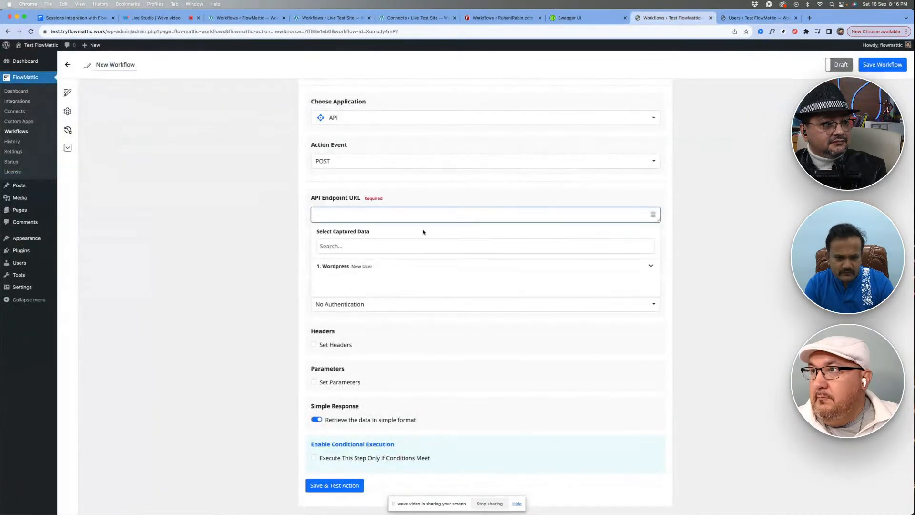
key("super+v")
left_click(245, 214)
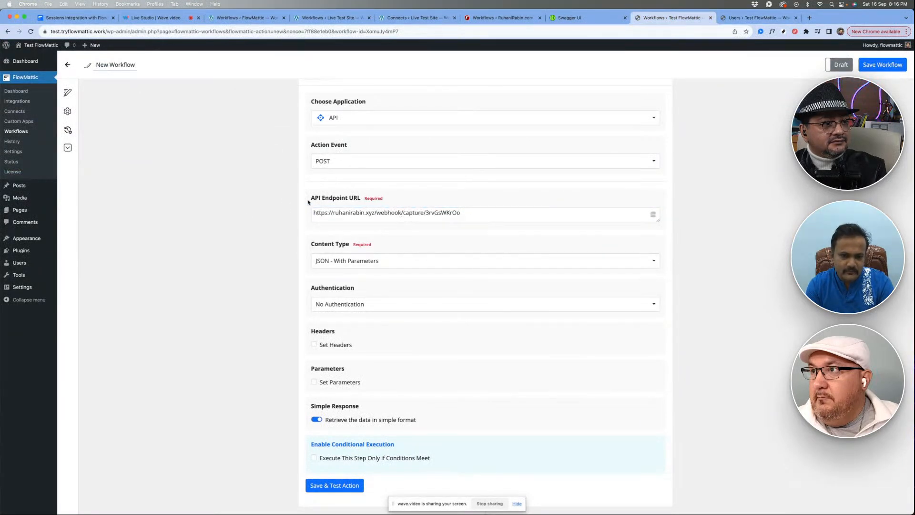
scroll(398, 233, "down", 2)
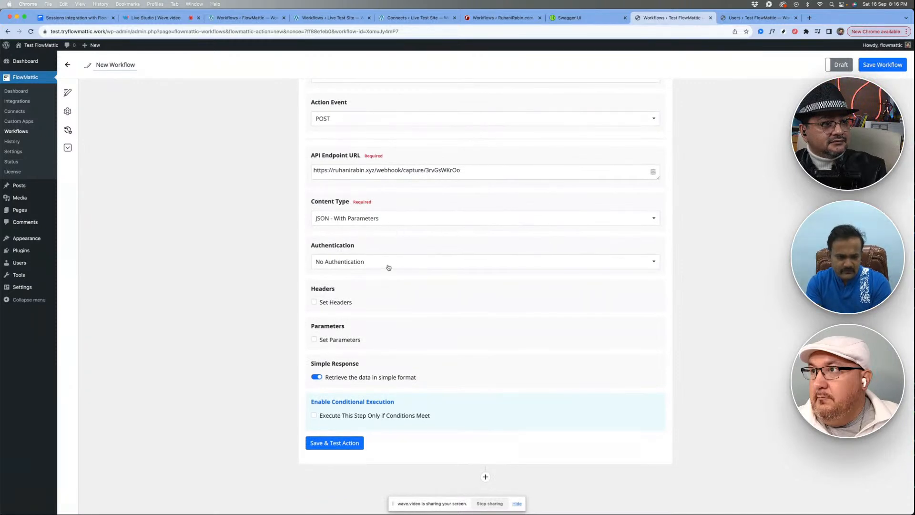
- Review the webhook trigger's settings on the Live Test Site and the authentication options of the POST action
left_click(316, 21)
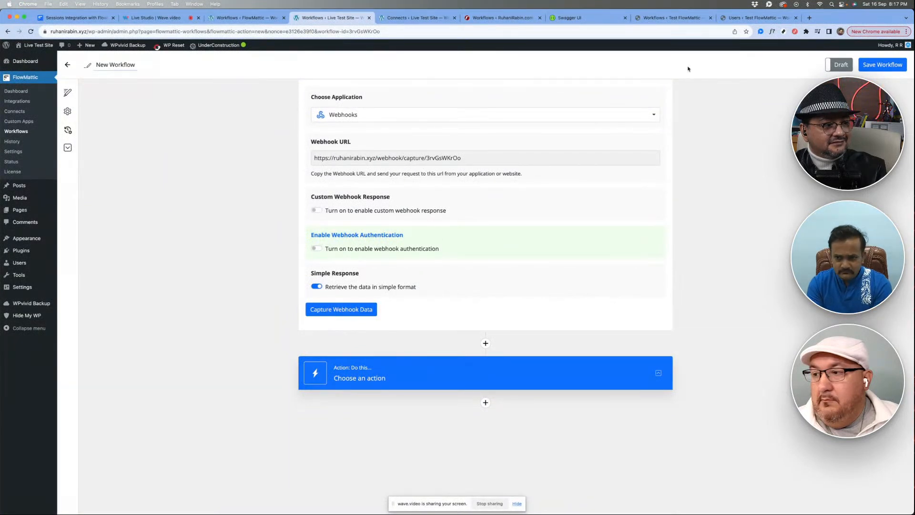
left_click(671, 17)
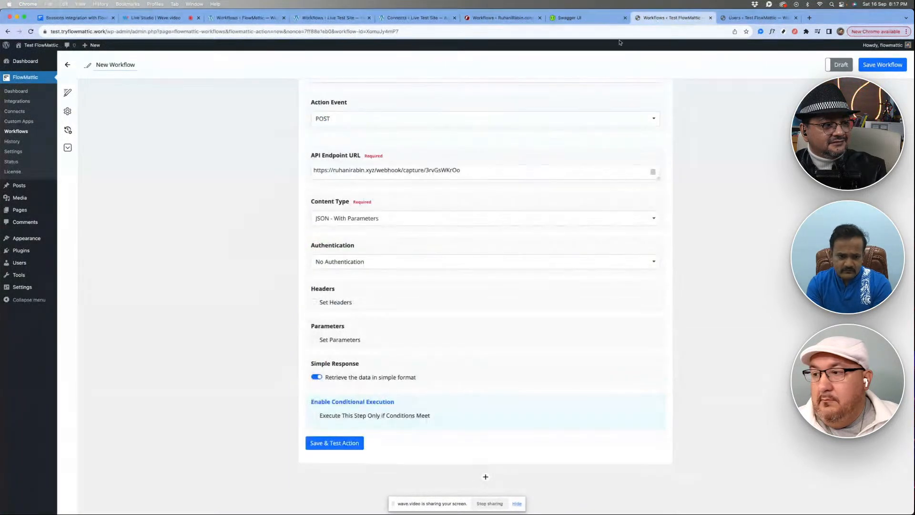
left_click(372, 265)
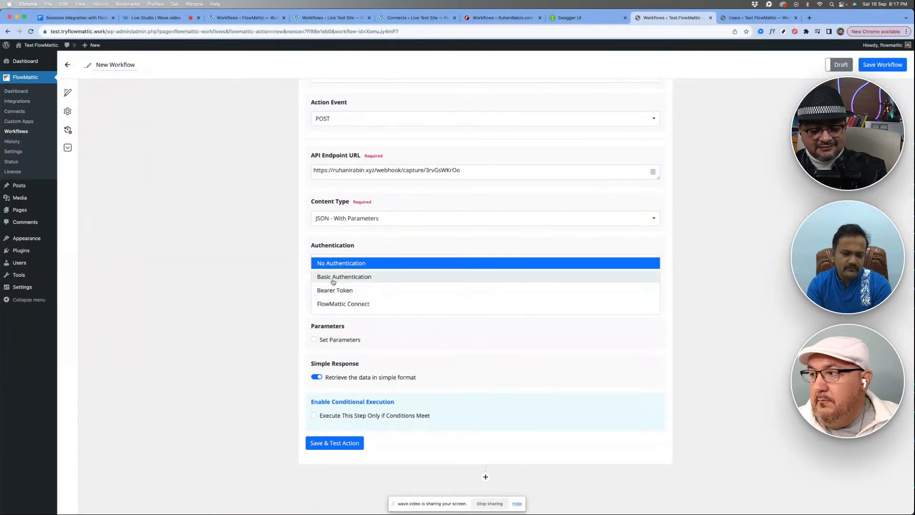
left_click(271, 272)
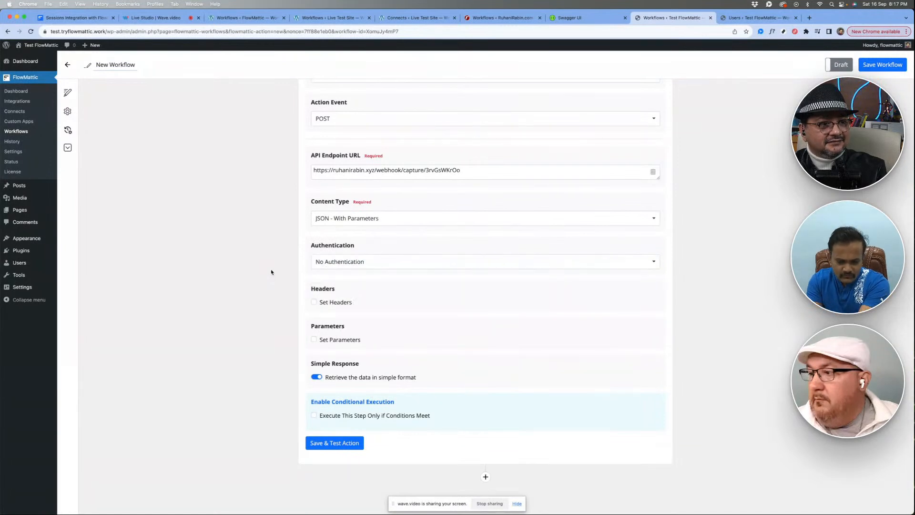
- Enable parameters for the POST action and add the key user_login with the captured User Login as its value
scroll(271, 272, "down", 2)
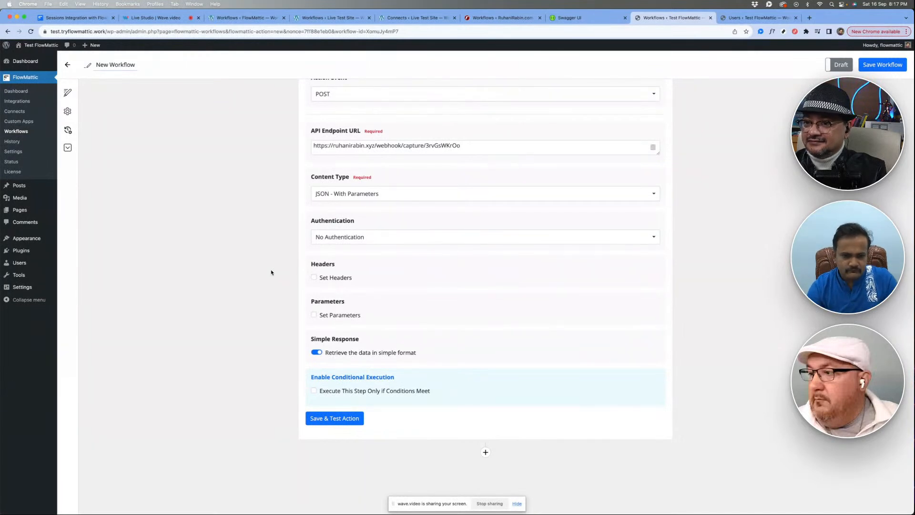
left_click(336, 316)
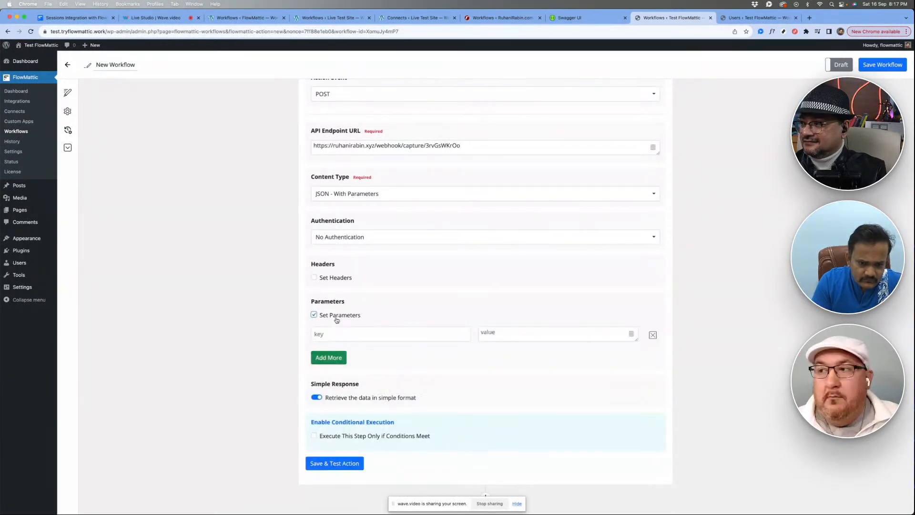
scroll(337, 320, "down", 6)
left_click(392, 257)
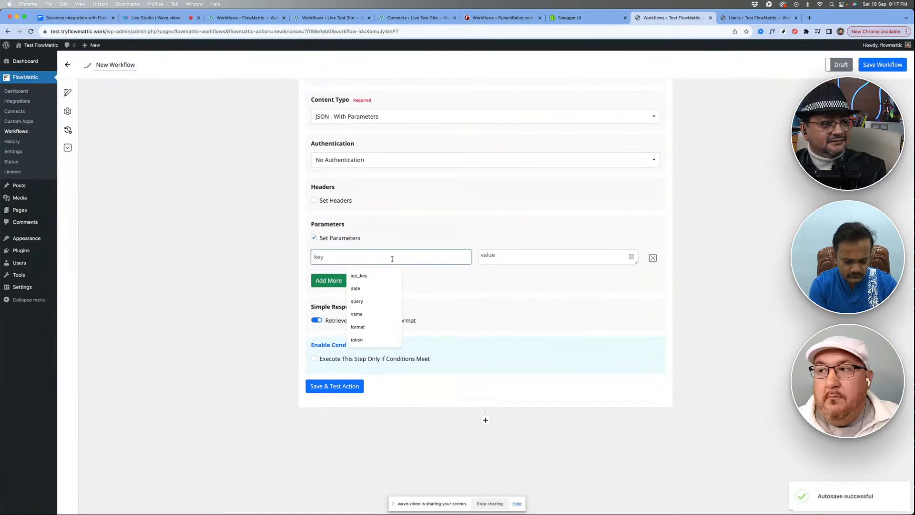
left_click(527, 267)
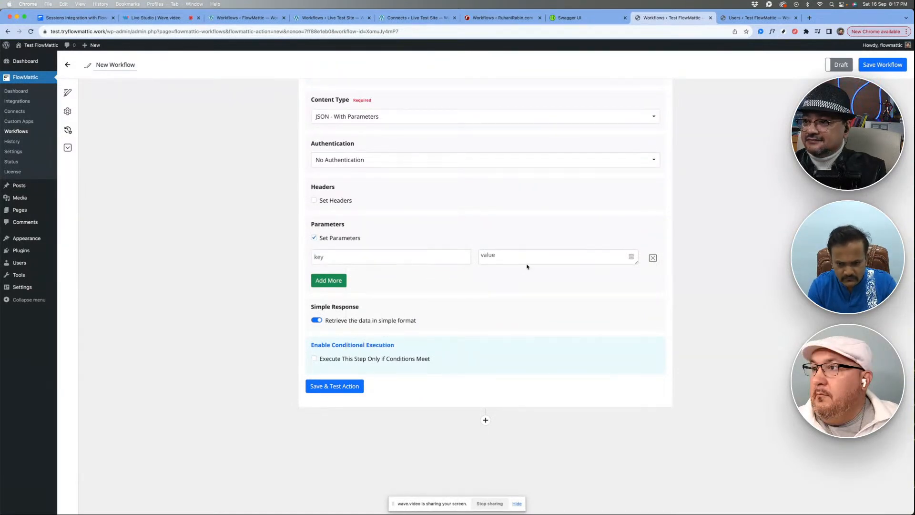
left_click(528, 259)
left_click(520, 310)
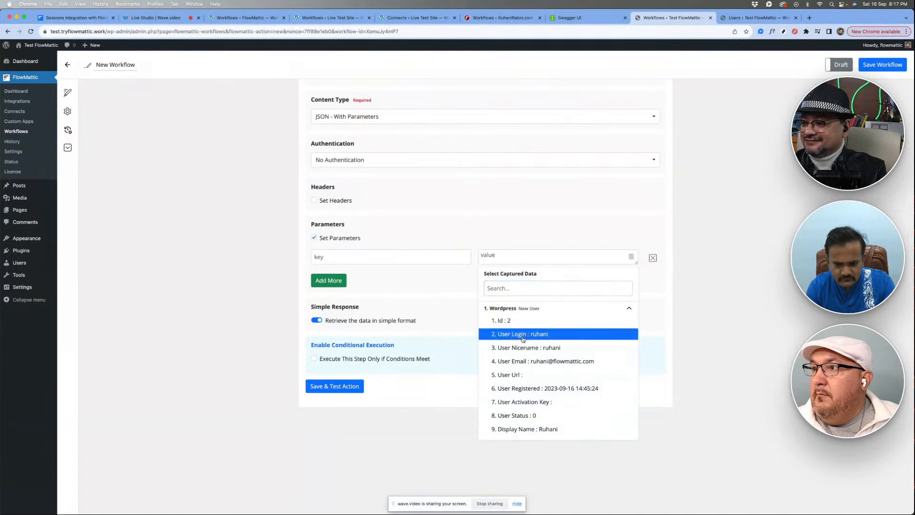
left_click(523, 333)
left_click(382, 257)
type("user_login")
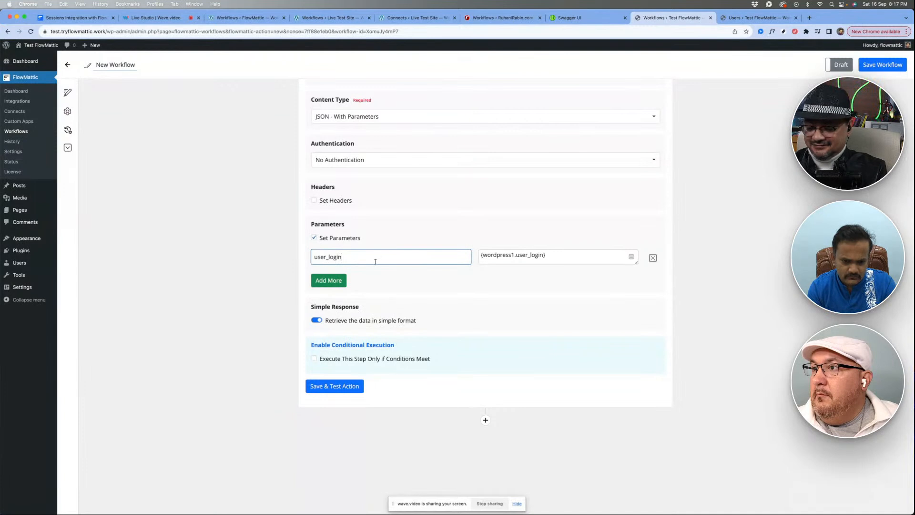
- Add a second parameter to the POST action with the key first_name and the captured First Name as its value
left_click(328, 280)
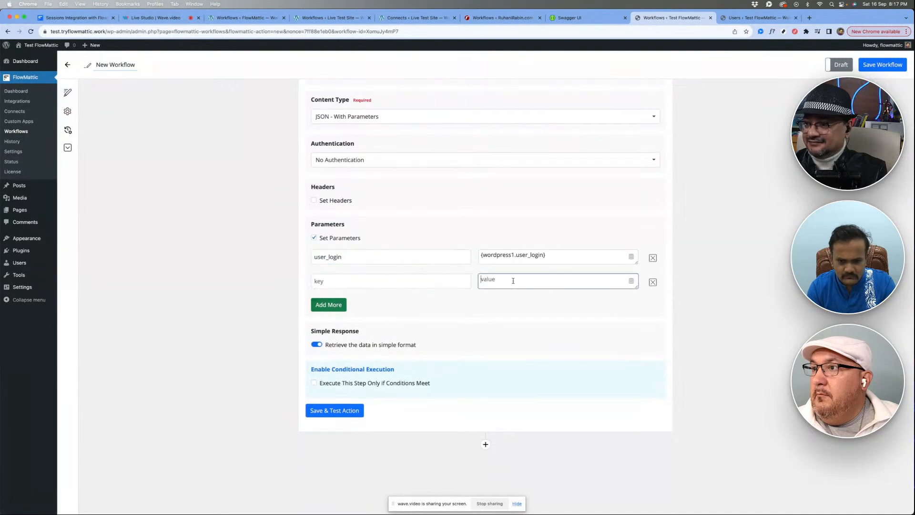
left_click(511, 280)
left_click(518, 333)
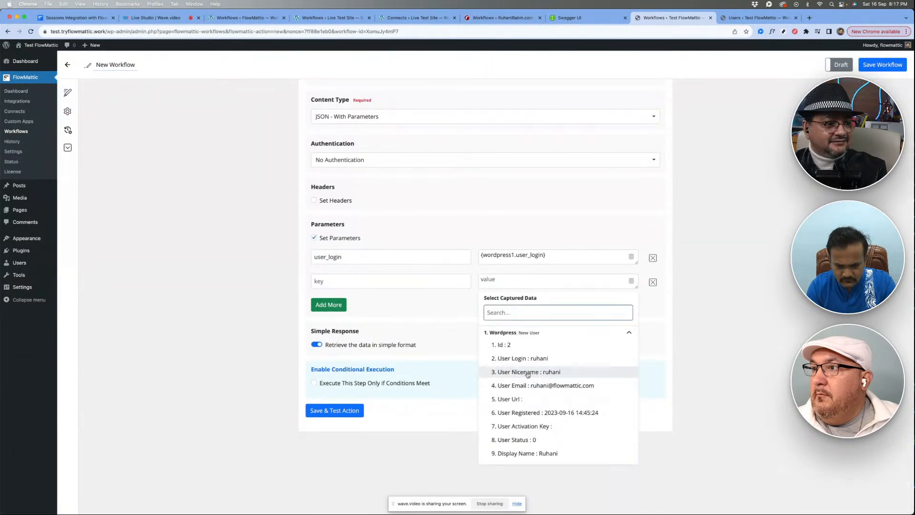
scroll(526, 414, "down", 2)
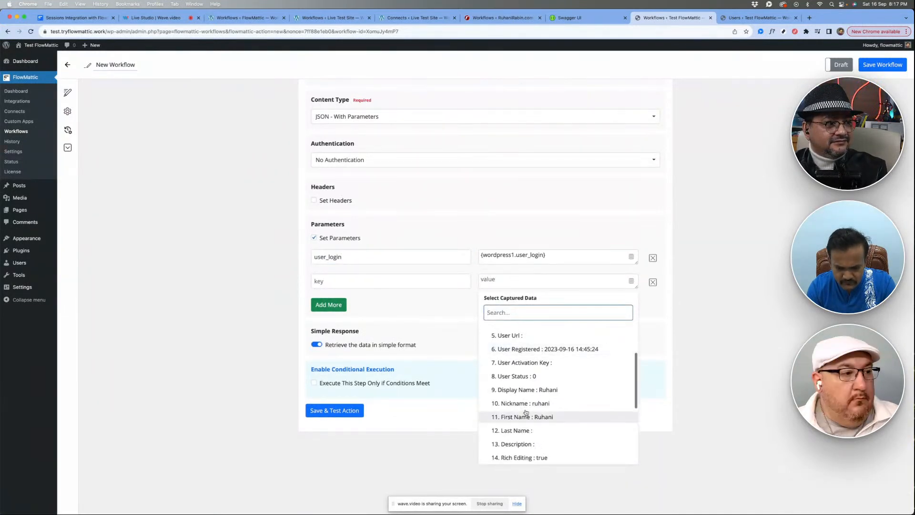
left_click(523, 419)
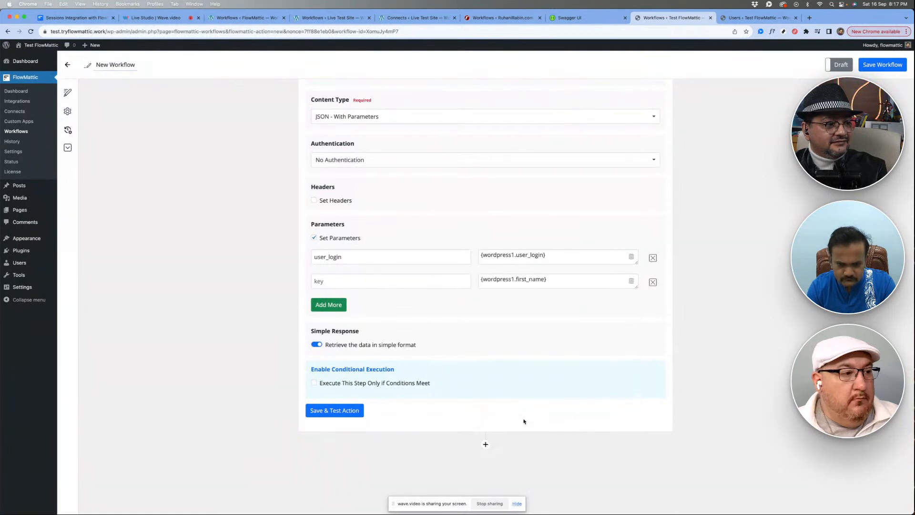
left_click(380, 282)
type("first_")
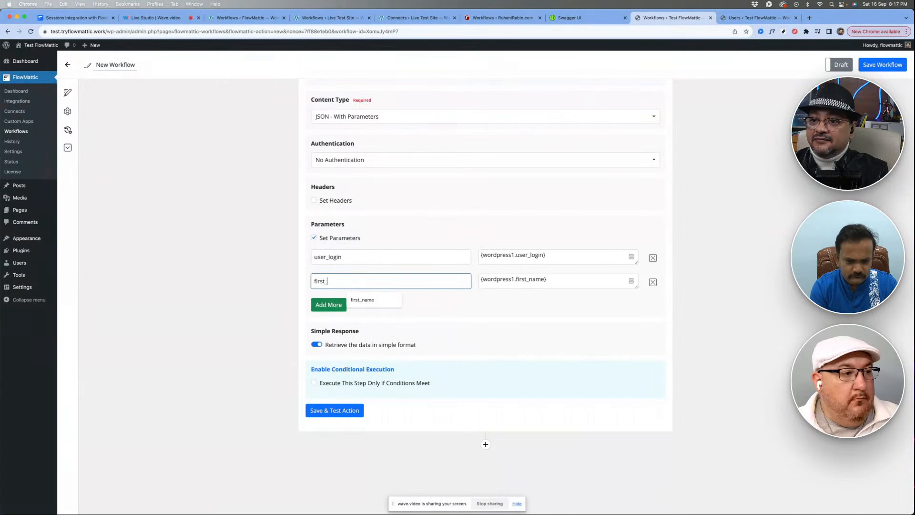
key("Down")
key("Return")
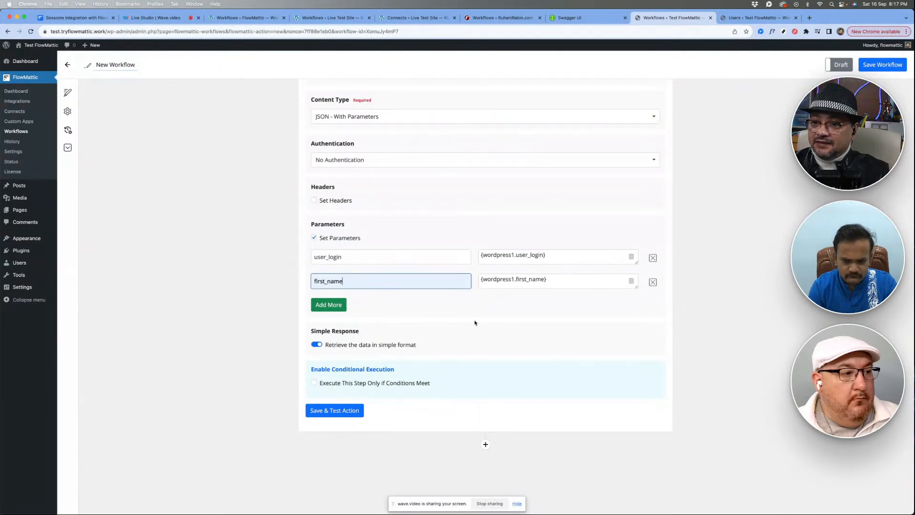
left_click(476, 301)
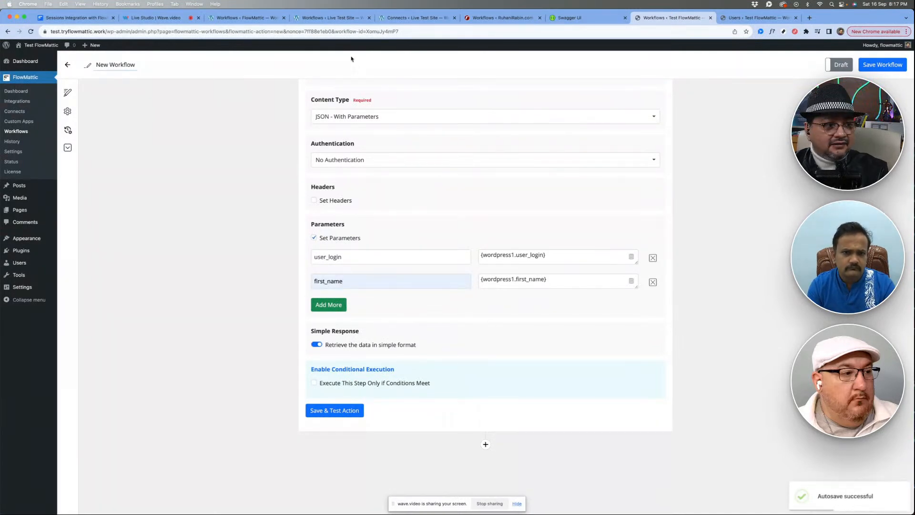
- Switch to the Live Test Site and log out of its WordPress admin account
left_click(329, 17)
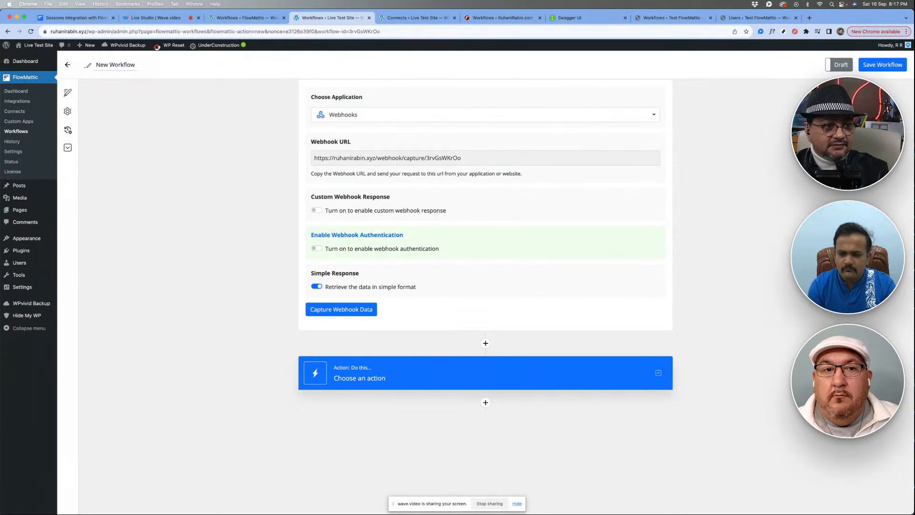
mouse_move(890, 45)
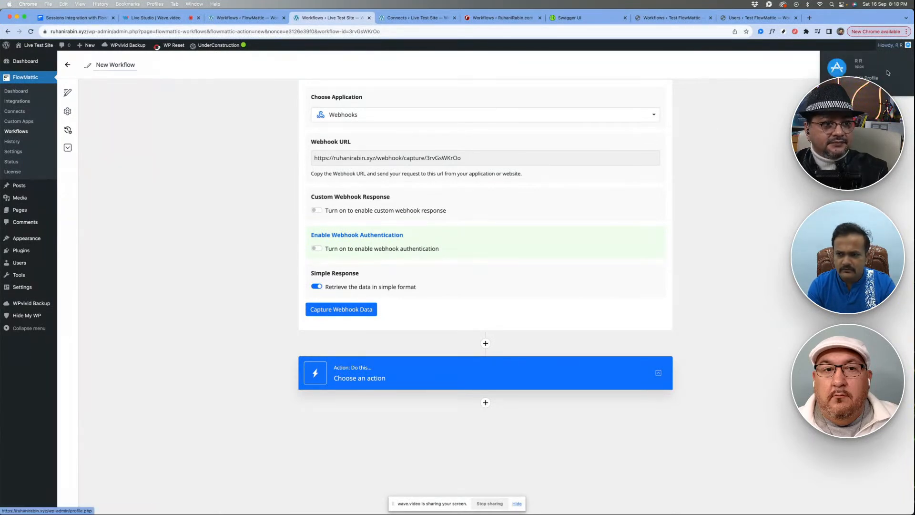
left_click(864, 87)
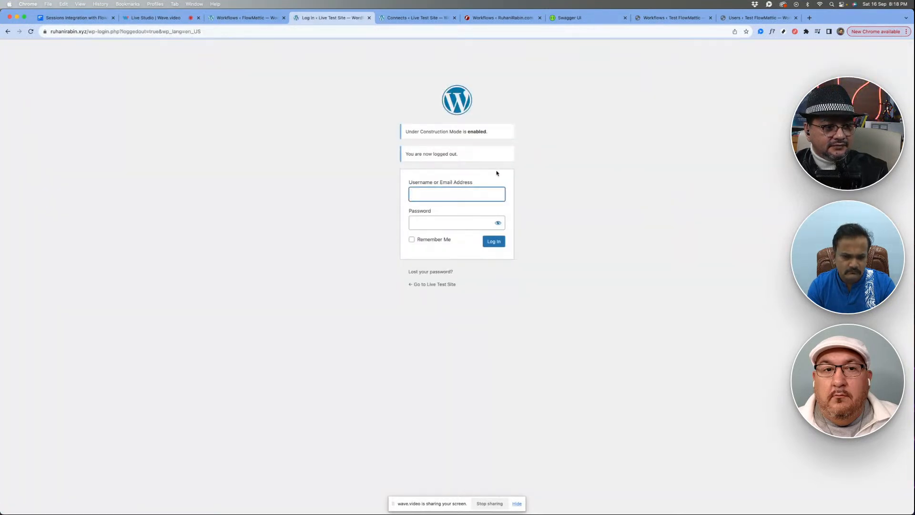
key("super+Tab")
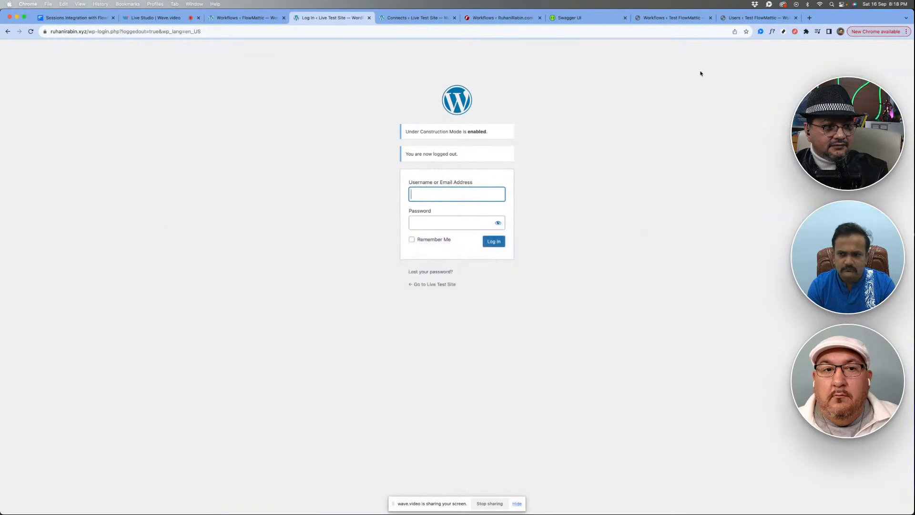
- Add a third parameter to the Test FlowMattic POST action with the key last_name and the captured Last Name as its value
left_click(751, 18)
left_click(662, 19)
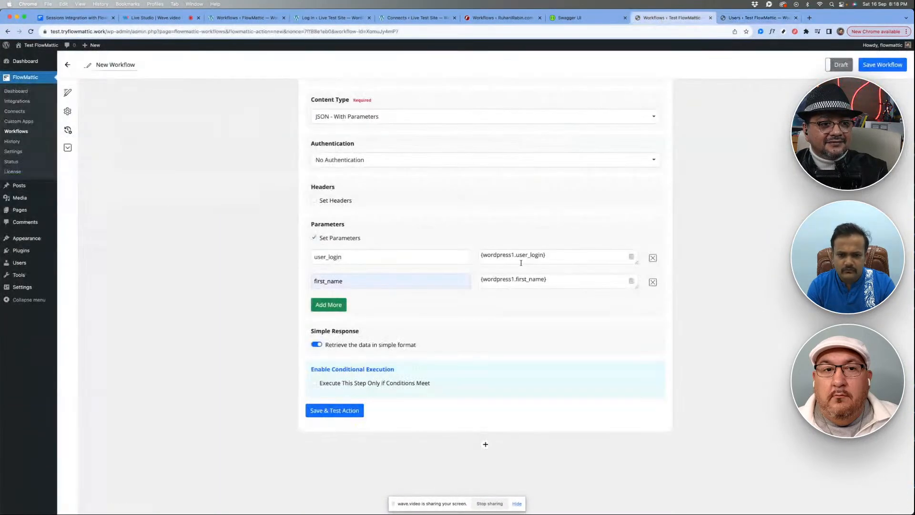
left_click(333, 304)
left_click(370, 305)
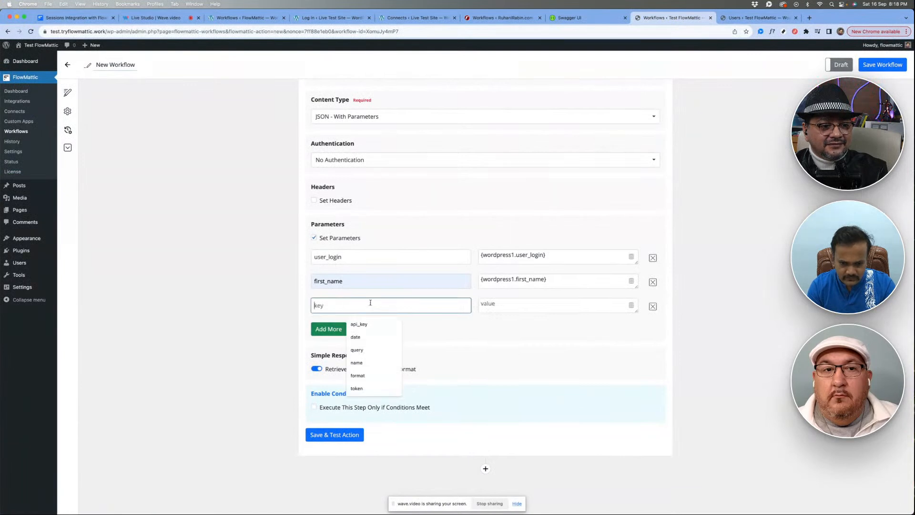
left_click(492, 305)
left_click(513, 361)
scroll(521, 439, "down", 5)
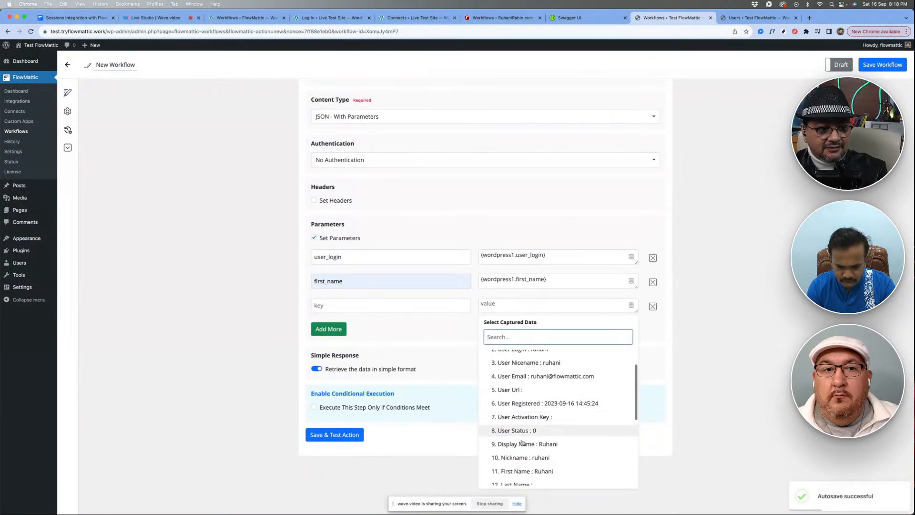
scroll(524, 438, "down", 4)
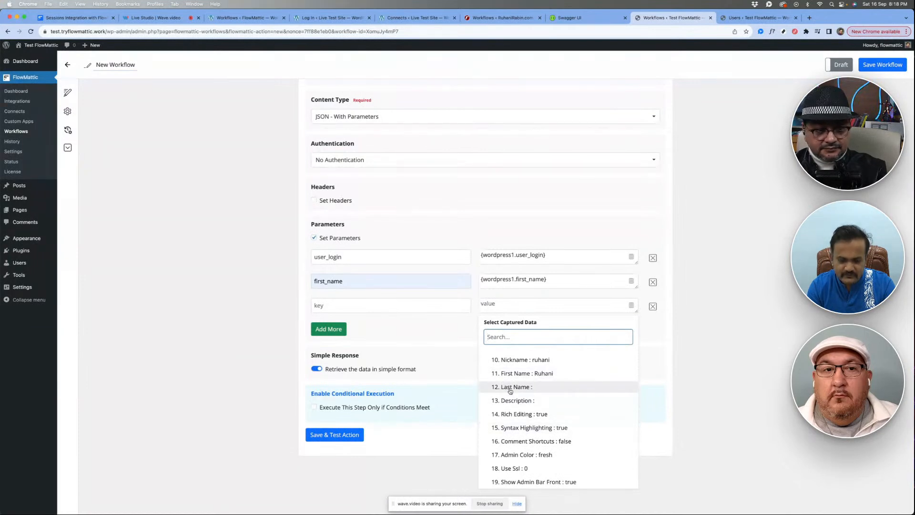
left_click(510, 388)
left_click(405, 304)
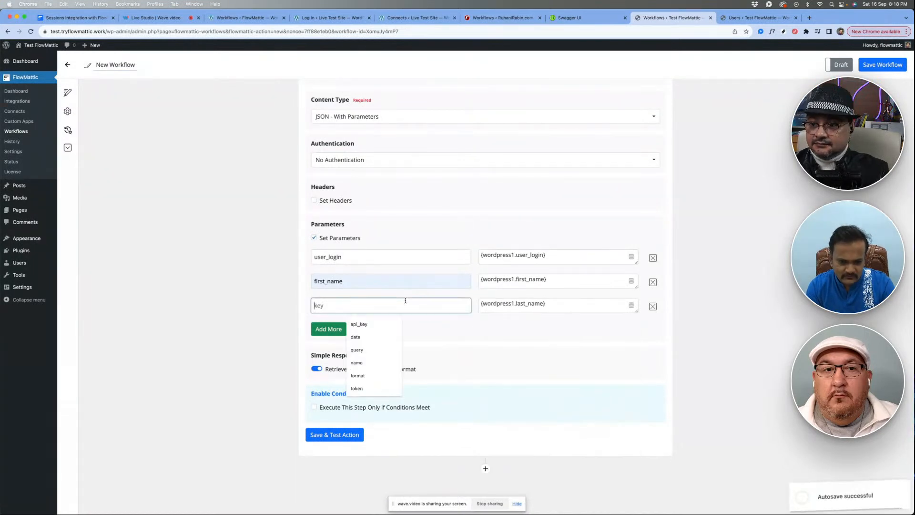
type("lST")
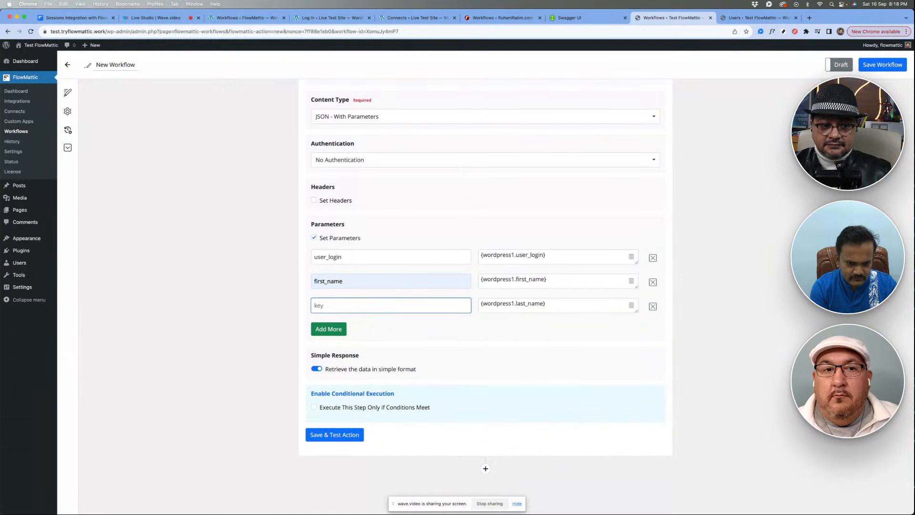
type("last")
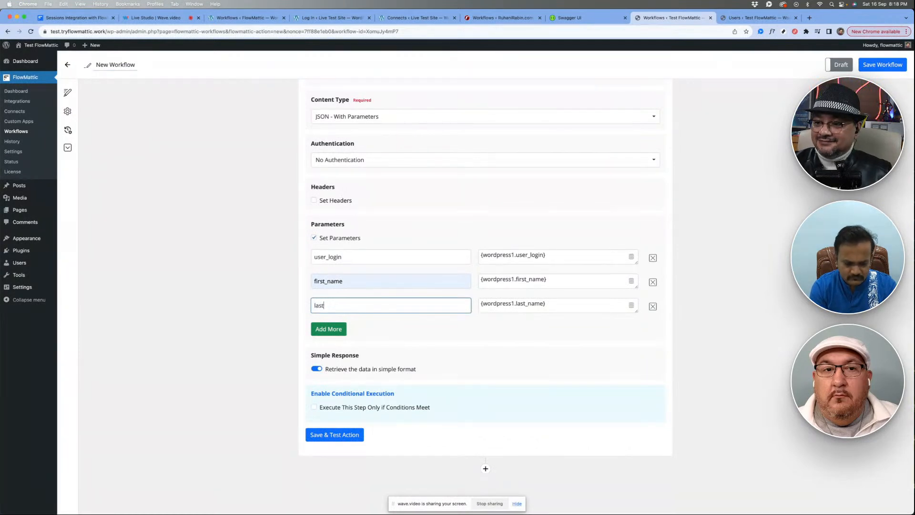
type("_name")
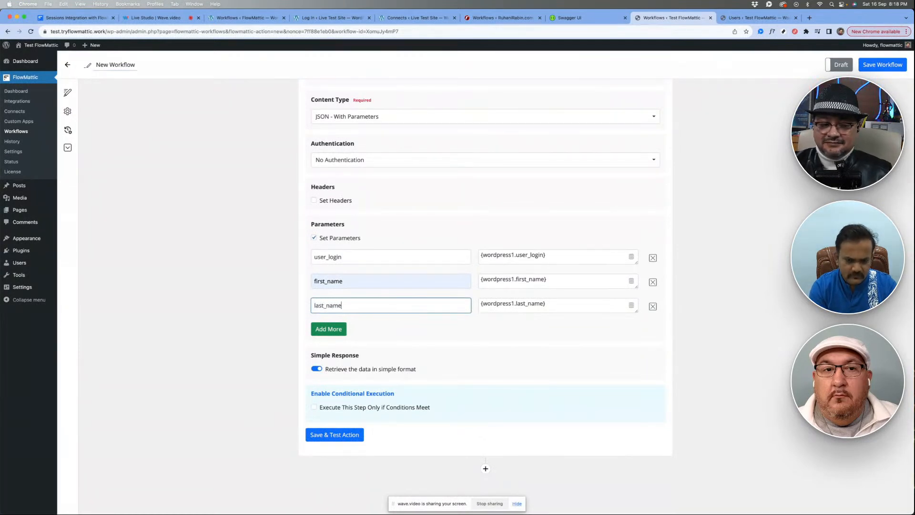
left_click(389, 326)
- Copy the login e-mail from the latest Messenger chat message and paste it as the username on the Live Test Site login page
left_click(321, 22)
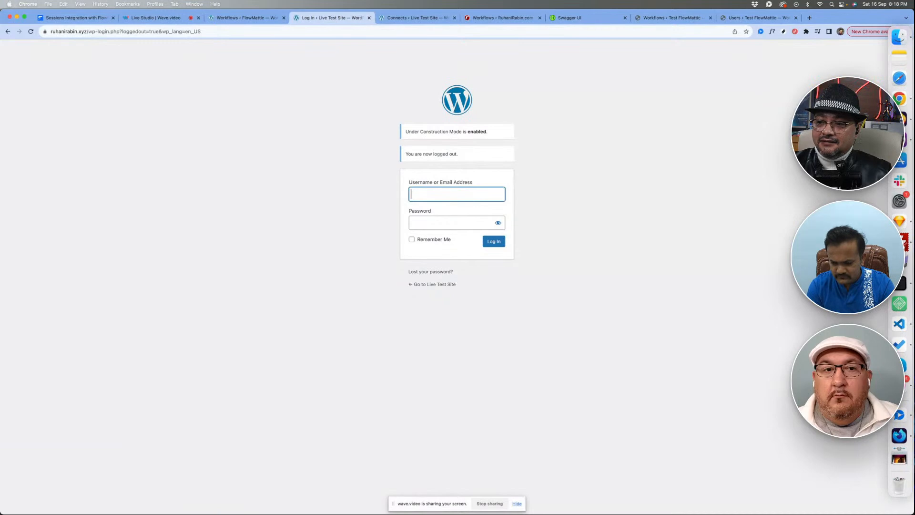
left_click(901, 385)
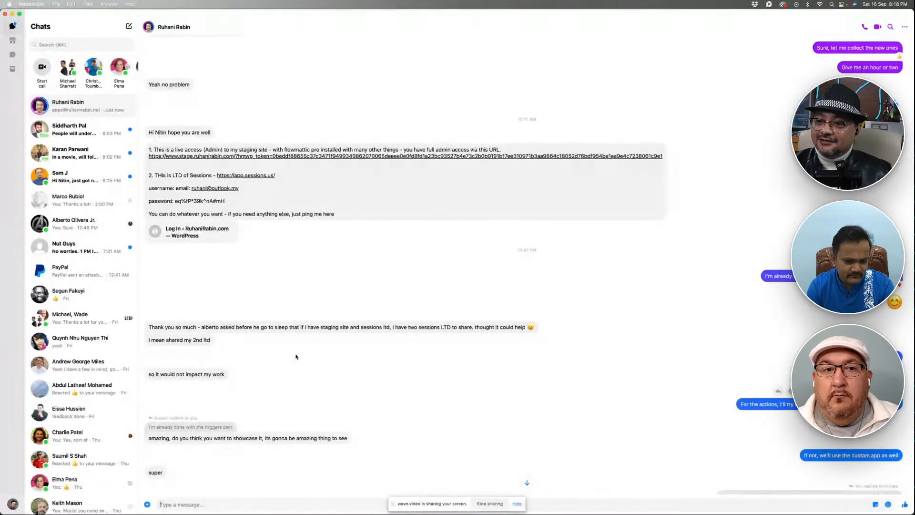
scroll(295, 356, "down", 15)
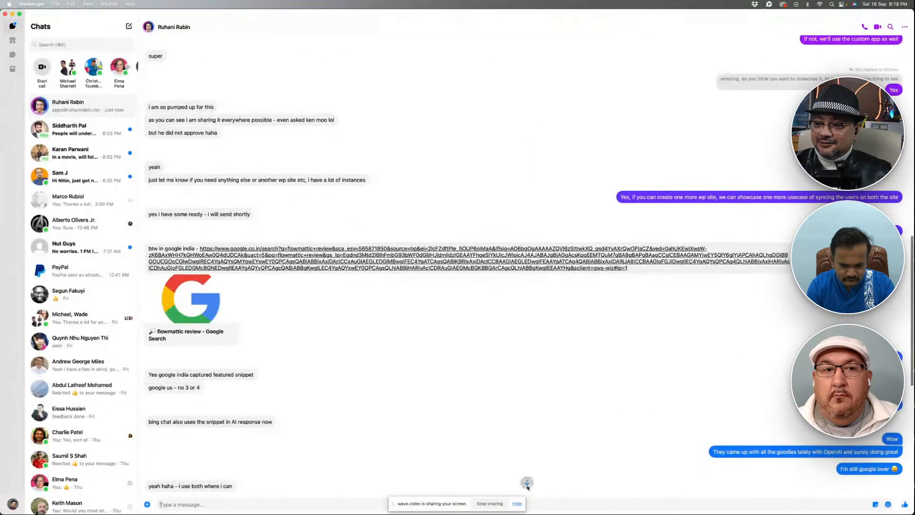
left_click(527, 483)
right_click(172, 481)
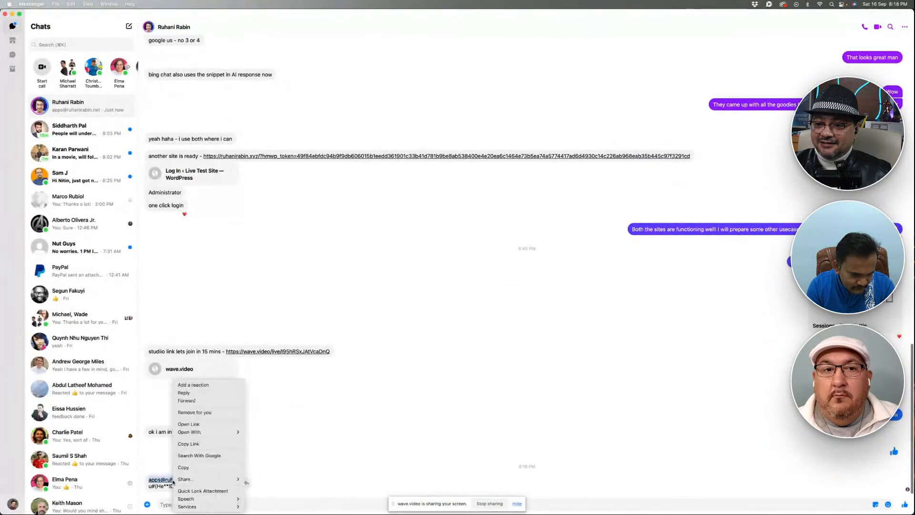
left_click(184, 467)
key("super+Tab")
key("super+v")
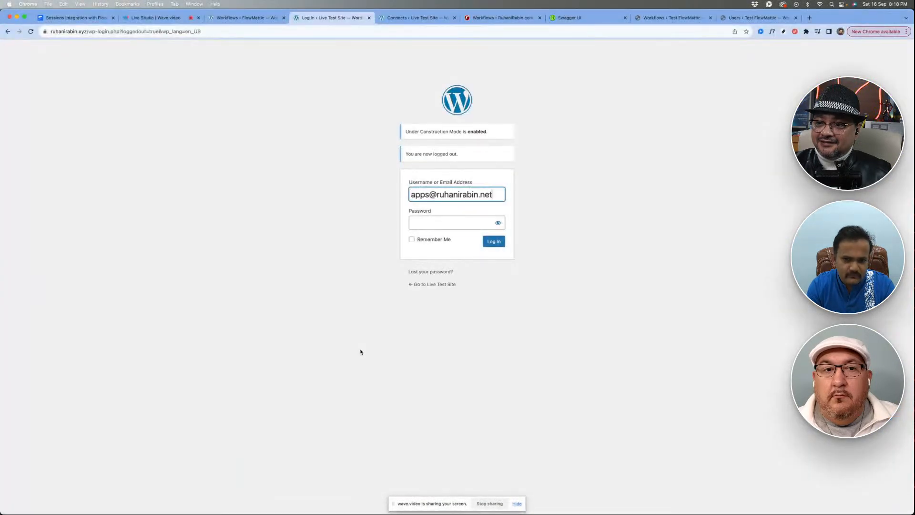
- Copy the account password from the Messenger chat into the password field and try to log in to the Live Test Site
key("Tab")
key("super+Tab")
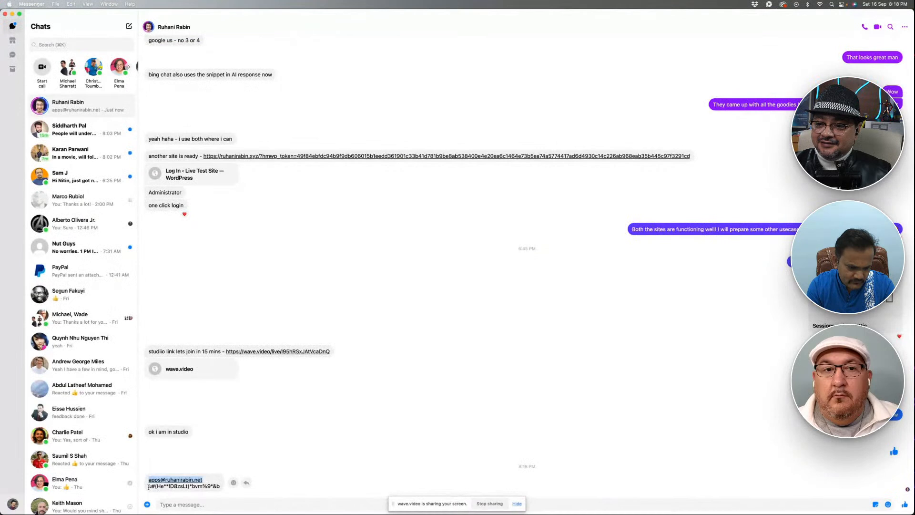
left_click_drag(148, 487, 226, 488)
key("super+c")
key("super+Tab")
key("super+v")
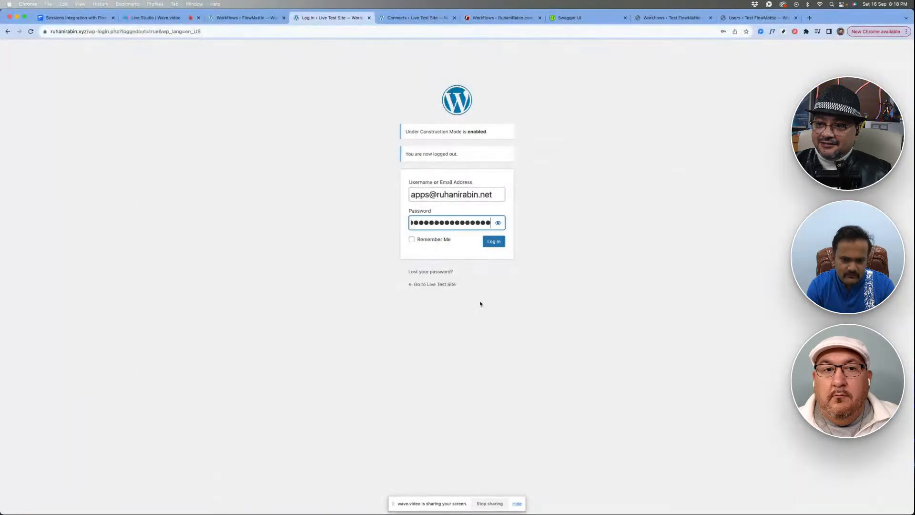
key("Return")
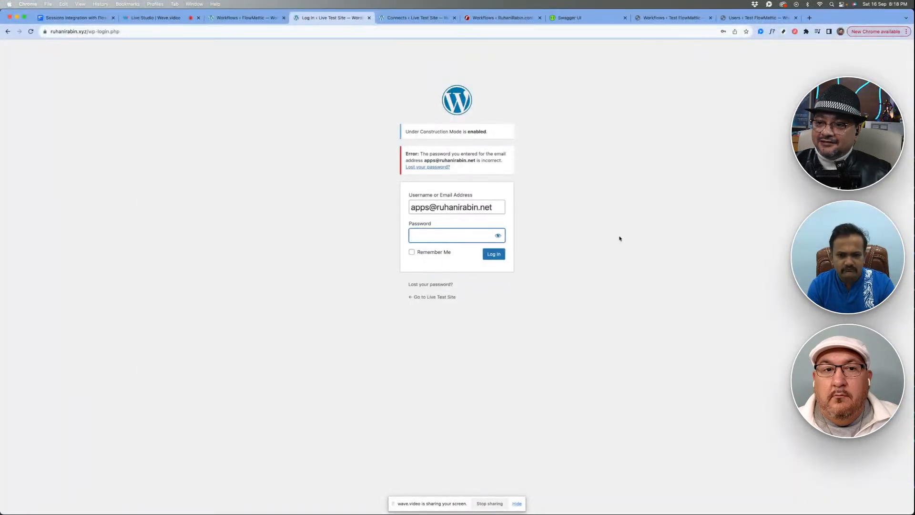
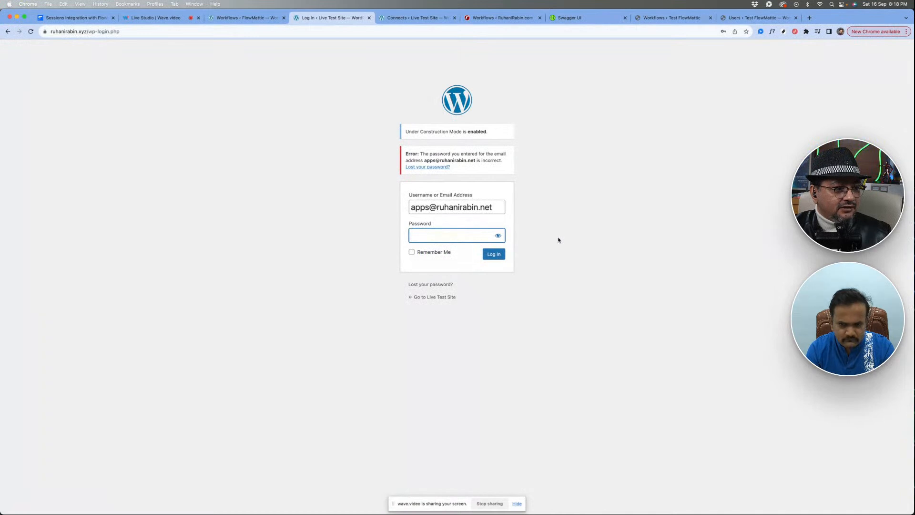
- Paste the copied account password on the Live Test Site login page and retry the login twice
key("super+v")
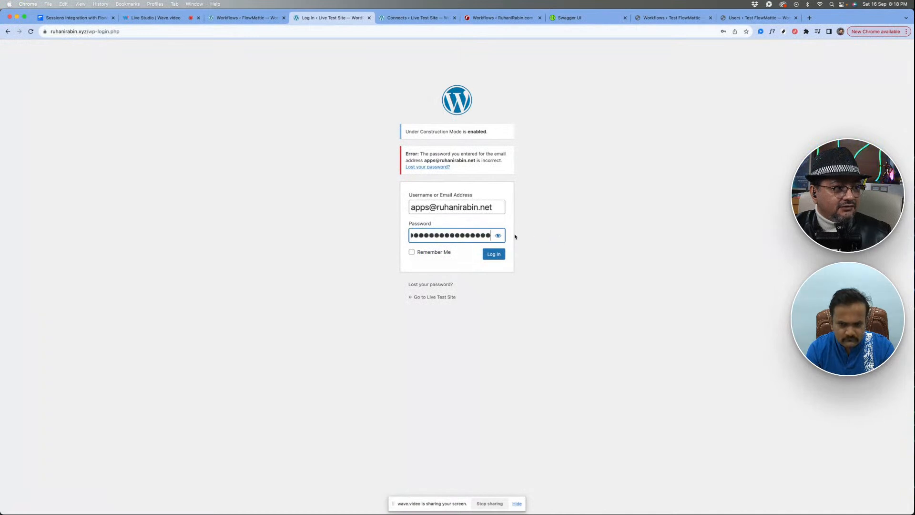
left_click(488, 256)
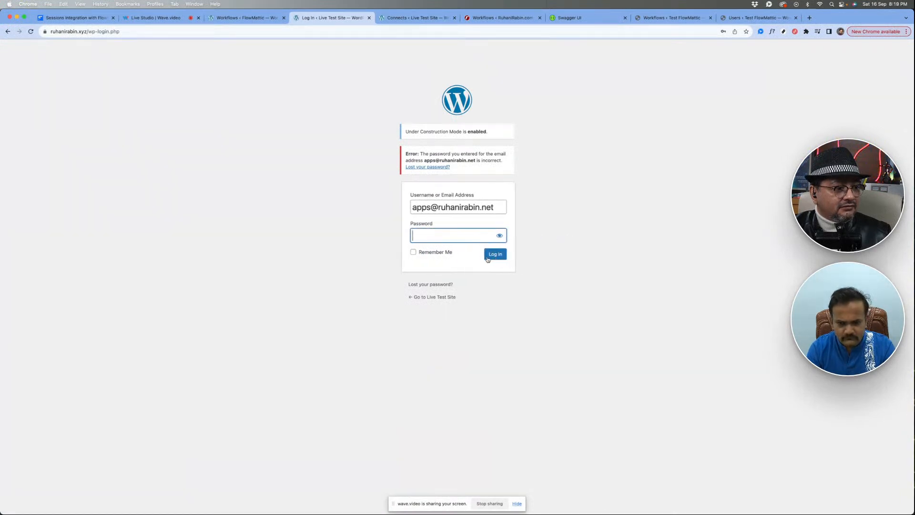
key("super+v")
key("Return")
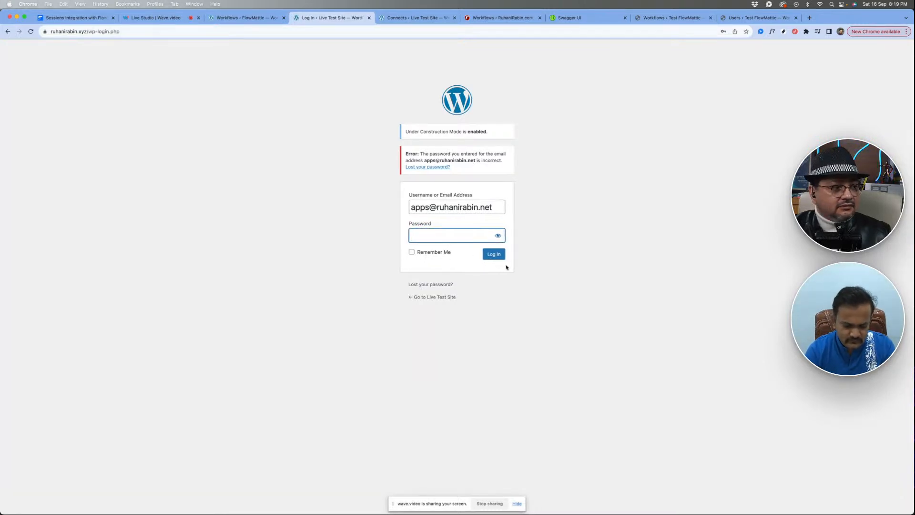
- Check the copied password in Spotlight, clear it there, and try the Live Test Site login with it once more
key("super+space")
key("super+v")
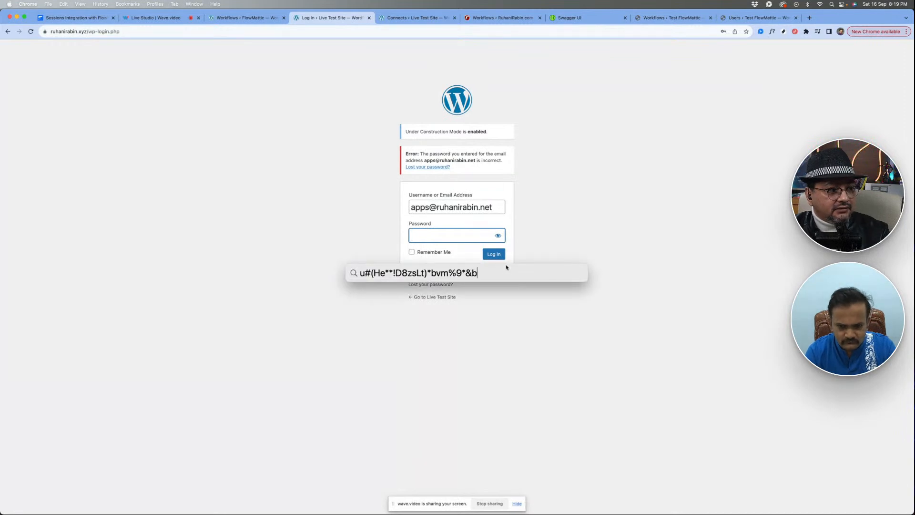
key("super+a")
key("Escape")
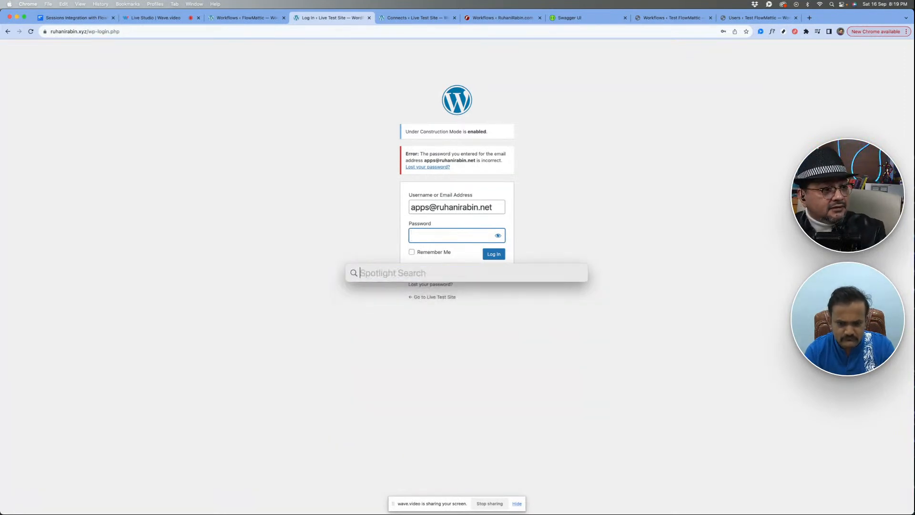
key("Escape")
key("super+v")
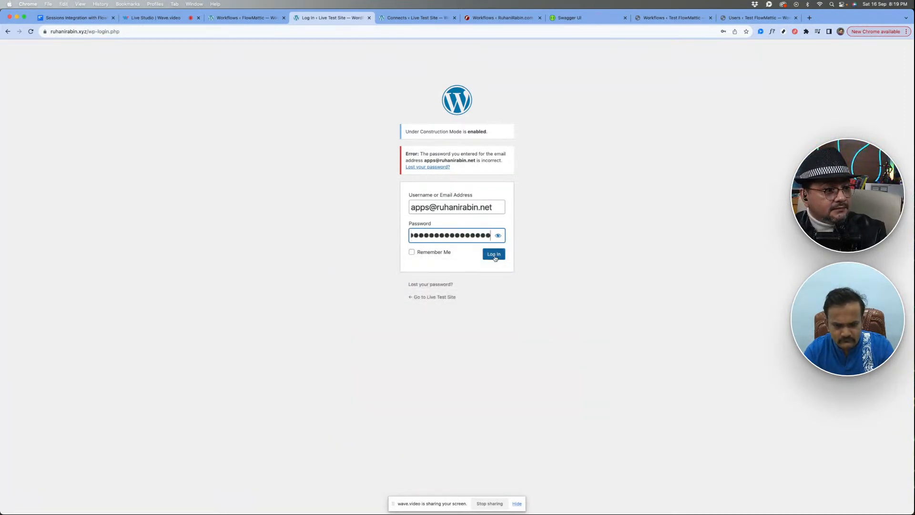
left_click(495, 258)
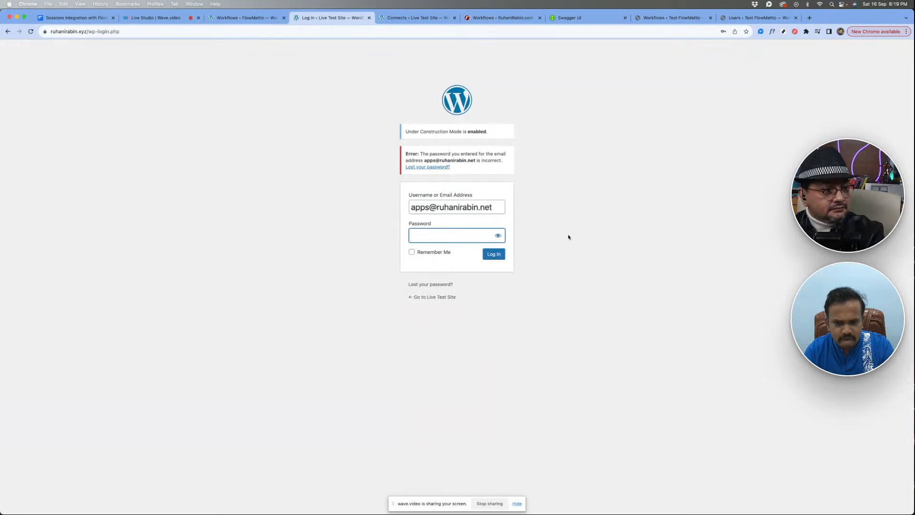
- Fill in the account password again, log in to the Live Test Site, and dismiss the browser's save-password prompt
key("super+space")
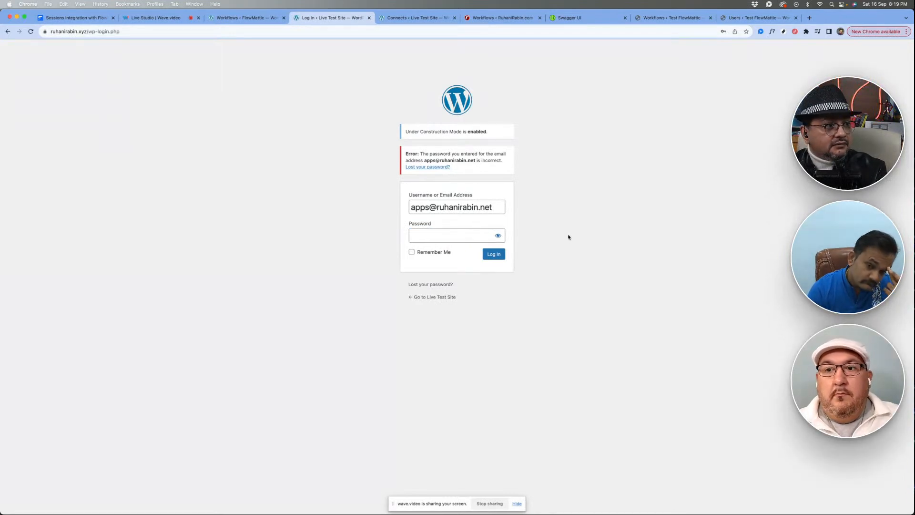
left_click(446, 230)
key("super+v")
left_click(493, 256)
left_click(492, 256)
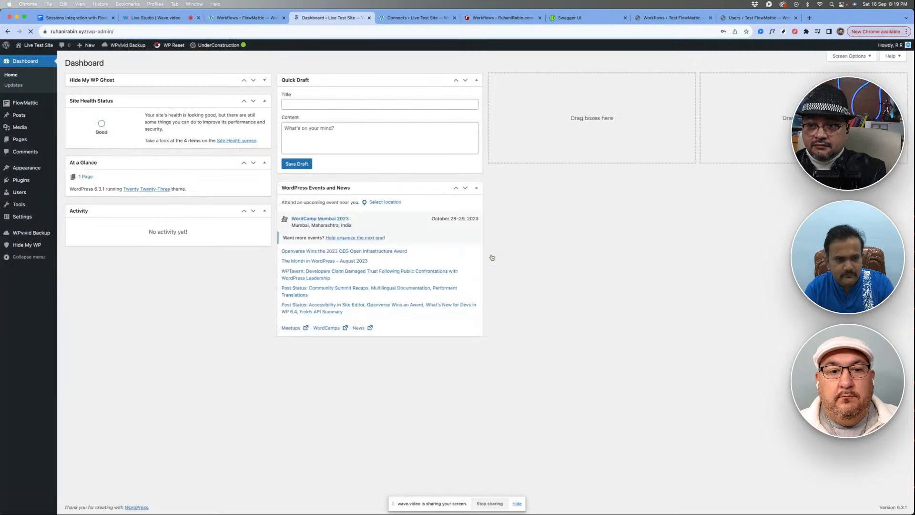
left_click(746, 43)
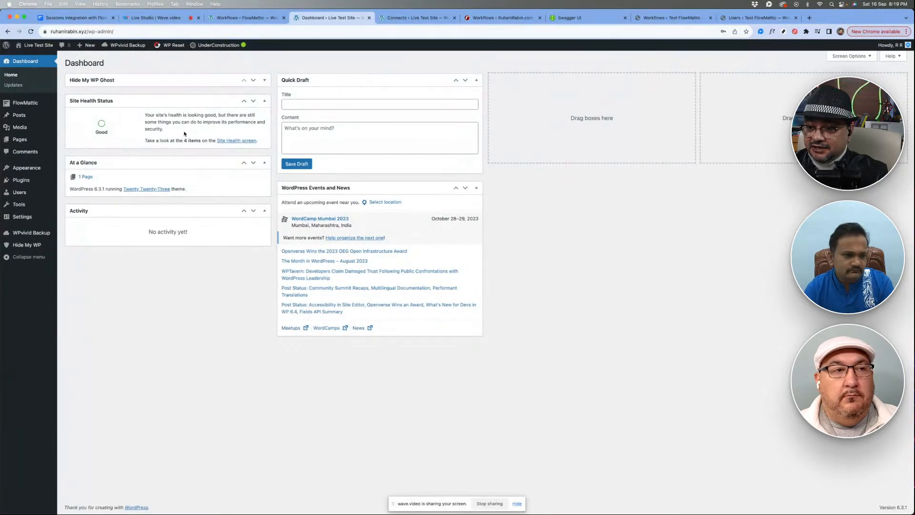
- Try to open the Add New User page, reload the dashboard, and try it again
mouse_move(17, 195)
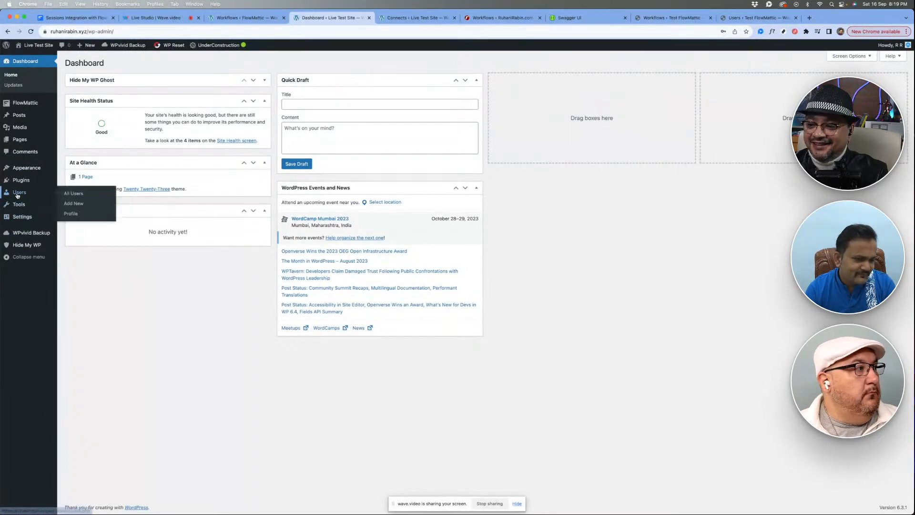
left_click(72, 204)
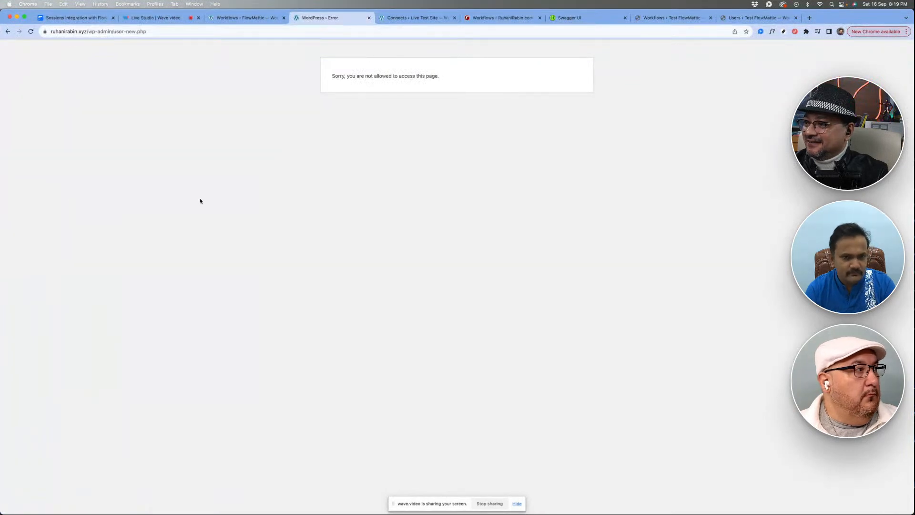
scroll(200, 200, "left", 5)
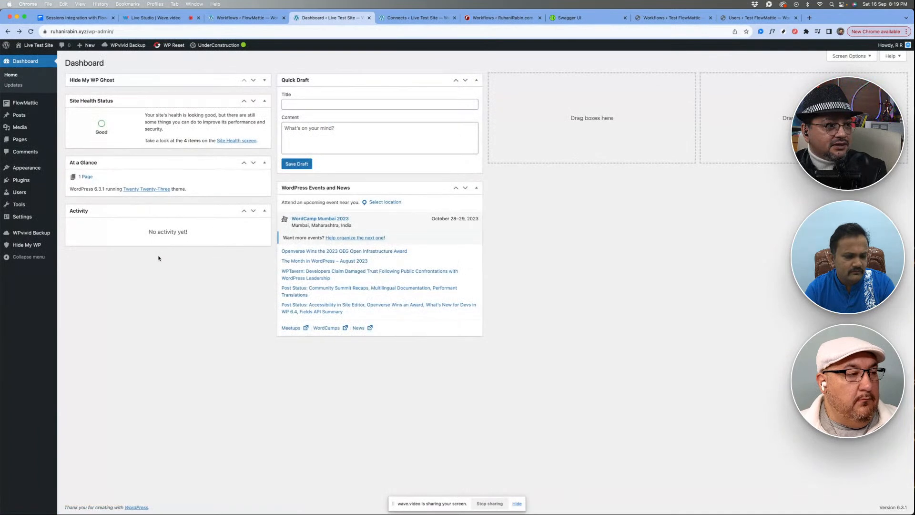
key("super+r")
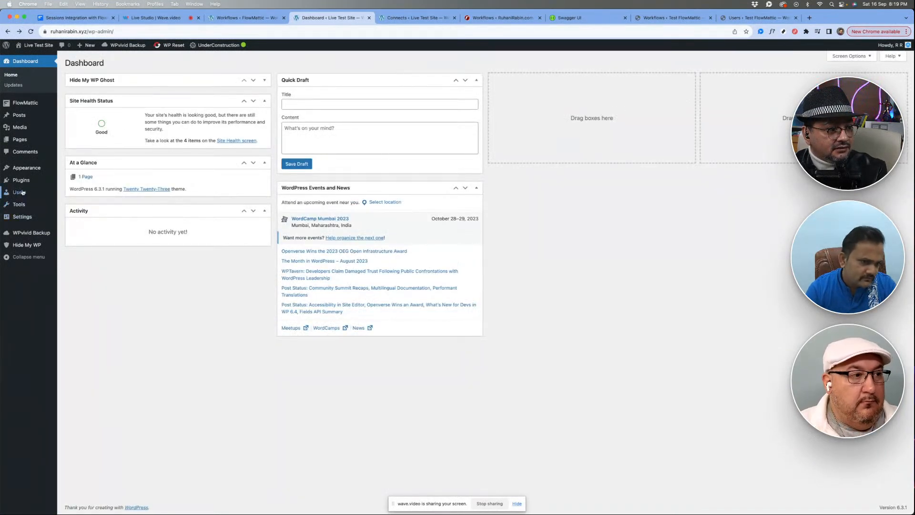
mouse_move(22, 193)
left_click(82, 204)
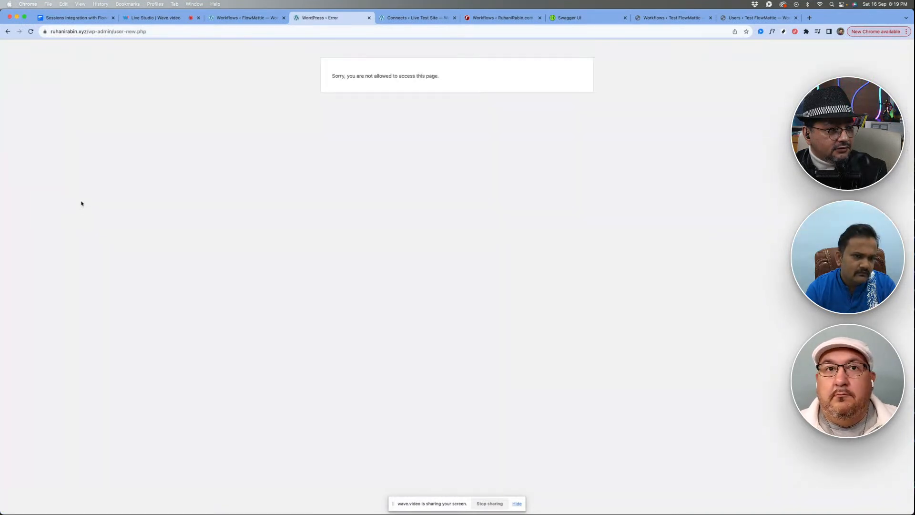
scroll(81, 204, "left", 5)
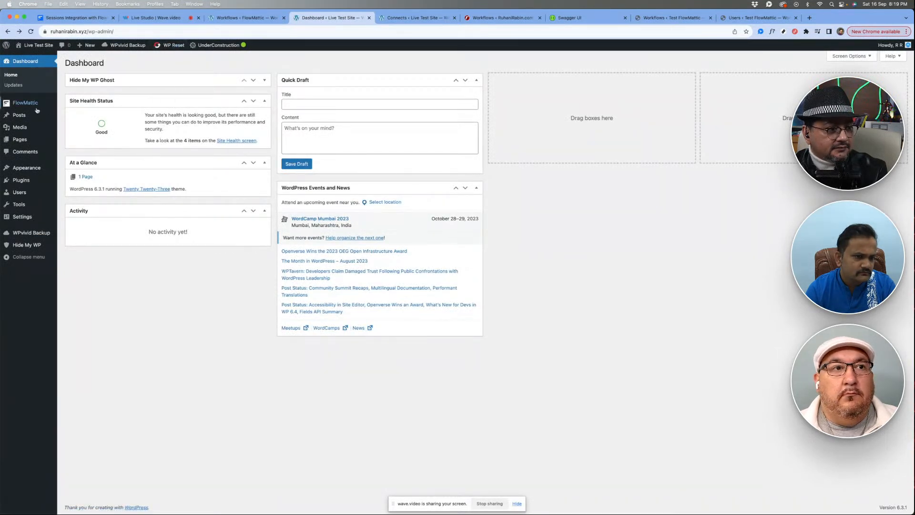
mouse_move(37, 110)
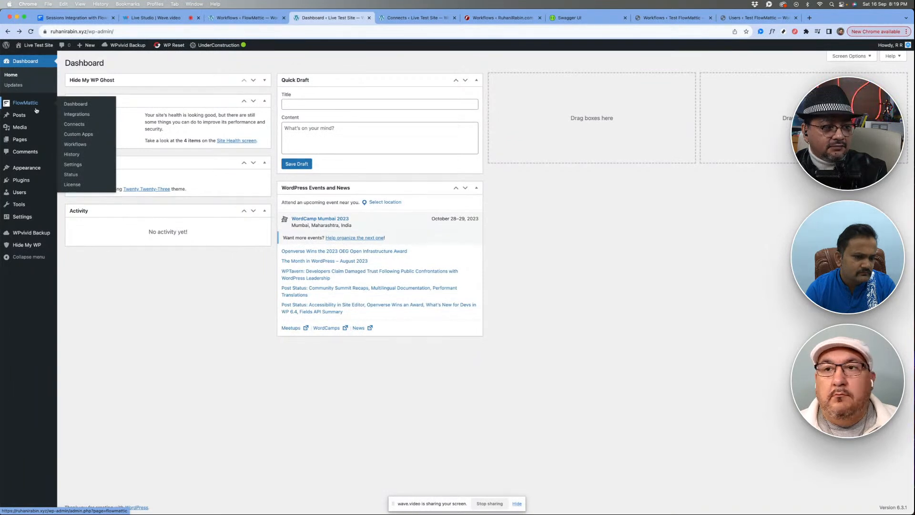
mouse_move(54, 232)
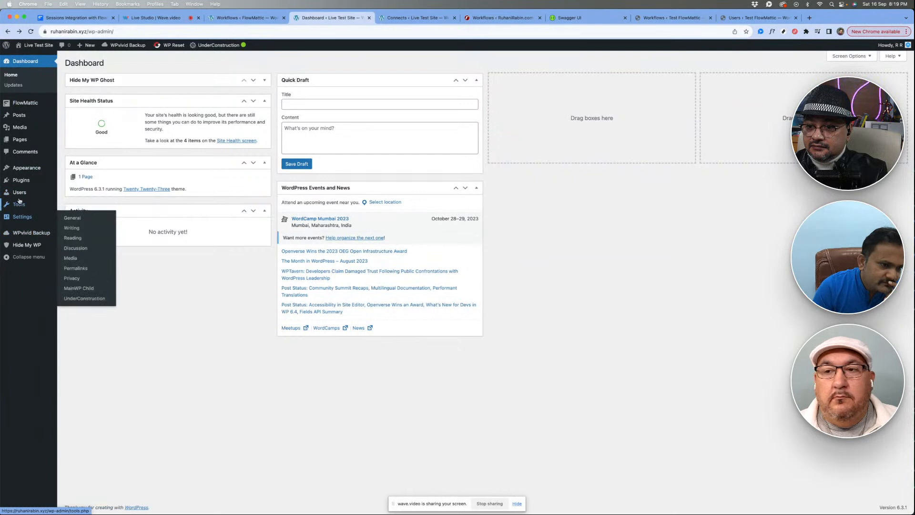
mouse_move(48, 192)
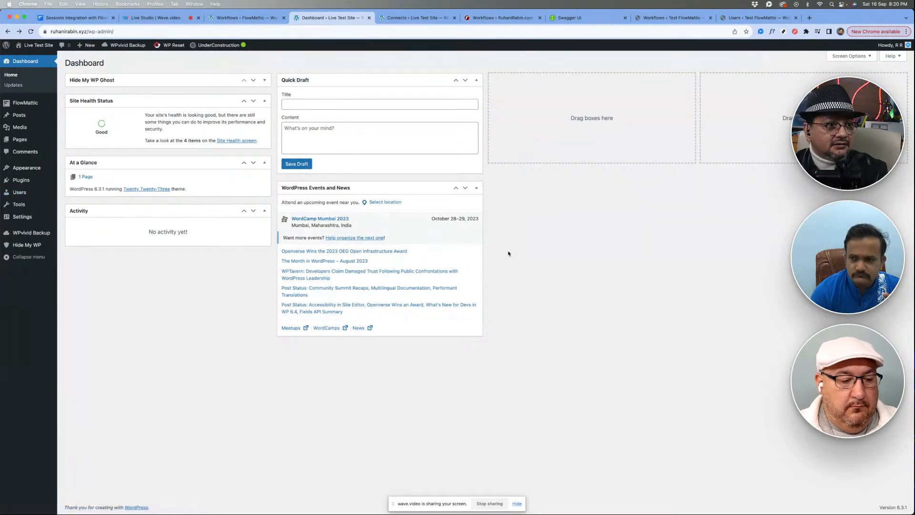
- Log out of the Live Test Site and paste the account password into the login form's password field
mouse_move(895, 45)
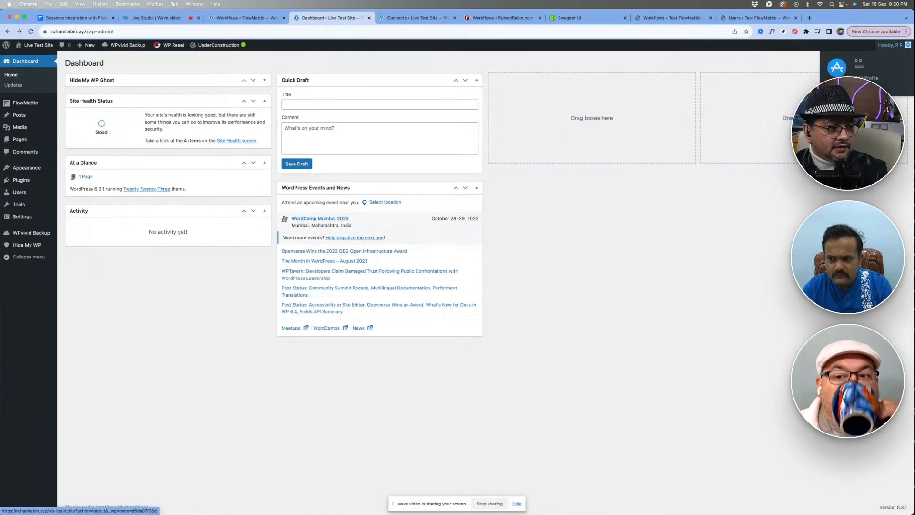
left_click(864, 87)
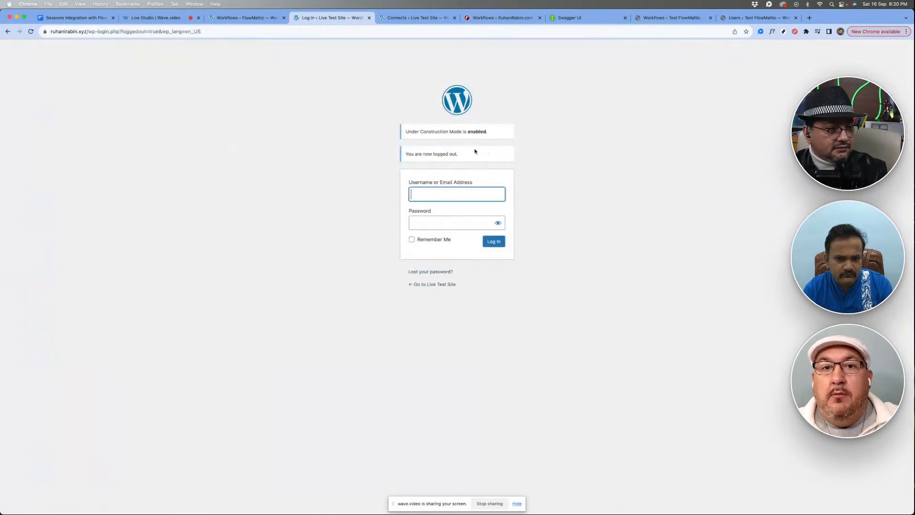
left_click(420, 223)
key("super+v")
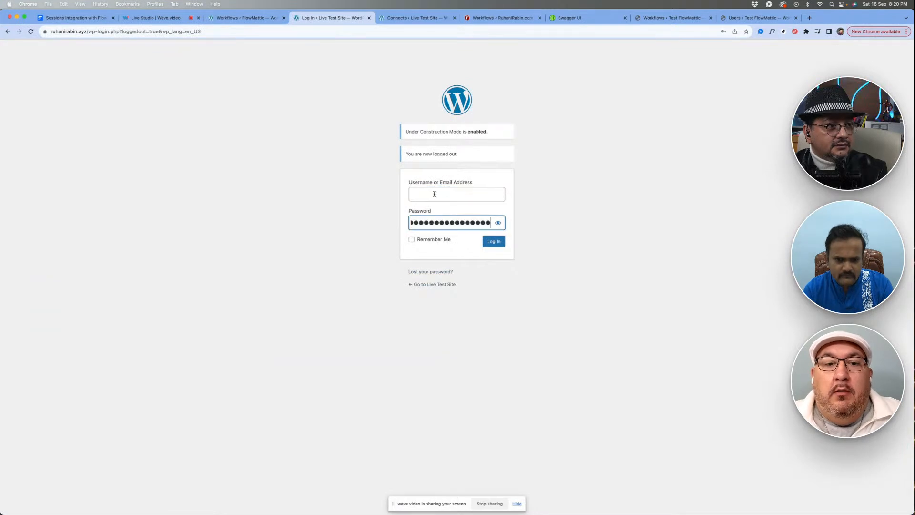
- Copy the other login e-mail from the latest Messenger chat message, paste it as the username, and log in to the Live Test Site
left_click(441, 194)
key("super+Tab")
right_click(159, 486)
key("super+c")
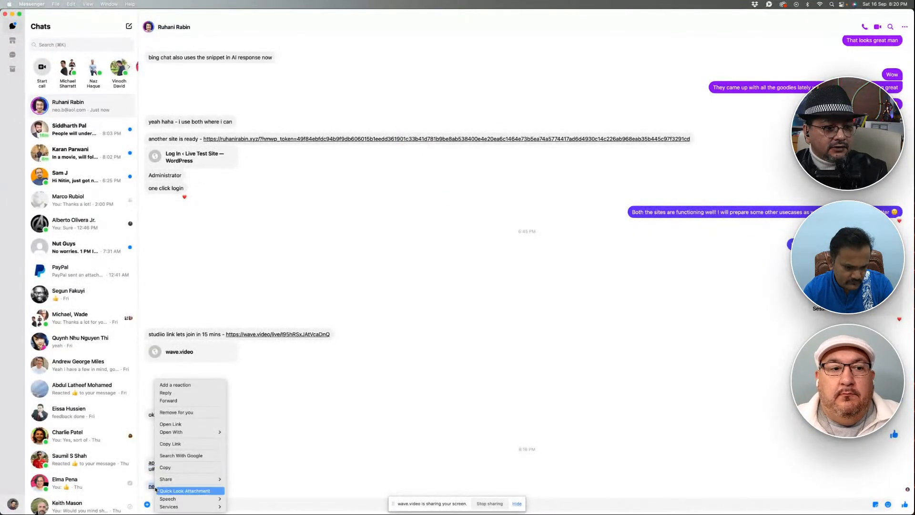
left_click(169, 466)
key("super+Tab")
key("super+v")
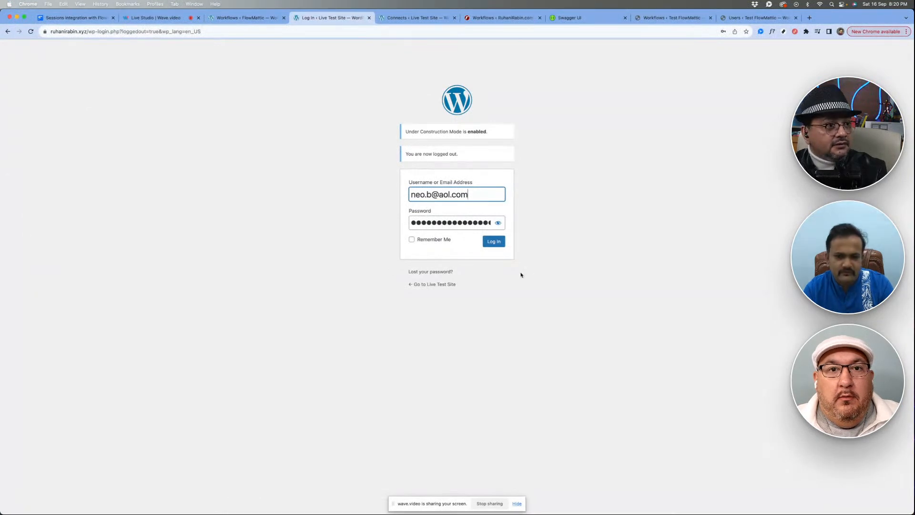
left_click(491, 242)
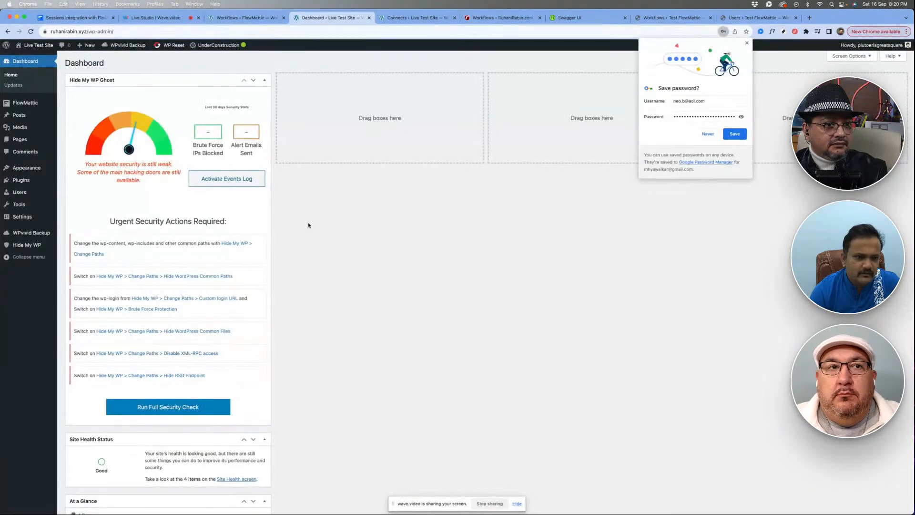
- Open the Add New User page on the Live Test Site and dismiss the browser's save-password prompt
mouse_move(18, 196)
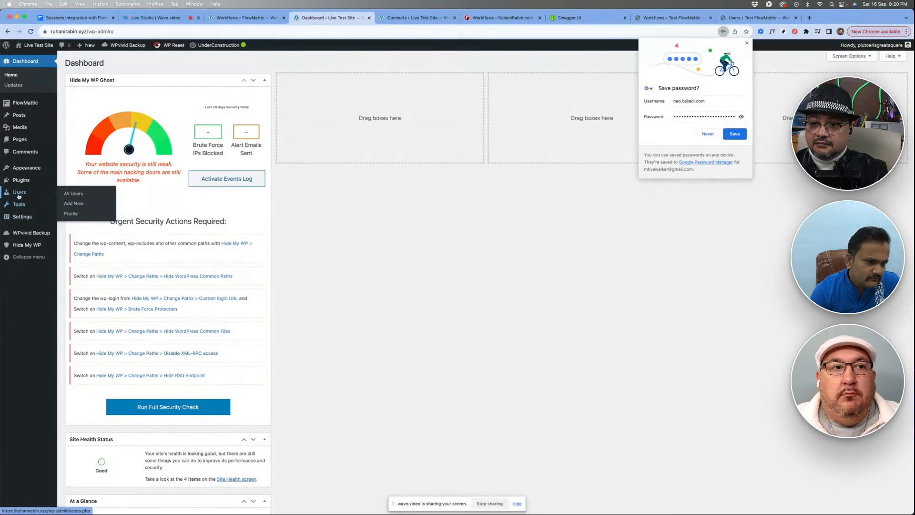
left_click(74, 204)
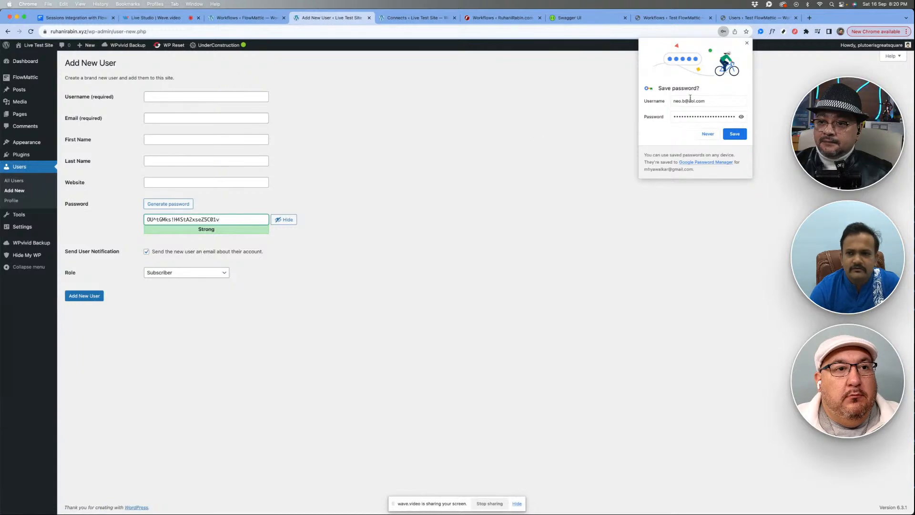
left_click(747, 43)
- Create a new FlowMattic workflow on the Live Test Site with Webhook as its trigger
mouse_move(29, 77)
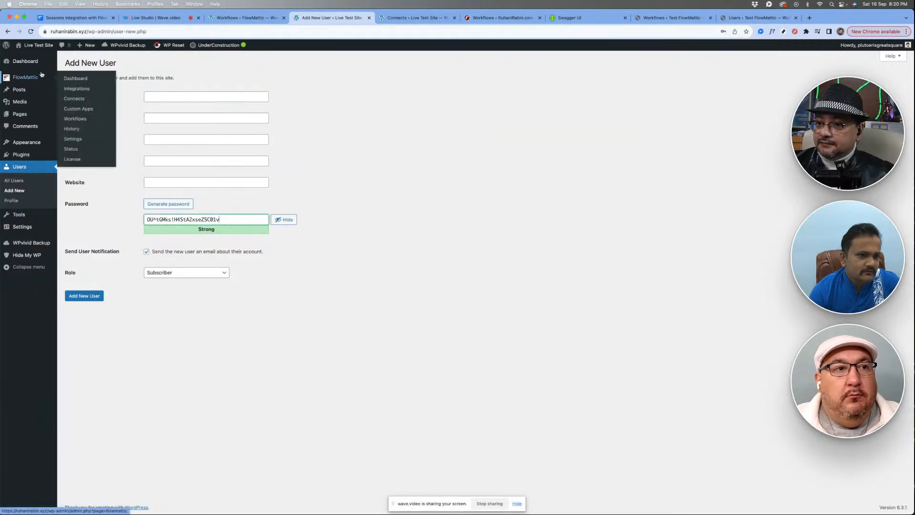
left_click(75, 119)
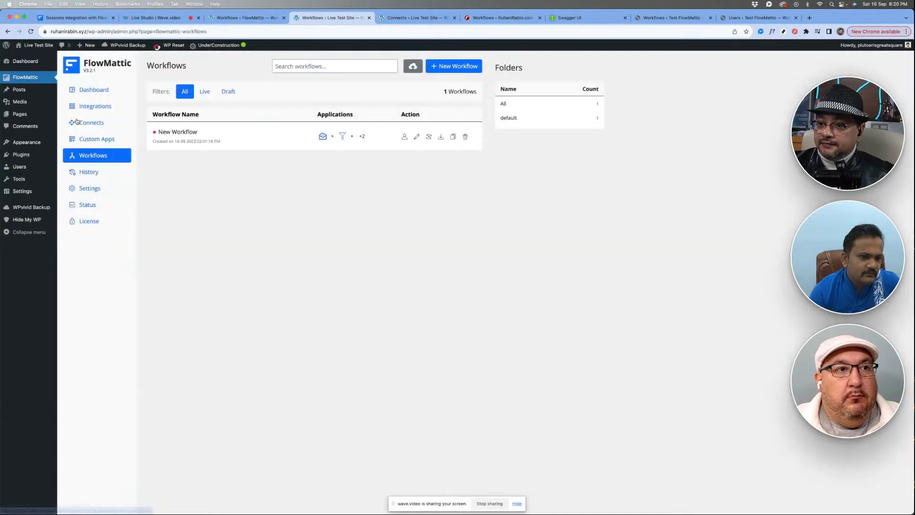
left_click(453, 65)
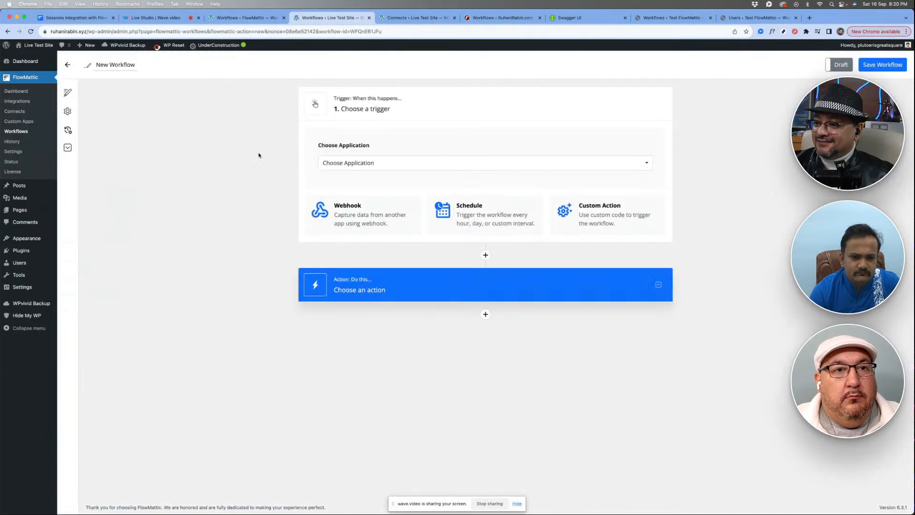
left_click(355, 214)
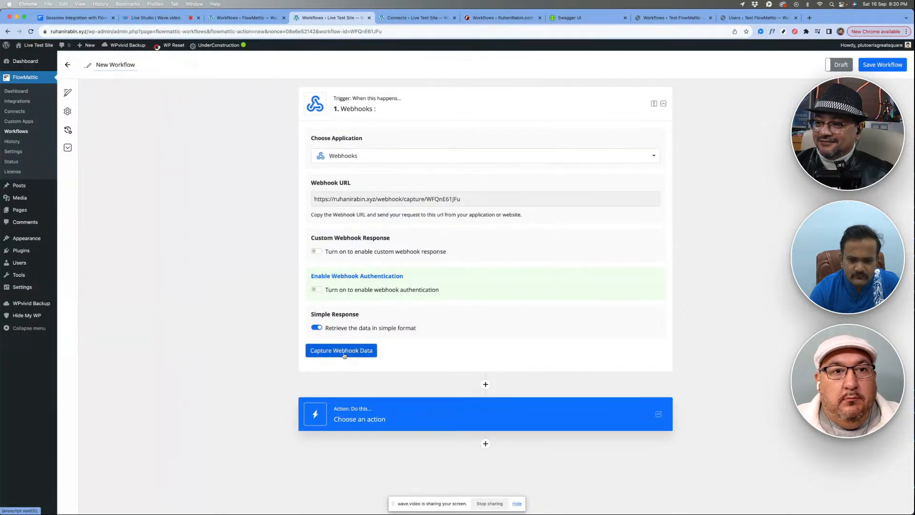
- Replace the API Endpoint URL of the Test FlowMattic workflow's POST action with the new Live Test Site webhook URL
left_click(672, 18)
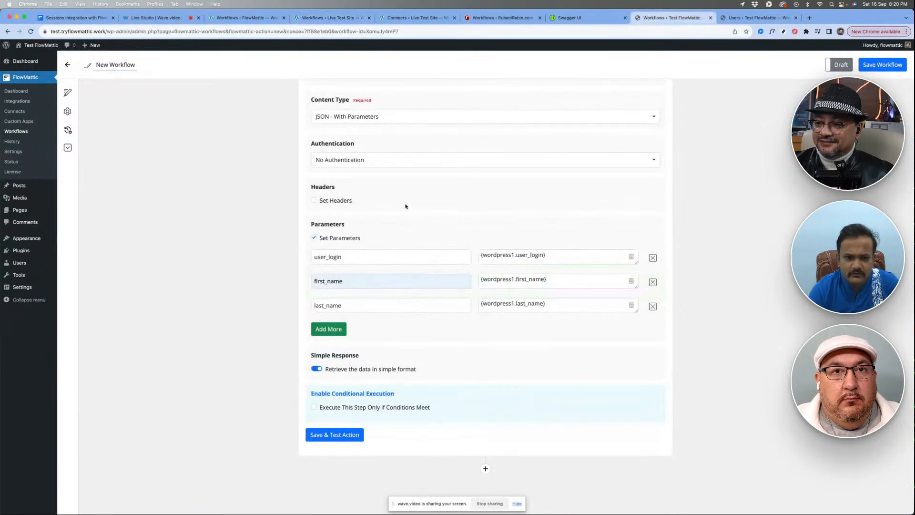
scroll(415, 211, "up", 5)
triple_click(388, 239)
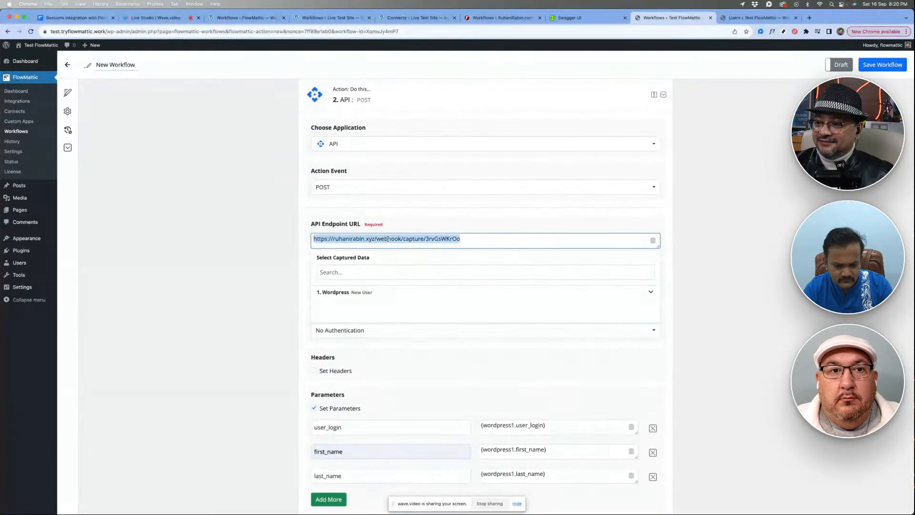
key("super+v")
left_click(260, 267)
scroll(259, 266, "down", 5)
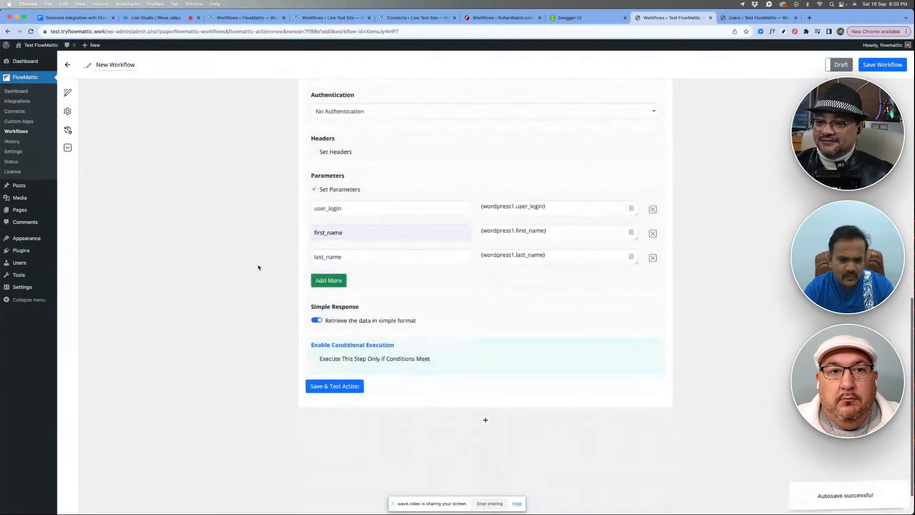
scroll(439, 224, "up", 15)
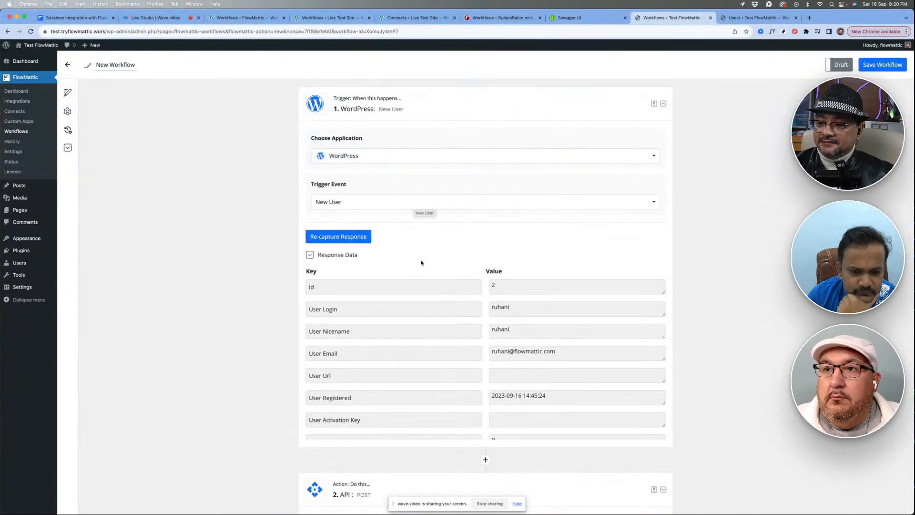
- Review the API POST action's endpoint, content type and parameters on Test FlowMattic alongside the webhook trigger on the Live Test Site
scroll(421, 263, "down", 10)
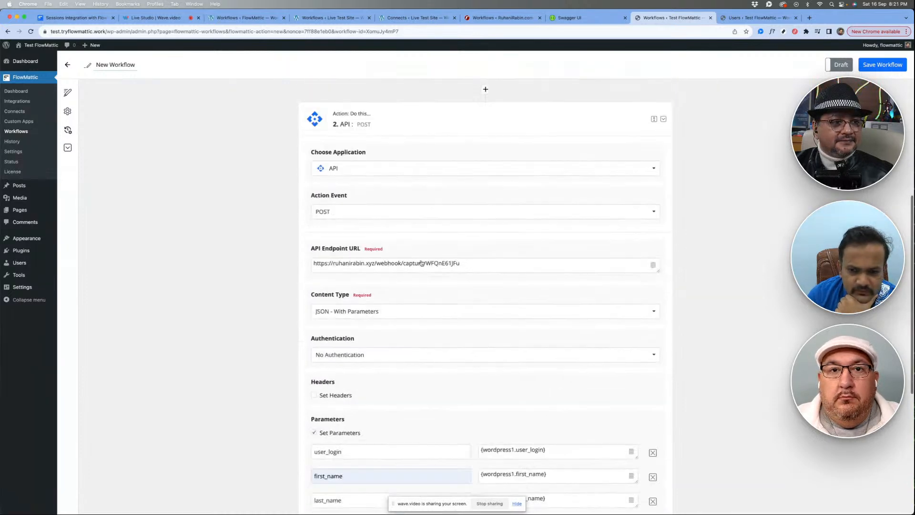
scroll(421, 262, "down", 2)
scroll(421, 303, "up", 1)
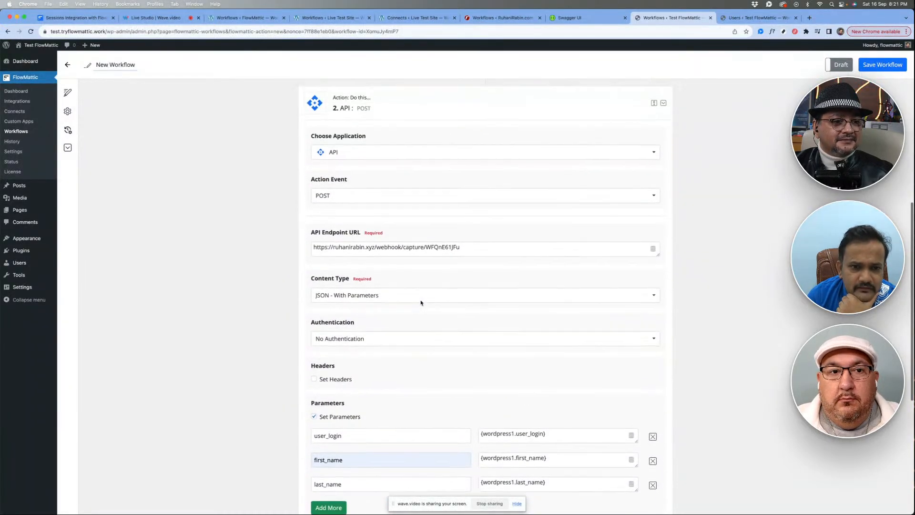
scroll(421, 303, "up", 5)
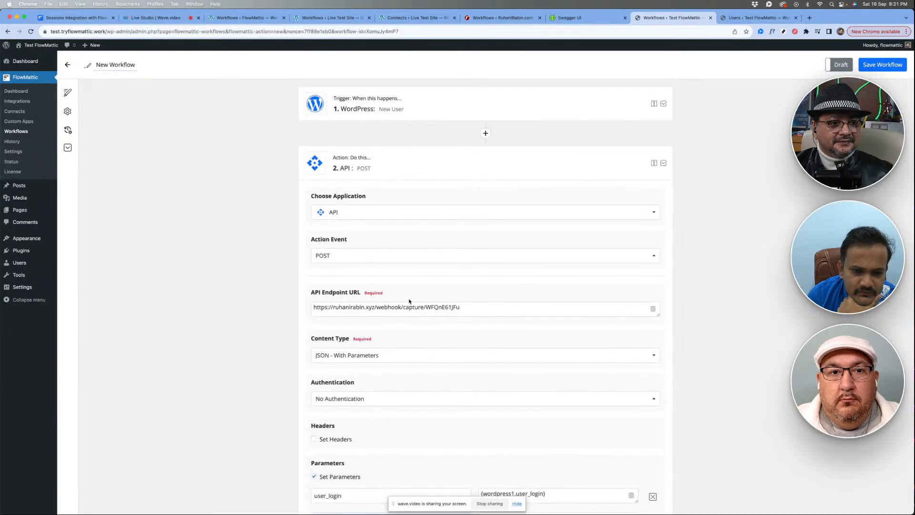
scroll(411, 343, "down", 3)
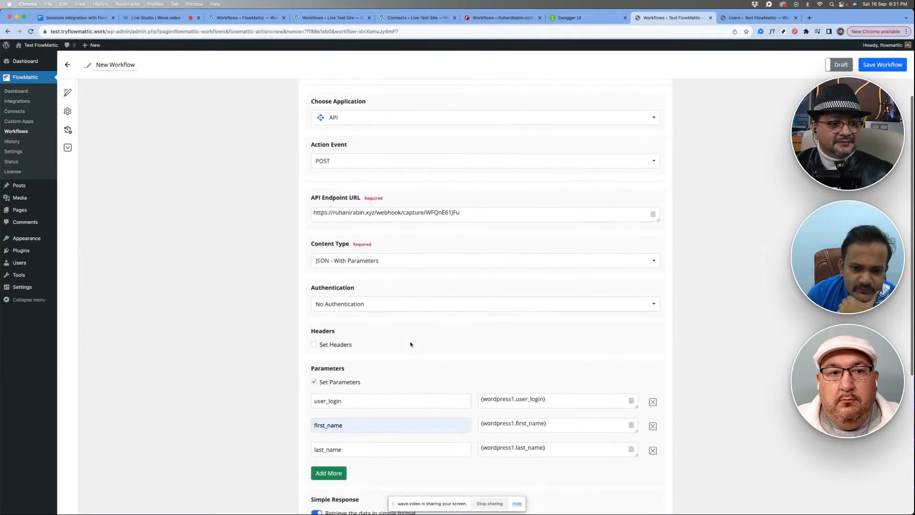
scroll(411, 344, "down", 6)
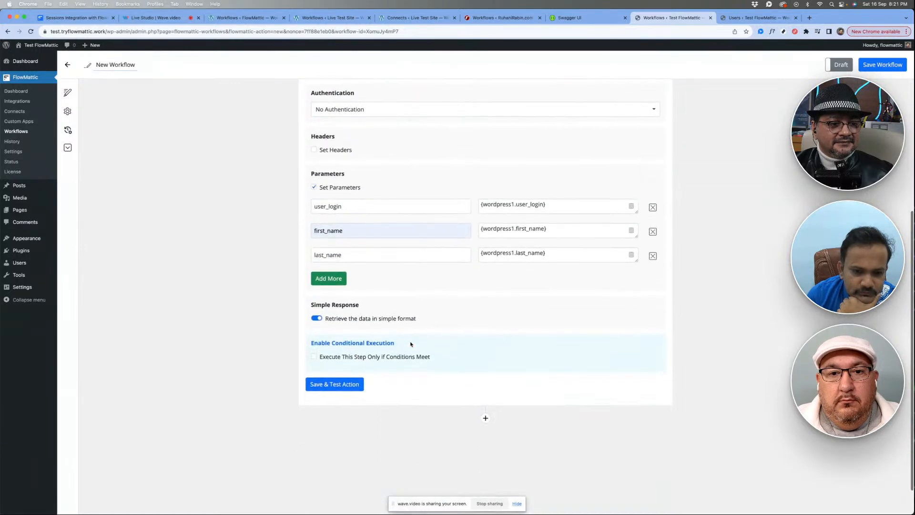
left_click(250, 18)
left_click(334, 18)
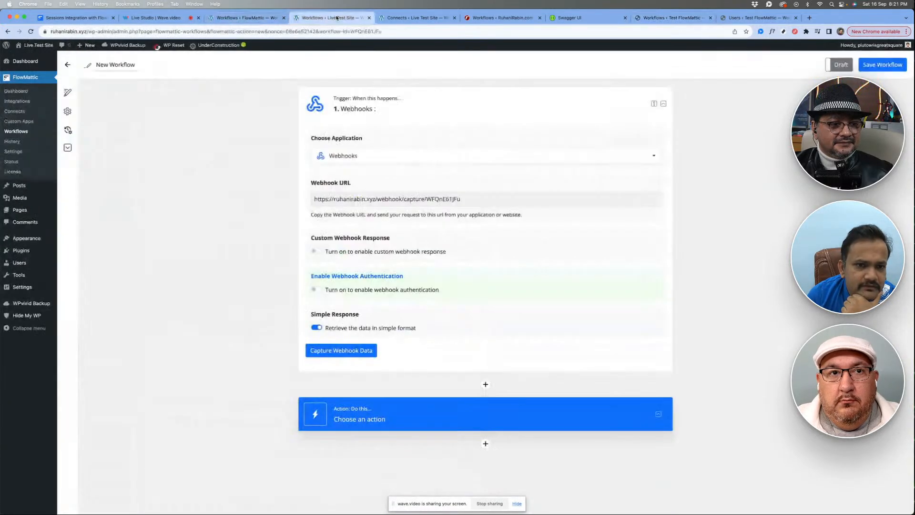
left_click(675, 18)
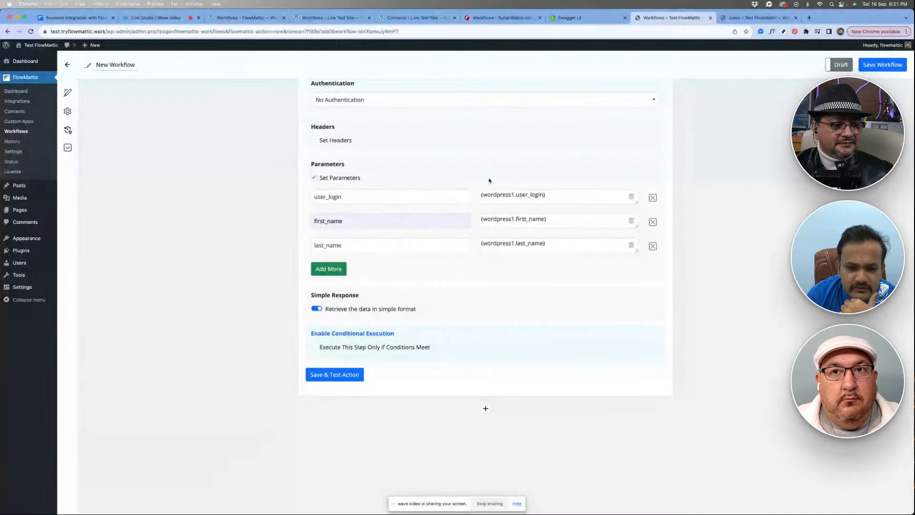
- Add an email parameter to the POST action and map it to the captured WordPress User Email
left_click(338, 269)
left_click(483, 268)
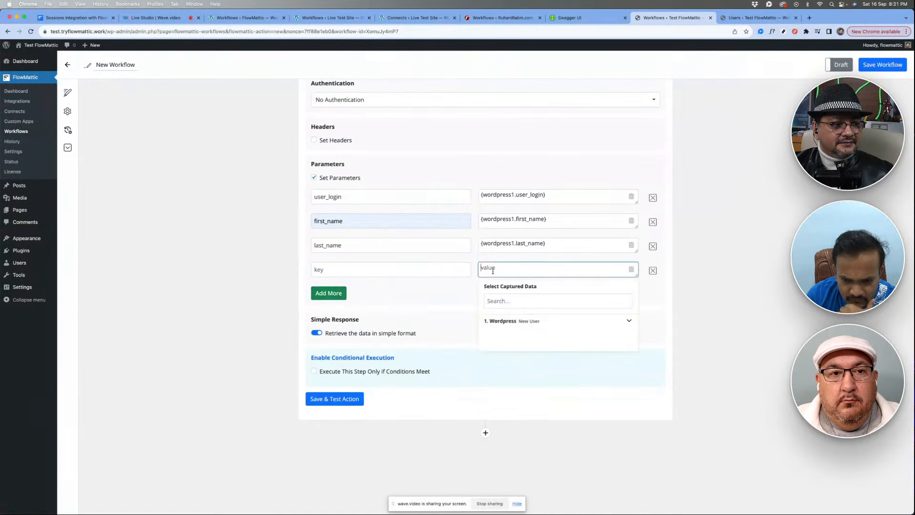
left_click(528, 321)
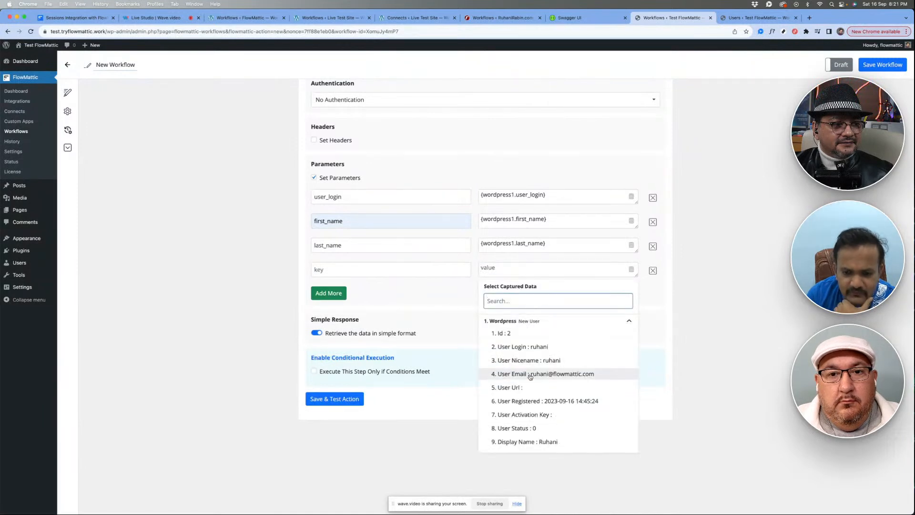
left_click(530, 374)
left_click(374, 268)
type("ema")
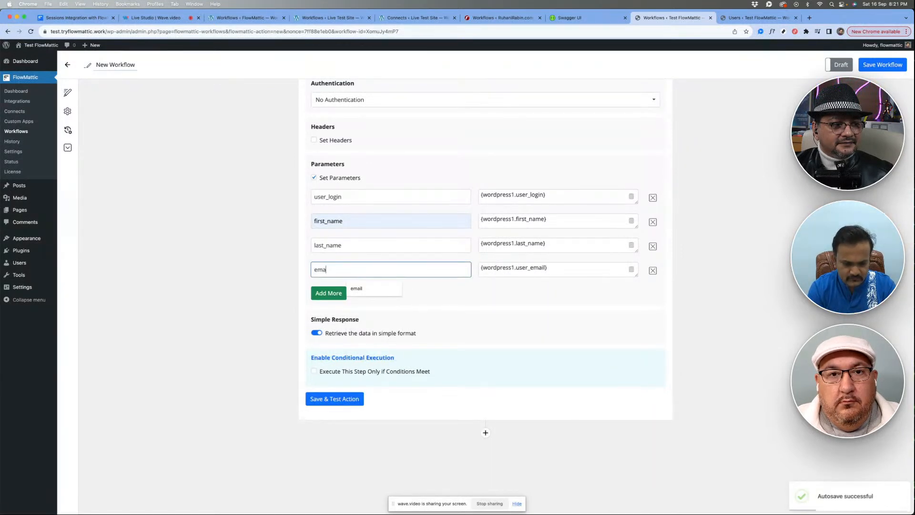
type("il")
left_click(453, 296)
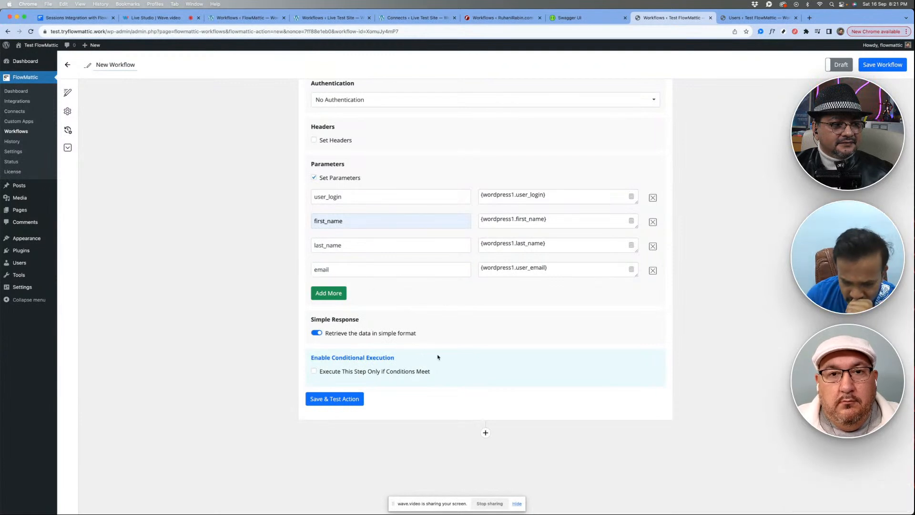
- Capture webhook data in the Live Test Site workflow by saving and testing the Test FlowMattic POST action, and check the received fields
left_click(328, 18)
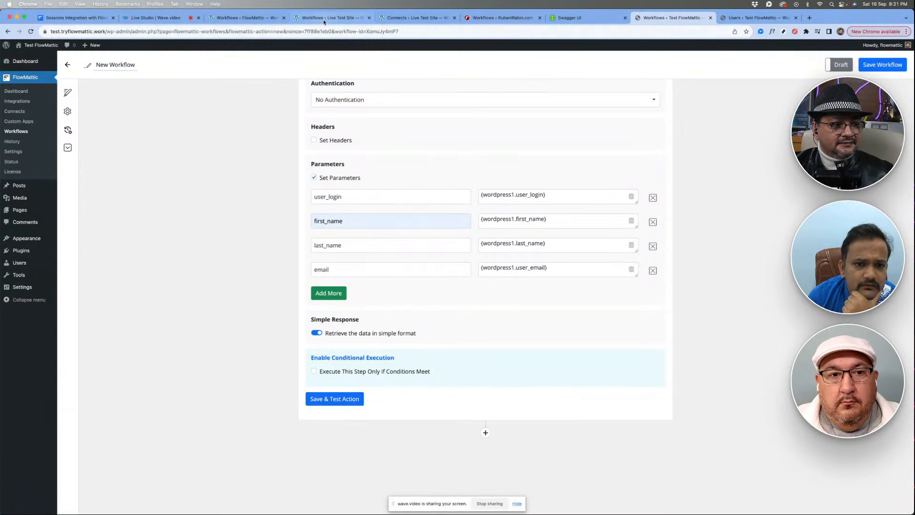
left_click(324, 356)
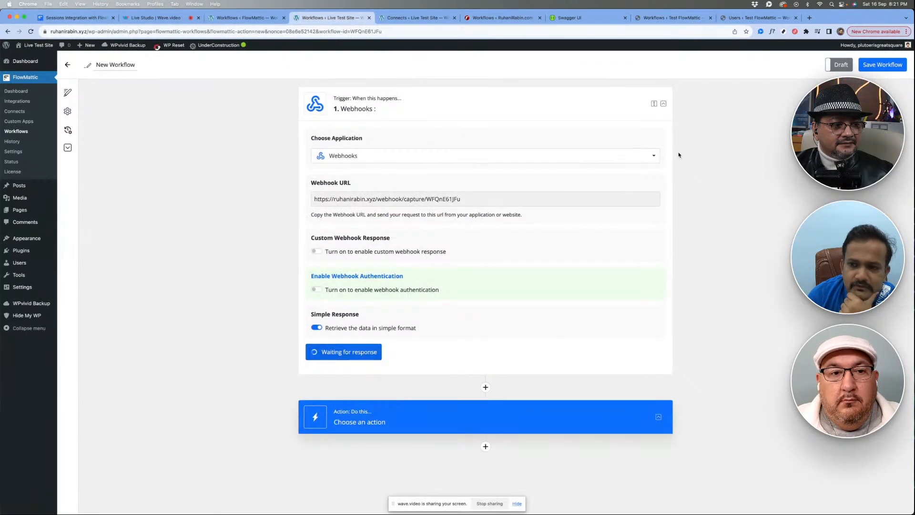
left_click(661, 18)
left_click(334, 399)
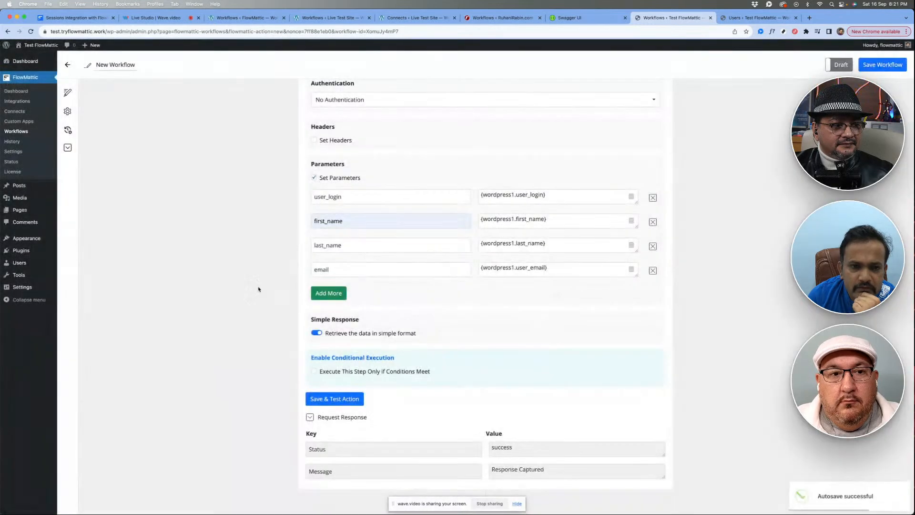
left_click(330, 18)
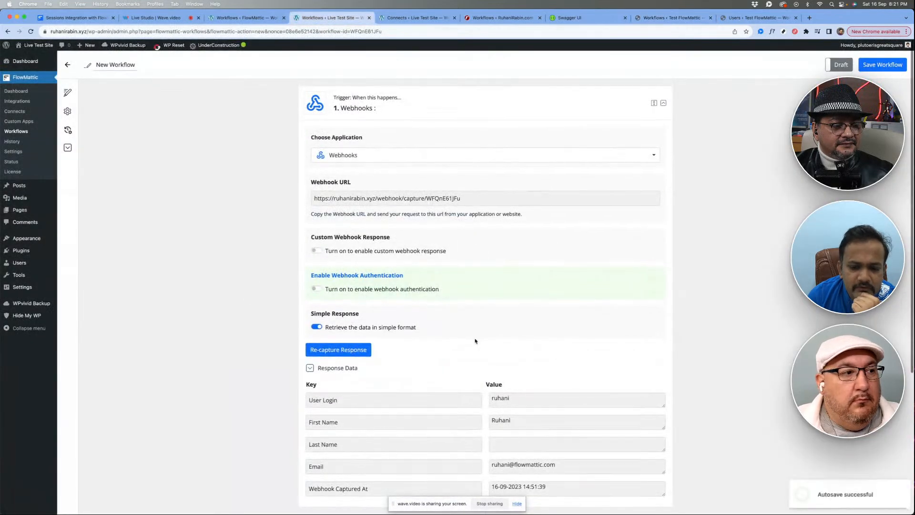
scroll(405, 324, "down", 4)
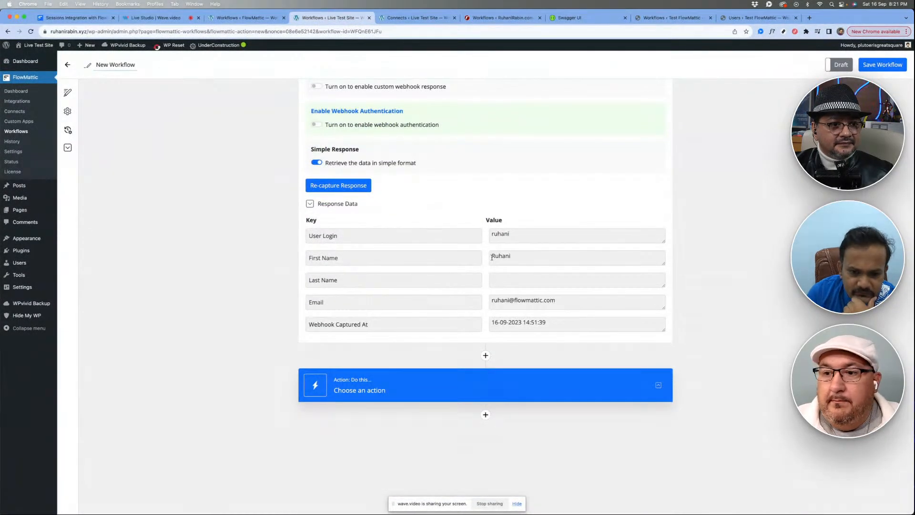
left_click(512, 279)
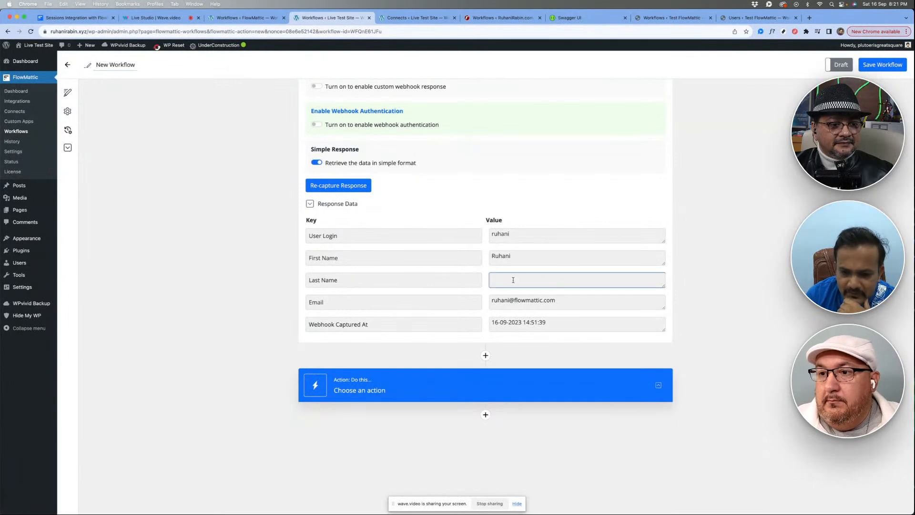
left_click(528, 212)
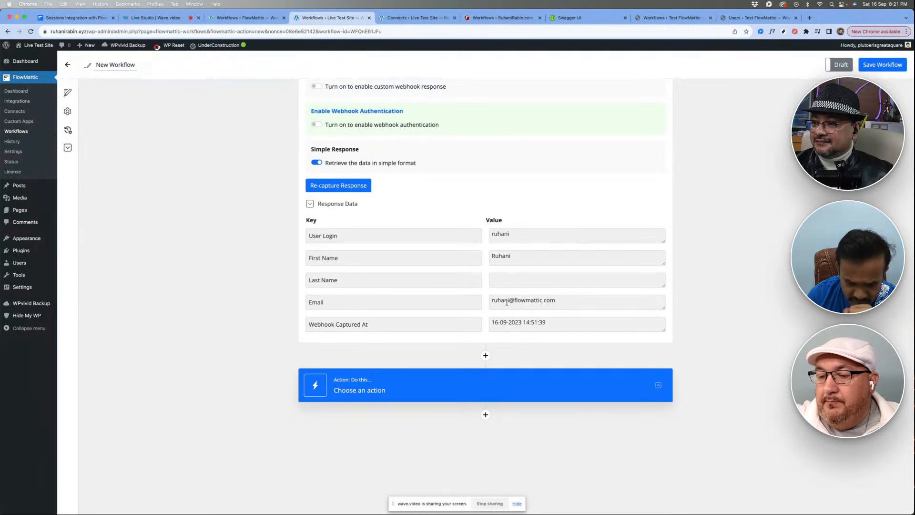
- Set the application of the Live Test Site workflow's empty action to WordPress
left_click(443, 385)
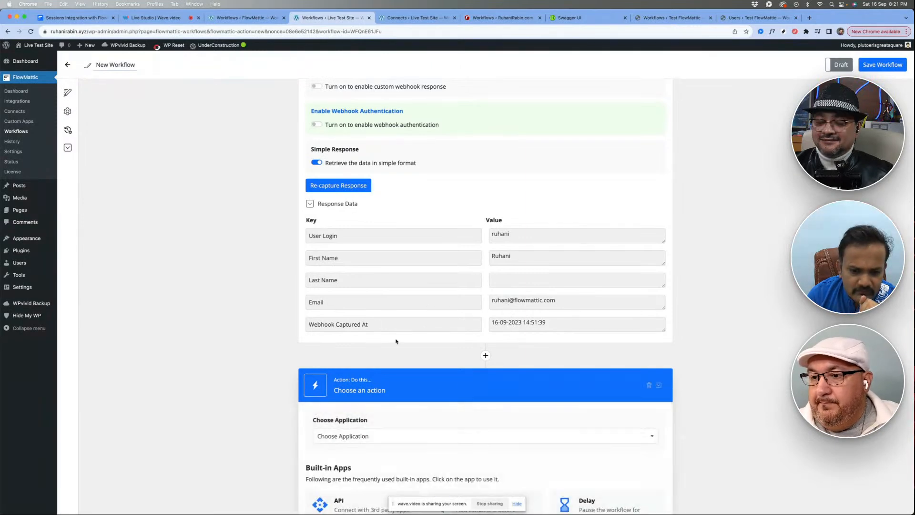
left_click(392, 243)
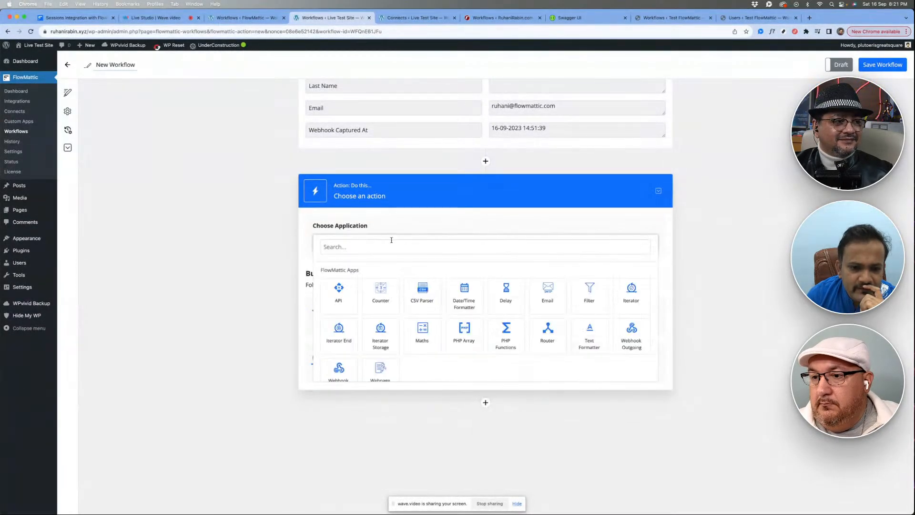
scroll(382, 316, "down", 3)
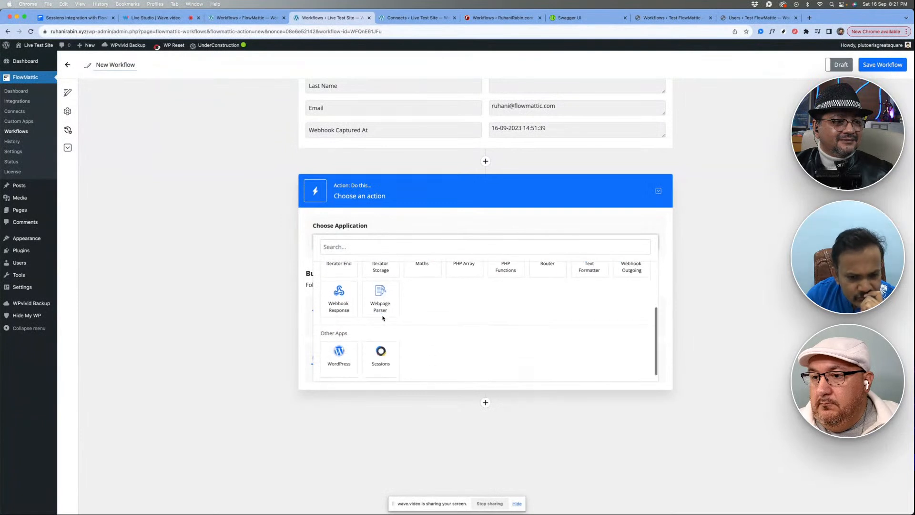
left_click(329, 361)
left_click(393, 284)
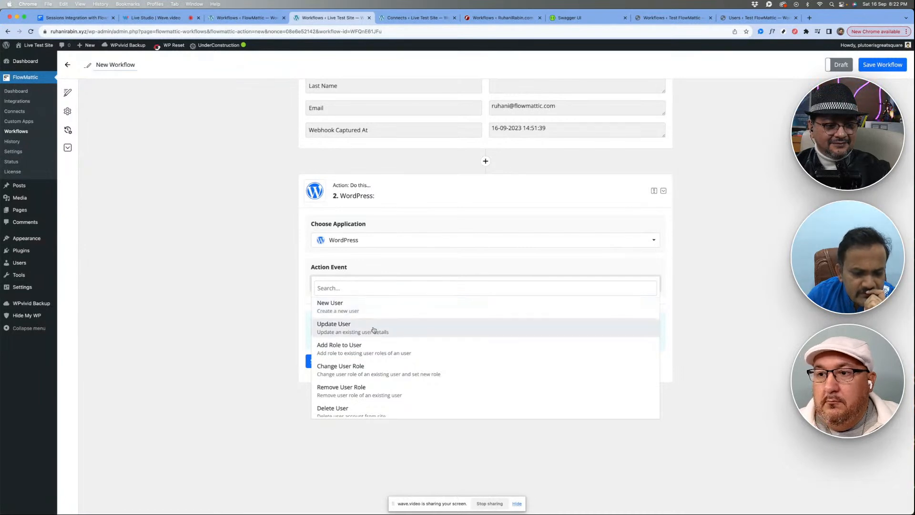
left_click(373, 330)
scroll(422, 286, "down", 5)
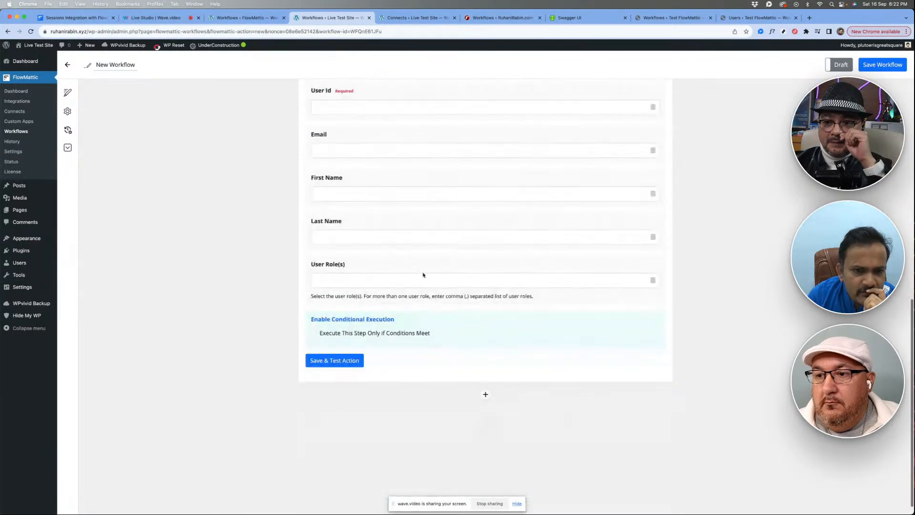
scroll(409, 212, "up", 2)
- Set the WordPress action event to New User, with Username and Email mapped to the webhook's captured User Login and Email
left_click(384, 175)
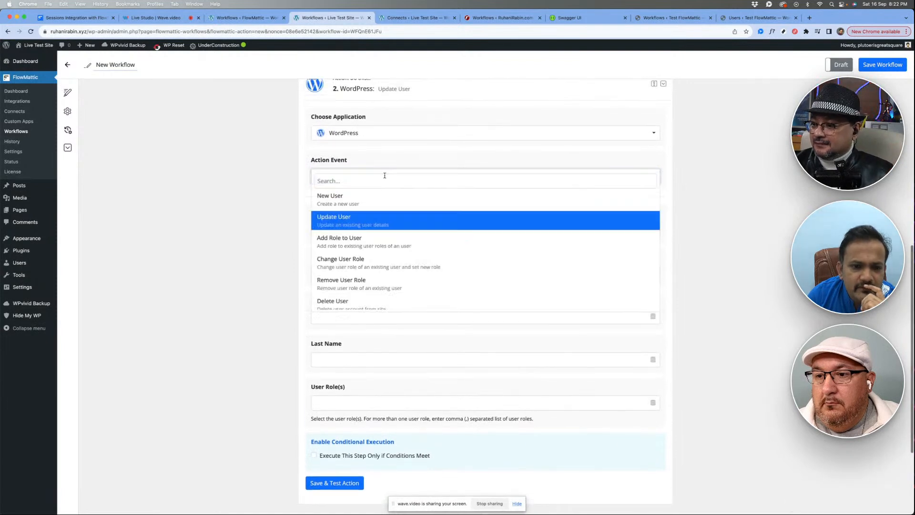
left_click(359, 204)
left_click(349, 229)
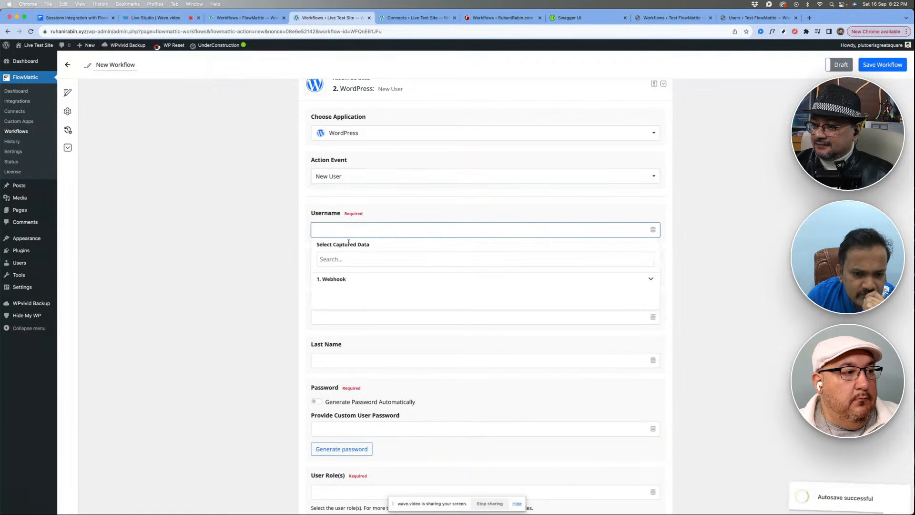
left_click(355, 291)
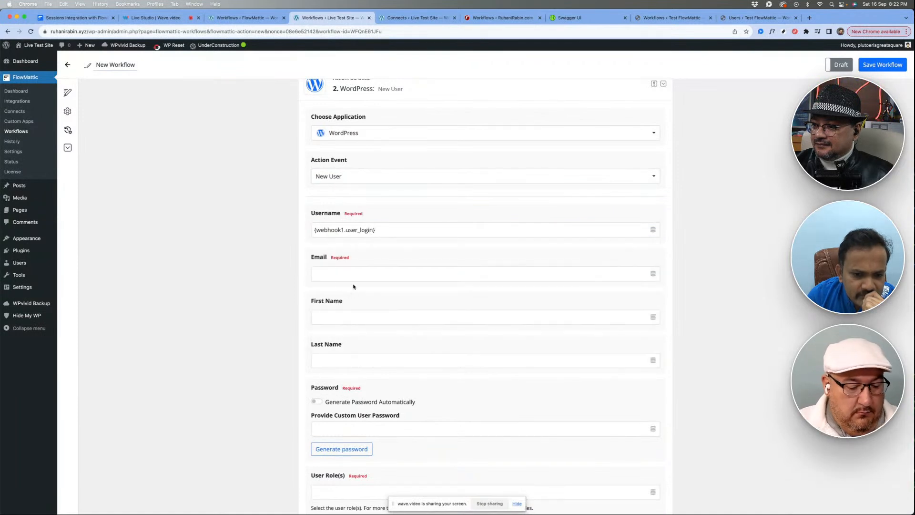
left_click(341, 273)
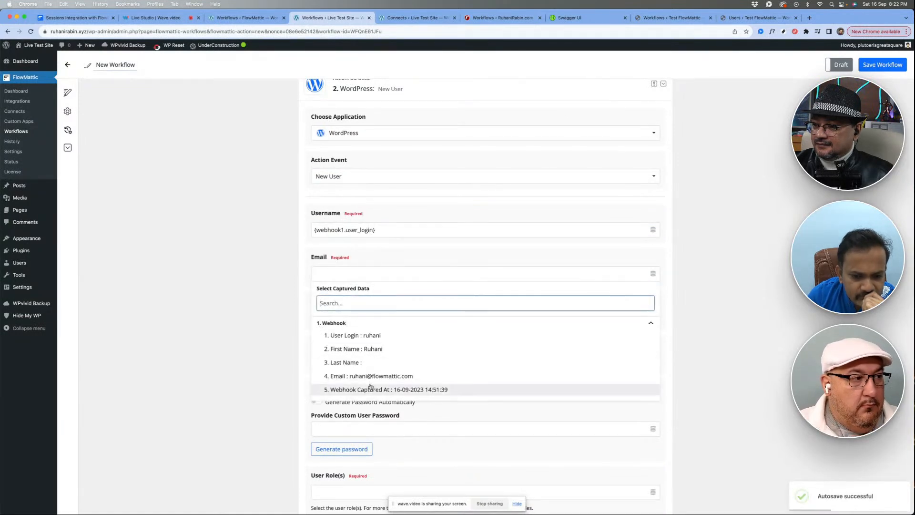
left_click(363, 376)
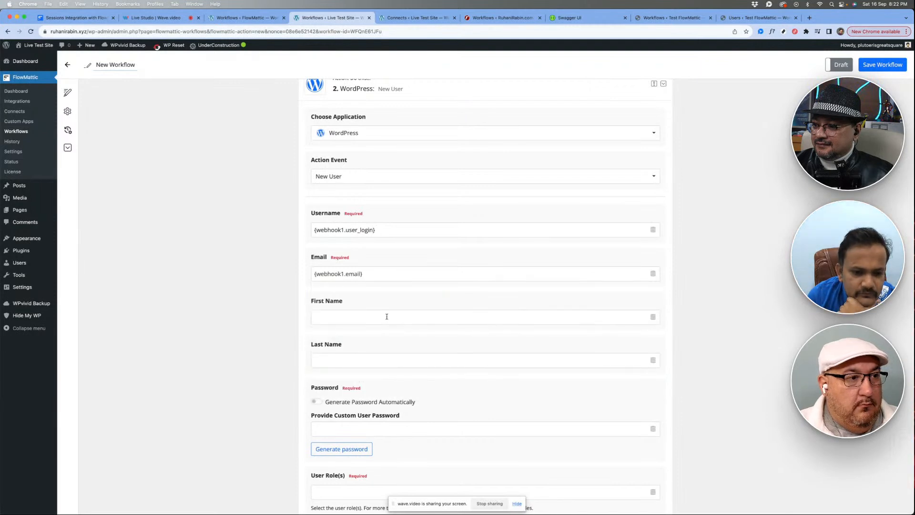
- Map the New User action's First Name and Last Name to the webhook's captured First Name and Last Name
scroll(388, 286, "down", 3)
left_click(359, 242)
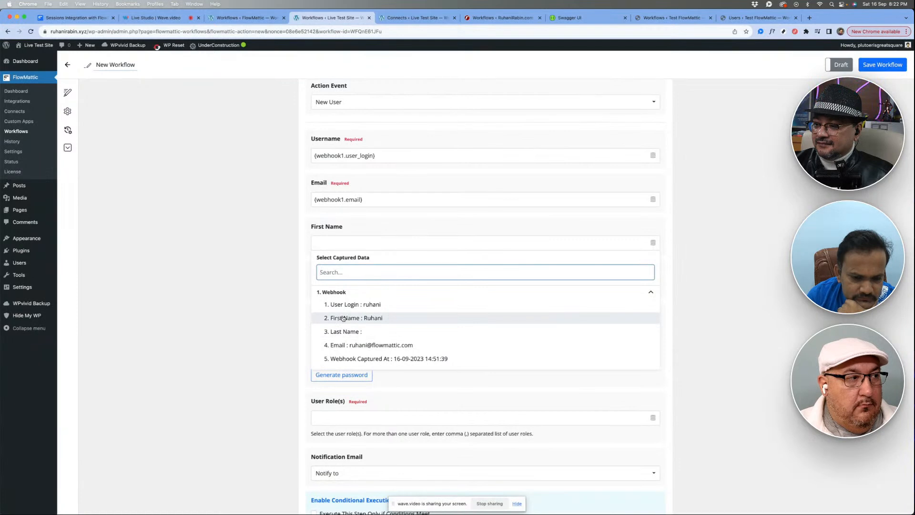
left_click(343, 318)
scroll(342, 296, "down", 2)
left_click(342, 231)
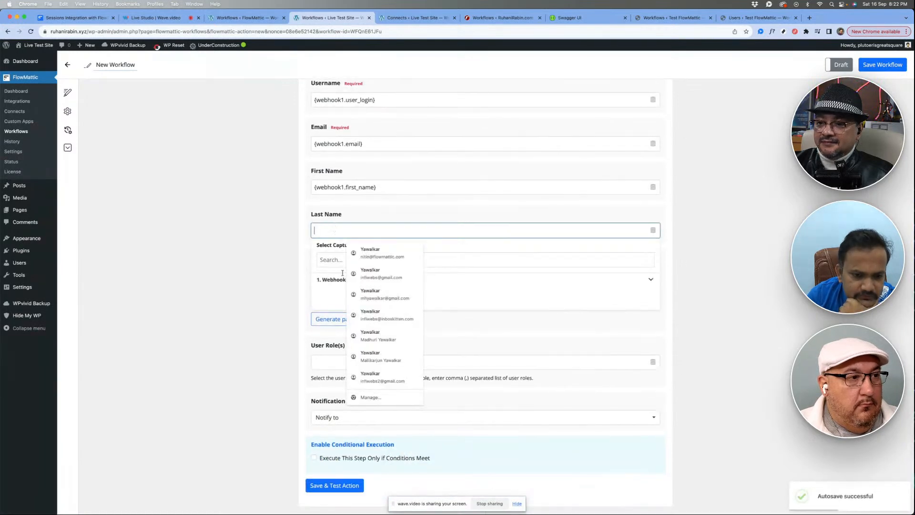
left_click(328, 283)
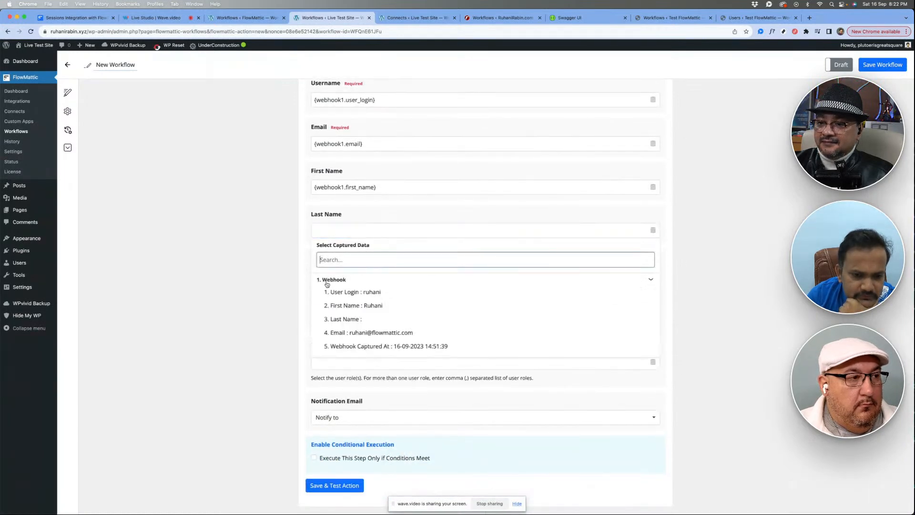
left_click(350, 321)
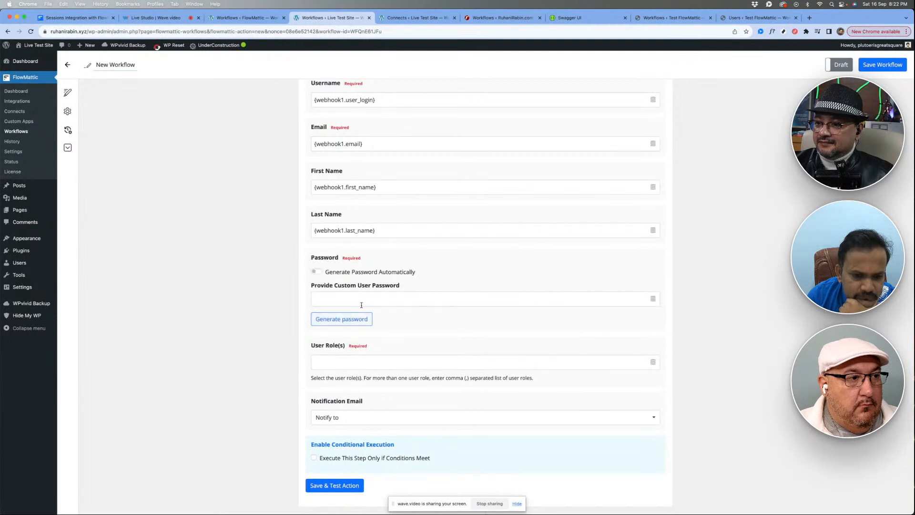
- Enable automatic password generation for the New User action and set its user role to Administrator
scroll(396, 305, "down", 1)
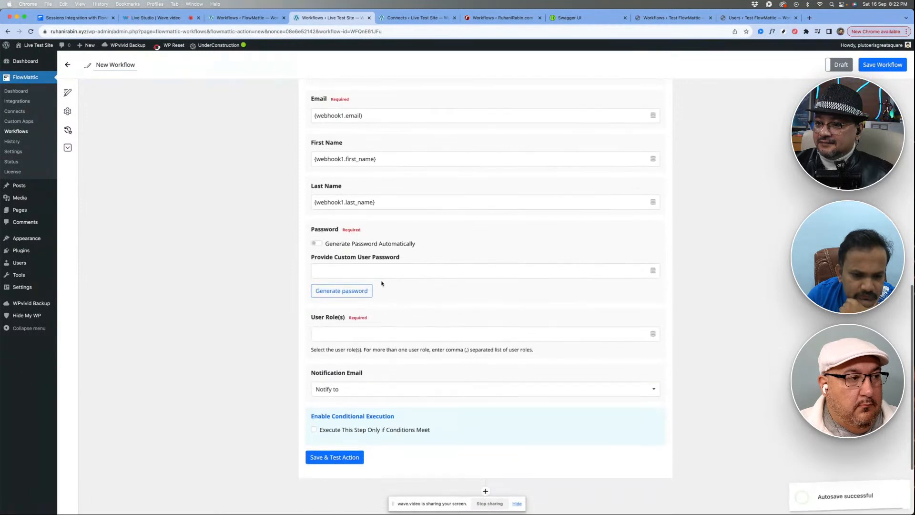
left_click(341, 245)
scroll(392, 267, "down", 1)
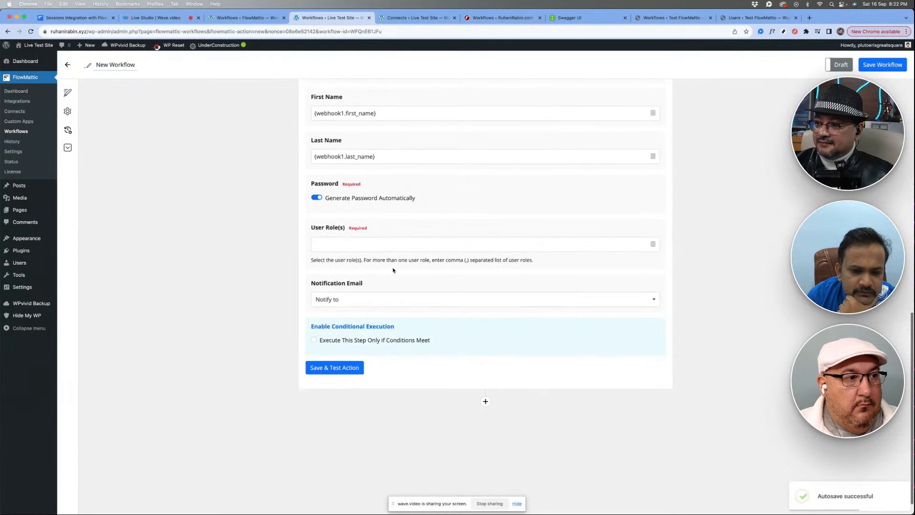
left_click(366, 243)
left_click(349, 294)
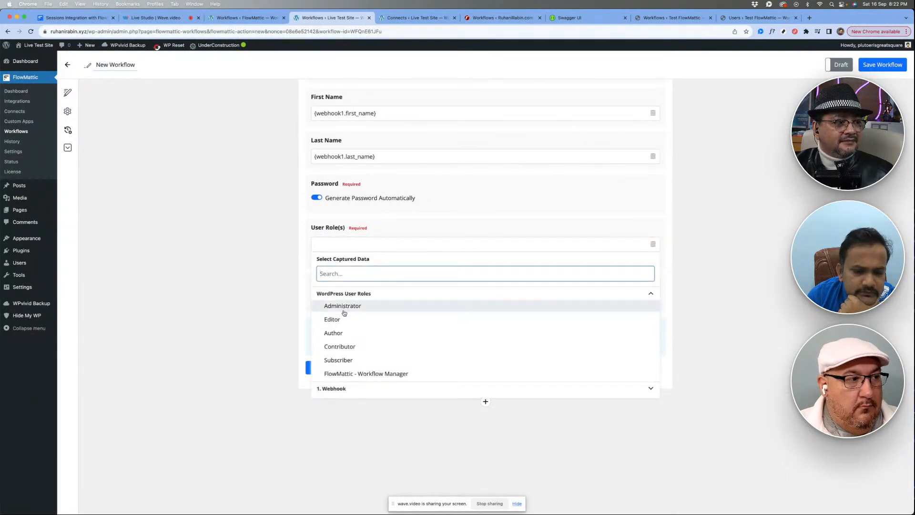
left_click(343, 307)
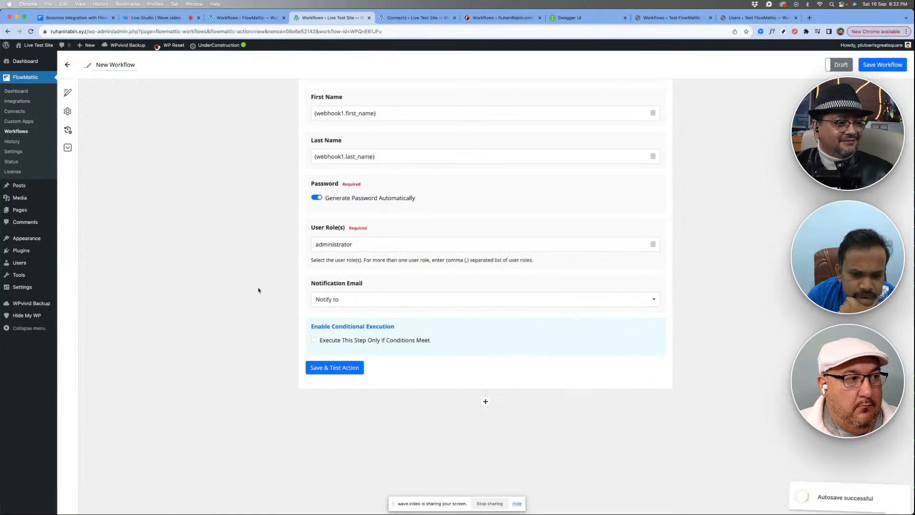
- Set the New User action's notification email to No one, and save and test the action
scroll(258, 290, "down", 1)
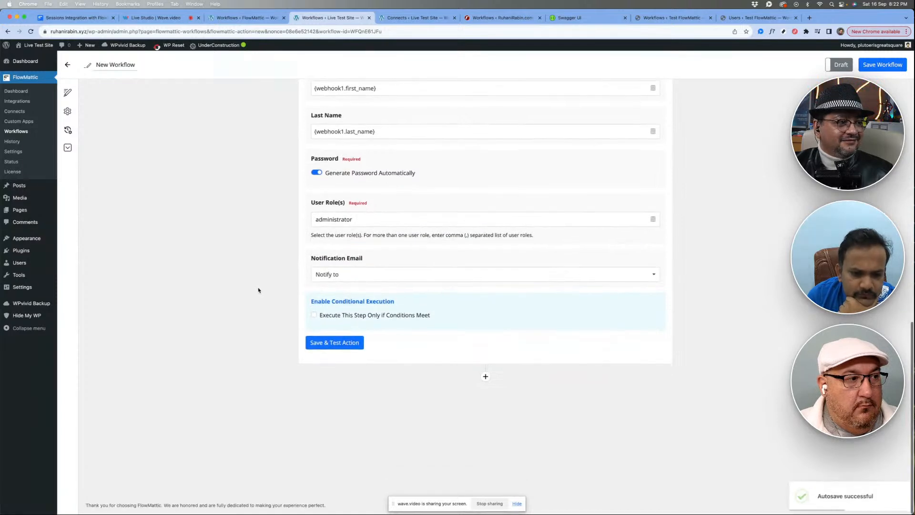
left_click(359, 280)
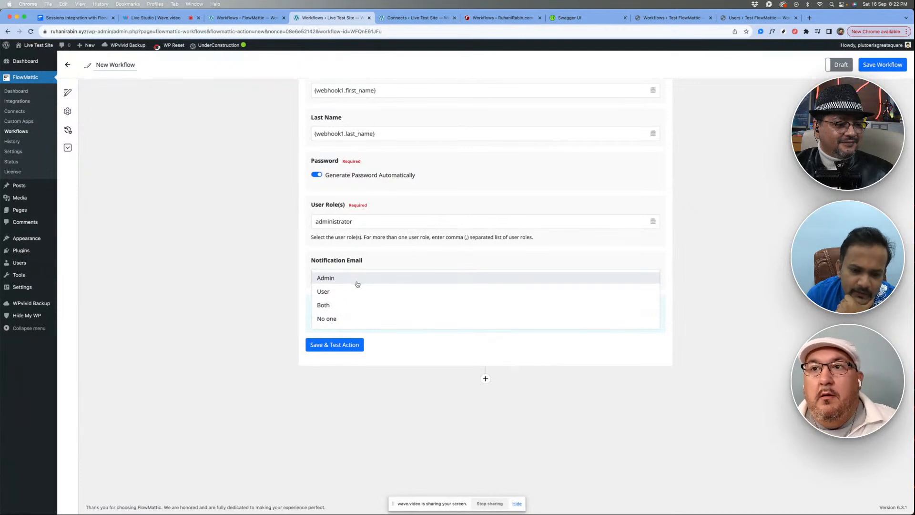
left_click(350, 320)
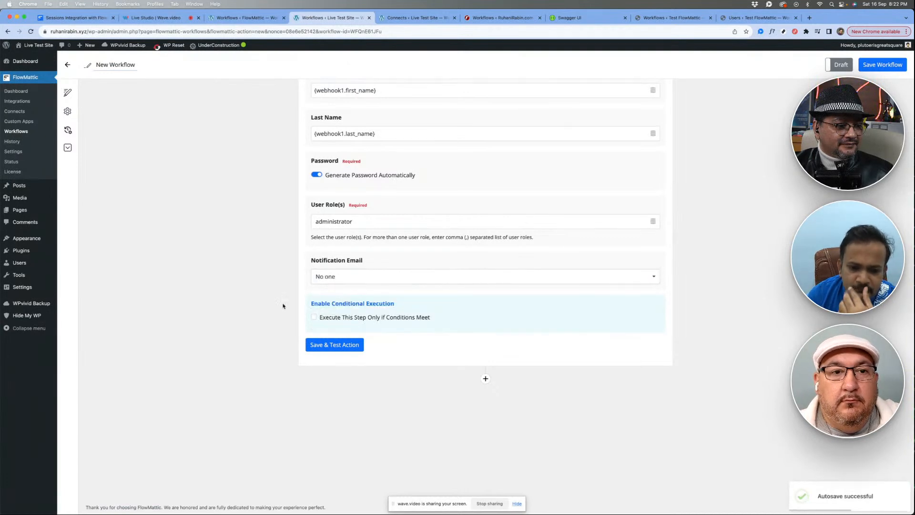
left_click(327, 349)
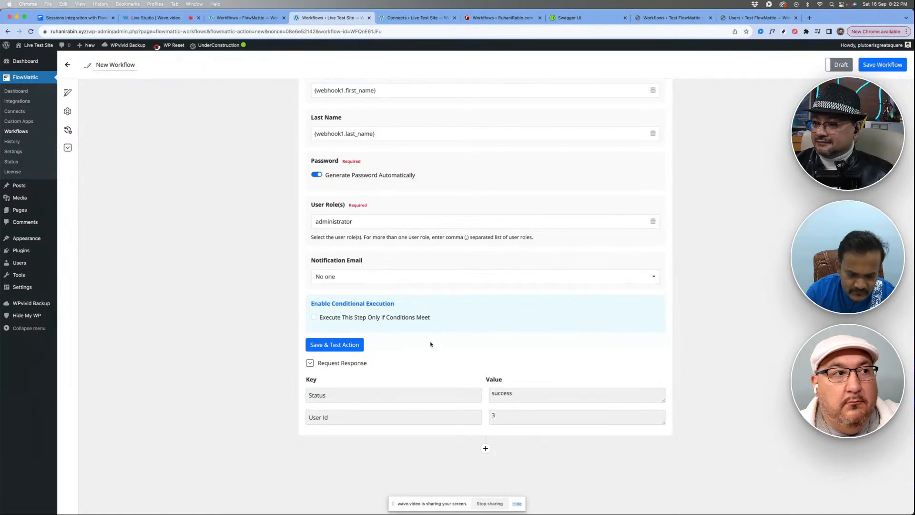
- Save and test the New User action again and check the User Id returned in its request response
scroll(430, 344, "up", 6)
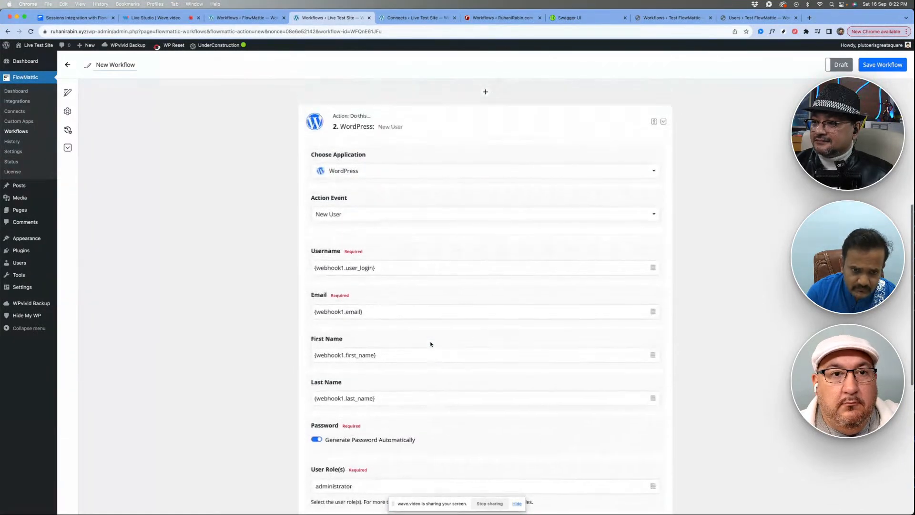
scroll(389, 300, "down", 7)
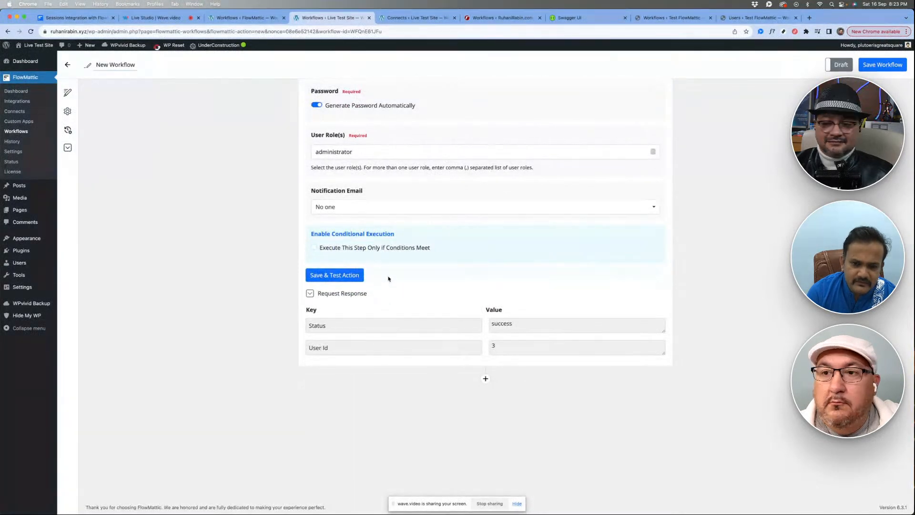
left_click(501, 349)
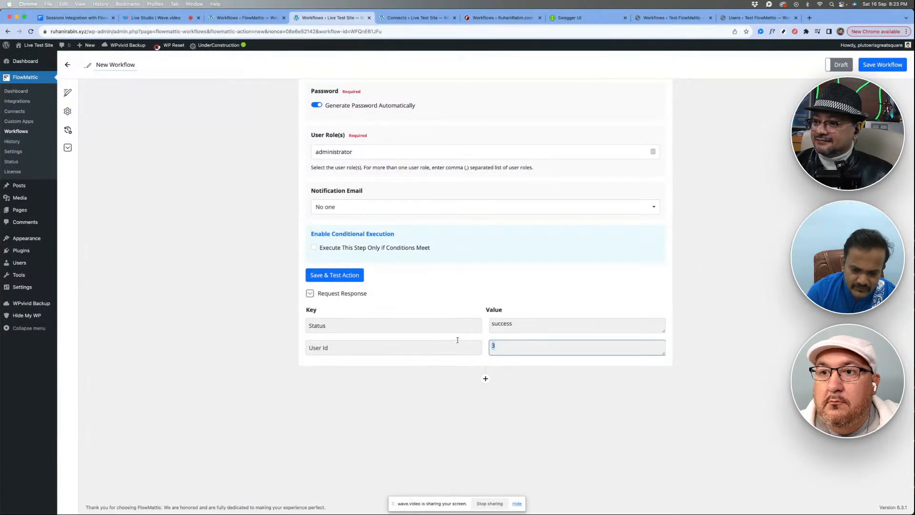
left_click(457, 295)
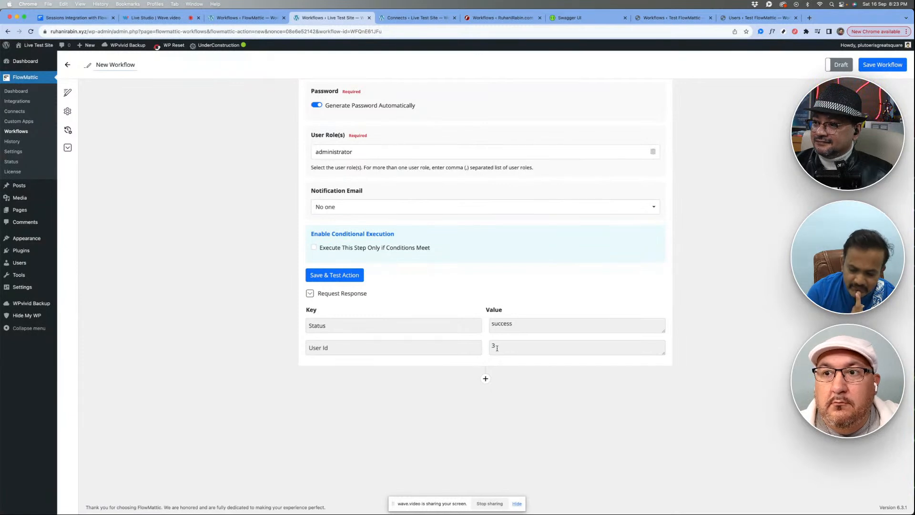
left_click(345, 276)
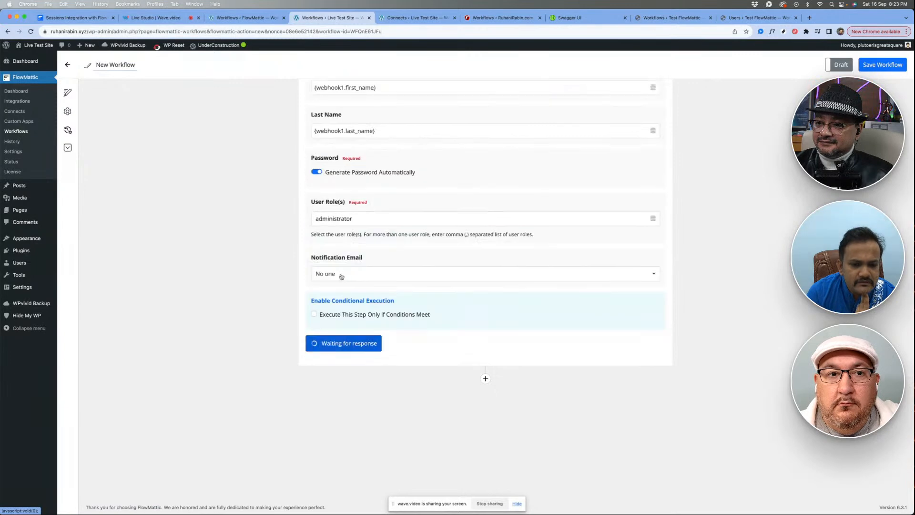
left_click(512, 407)
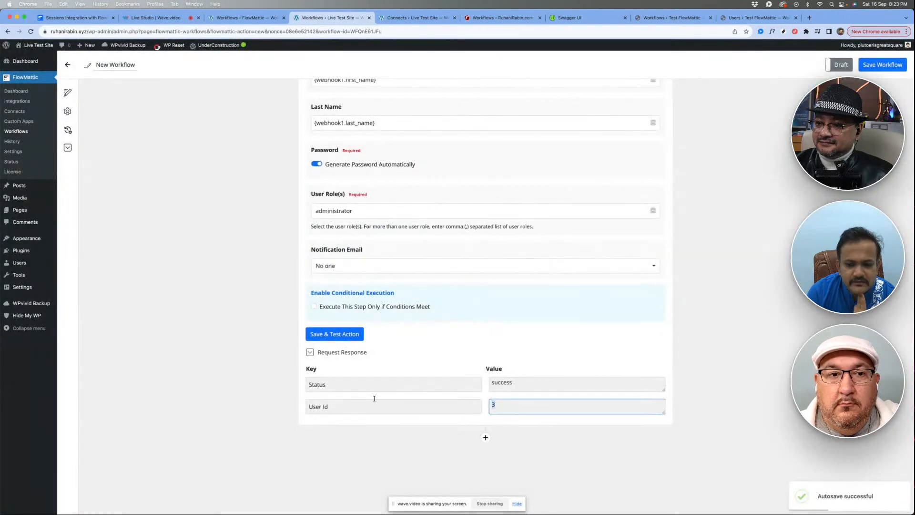
left_click(415, 374)
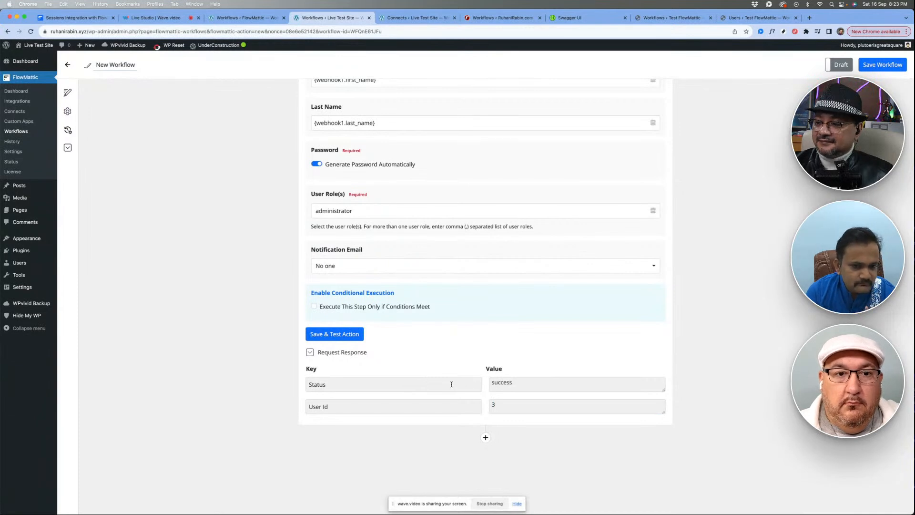
- Collapse the New User action, add a new action below it and set that action's application to WordPress
scroll(451, 384, "down", 3)
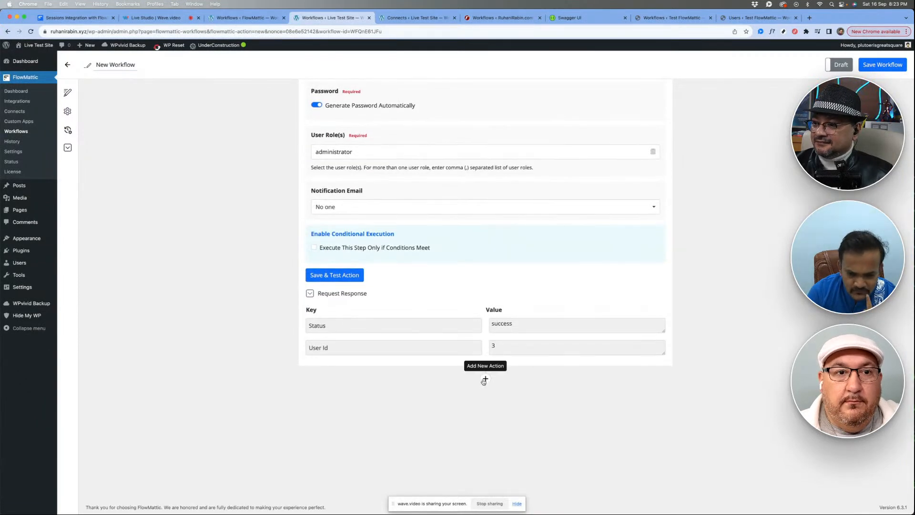
scroll(484, 379, "up", 15)
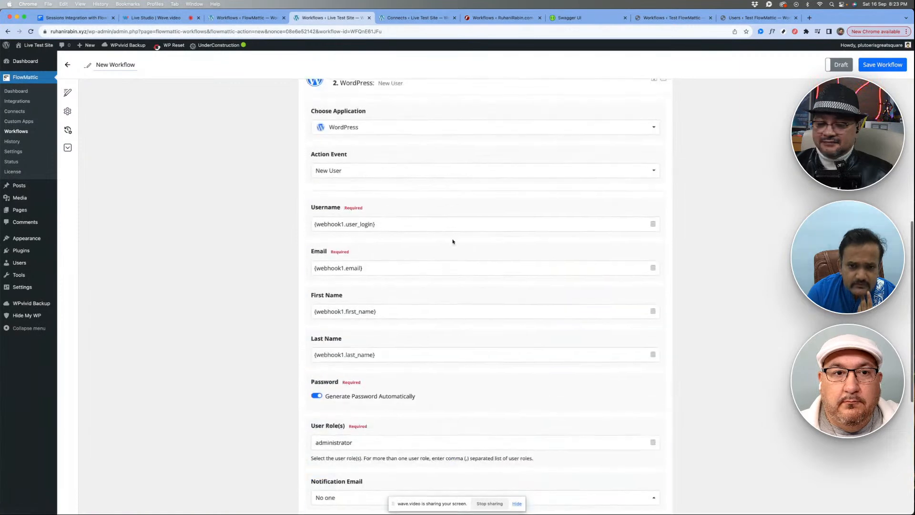
left_click(434, 196)
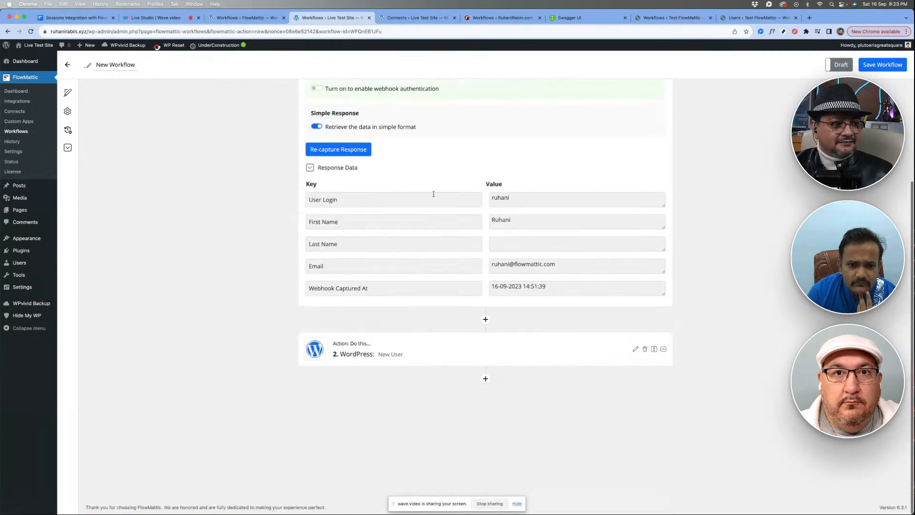
left_click(485, 376)
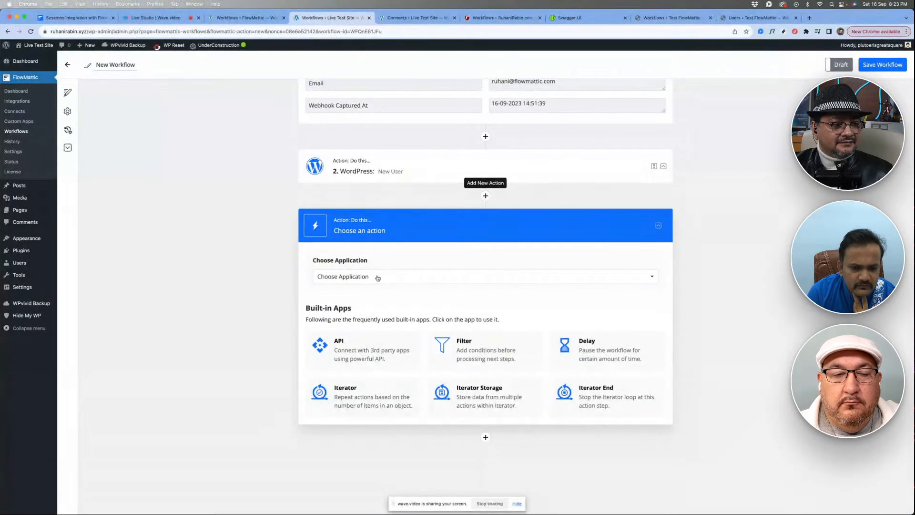
left_click(378, 277)
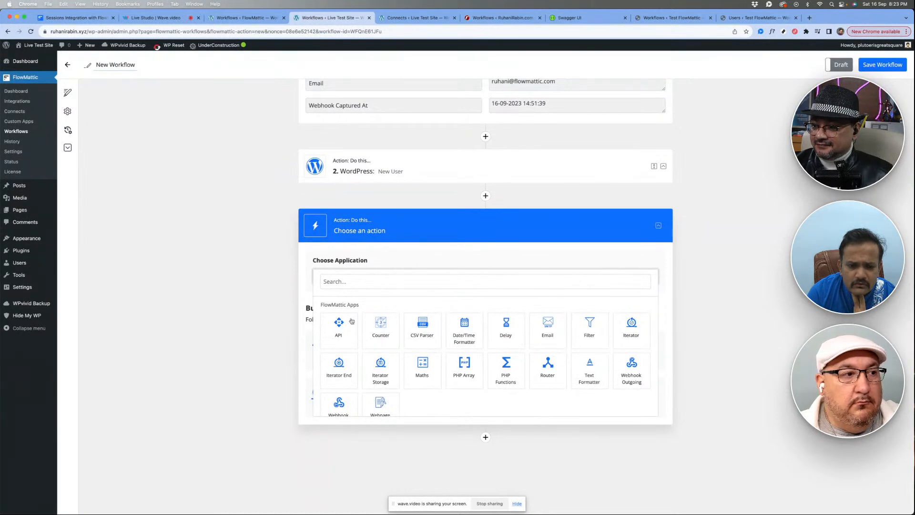
scroll(351, 324, "down", 3)
left_click(350, 385)
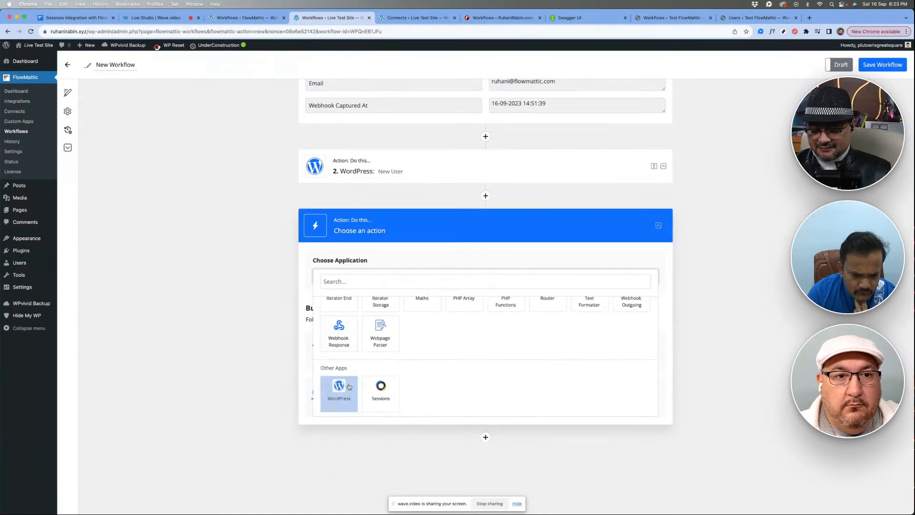
- Set the third action's event to Update User, with its User Id mapped to the one returned by the New User action
left_click(362, 317)
left_click(352, 371)
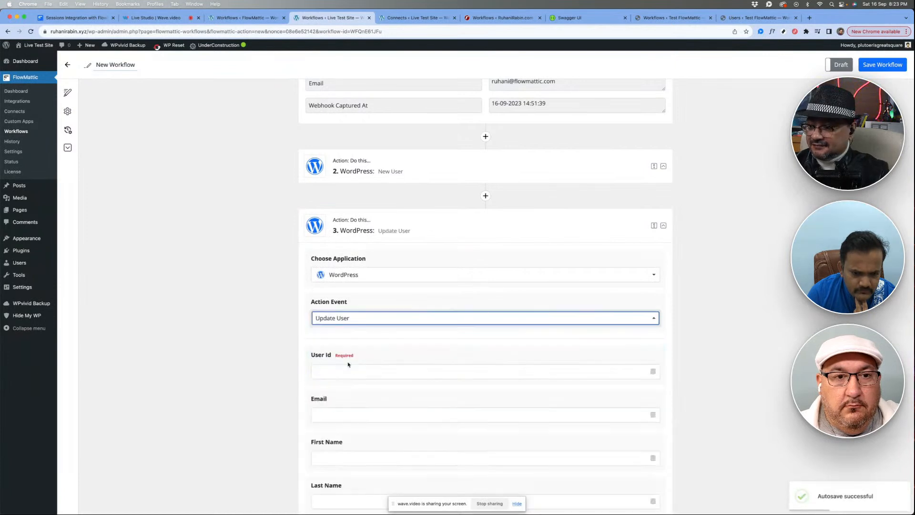
scroll(377, 300, "down", 3)
left_click(349, 236)
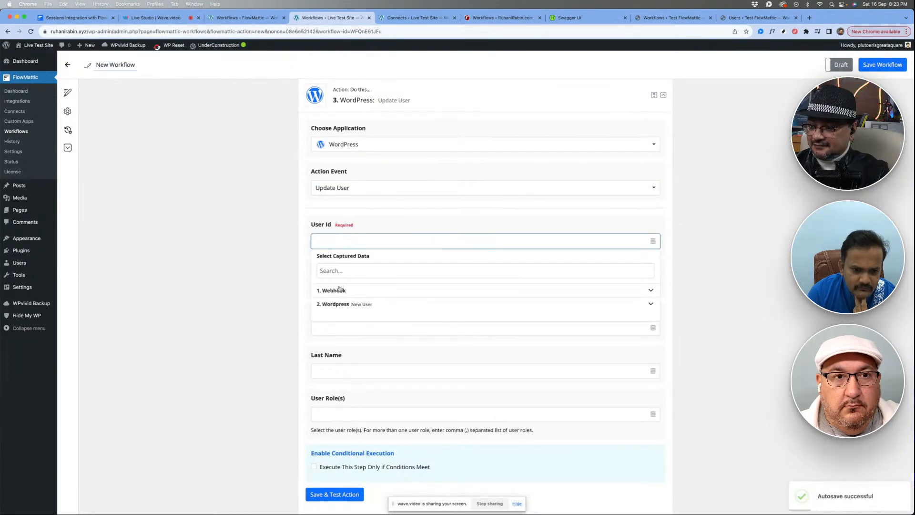
left_click(340, 304)
left_click(338, 330)
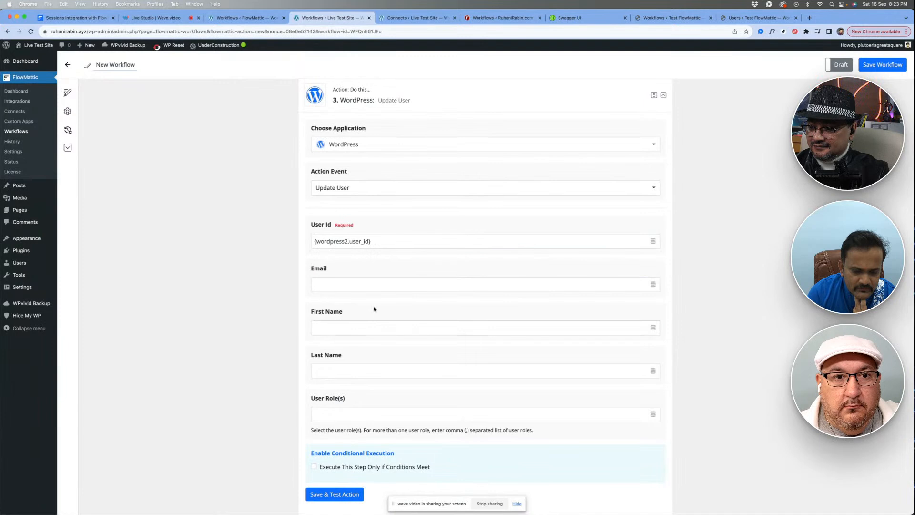
- Map the Update User action's First Name and Last Name to the webhook's captured First Name and Last Name
scroll(375, 215, "down", 3)
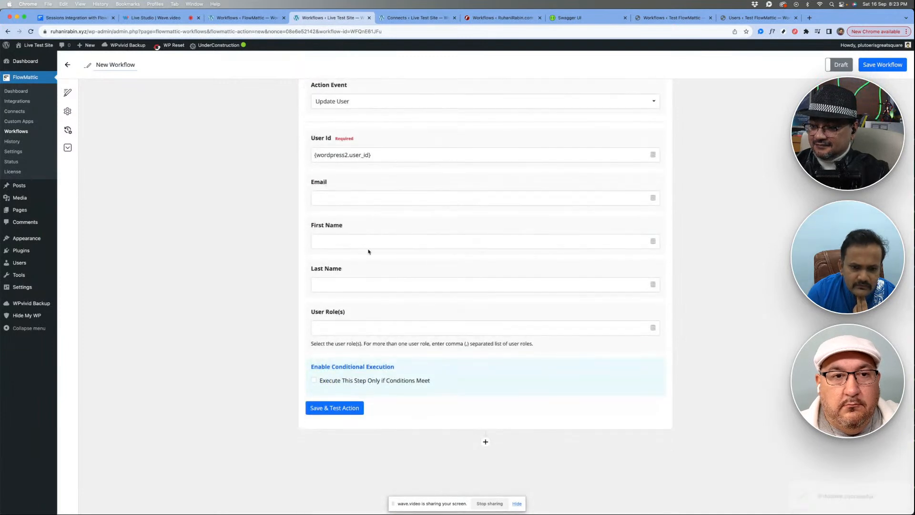
left_click(341, 239)
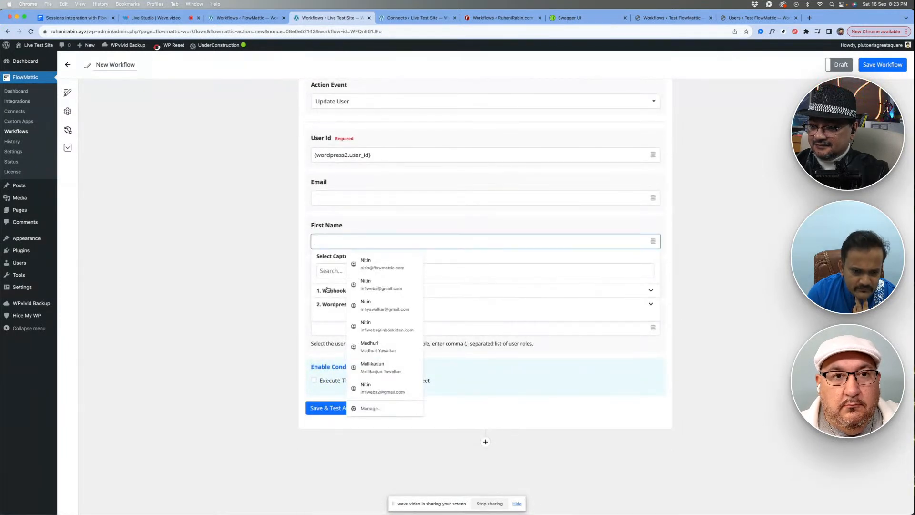
left_click(330, 292)
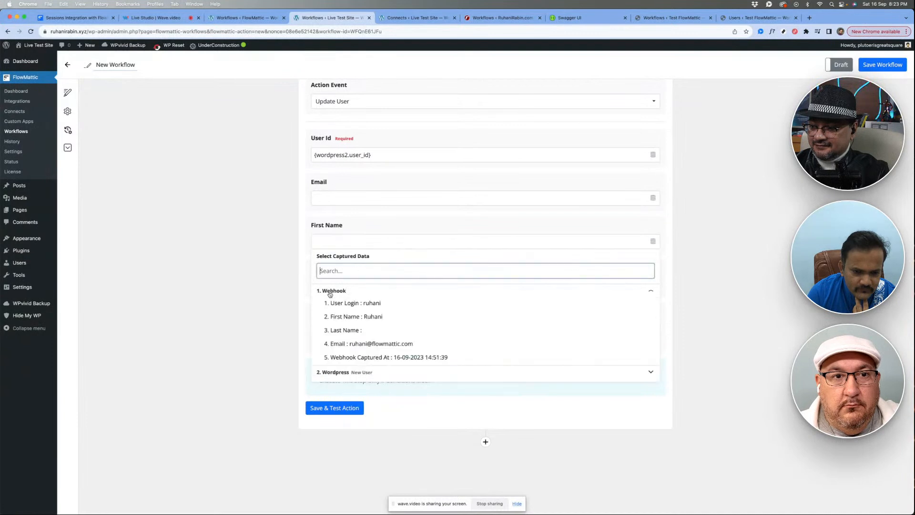
left_click(364, 317)
left_click(334, 284)
left_click(334, 333)
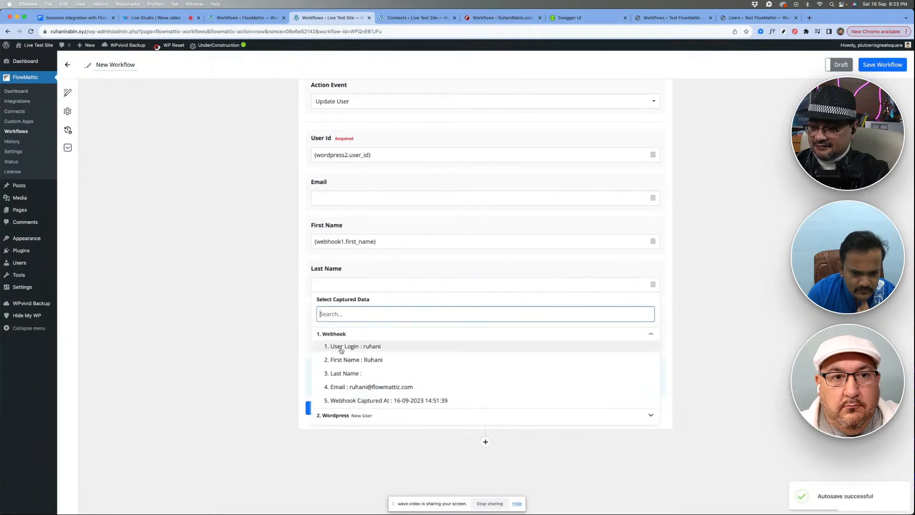
left_click(343, 371)
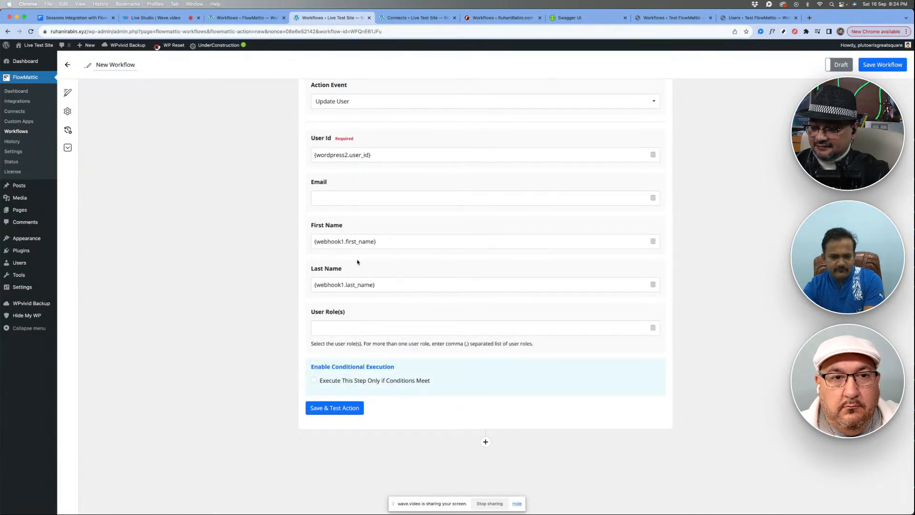
- Review the New User action's settings, and save and test the Update User action with Email and User Role(s) left empty
scroll(357, 262, "up", 5)
scroll(417, 220, "up", 3)
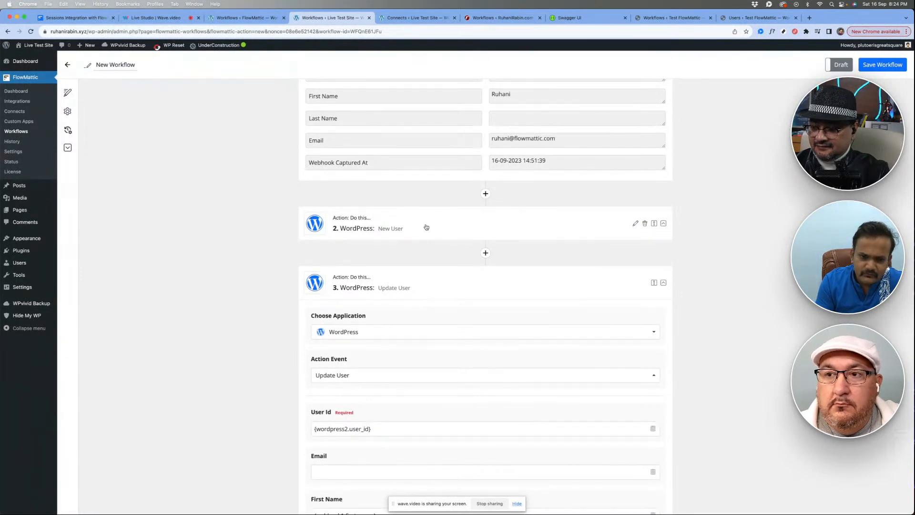
left_click(425, 225)
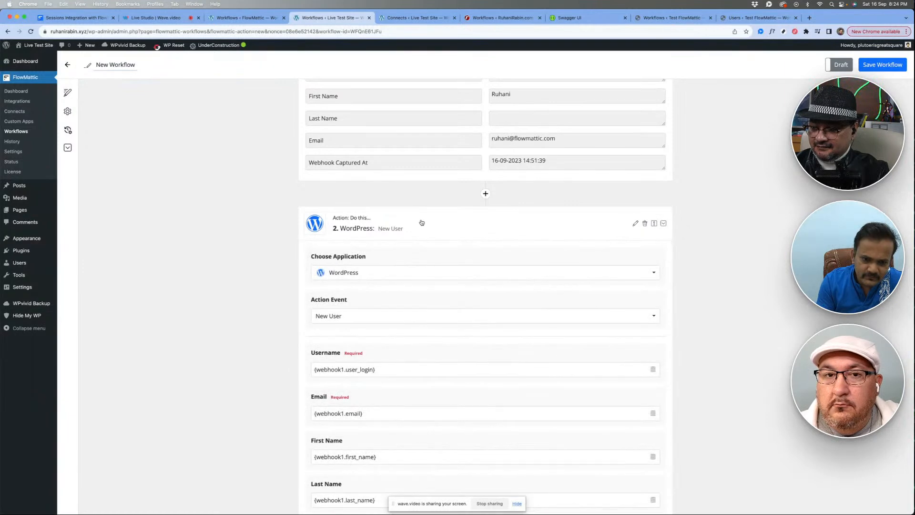
left_click(422, 223)
scroll(414, 297, "down", 3)
scroll(413, 297, "down", 3)
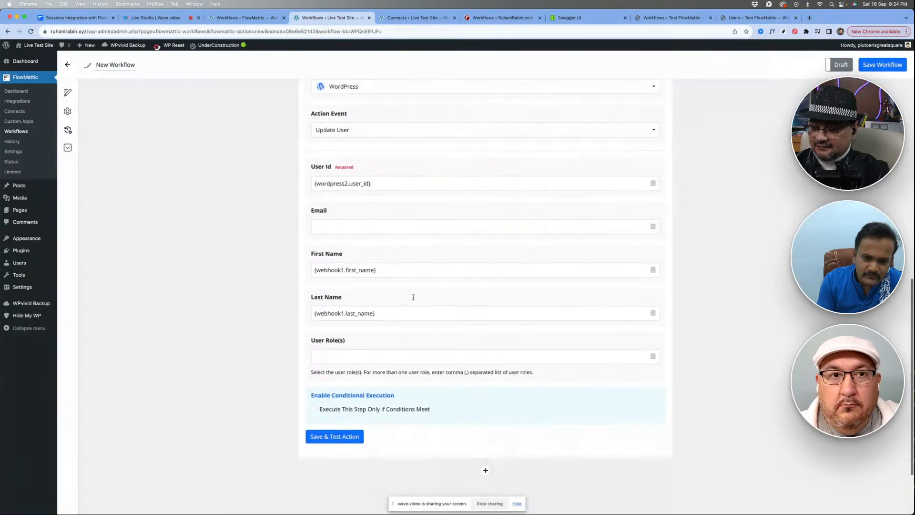
scroll(414, 297, "down", 1)
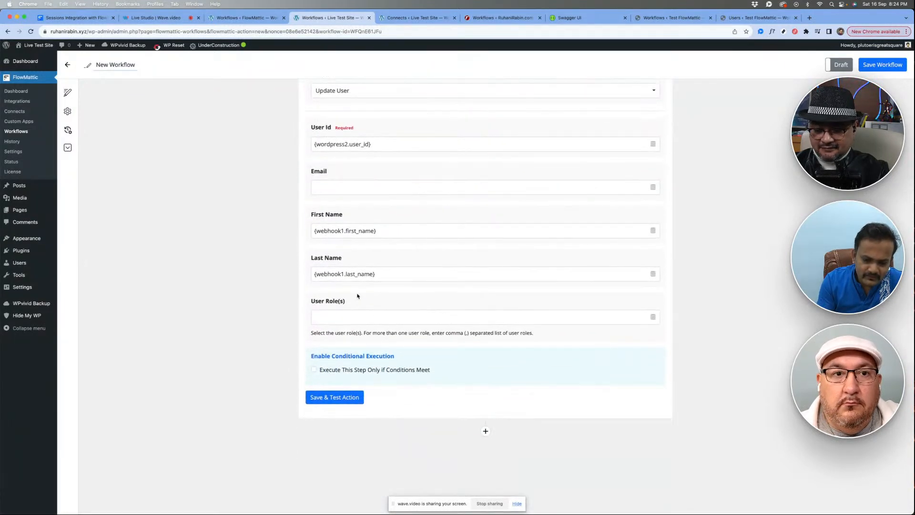
scroll(376, 314, "down", 2)
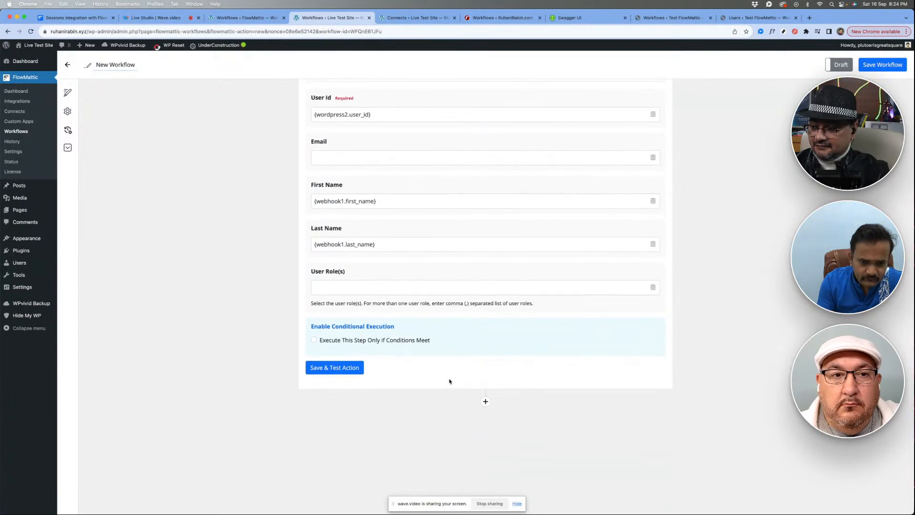
left_click(346, 373)
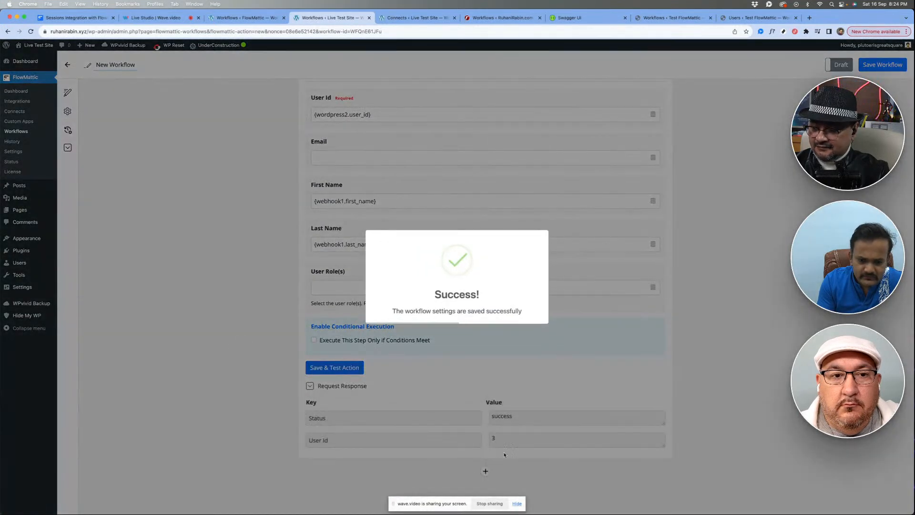
- Collapse the Update User action and check the newly created user's profile on Live Test Site in a separate browser tab
scroll(430, 315, "up", 10)
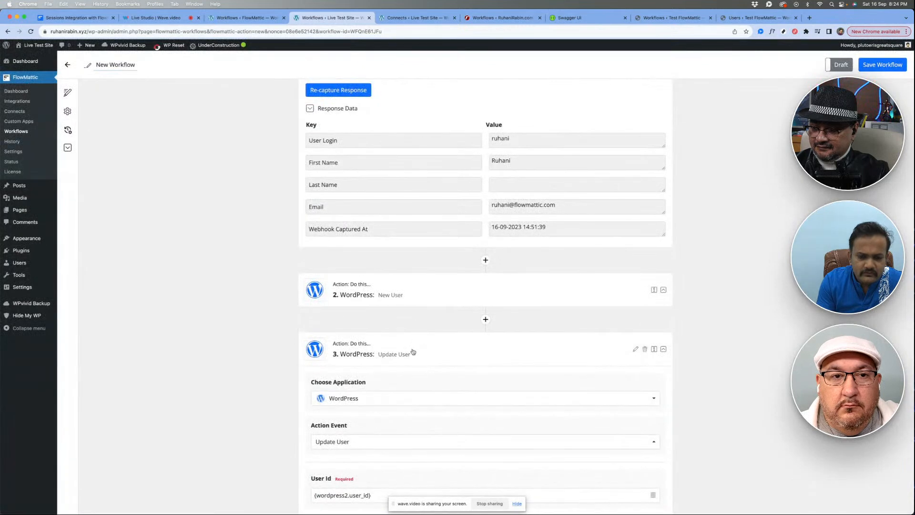
left_click(422, 338)
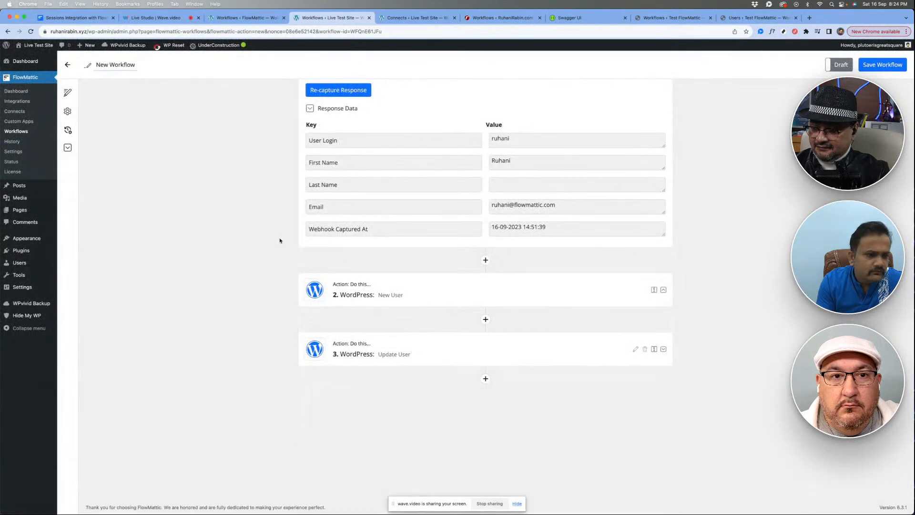
left_click(26, 264, "super")
left_click(412, 19)
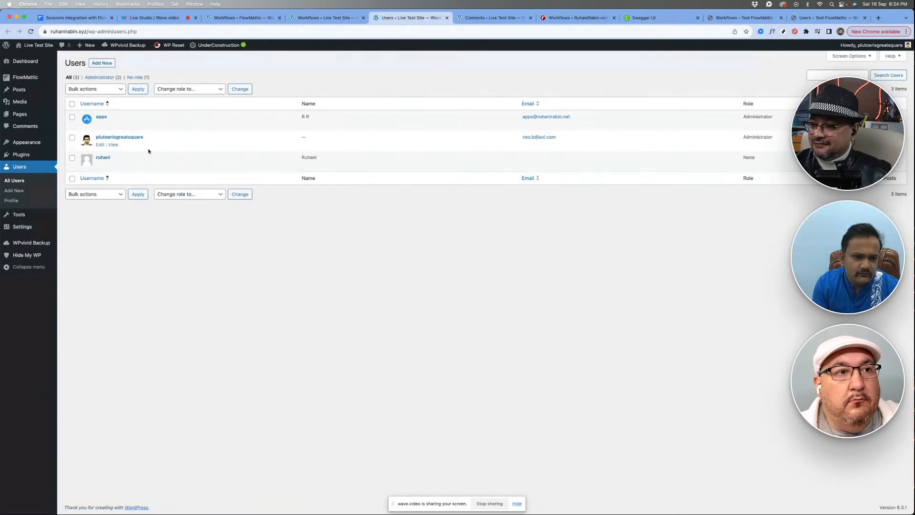
left_click(103, 157)
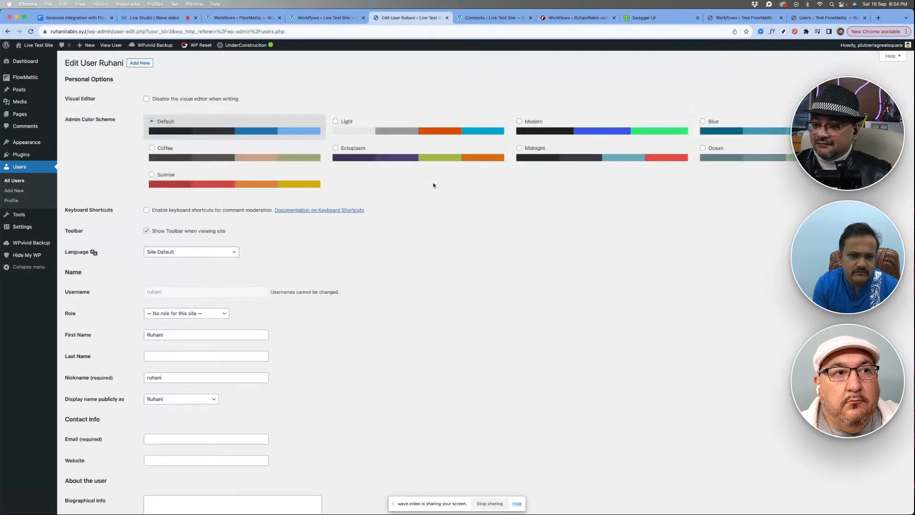
scroll(240, 297, "down", 4)
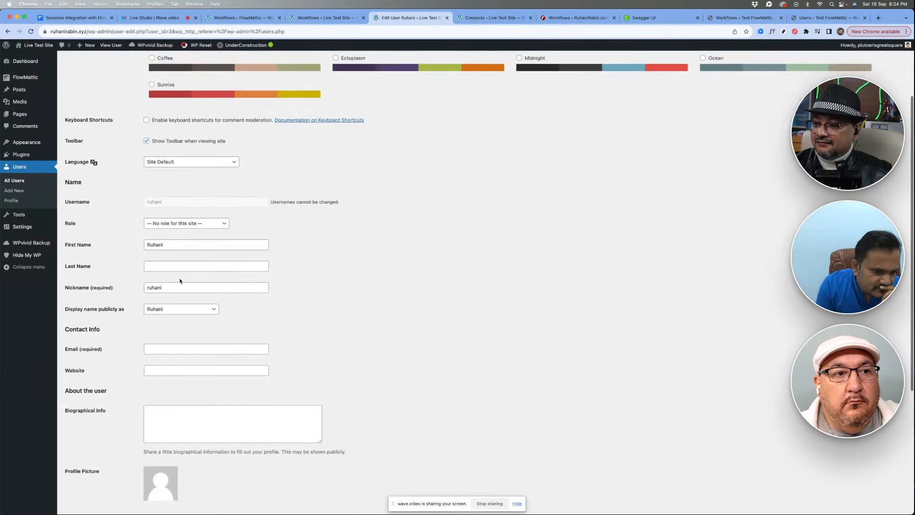
- Switch the Live Test Site webhook workflow from Draft to Live, save it and collapse its Webhooks trigger
left_click(324, 18)
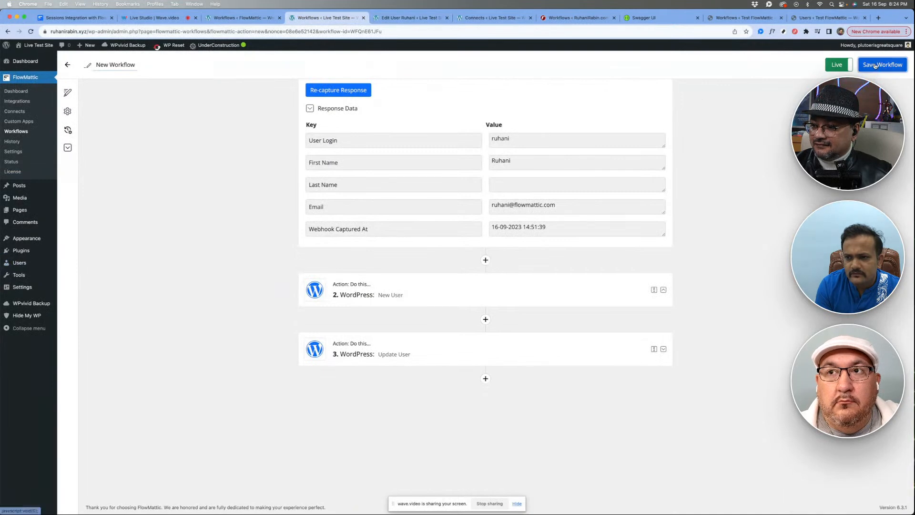
left_click(881, 68)
scroll(431, 178, "up", 5)
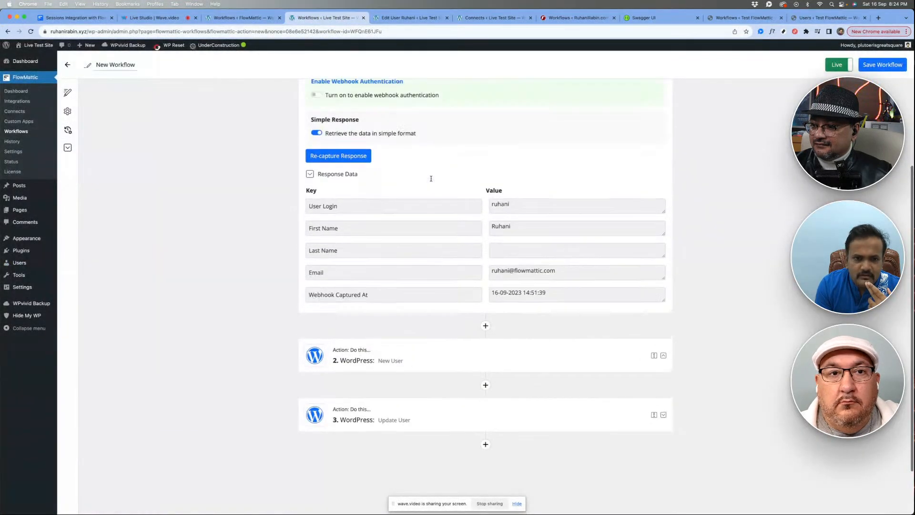
left_click(430, 115)
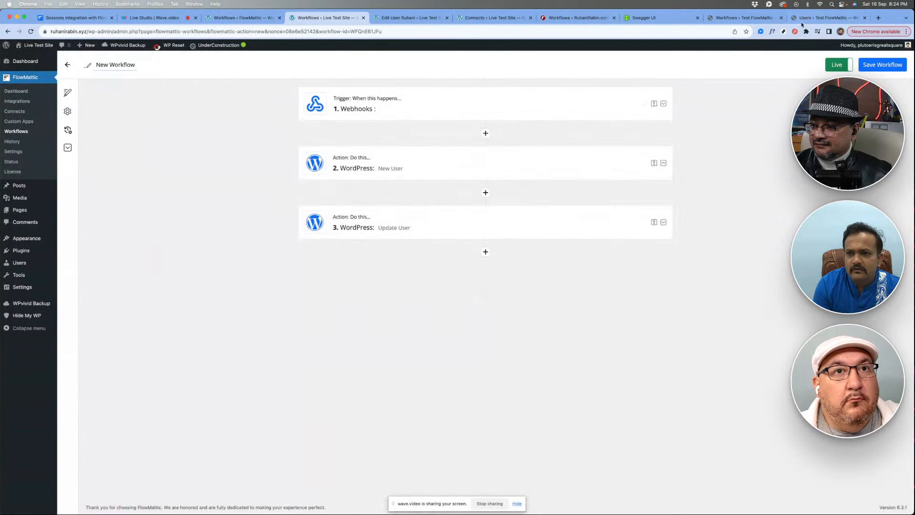
- Collapse the API action in the Test FlowMattic workflow and create another new workflow on that site in a separate browser tab
left_click(743, 17)
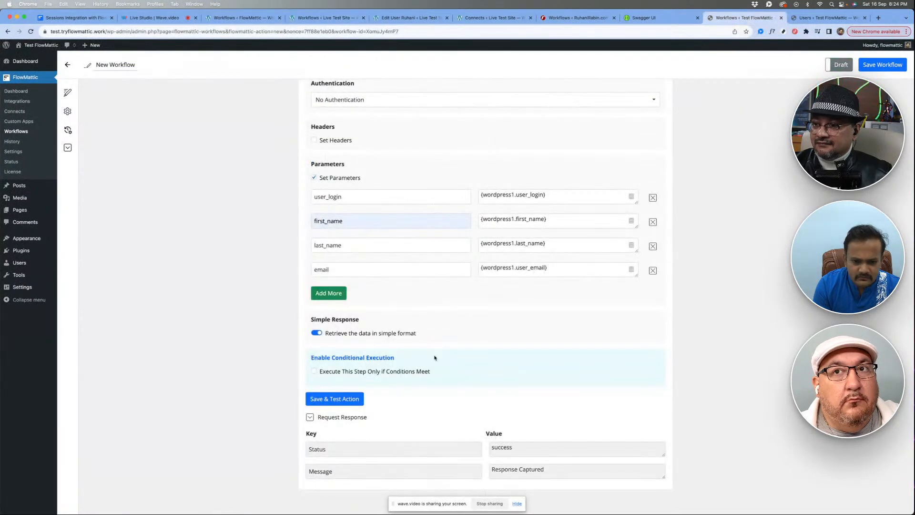
scroll(484, 305, "down", 3)
scroll(484, 306, "up", 9)
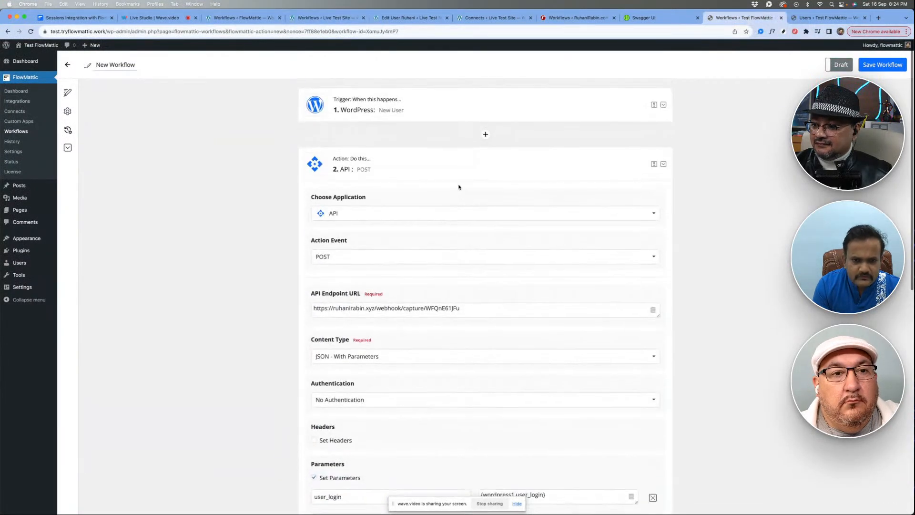
left_click(437, 172)
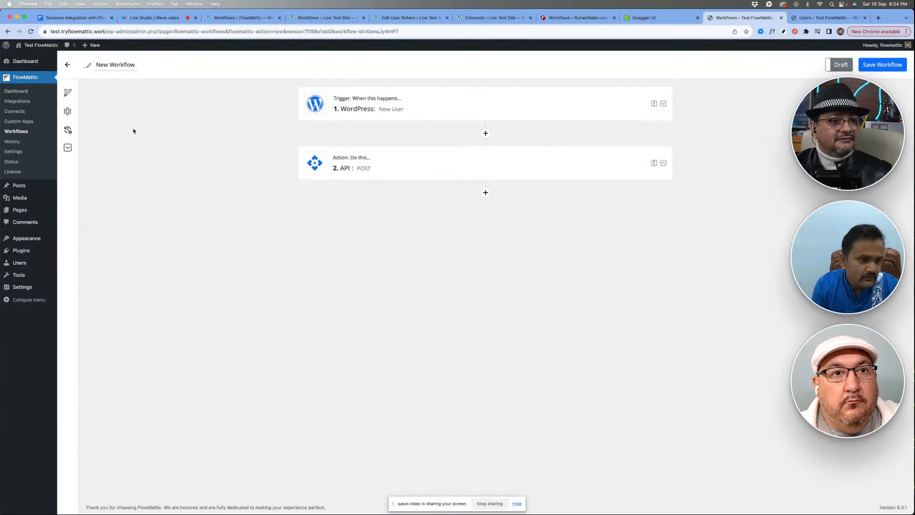
left_click(24, 132, "super")
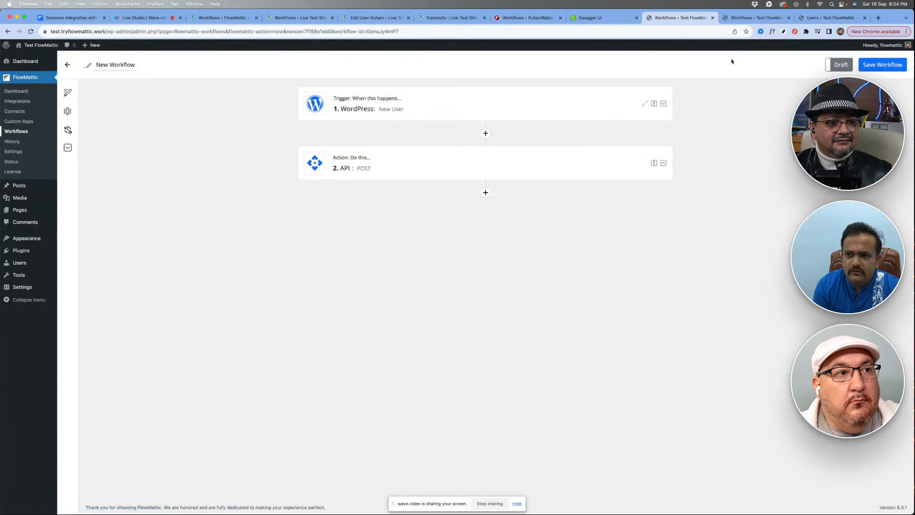
left_click(731, 19)
left_click(441, 72)
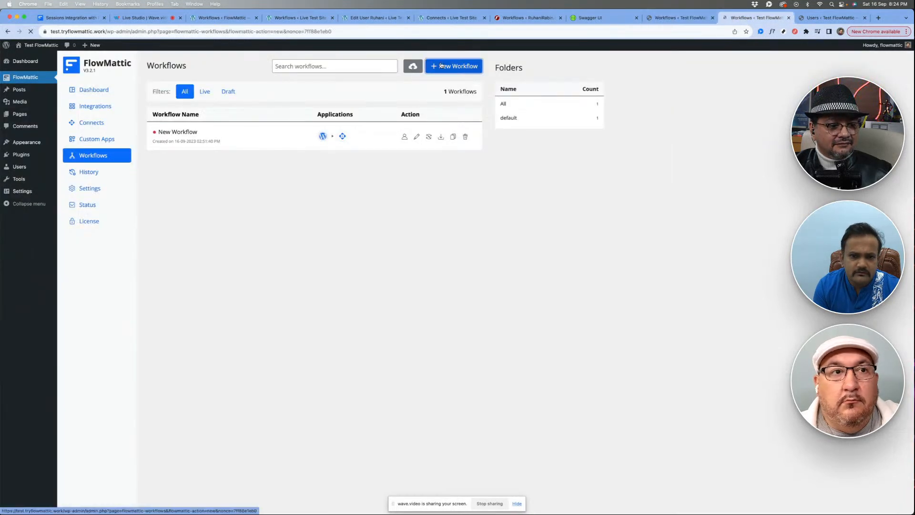
- Set the new workflow's trigger to WordPress with the User Profile Updated event and start capturing its response
left_click(374, 164)
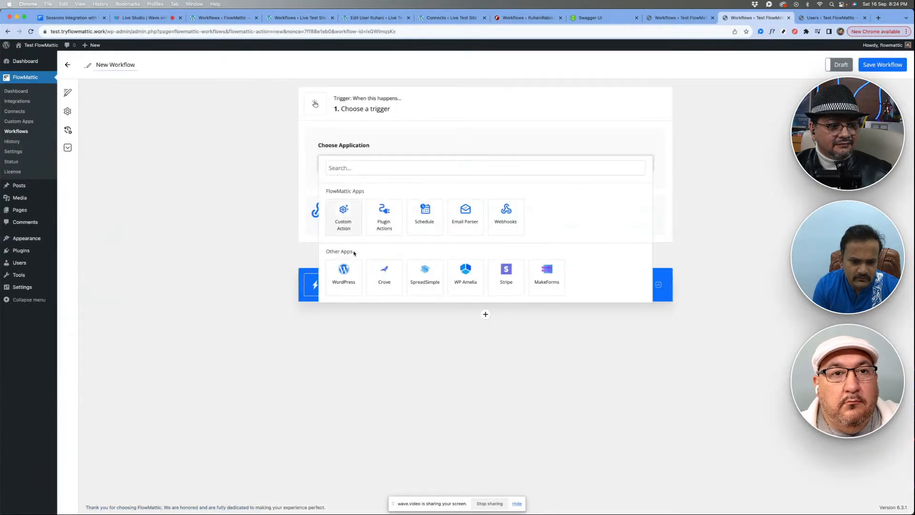
left_click(344, 269)
left_click(357, 202)
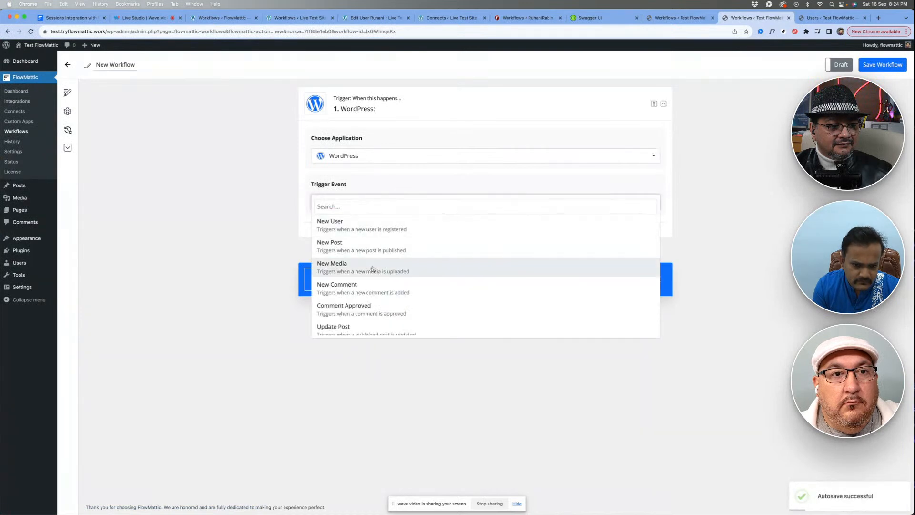
scroll(370, 268, "down", 3)
scroll(373, 269, "down", 3)
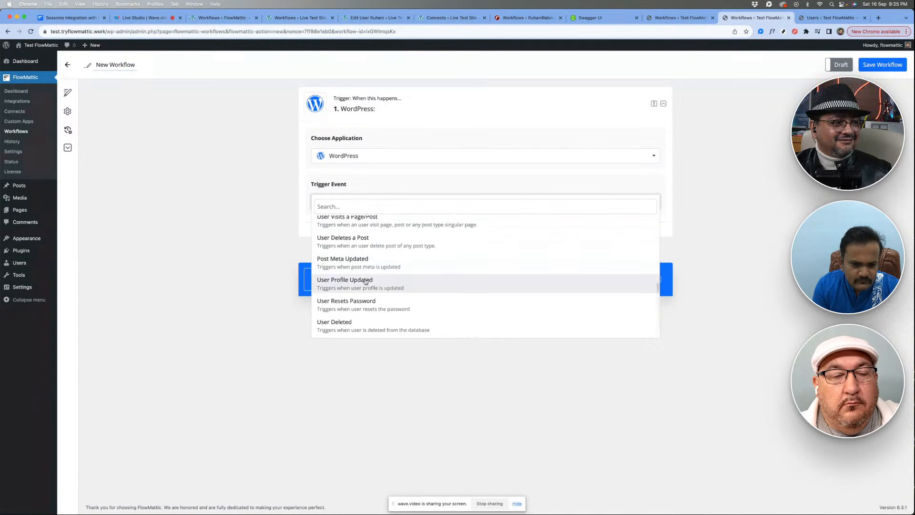
left_click(411, 287)
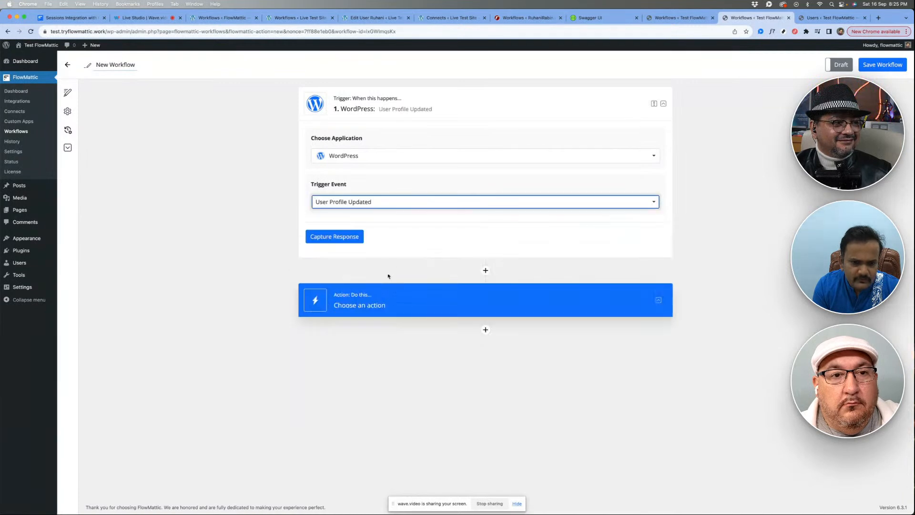
left_click(323, 236)
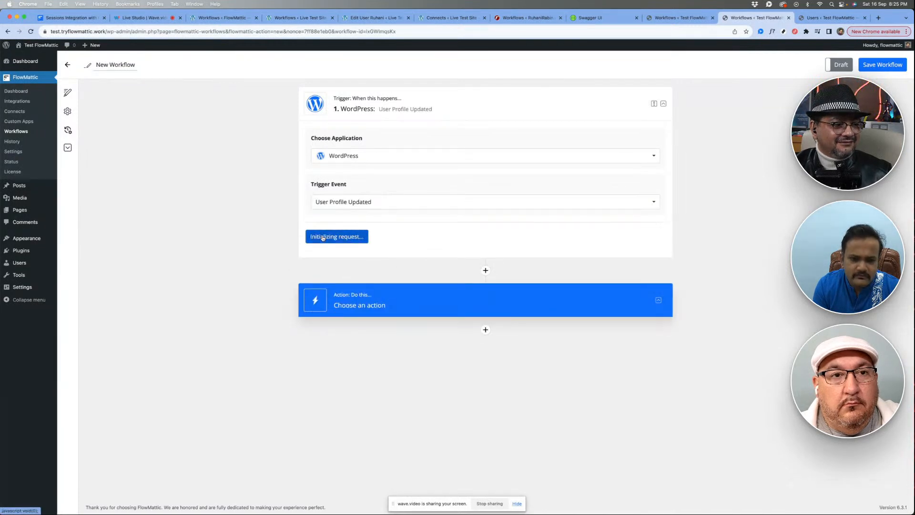
- Fill in the missing last name in the Contributor user's profile on Test FlowMattic and update the user
left_click(816, 21)
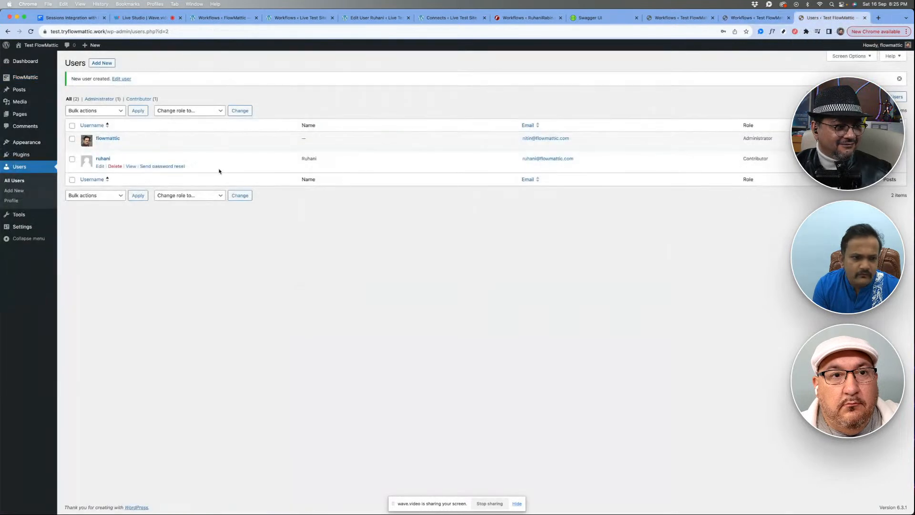
left_click(102, 159)
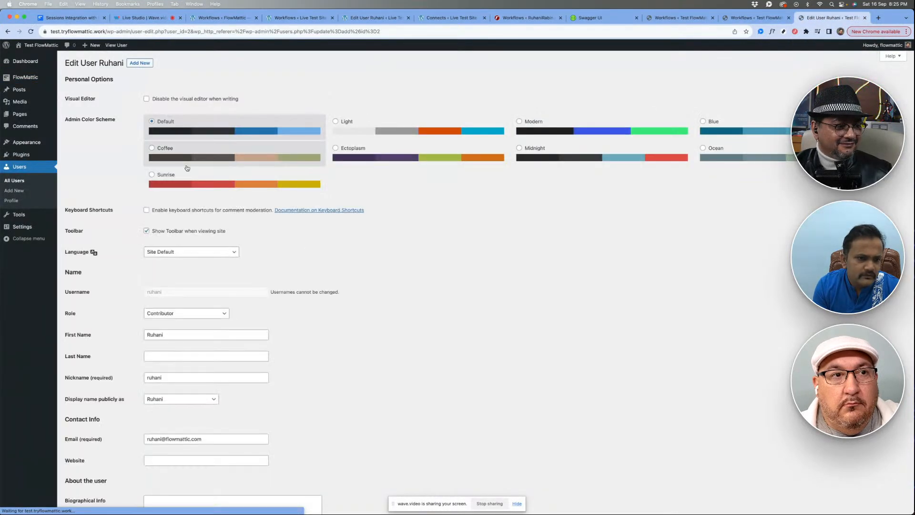
scroll(205, 258, "down", 5)
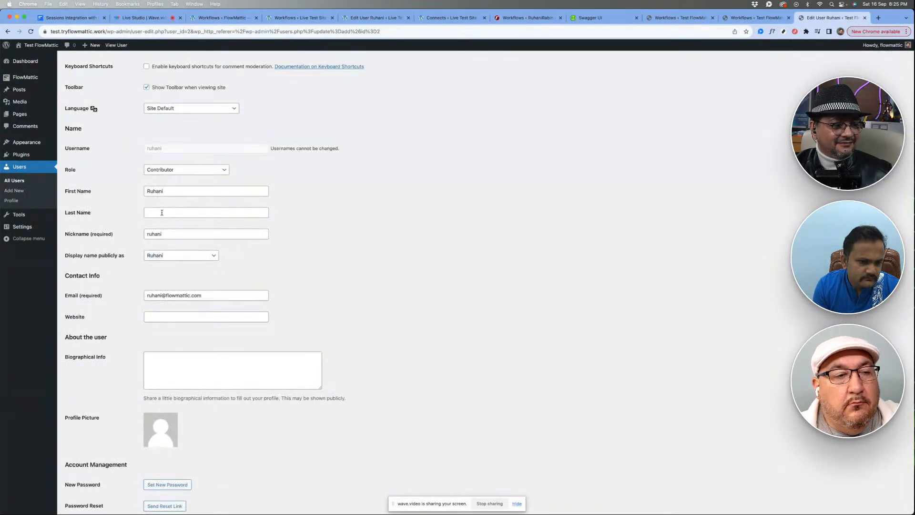
left_click(162, 213)
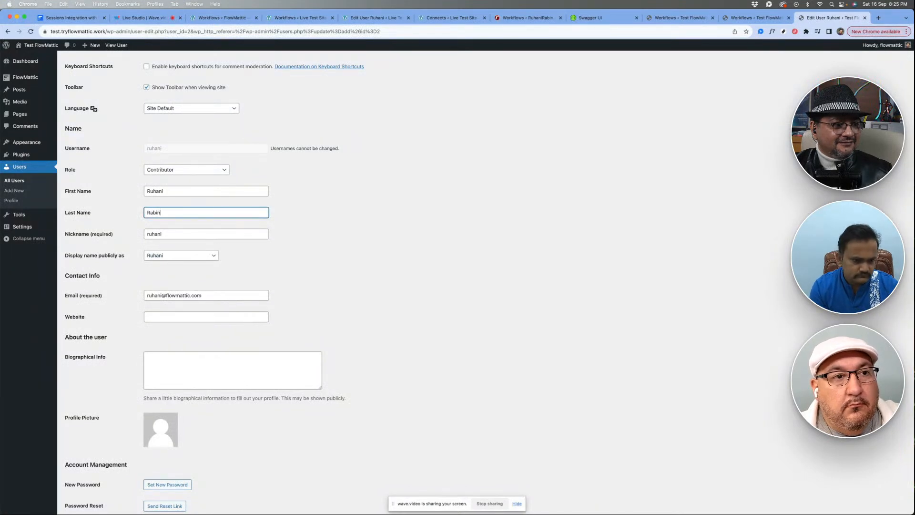
left_click(311, 300)
scroll(311, 286, "down", 5)
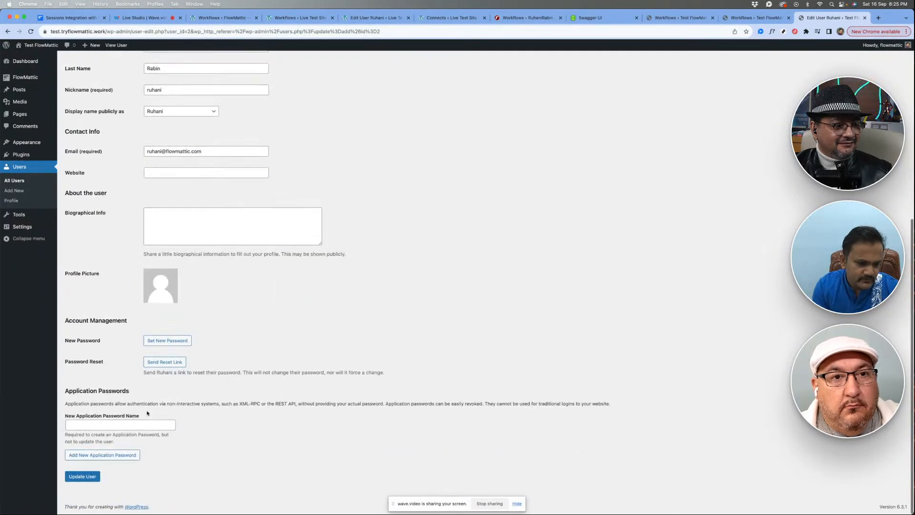
left_click(83, 477)
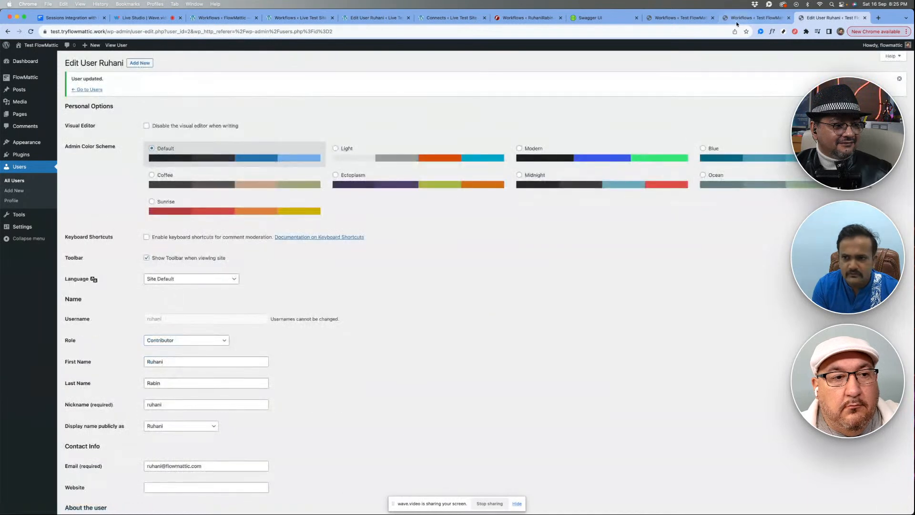
- Examine the User Profile Updated trigger's captured response data, particularly the Last Name field
left_click(737, 21)
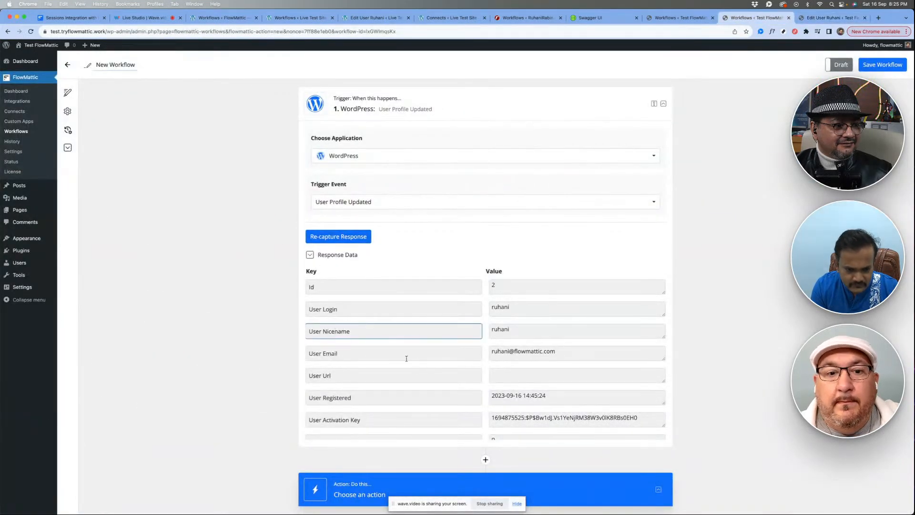
scroll(410, 362, "down", 5)
scroll(424, 365, "down", 1)
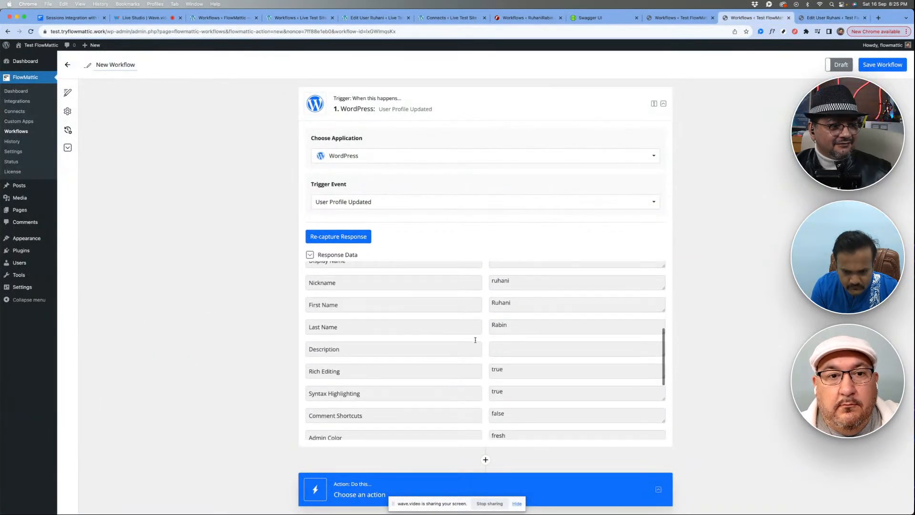
left_click_drag(379, 332, 284, 337)
left_click(257, 339)
scroll(255, 339, "down", 1)
scroll(255, 339, "down", 3)
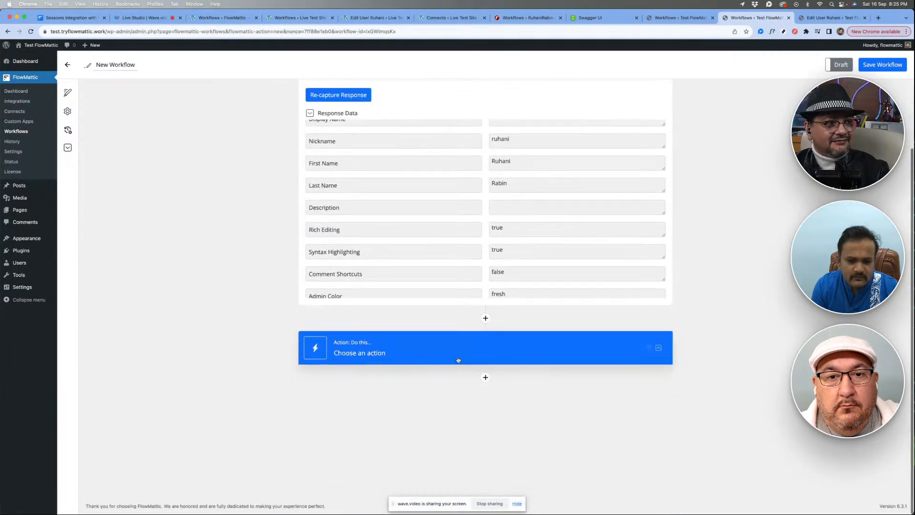
- Expand the new workflow's empty action, copy the API POST action from the New User workflow and return to the new workflow
left_click(449, 351)
scroll(415, 406, "down", 3)
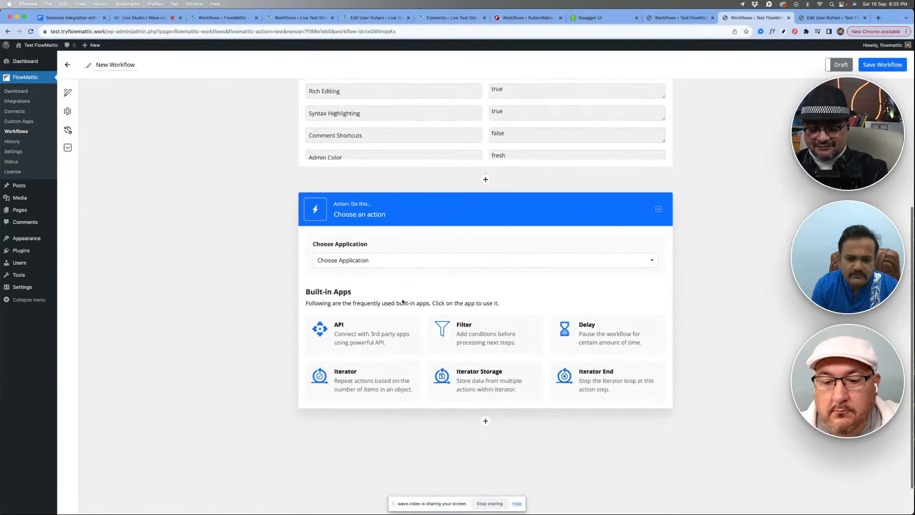
left_click(670, 19)
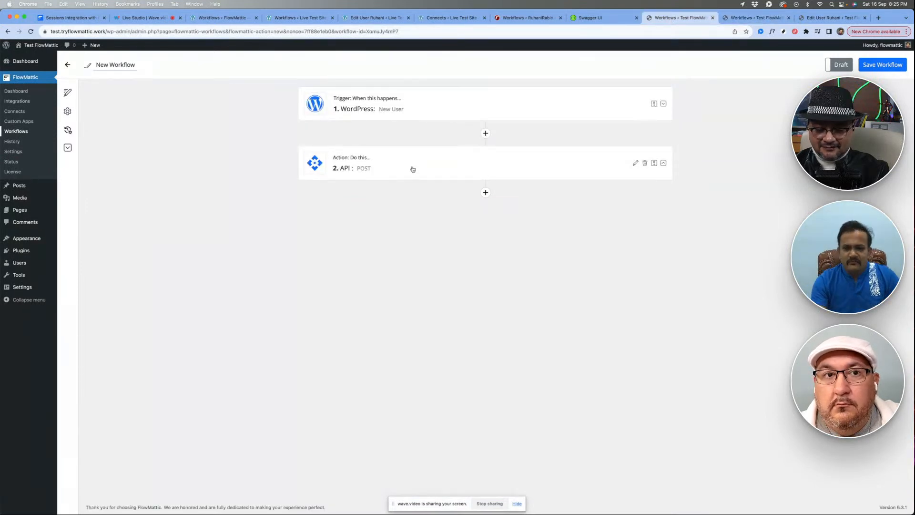
left_click(426, 168)
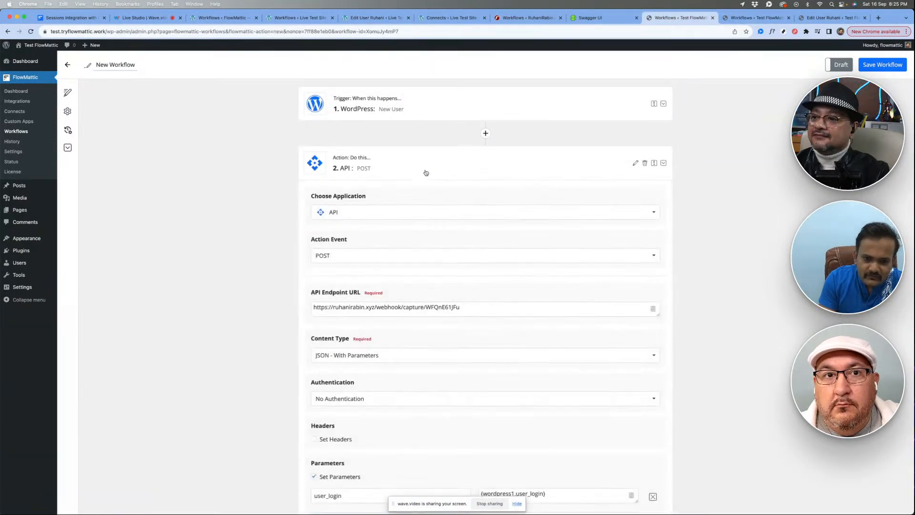
scroll(430, 262, "down", 3)
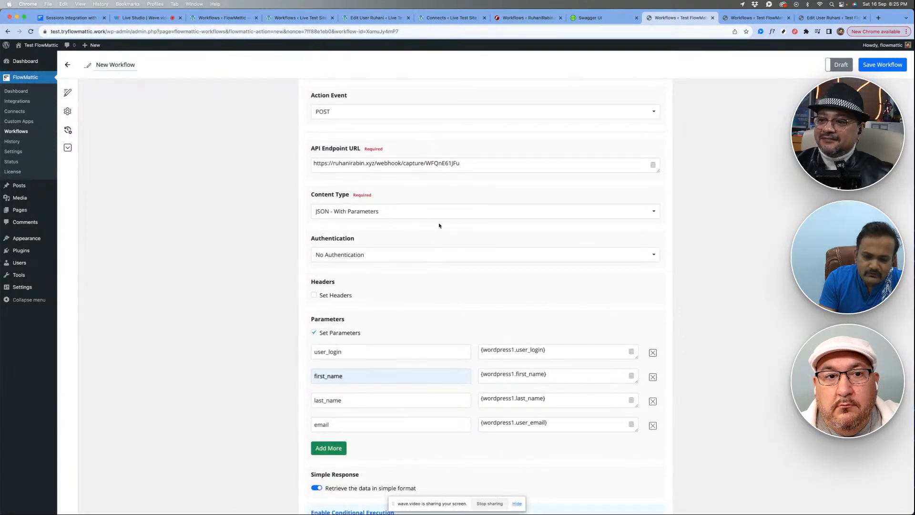
right_click(442, 194)
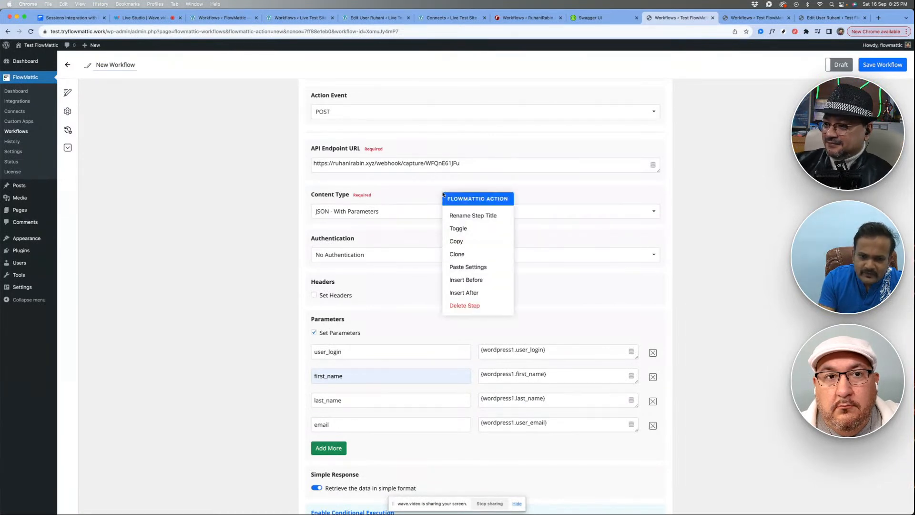
left_click(453, 242)
scroll(401, 231, "up", 3)
right_click(437, 175)
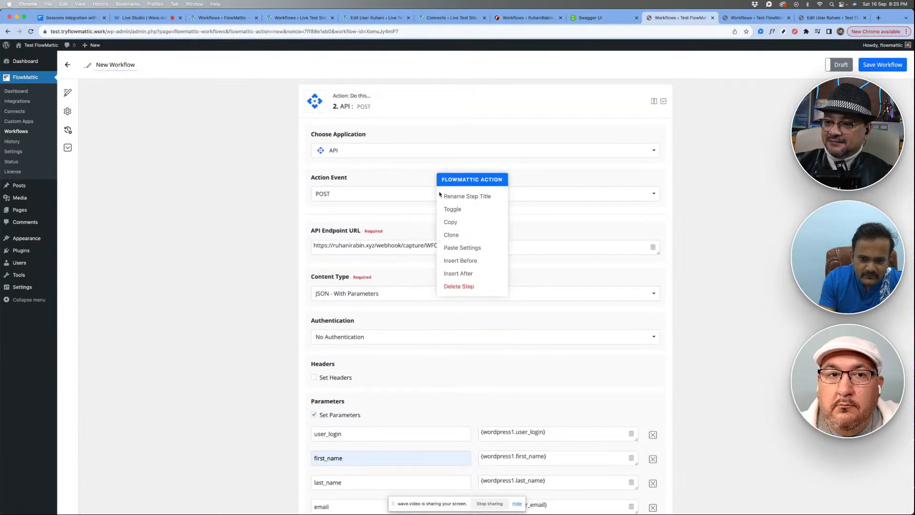
left_click(465, 224)
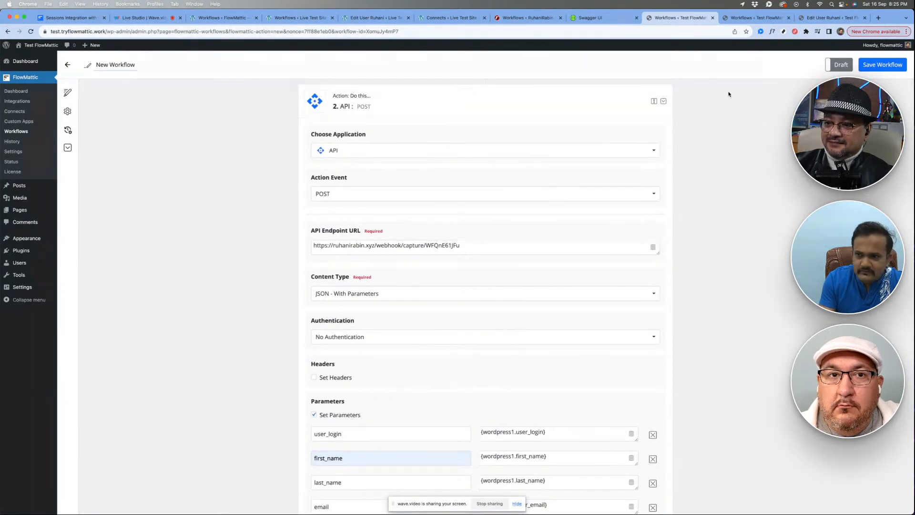
left_click(754, 18)
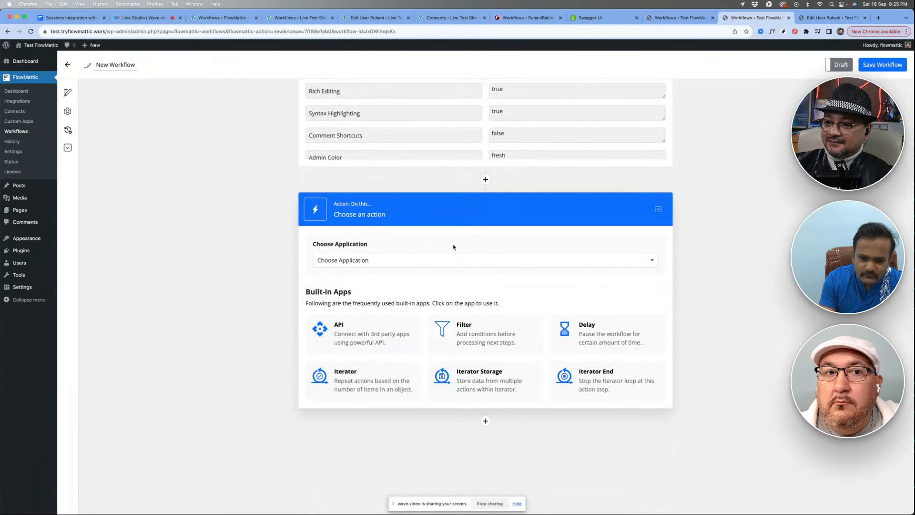
- Set the new workflow's empty action to API and paste the copied POST action settings into it
left_click(359, 338)
scroll(442, 288, "down", 2)
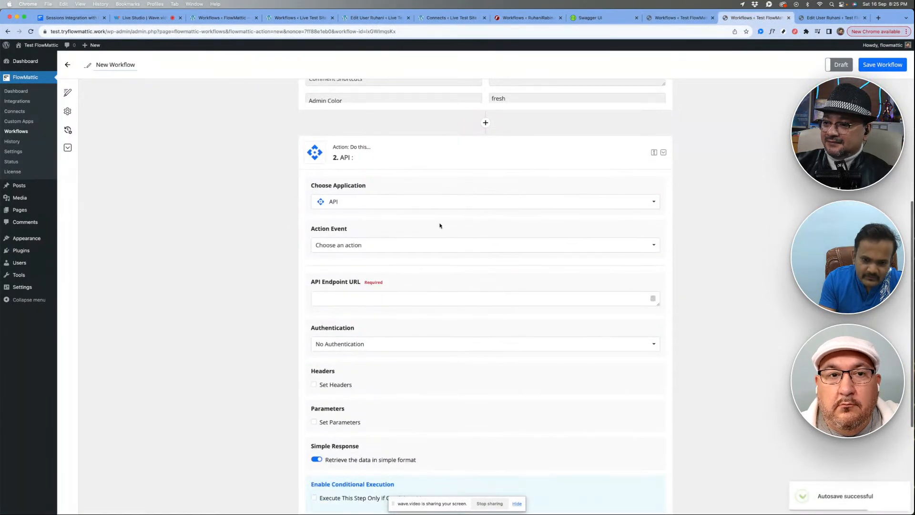
right_click(440, 225)
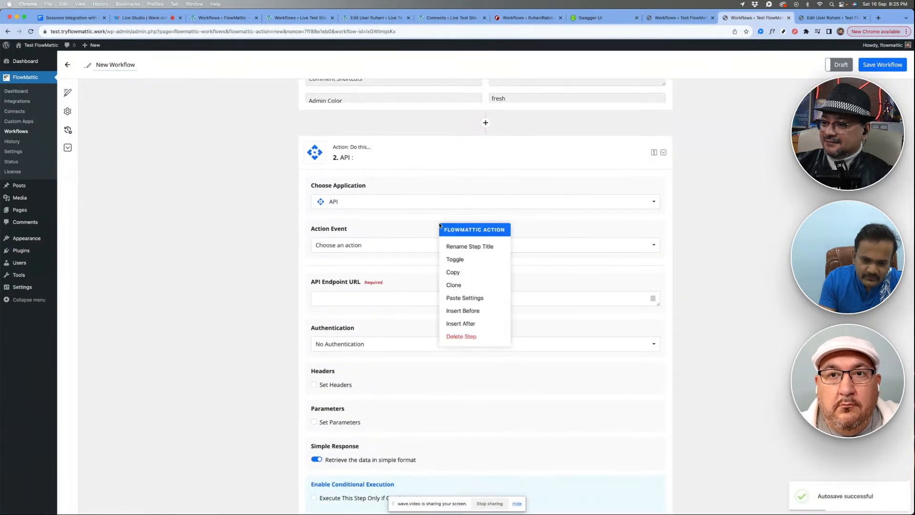
left_click(461, 298)
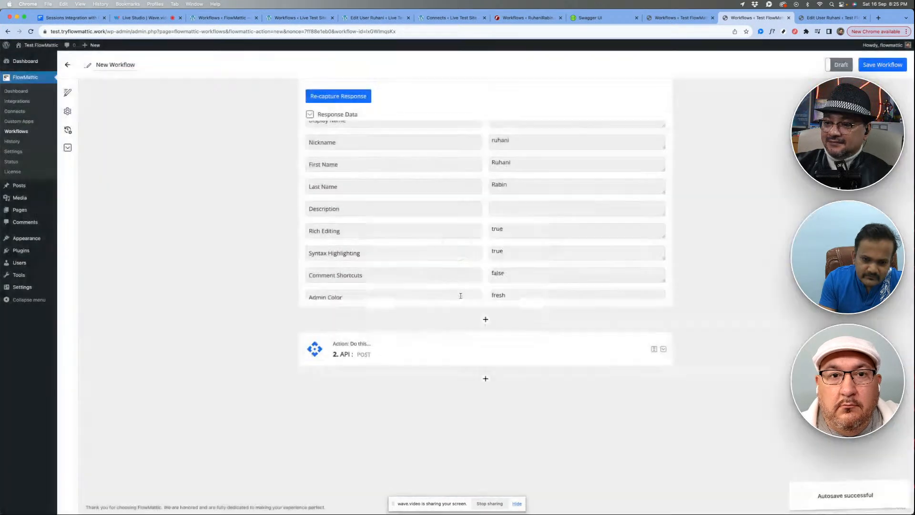
scroll(439, 343, "down", 7)
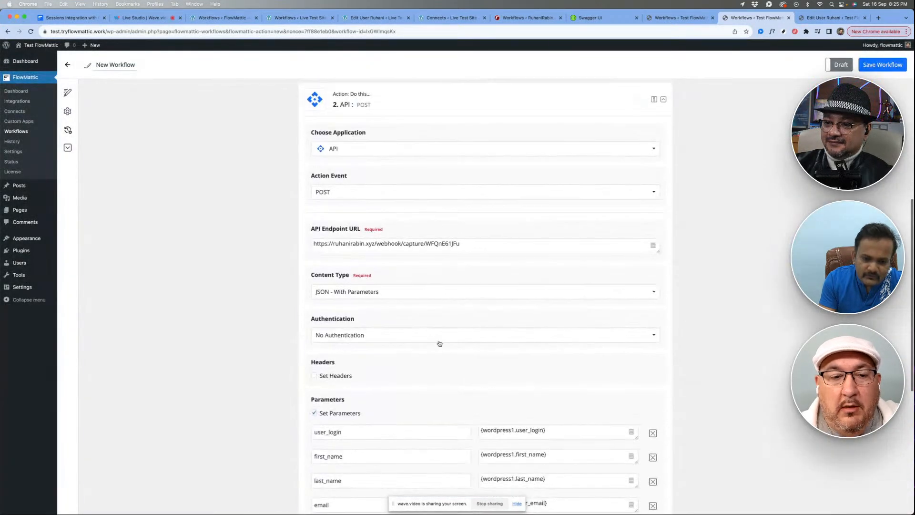
- Examine the pasted action's parameters and compare the email and last_name mappings with the User Profile Updated captured data
scroll(436, 286, "down", 4)
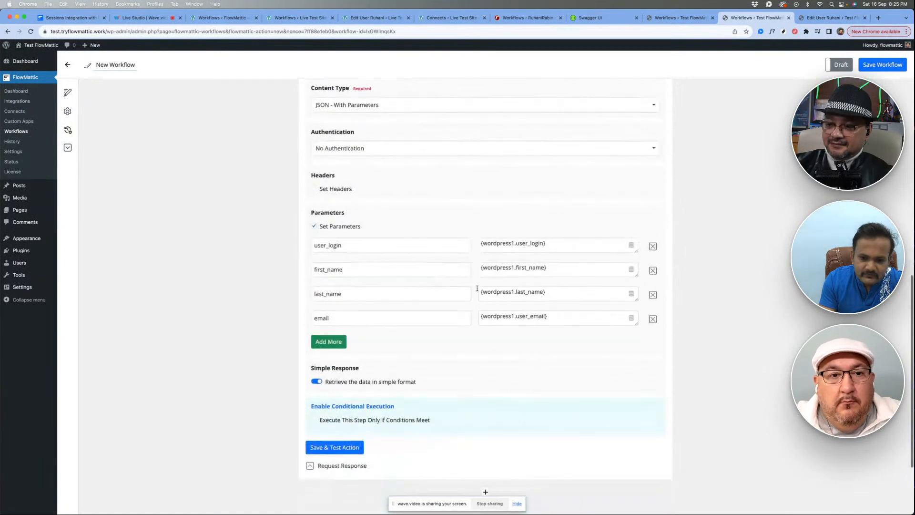
scroll(390, 290, "down", 2)
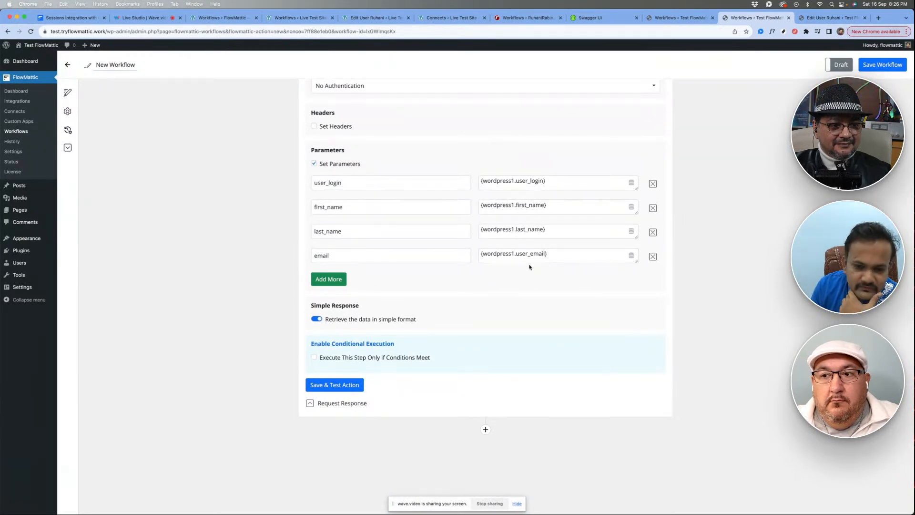
left_click(553, 256)
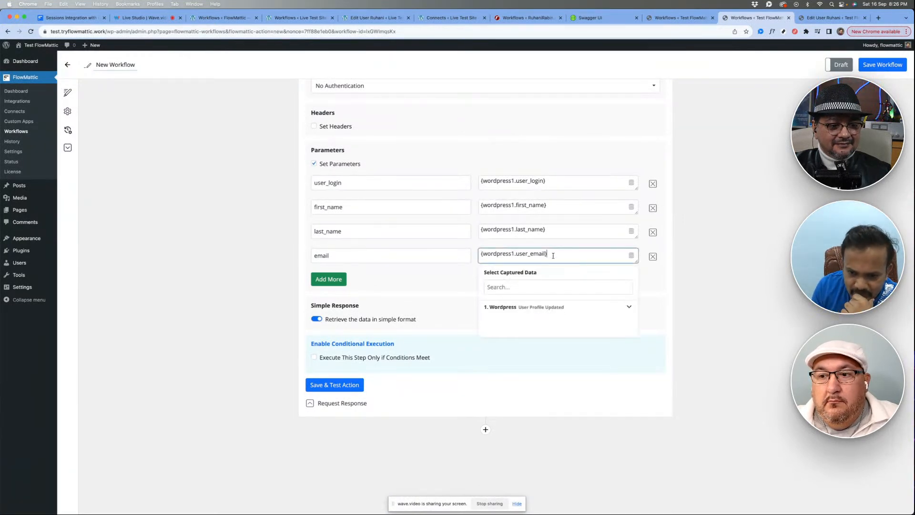
left_click(516, 307)
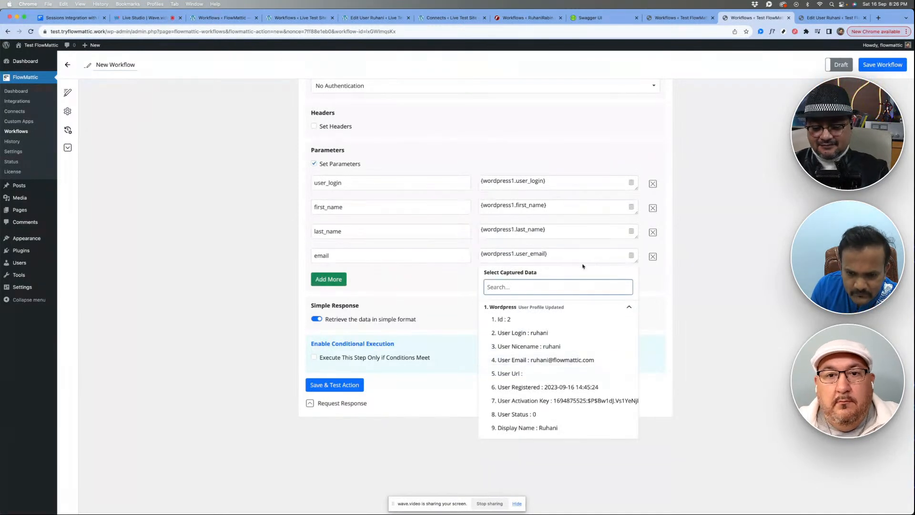
left_click(631, 255)
left_click(528, 307)
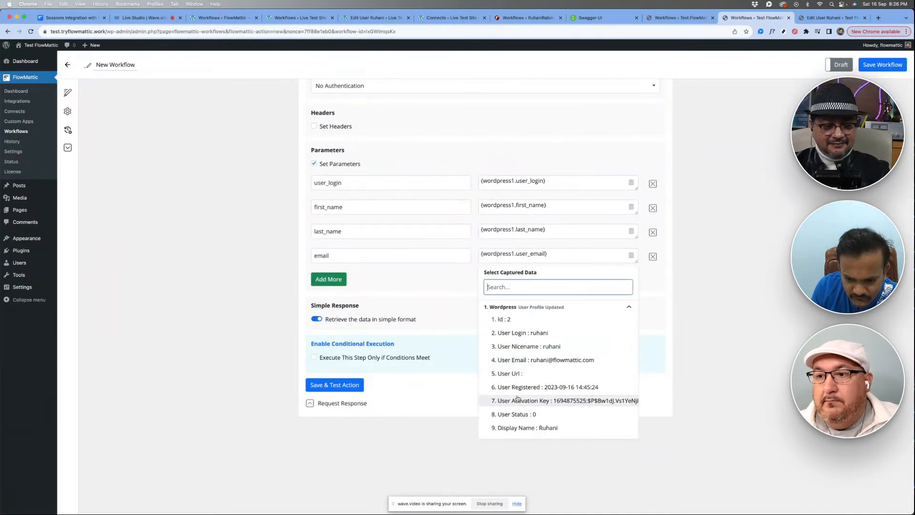
left_click(524, 359)
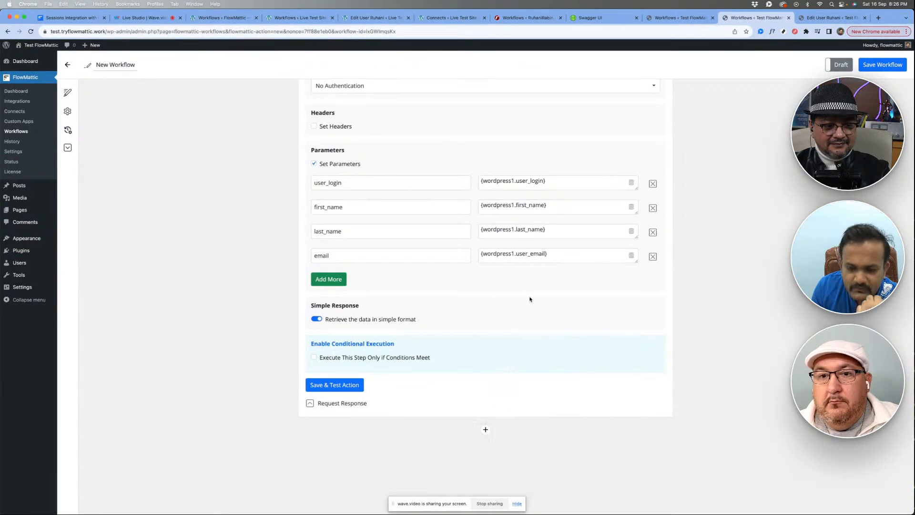
left_click(631, 231)
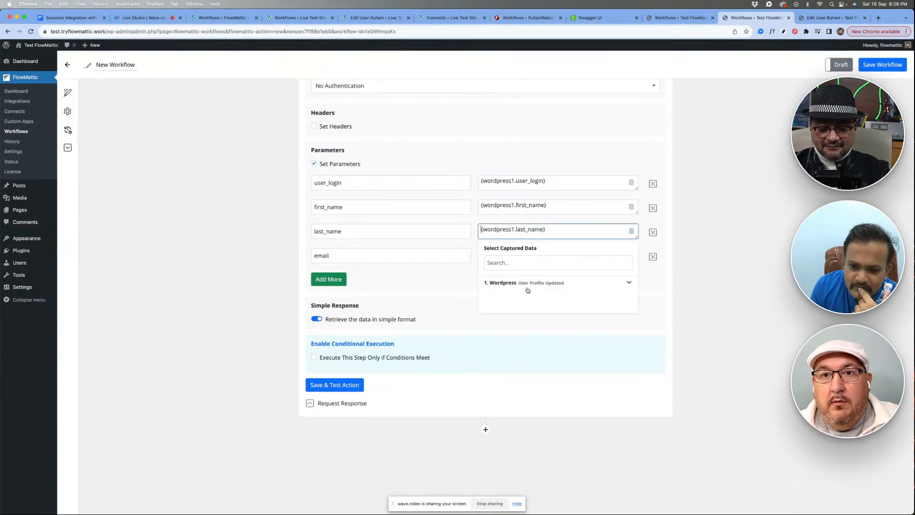
scroll(518, 371, "down", 3)
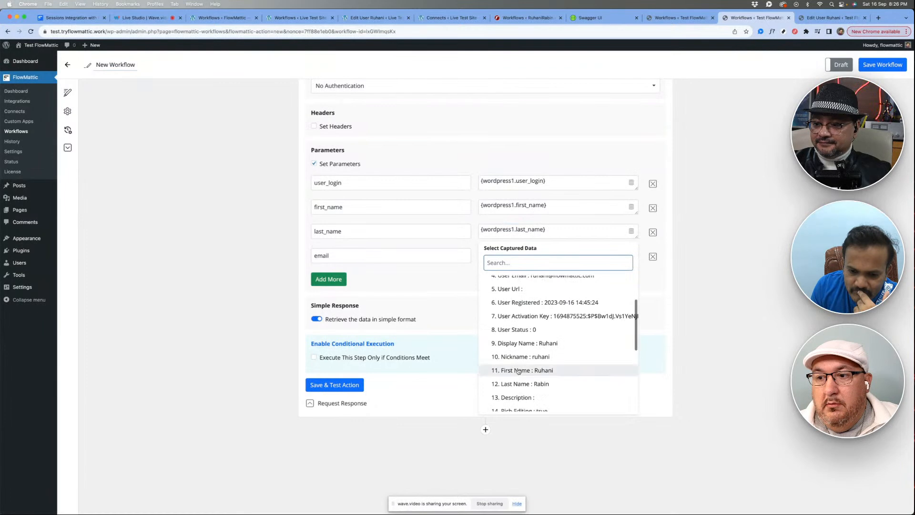
scroll(518, 371, "down", 2)
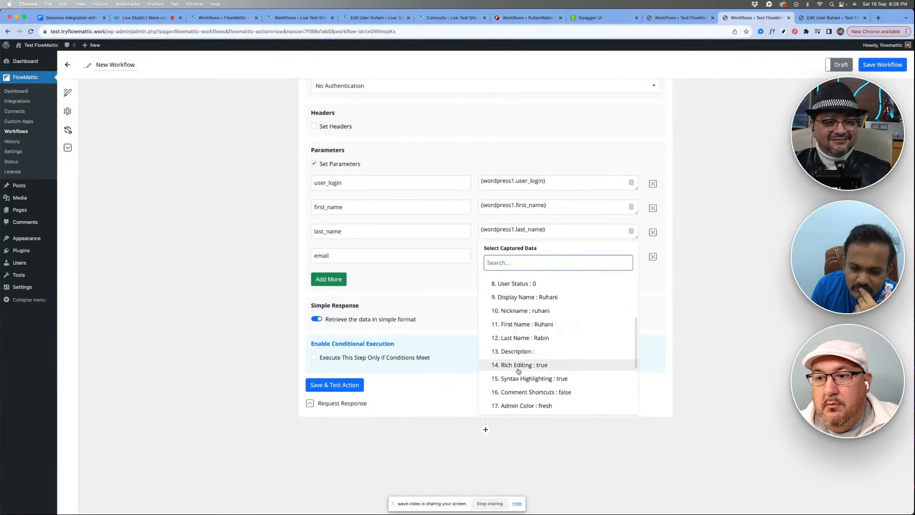
scroll(518, 371, "down", 3)
left_click(451, 287)
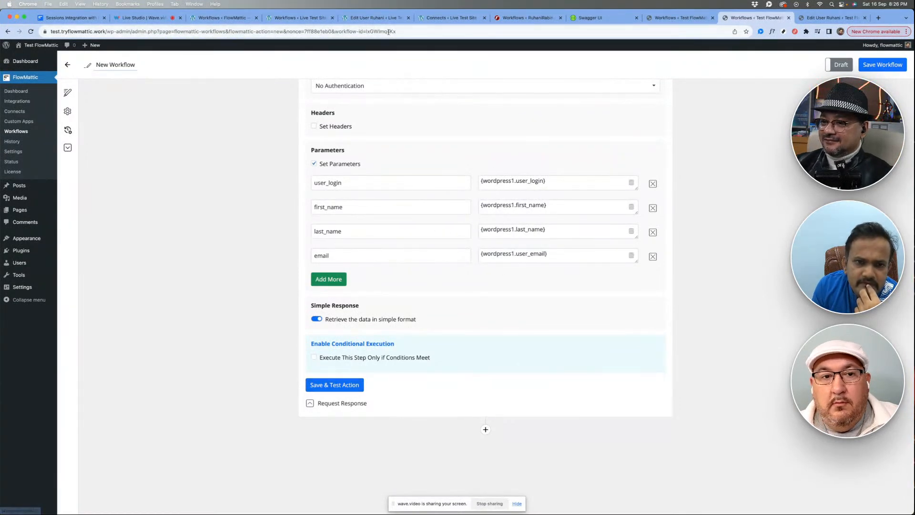
- Look at the receiving workflow on Live Test Site, return to Test FlowMattic's new workflow, and save and test its API POST action
left_click(292, 19)
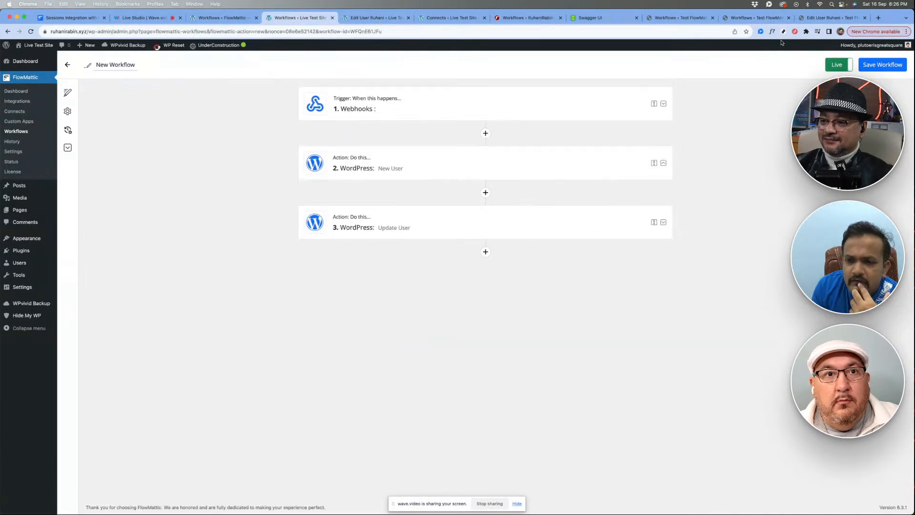
left_click(776, 20)
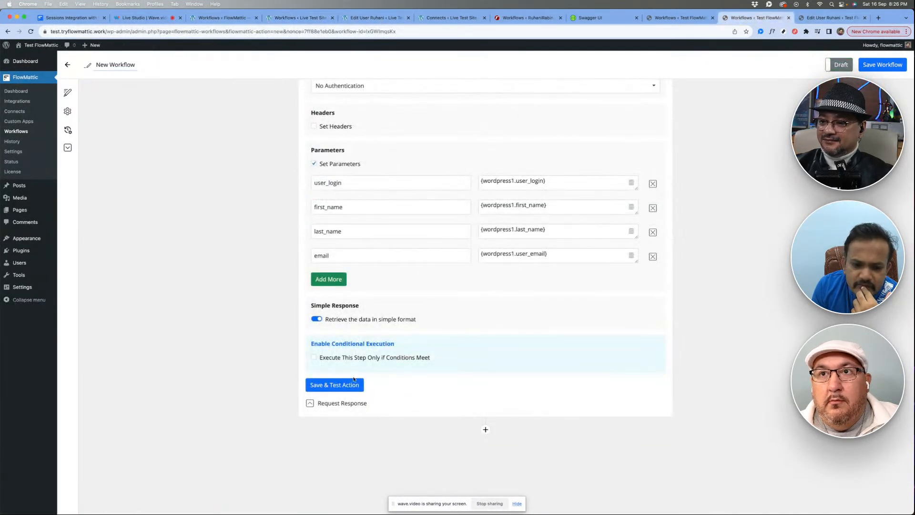
left_click(333, 384)
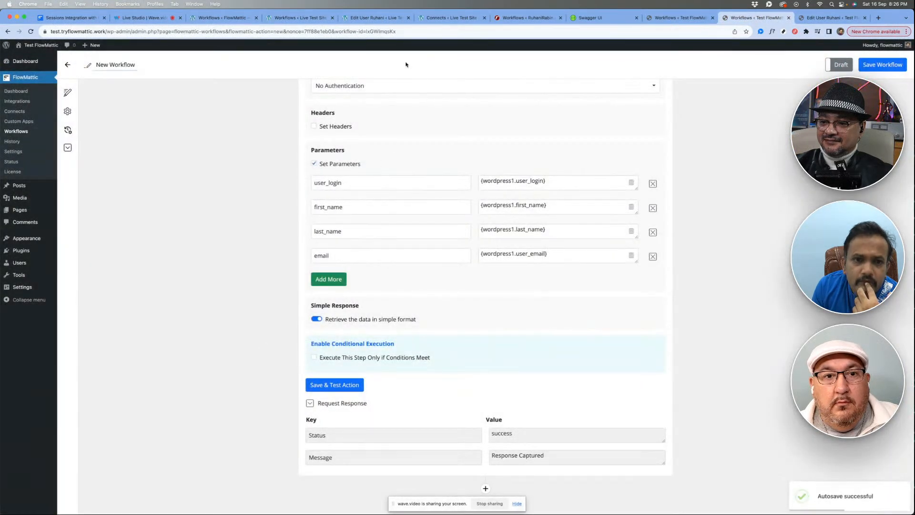
- Reload the user's profile page on Live Test Site to check for the updated data
left_click(376, 17)
right_click(400, 127)
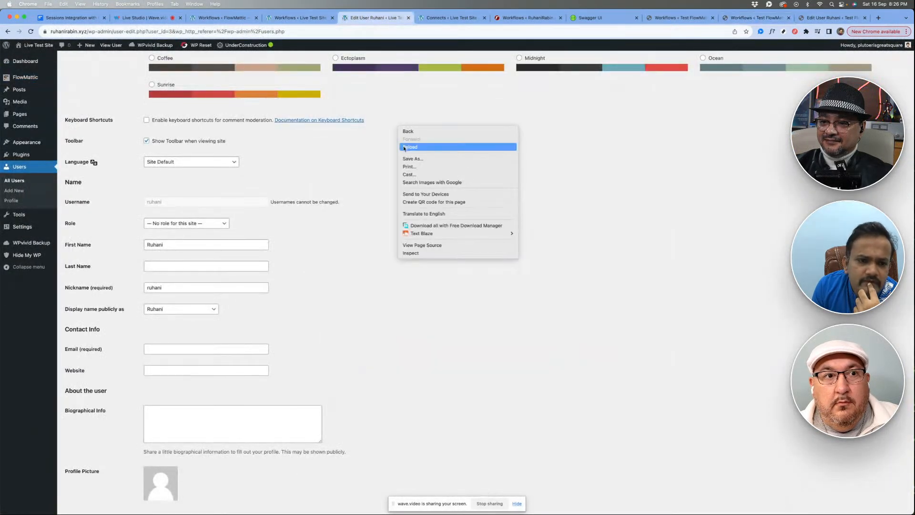
left_click(405, 148)
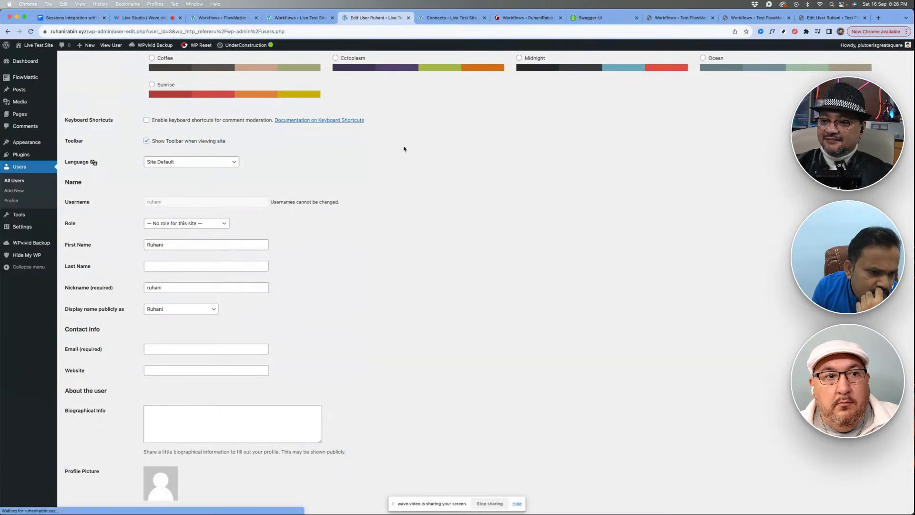
- Open the Live Test Site workflow's task history and examine the failed run's New User and Webhooks capture details
left_click(287, 19)
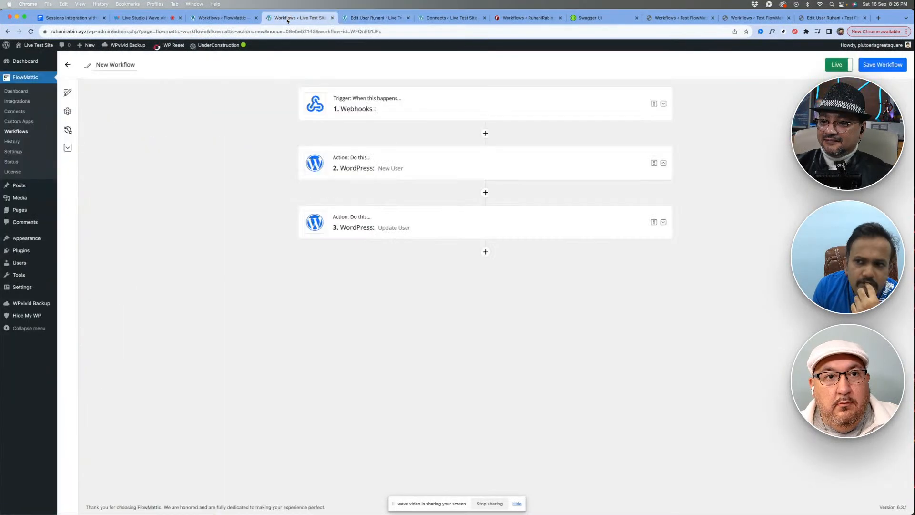
left_click(68, 130)
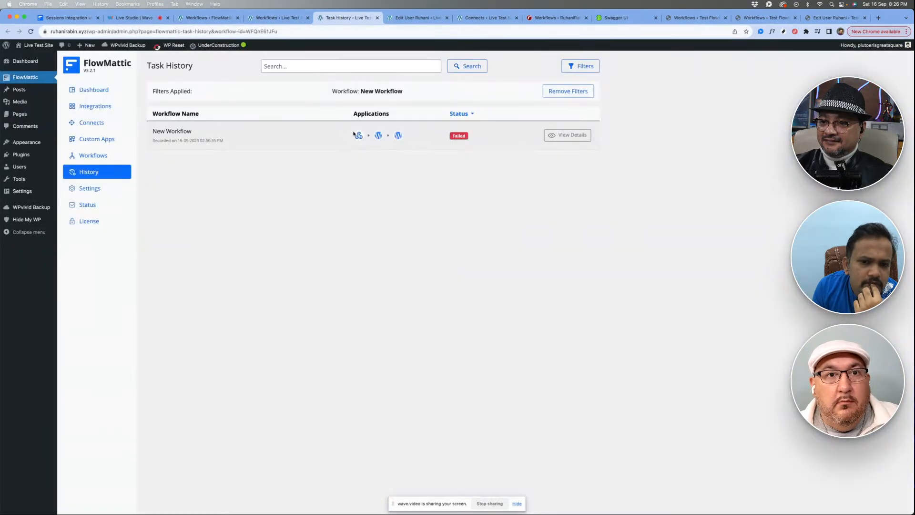
left_click(567, 135)
left_click(406, 277)
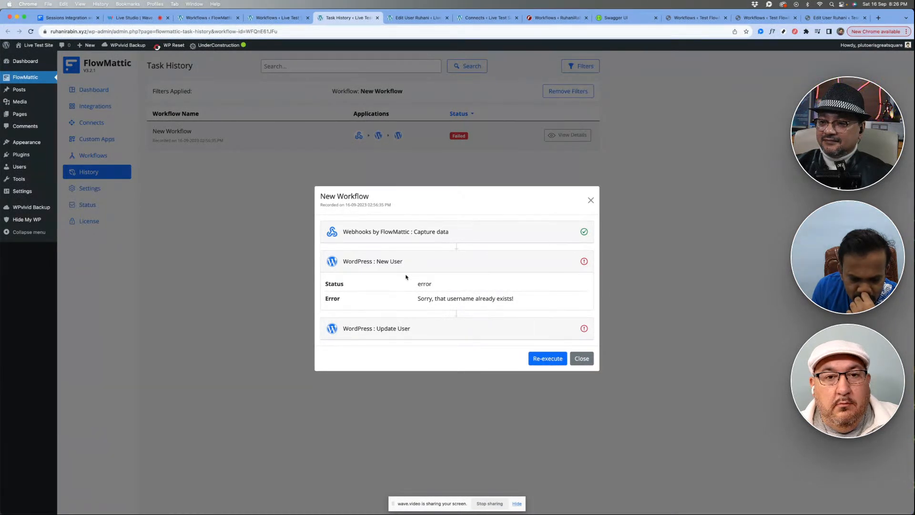
left_click(430, 231)
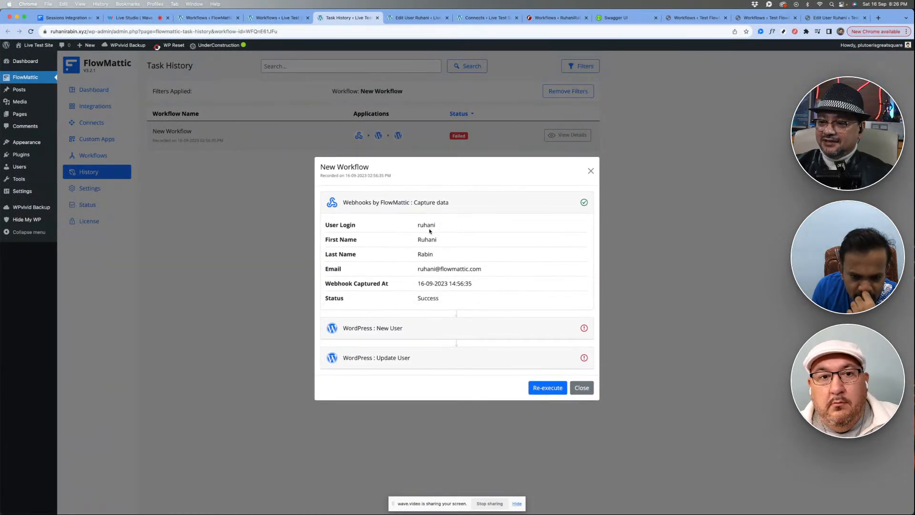
- Review the New User action's field mappings in the Live Test Site workflow, and collapse the action
left_click(271, 18)
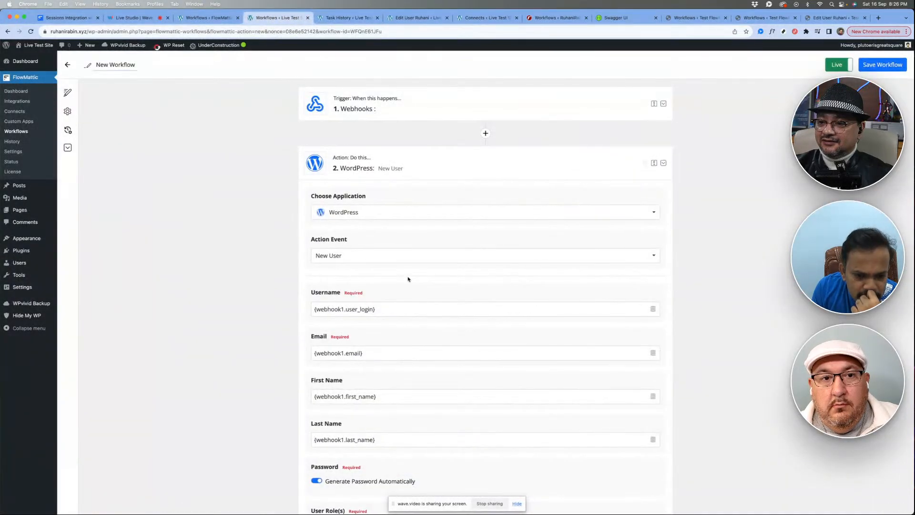
scroll(407, 278, "down", 5)
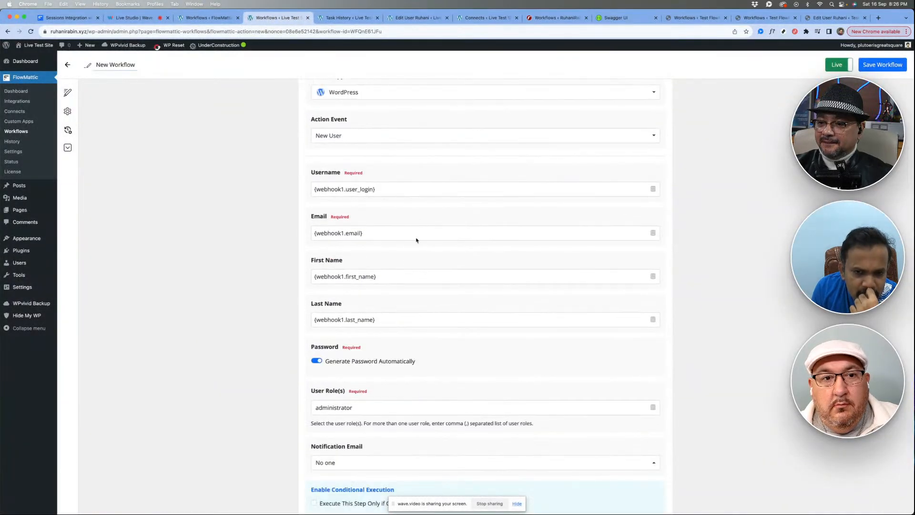
scroll(416, 240, "up", 5)
left_click(489, 140)
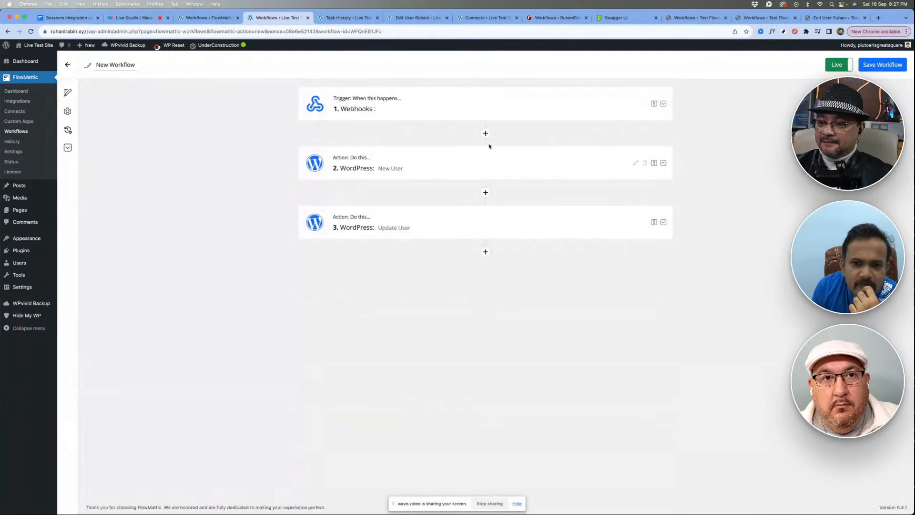
- Insert a WordPress action directly after the Webhooks trigger and set its action event to Get User by Email
left_click(485, 134)
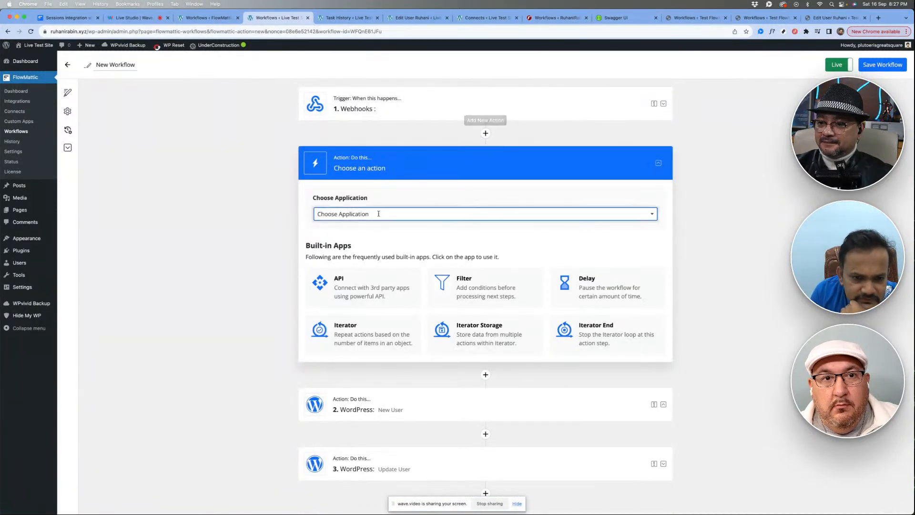
left_click(379, 213)
scroll(331, 265, "down", 3)
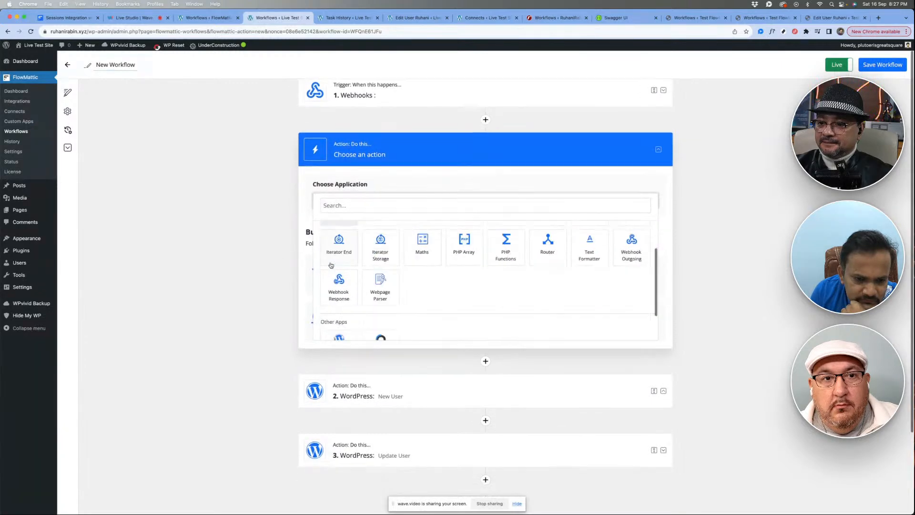
scroll(331, 266, "down", 2)
left_click(333, 280)
left_click(384, 206)
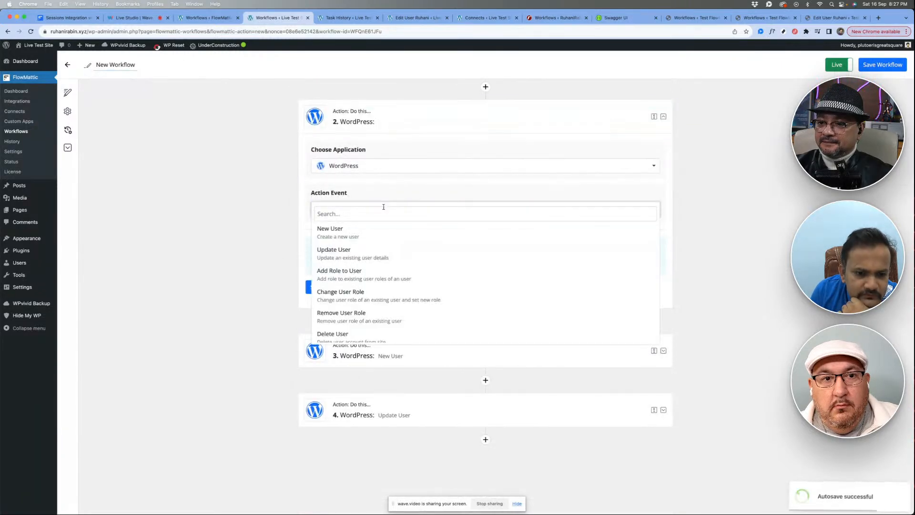
scroll(377, 296, "down", 5)
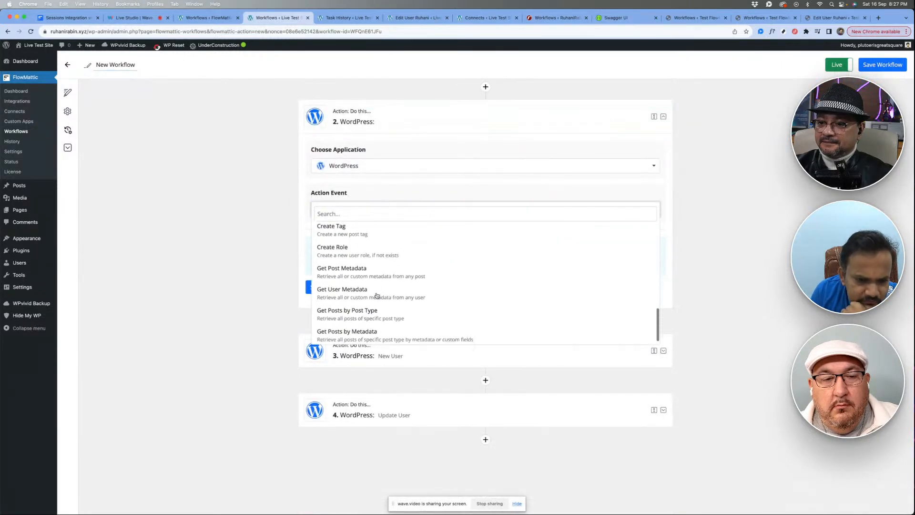
scroll(377, 296, "up", 2)
left_click(341, 270)
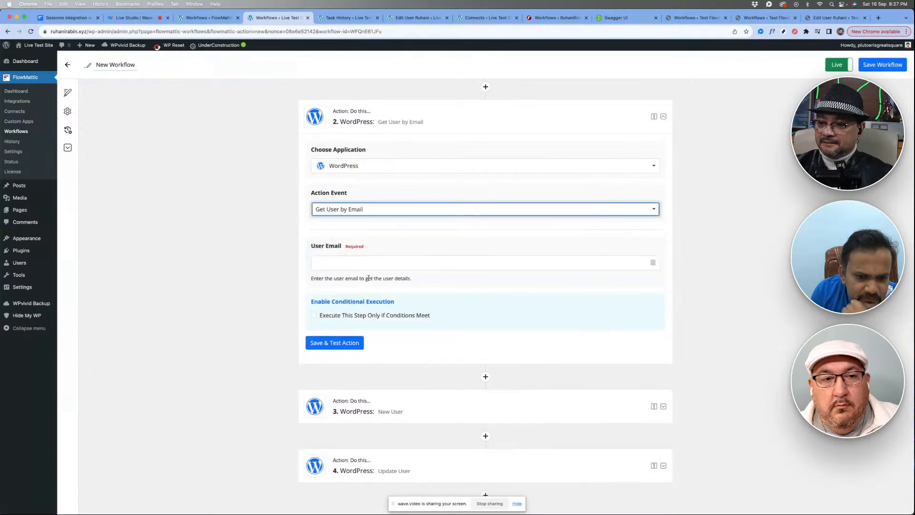
- Map the Get User by Email action's User Email to the webhook's captured Email, and save and test the action
left_click(343, 262)
left_click(344, 312)
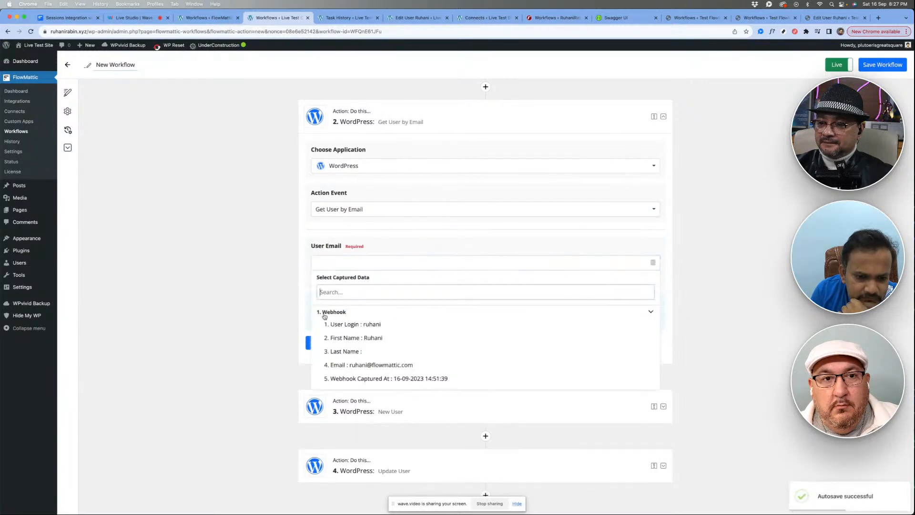
left_click(349, 366)
scroll(393, 311, "down", 1)
left_click(334, 302)
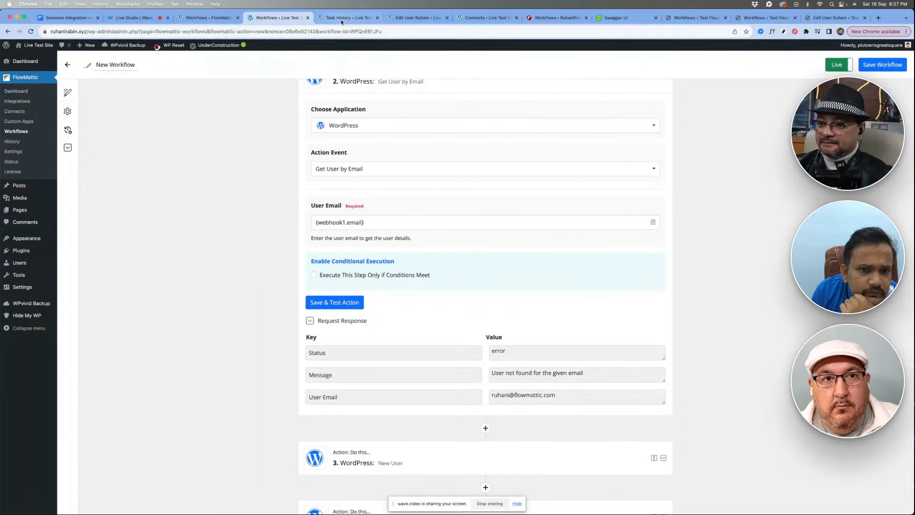
- Review the synced user's profile fields on the Live Test Site, and open the list of all users
left_click(410, 18)
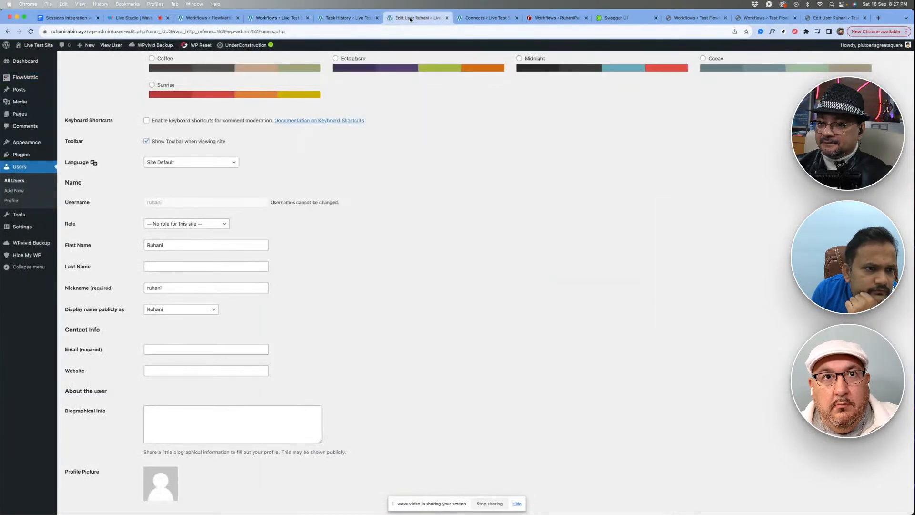
scroll(280, 181, "up", 3)
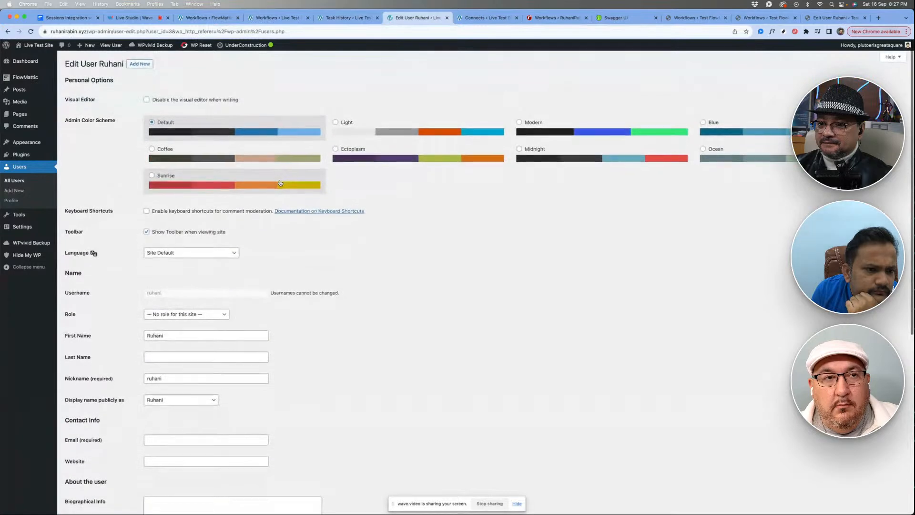
scroll(281, 182, "down", 3)
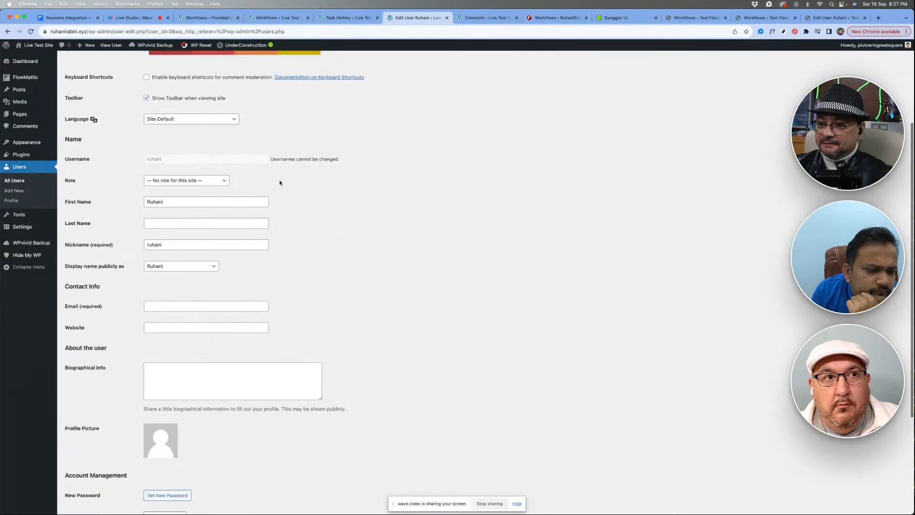
scroll(280, 294, "down", 4)
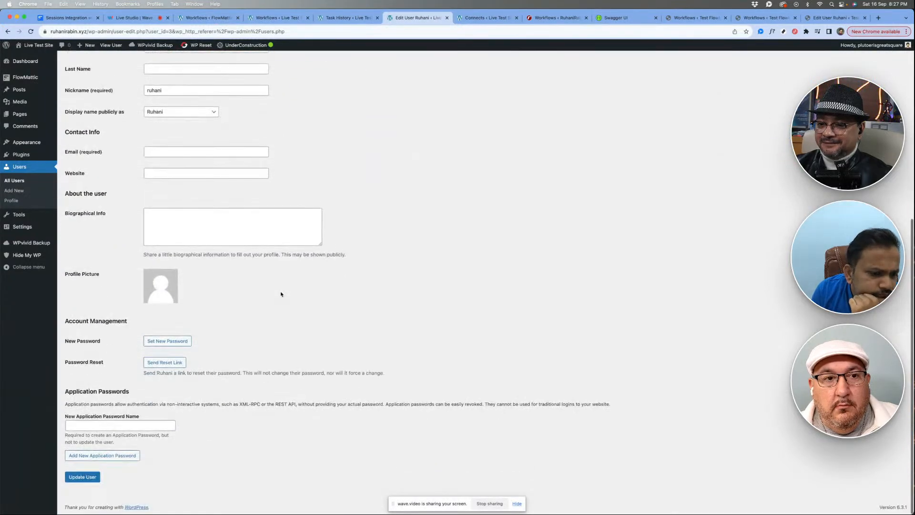
scroll(281, 293, "up", 7)
left_click(16, 181)
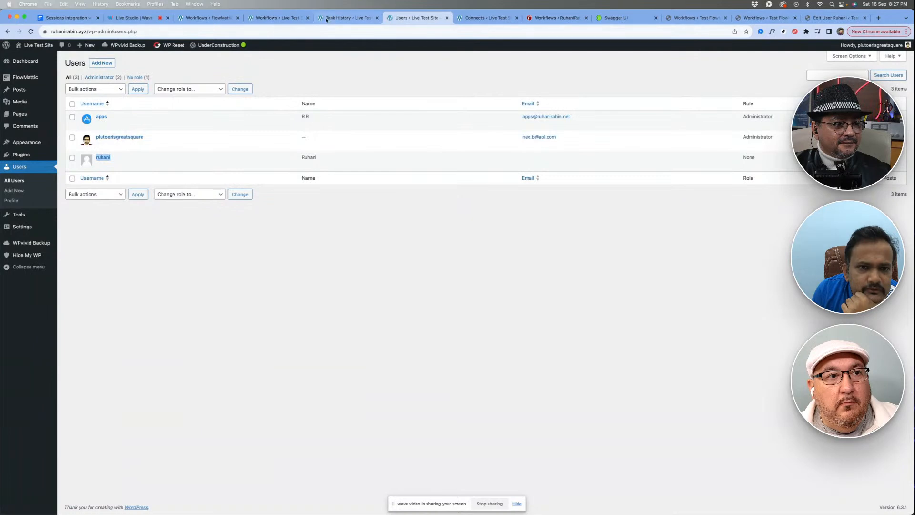
- Map the Update User action's Email to the webhook's captured Email in the Live Test Site workflow, and save and test the action
left_click(277, 18)
scroll(413, 312, "down", 4)
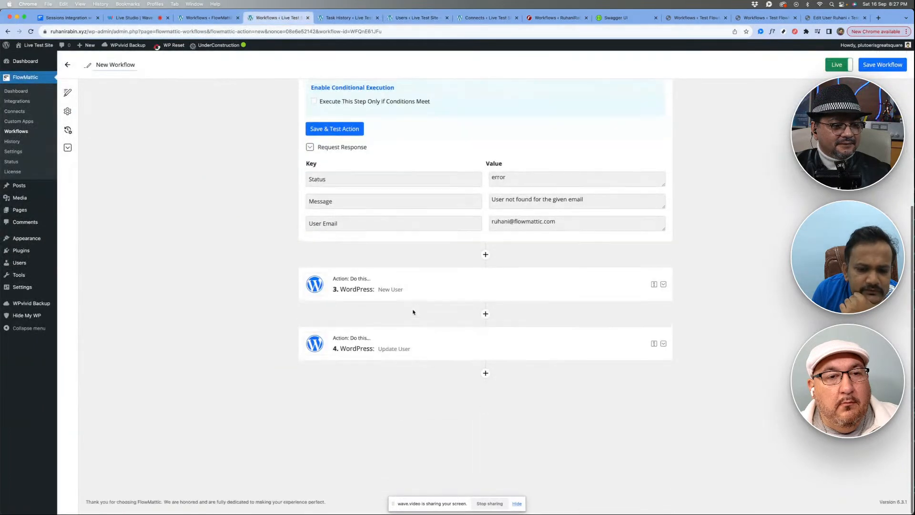
left_click(417, 290)
scroll(417, 288, "up", 3)
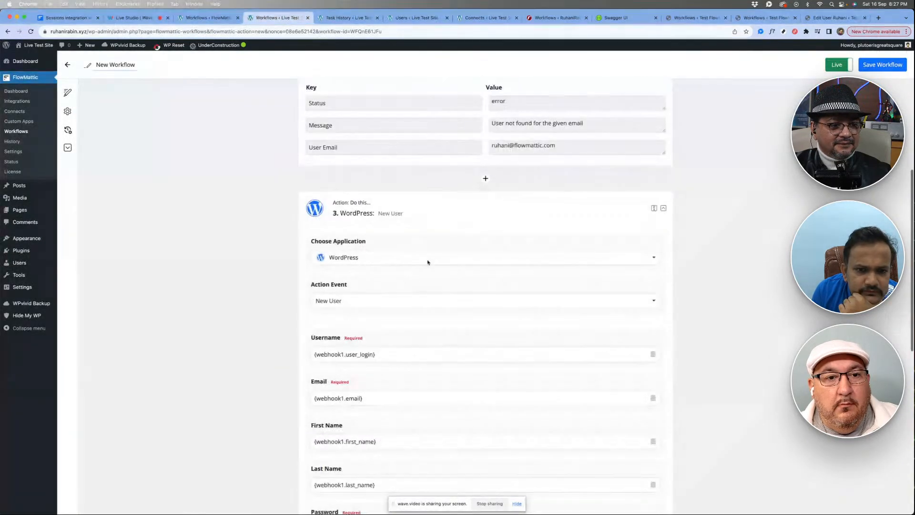
left_click(429, 204)
left_click(427, 351)
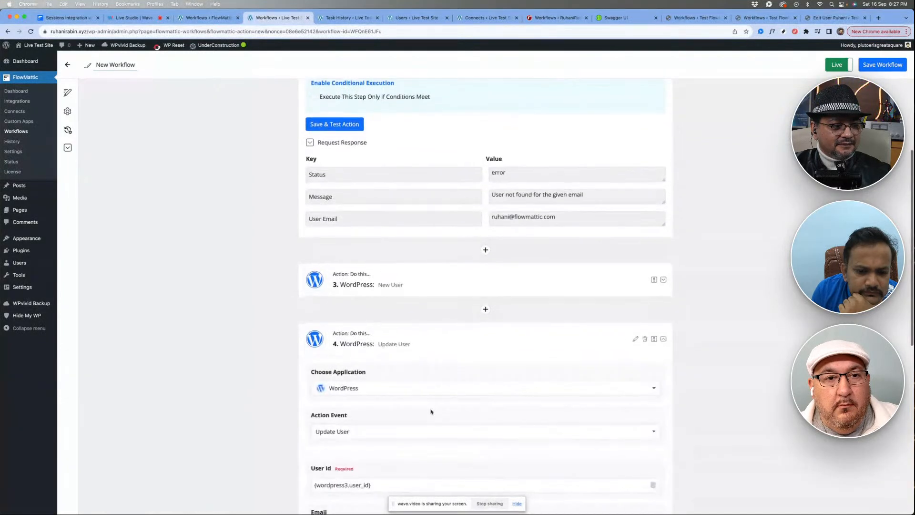
left_click(368, 238)
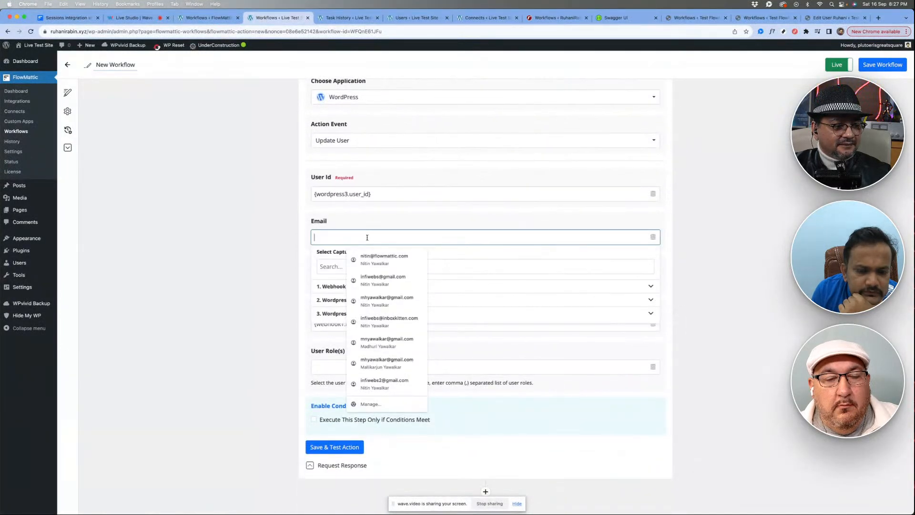
left_click(327, 286)
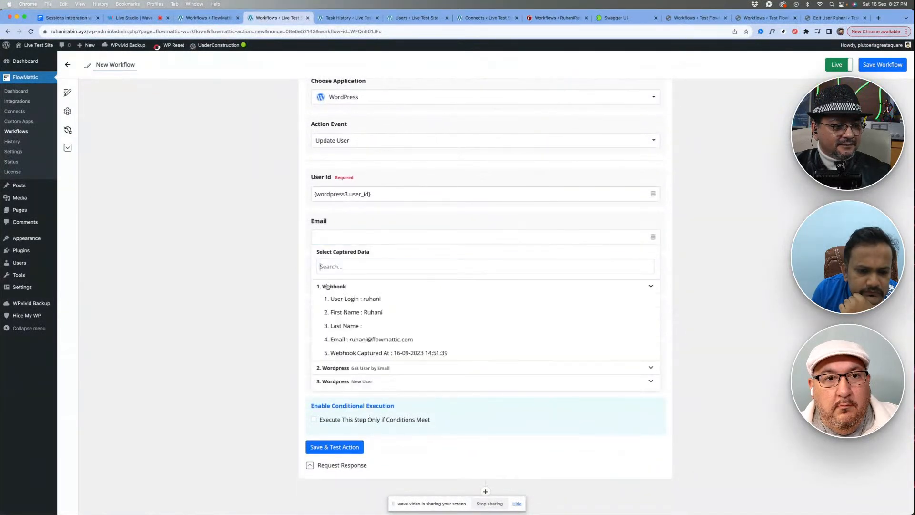
left_click(356, 343)
left_click(327, 447)
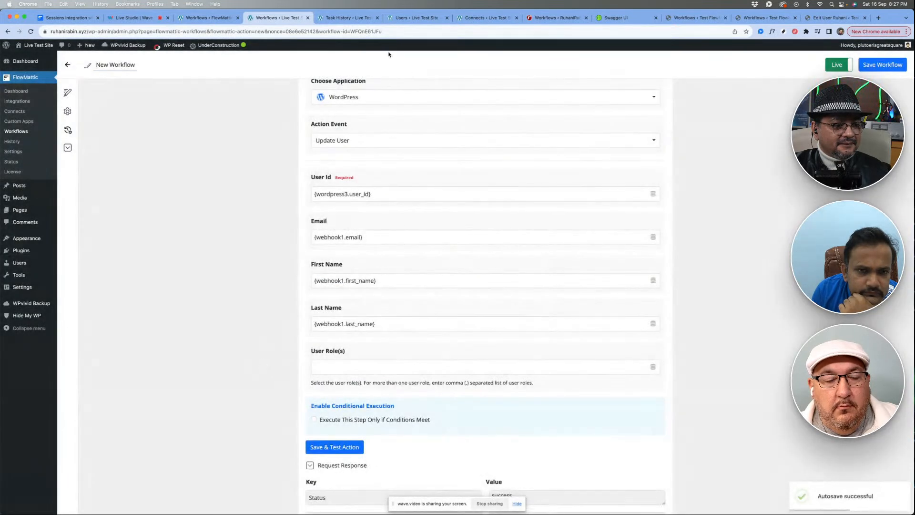
- Reload the Live Test Site's users list to check the synced user's email
left_click(417, 18)
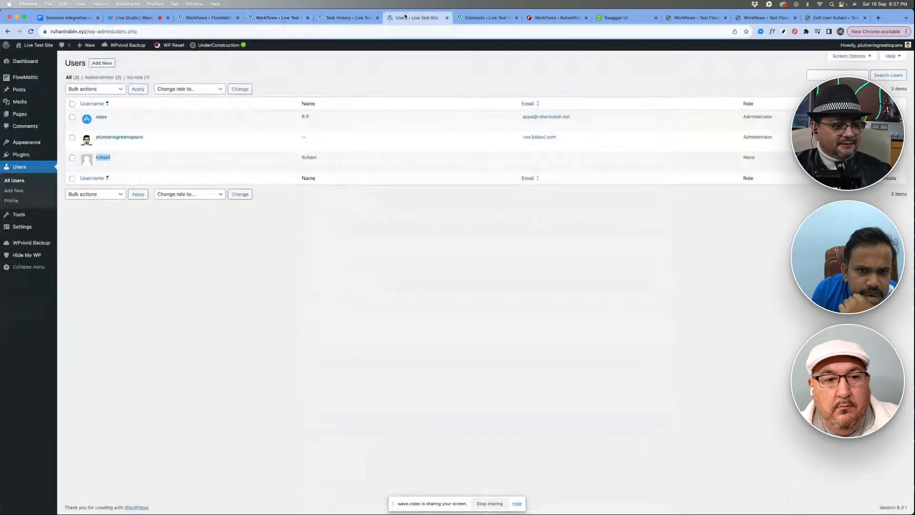
right_click(417, 71)
left_click(428, 95)
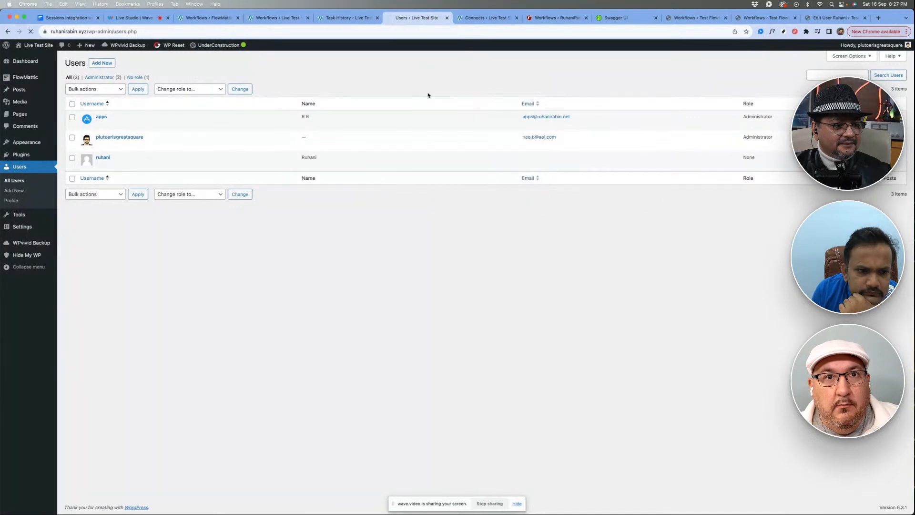
- Return to the Live Test Site workflow and save and test the Get User by Email action again
left_click(344, 15)
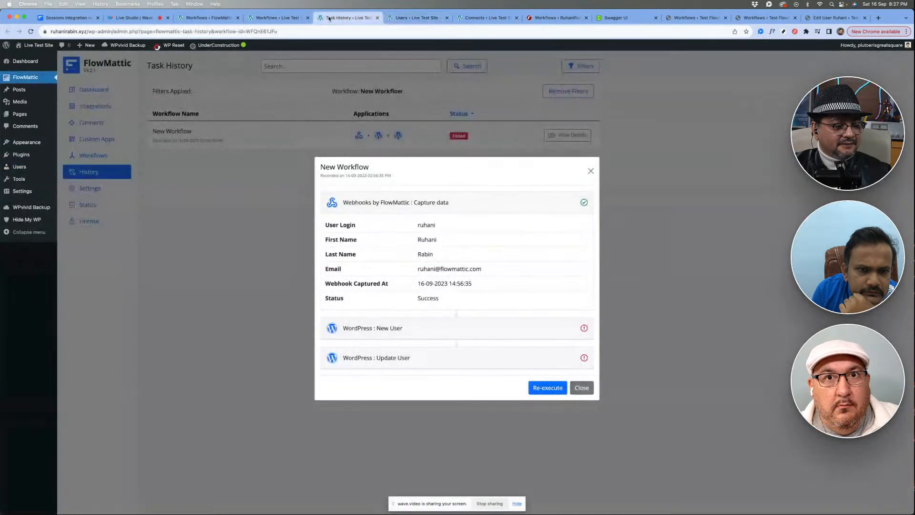
left_click(285, 17)
scroll(403, 267, "up", 3)
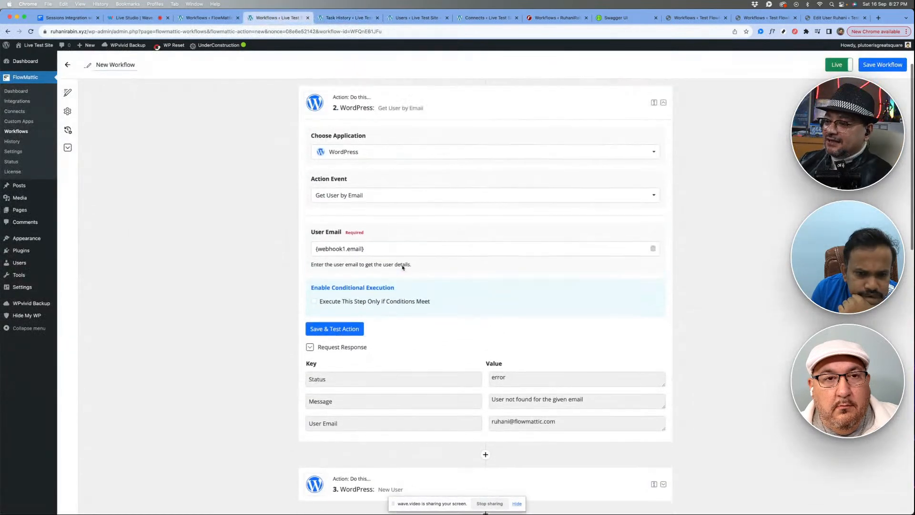
scroll(414, 253, "down", 2)
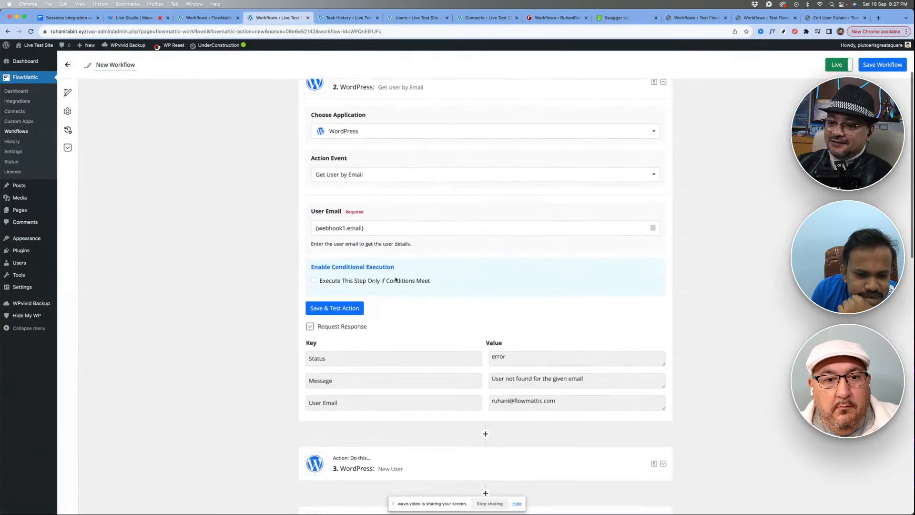
left_click(335, 308)
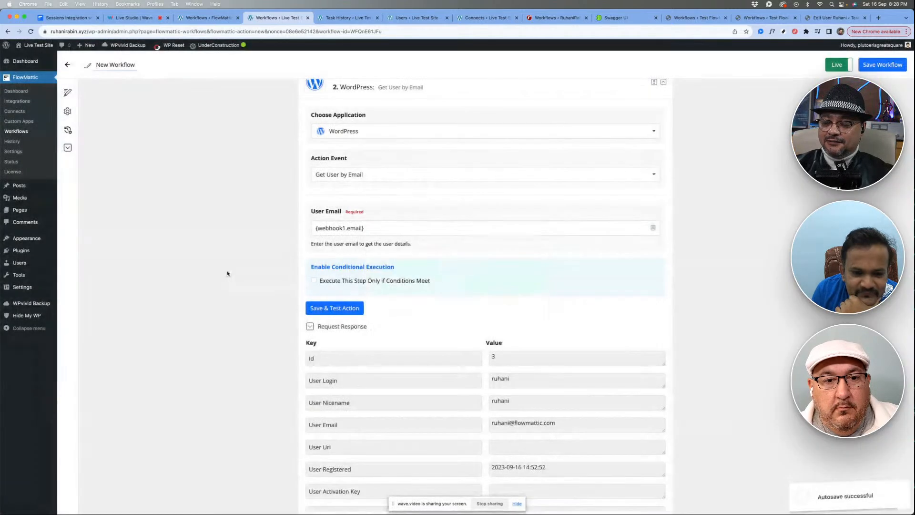
- Examine the user fields returned in the Get User by Email action's request response
scroll(418, 311, "down", 2)
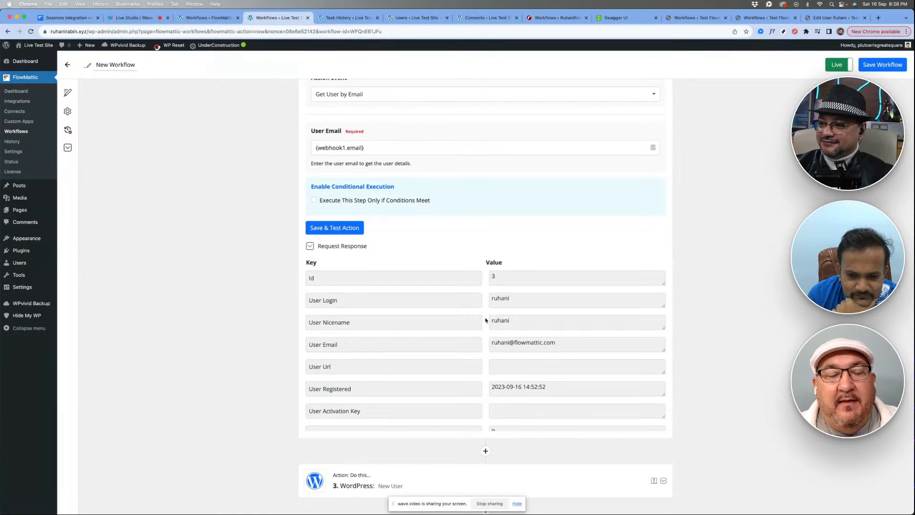
scroll(486, 320, "down", 15)
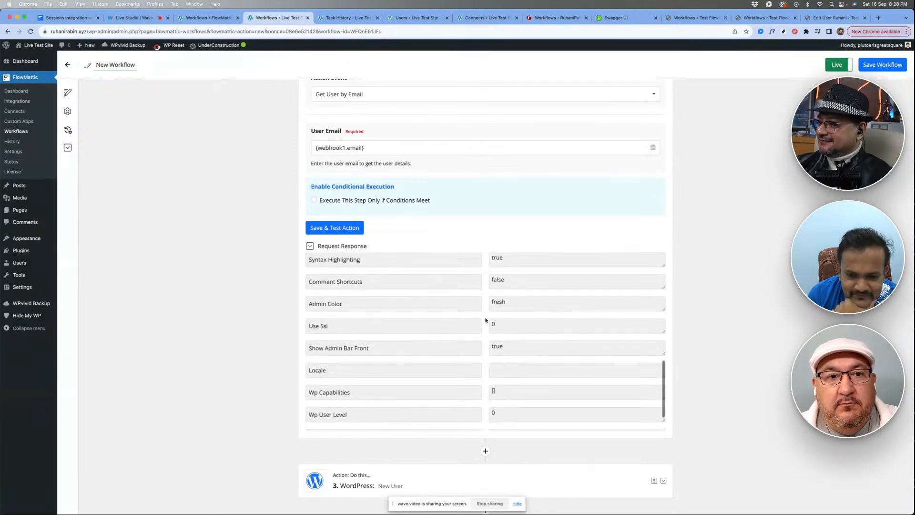
scroll(485, 320, "up", 15)
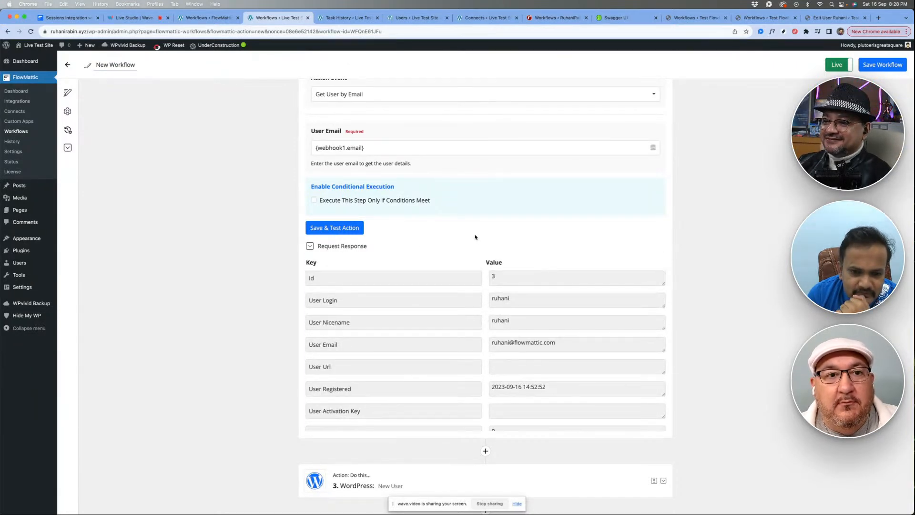
scroll(474, 237, "up", 3)
scroll(451, 221, "down", 2)
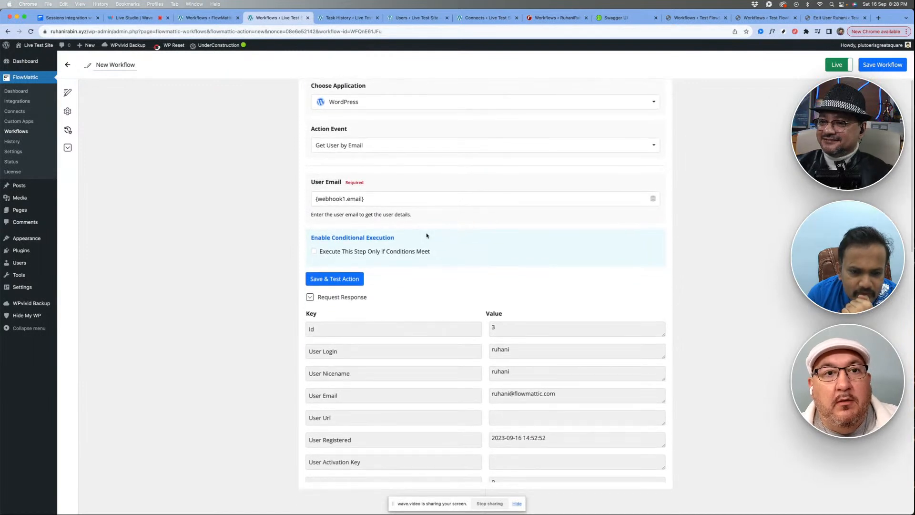
scroll(427, 235, "up", 1)
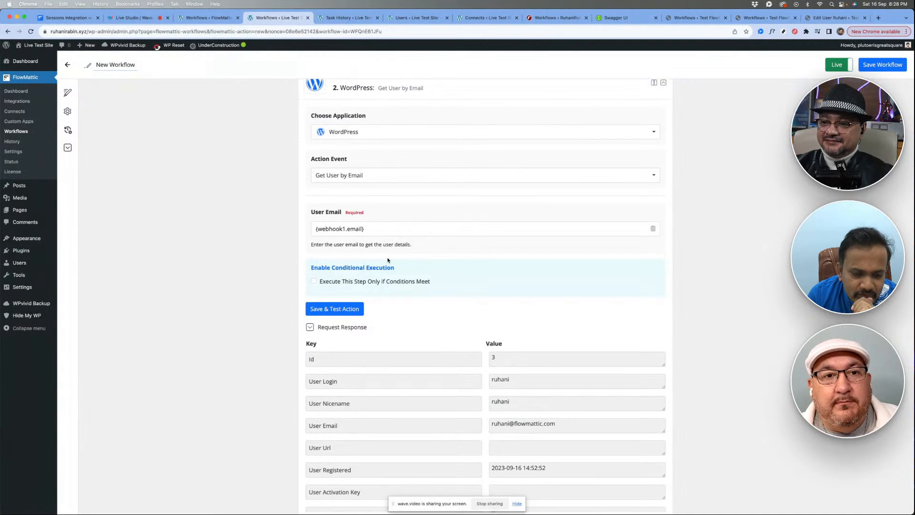
scroll(387, 260, "down", 3)
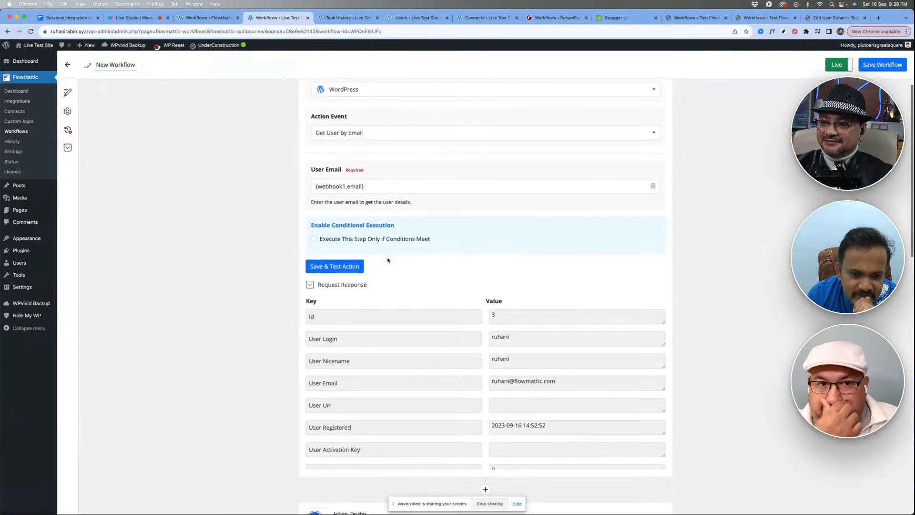
- Put a 1 in front of the Get User by Email action's mapped User Email, and save and test the action
scroll(314, 204, "up", 2)
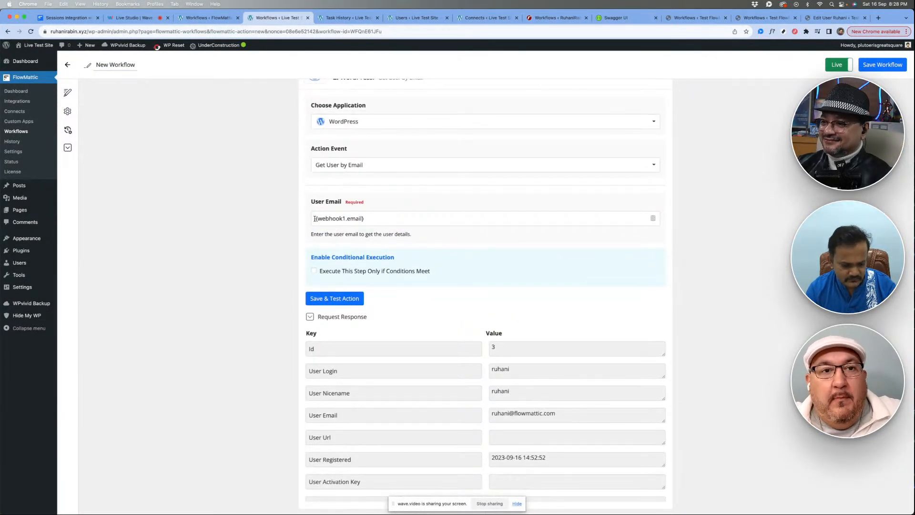
left_click(314, 218)
type("1")
left_click(248, 241)
left_click(348, 299)
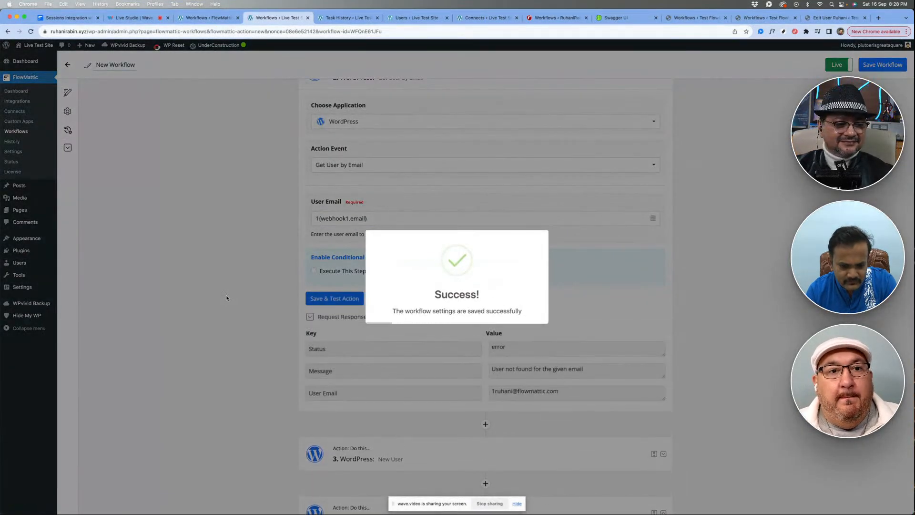
- Enable conditional execution on the New User action, using the Get User by Email Message as the field and Exactly matches (Text) as the condition
scroll(424, 350, "down", 2)
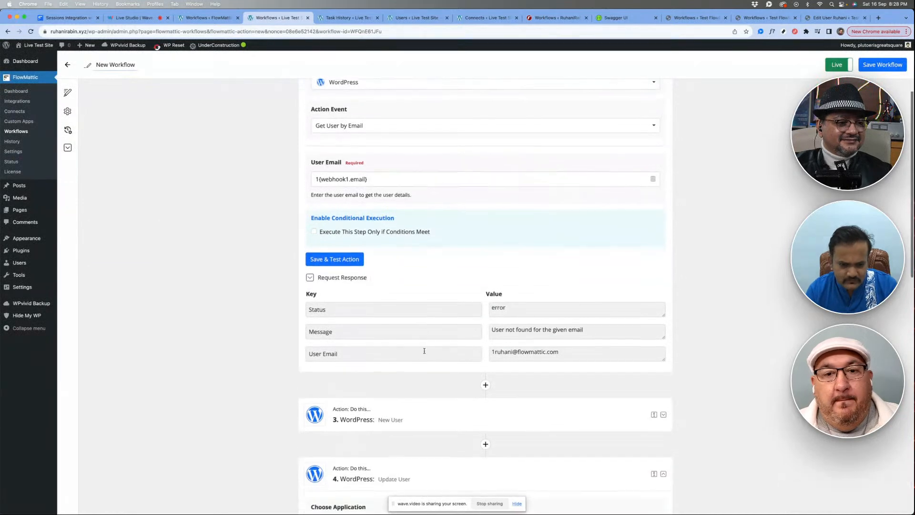
scroll(461, 305, "down", 3)
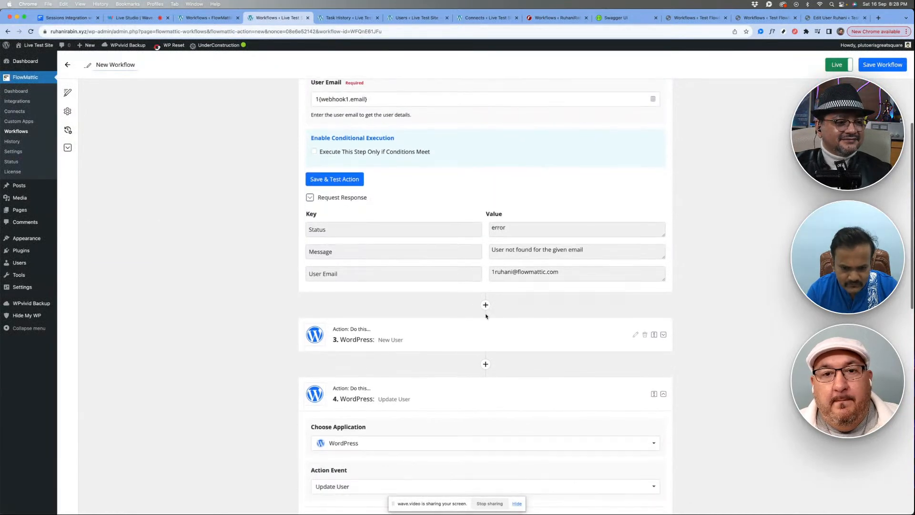
left_click(455, 333)
scroll(377, 309, "down", 10)
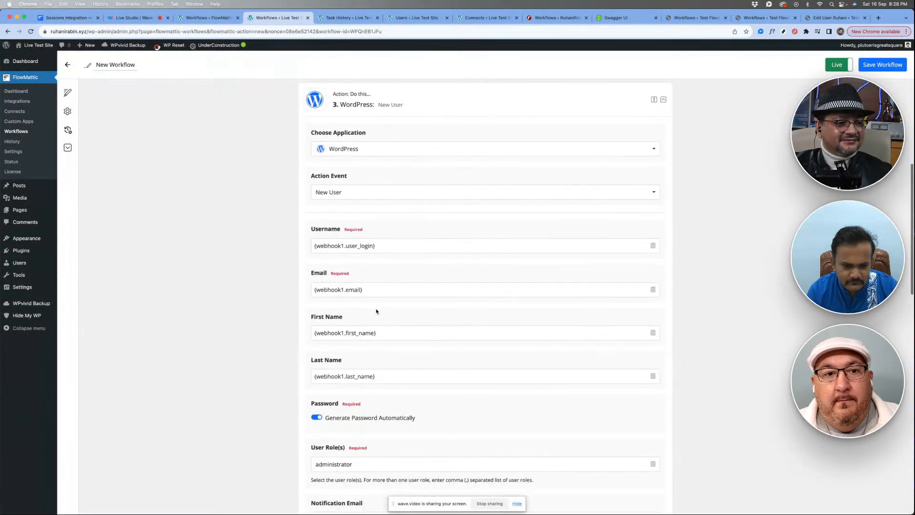
scroll(376, 309, "down", 2)
left_click(359, 299)
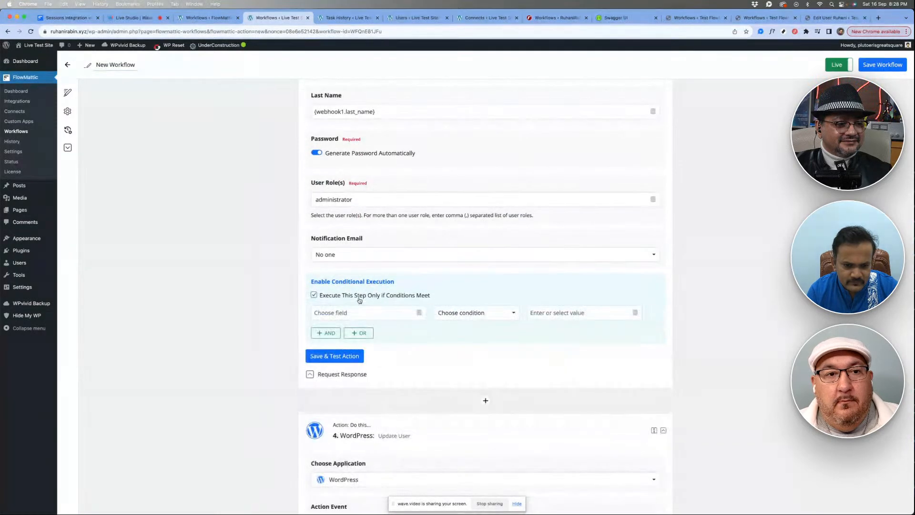
left_click(385, 318)
left_click(343, 376)
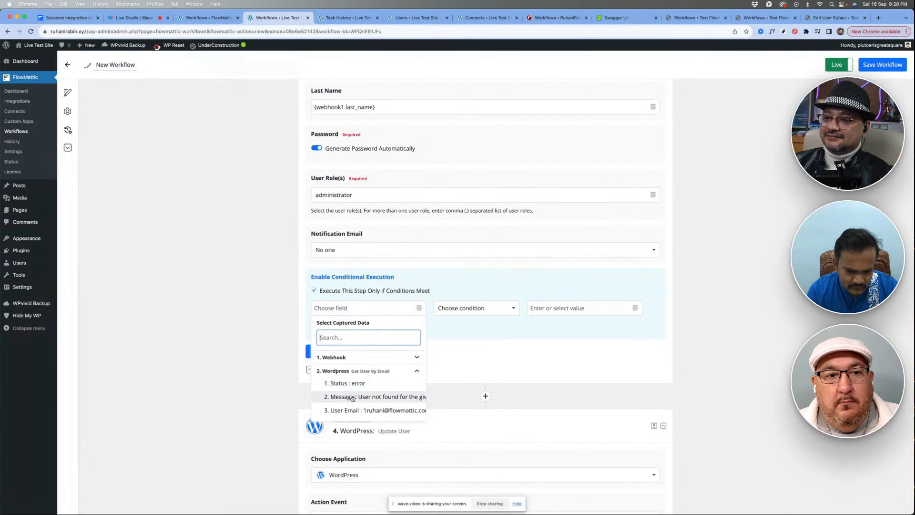
left_click(352, 397)
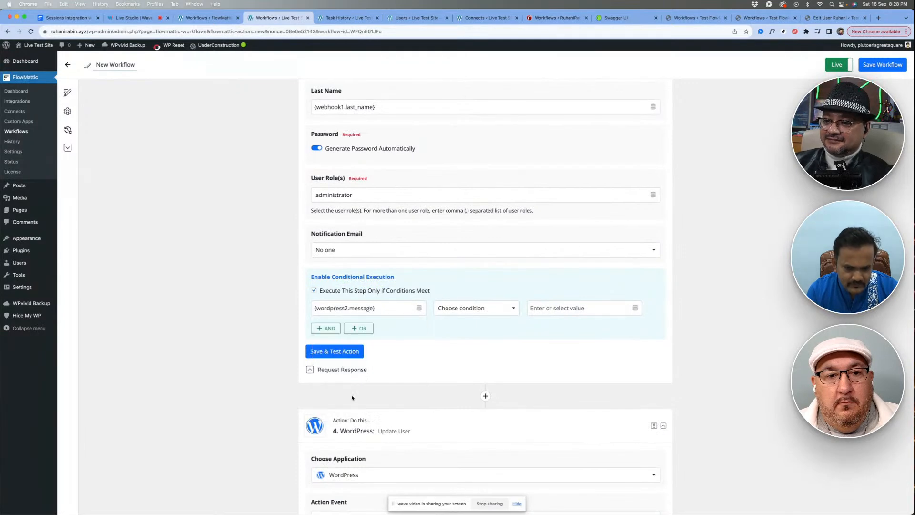
left_click(469, 308)
left_click(462, 354)
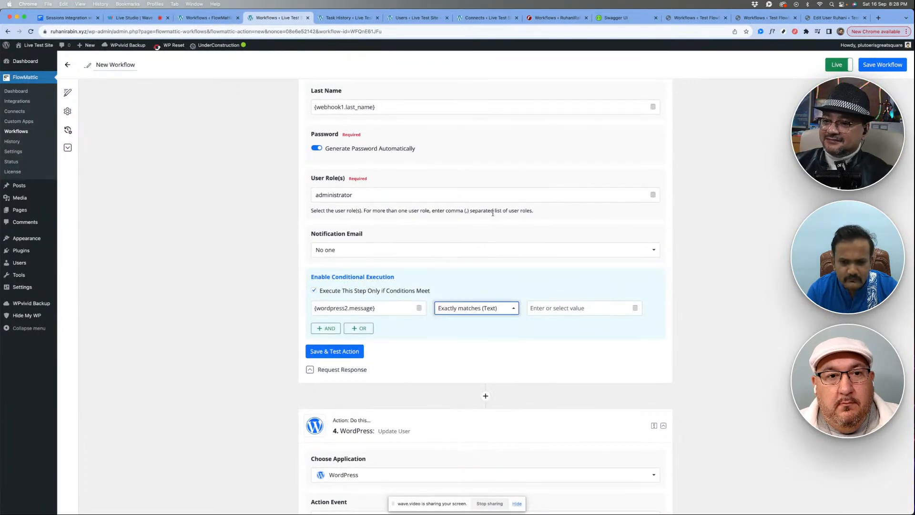
- Copy "User not found for the given email" from the lookup response into the New User condition's value, and save and test the action
scroll(492, 213, "up", 15)
triple_click(507, 224)
key("ctrl+c")
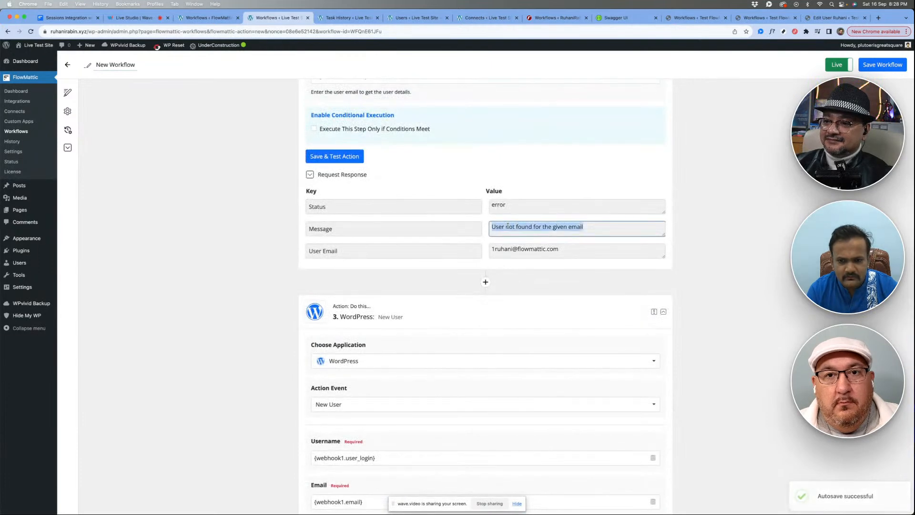
scroll(478, 322, "down", 9)
scroll(478, 322, "down", 1)
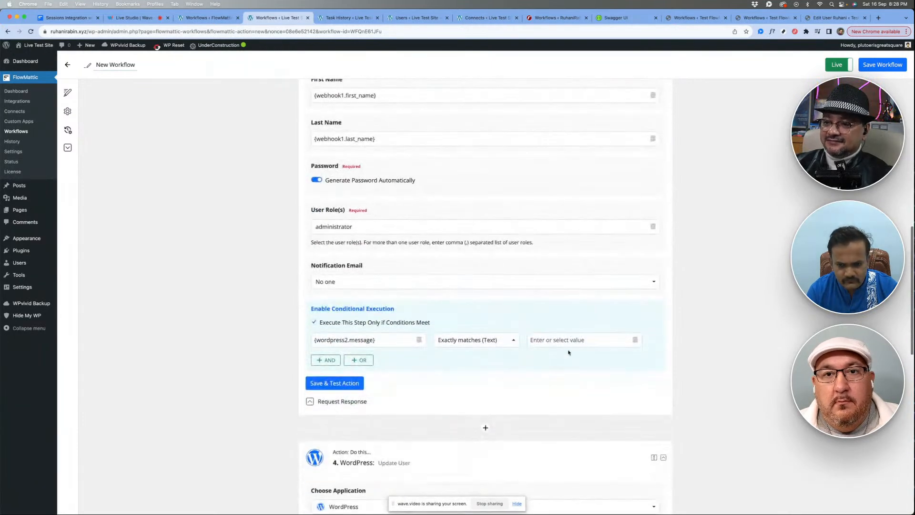
left_click(572, 340)
key("ctrl+v")
left_click(446, 372)
left_click(336, 384)
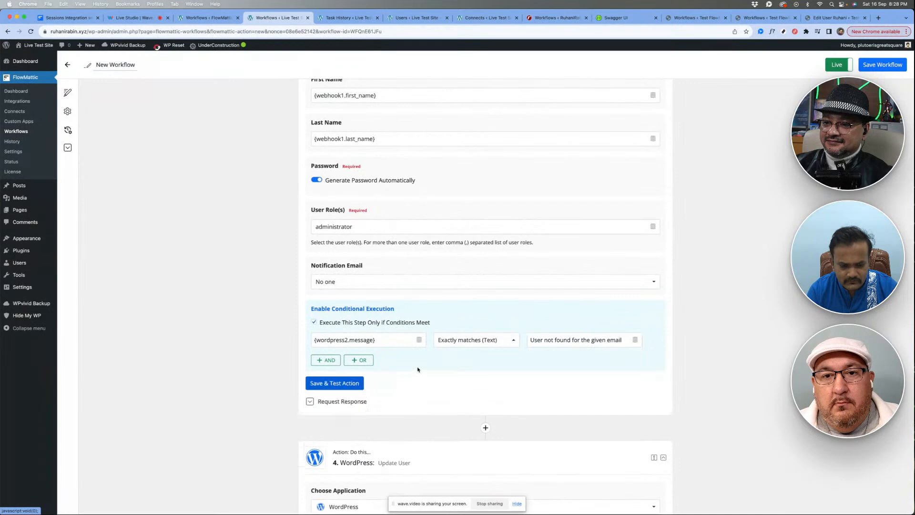
- Collapse the New User action and add a Text Formatter action between it and the Update User action
scroll(418, 370, "down", 3)
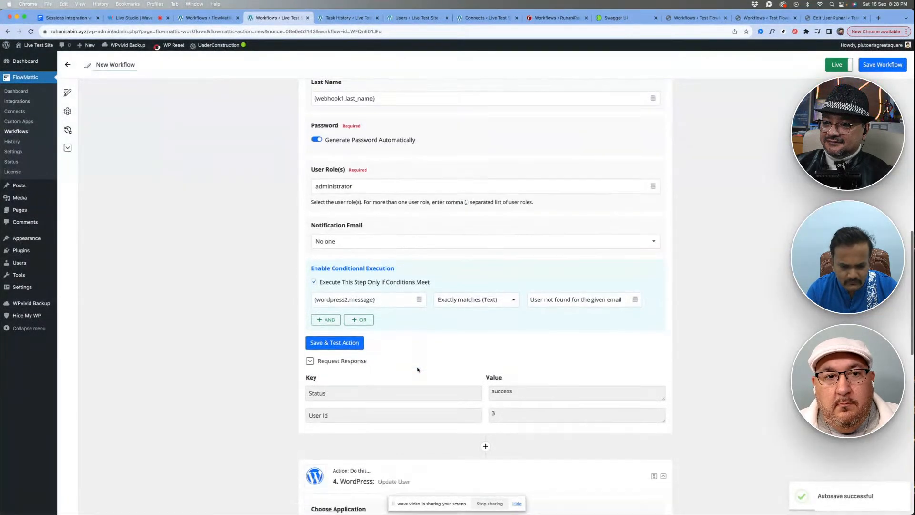
scroll(441, 279, "up", 10)
scroll(441, 279, "up", 1)
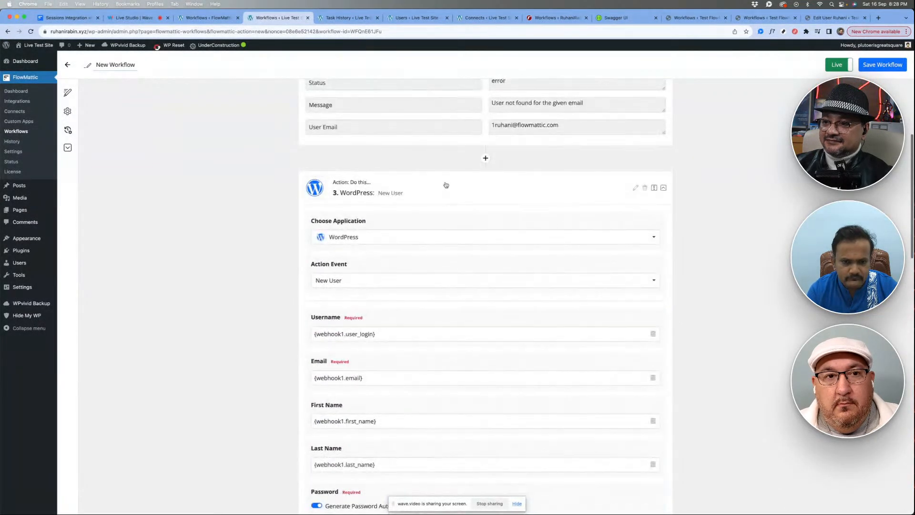
left_click(445, 185)
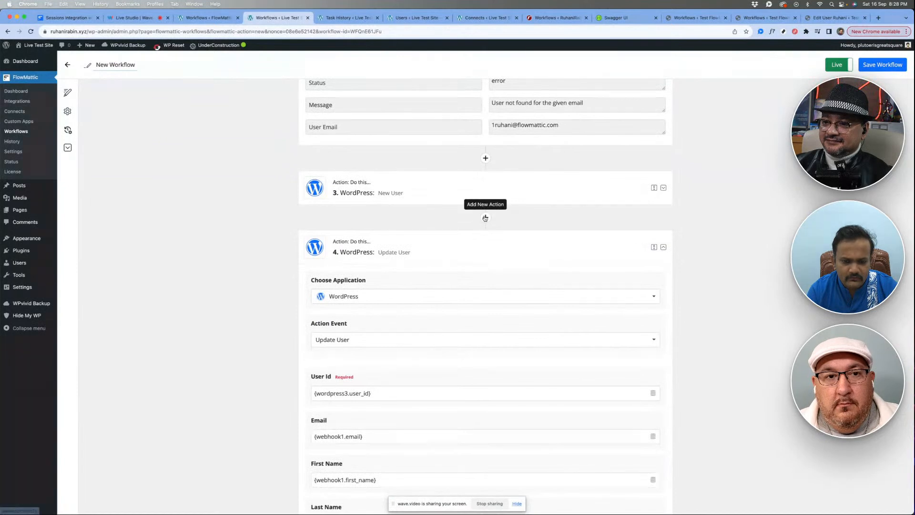
left_click(486, 217)
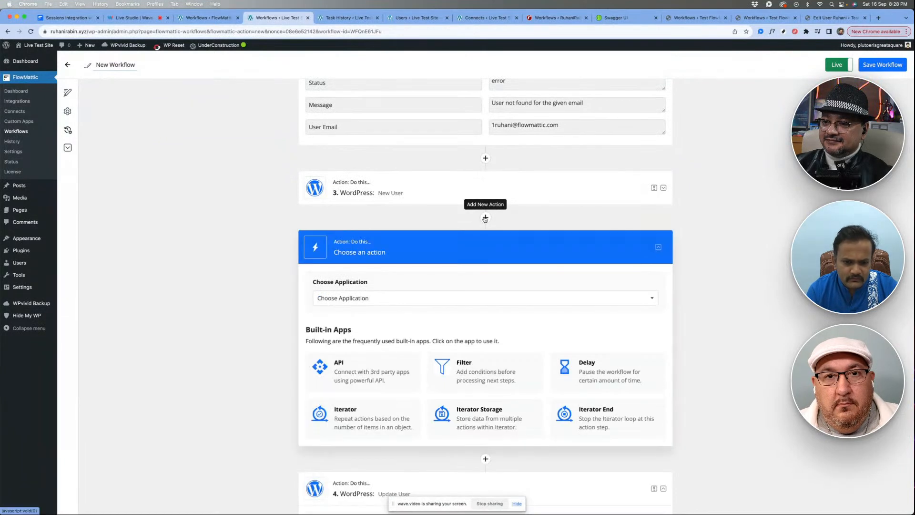
left_click(361, 300)
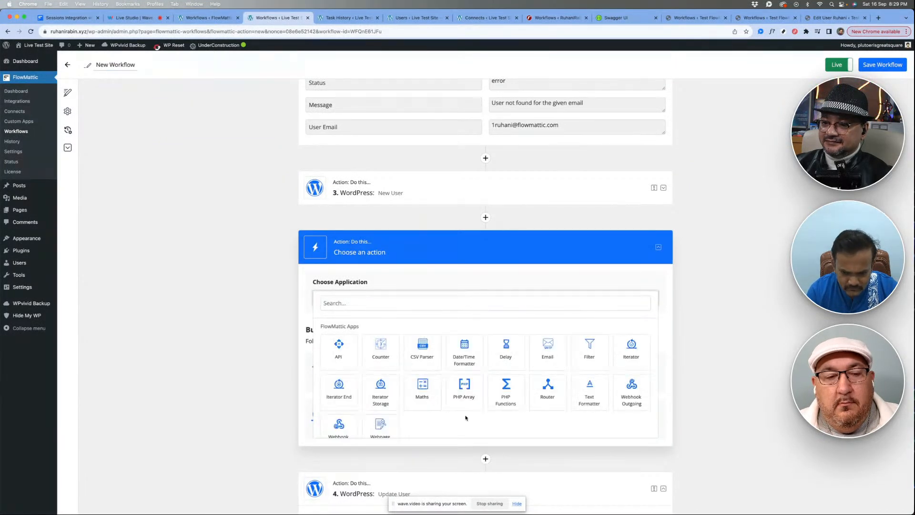
left_click(590, 394)
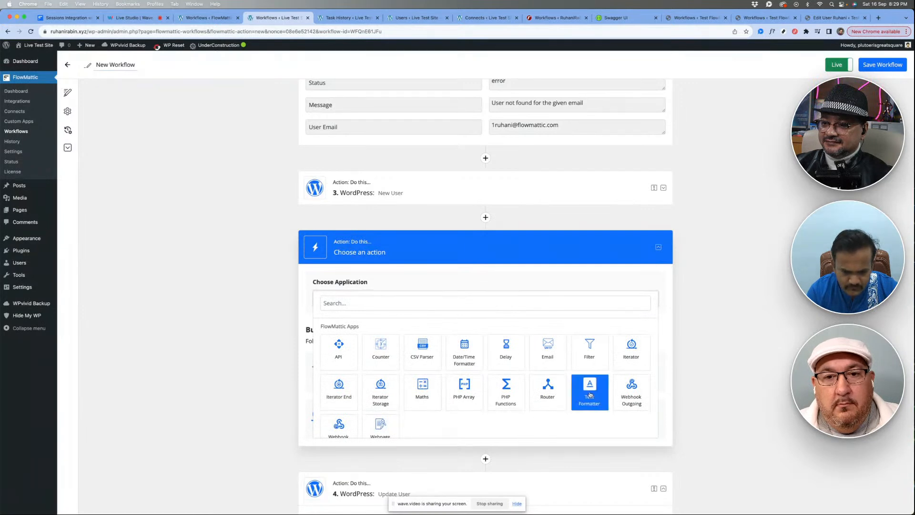
- Set the Text Formatter action's event to Default Value
scroll(406, 337, "down", 1)
left_click(366, 302)
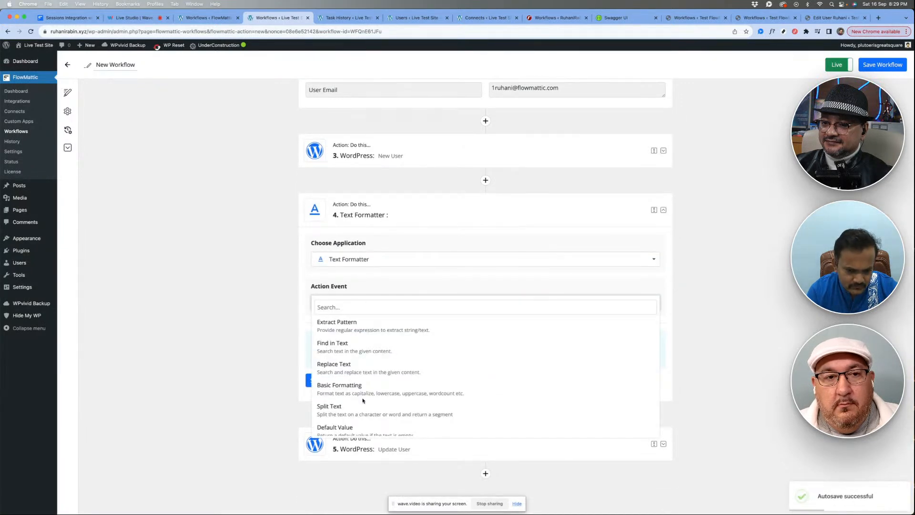
scroll(362, 400, "down", 3)
left_click(348, 359)
scroll(385, 329, "down", 2)
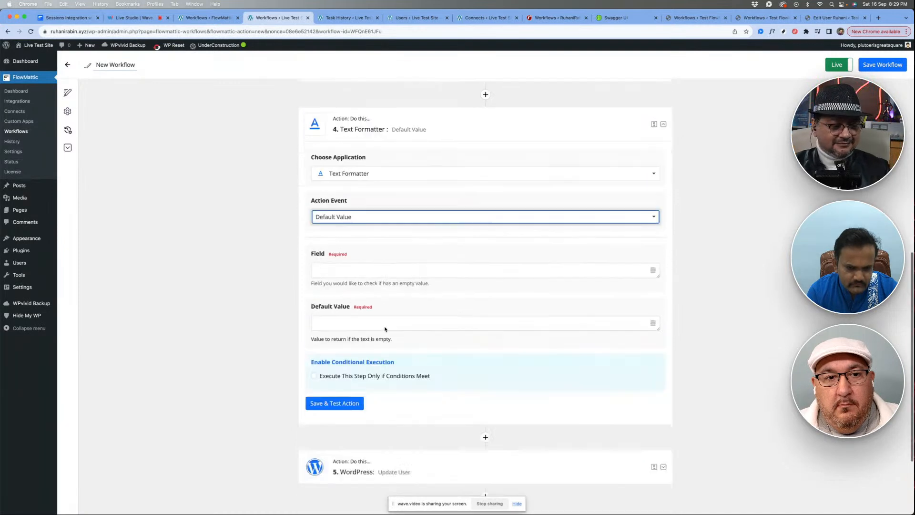
- Examine the Get User by Email and New User captured data available for the Text Formatter's Field
scroll(385, 329, "down", 2)
left_click(367, 203)
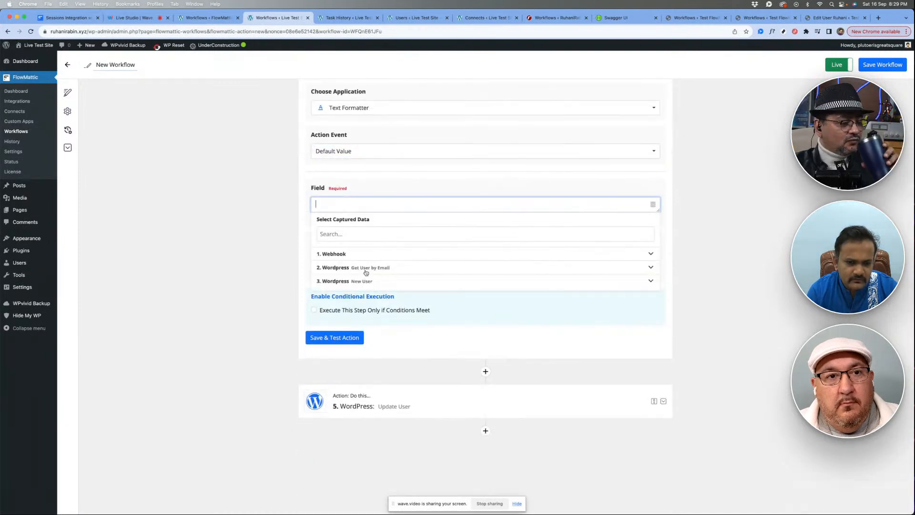
left_click(266, 243)
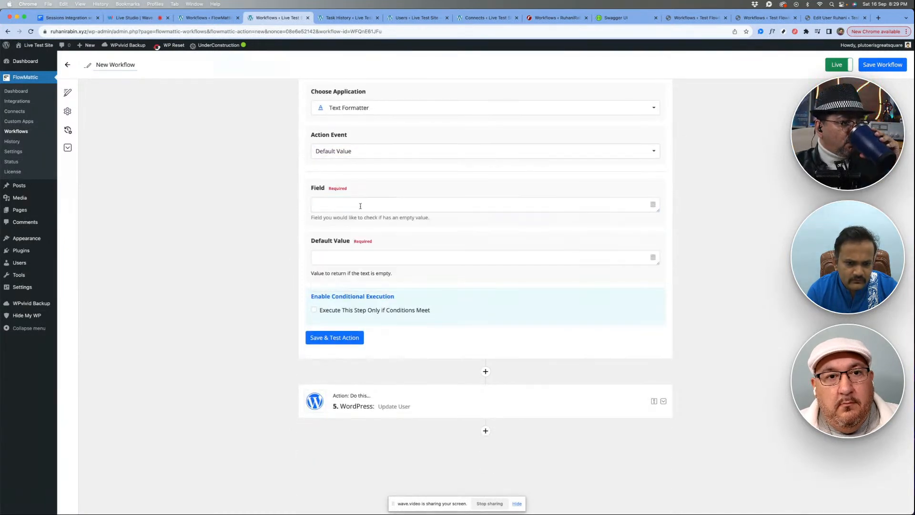
left_click(360, 205)
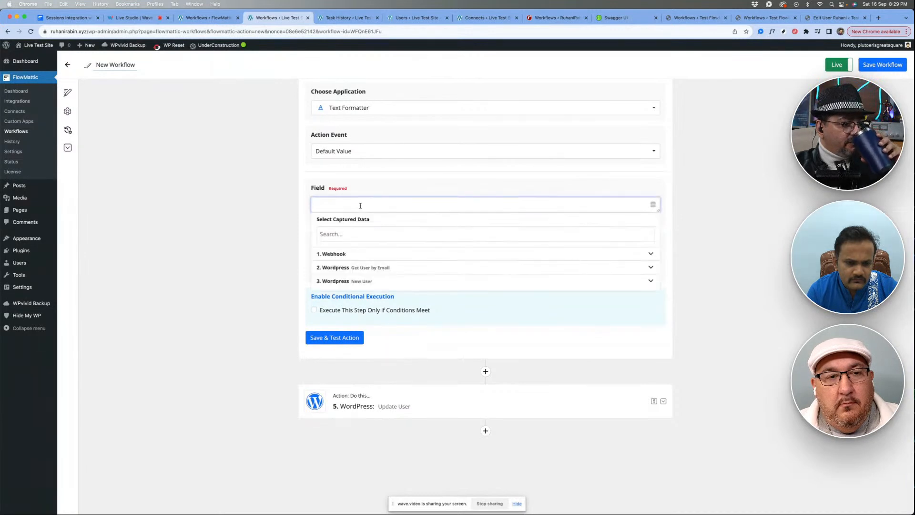
left_click(362, 282)
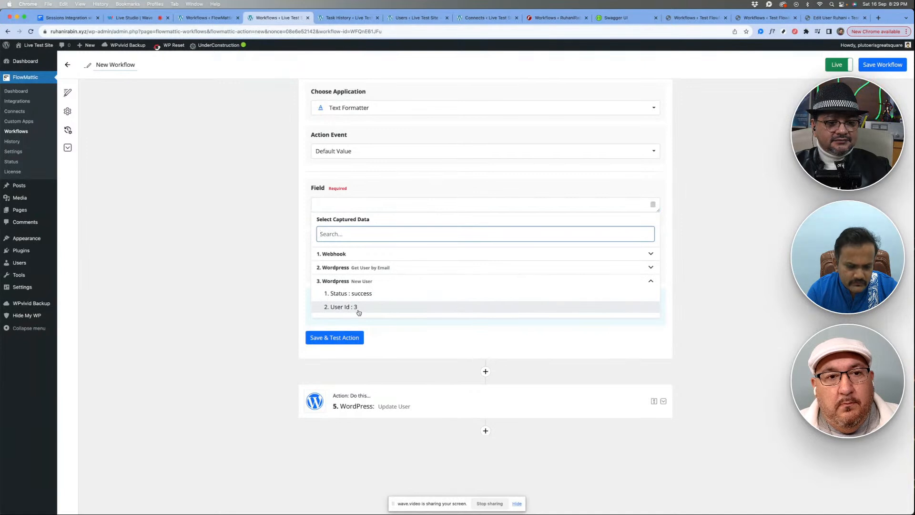
left_click(362, 267)
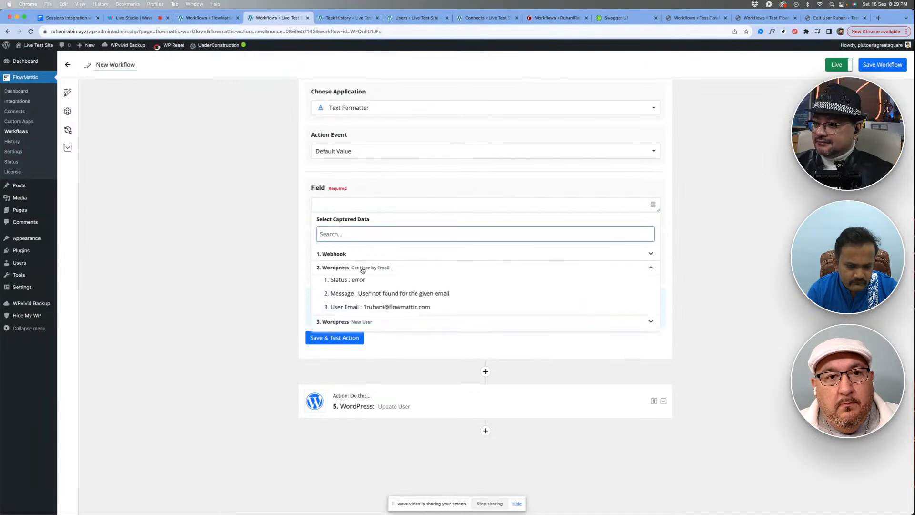
left_click(266, 281)
scroll(410, 276, "up", 10)
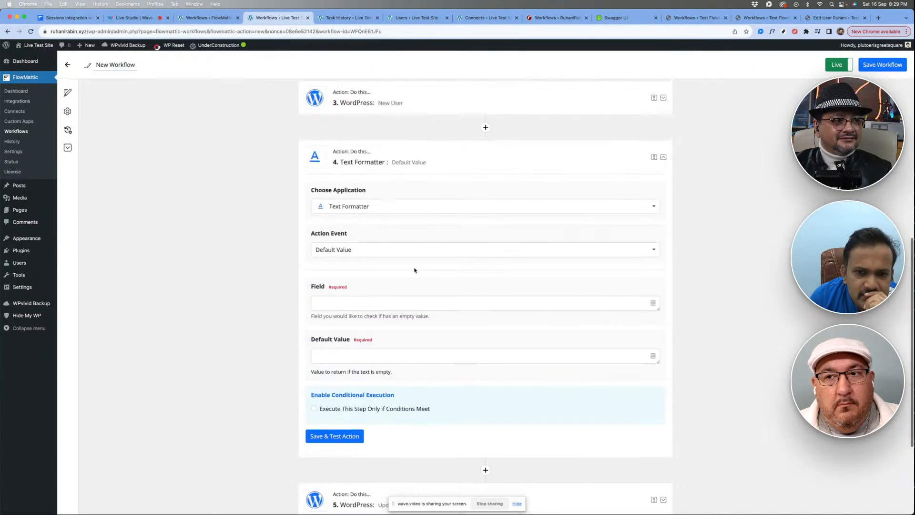
scroll(429, 360, "down", 1)
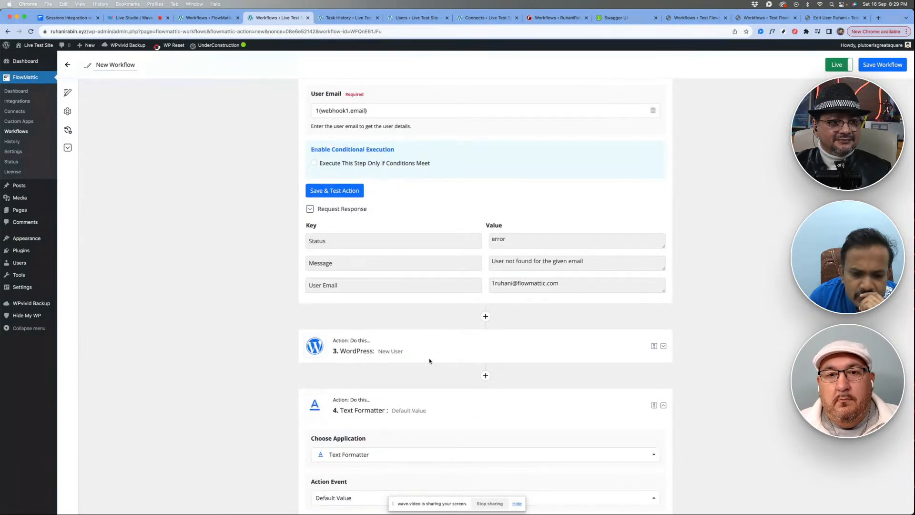
scroll(429, 361, "down", 6)
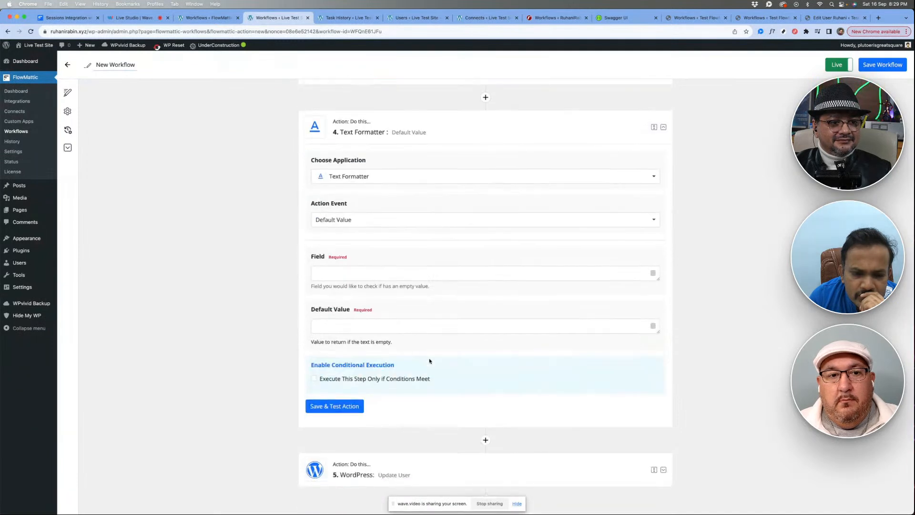
left_click(376, 274)
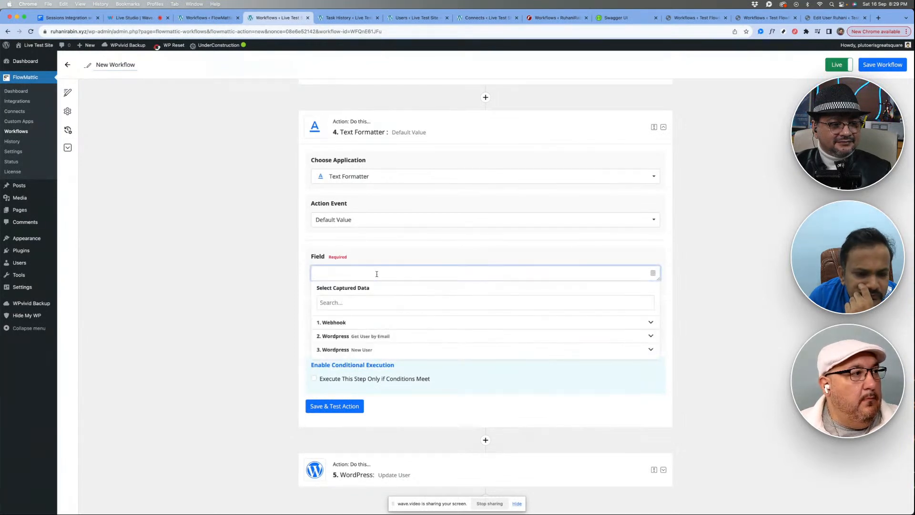
left_click(346, 336)
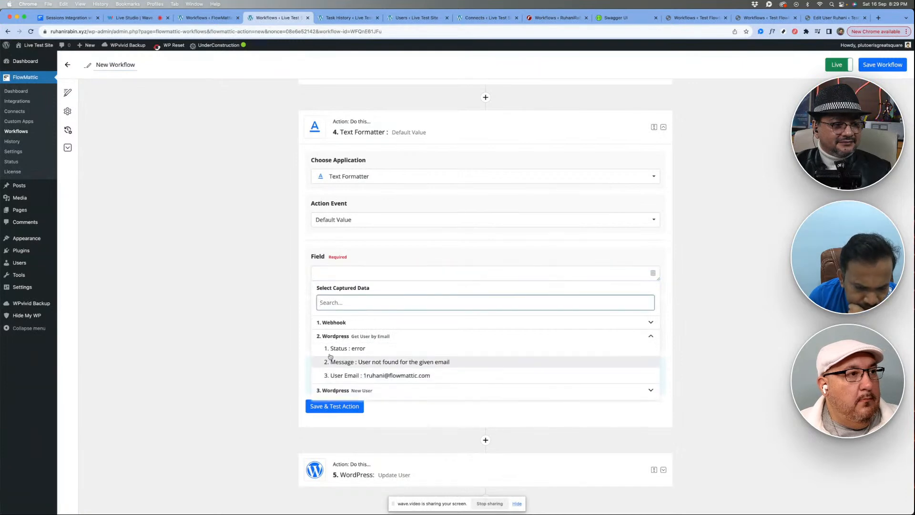
left_click(266, 344)
- Remove the leading 1 from the Get User by Email action's User Email, and save and test the action
scroll(436, 244, "up", 15)
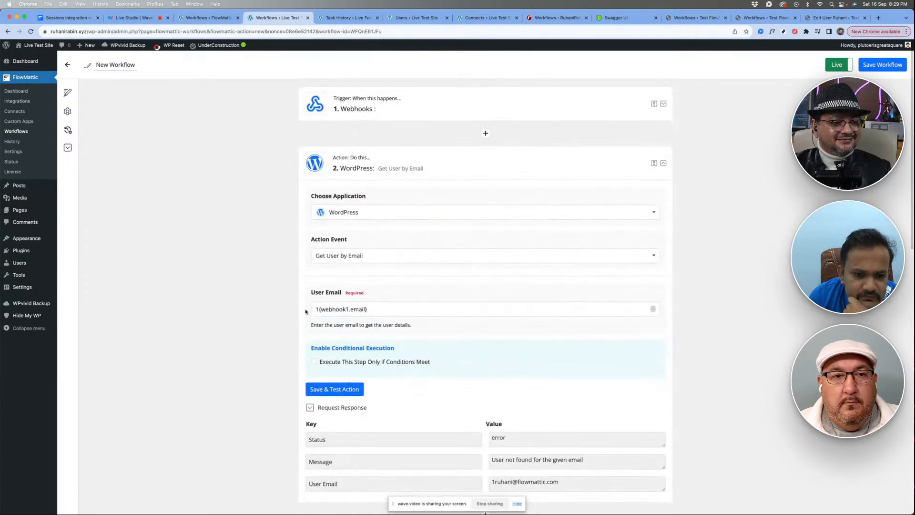
left_click_drag(321, 307, 217, 301)
key("BackSpace")
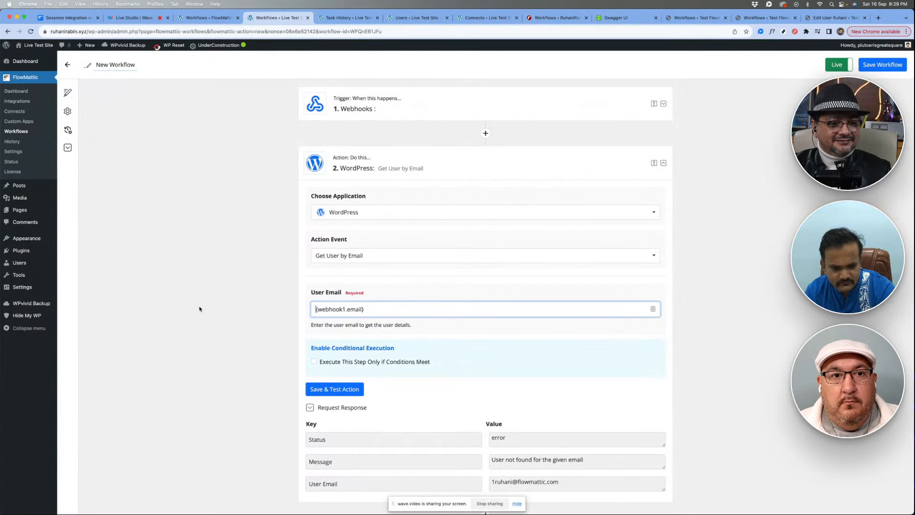
scroll(201, 305, "down", 2)
left_click(351, 293)
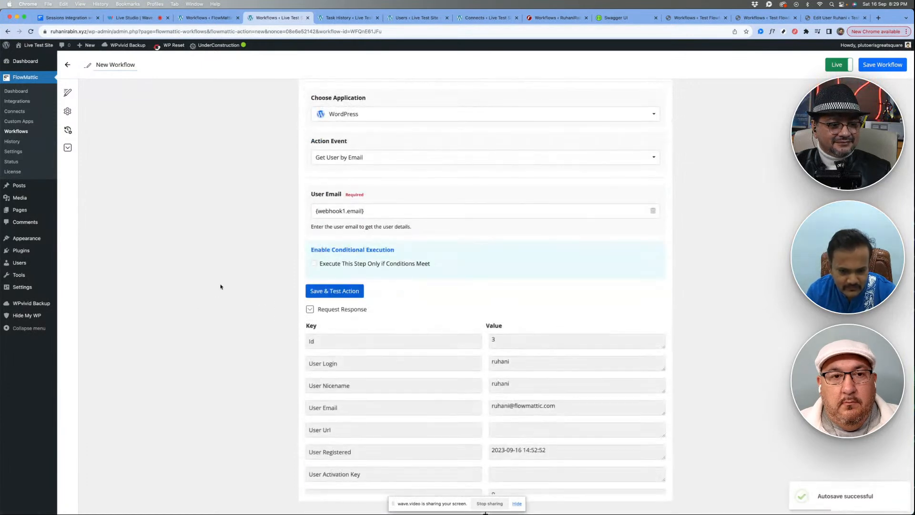
- Map the Text Formatter's Field to the ID returned by the Get User by Email action
scroll(222, 287, "down", 8)
scroll(394, 302, "down", 3)
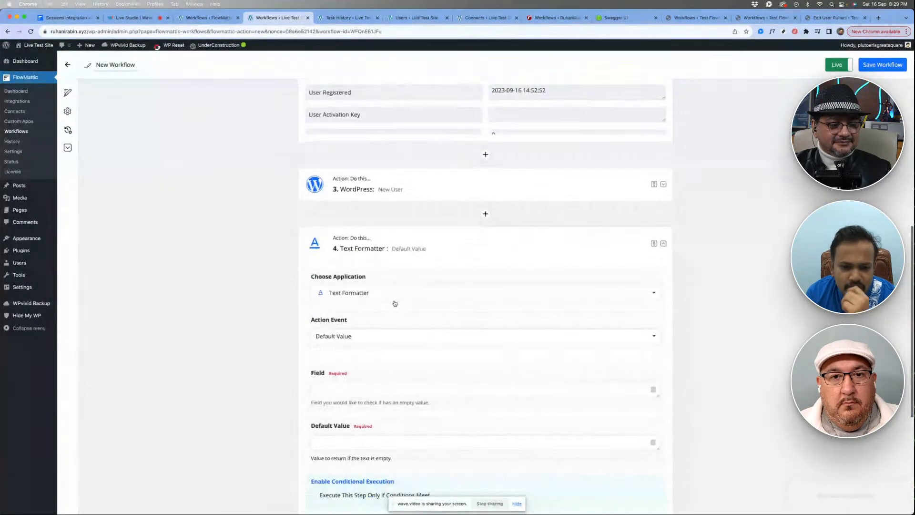
left_click(362, 292)
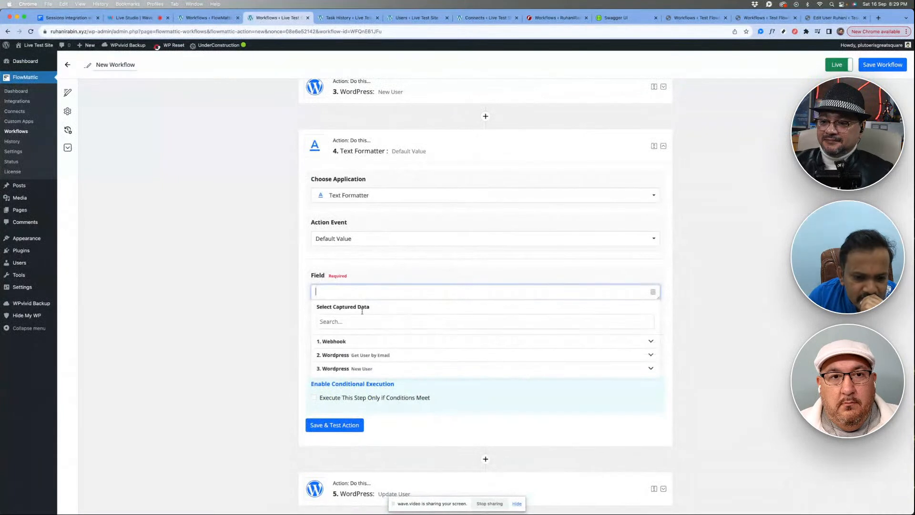
left_click(355, 355)
left_click(352, 367)
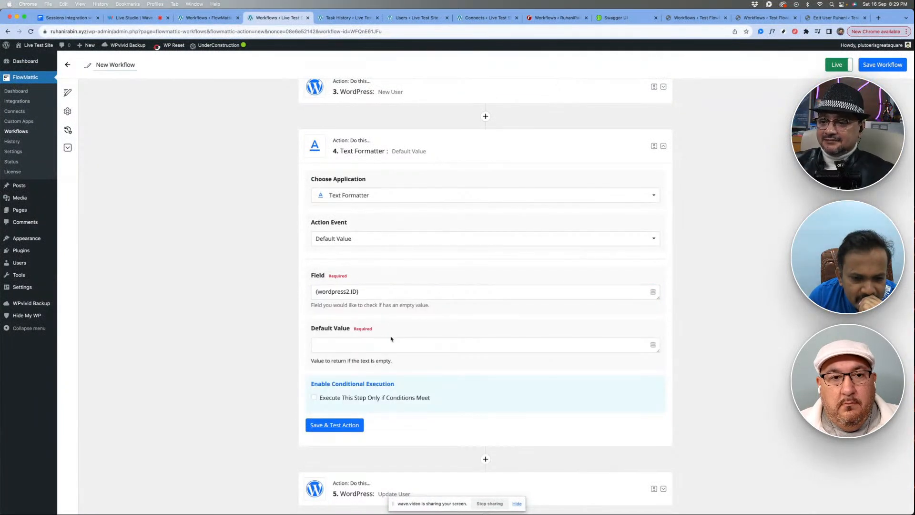
- Map the Text Formatter's Default Value to the New User action's User Id, and save and test the action
scroll(391, 339, "down", 2)
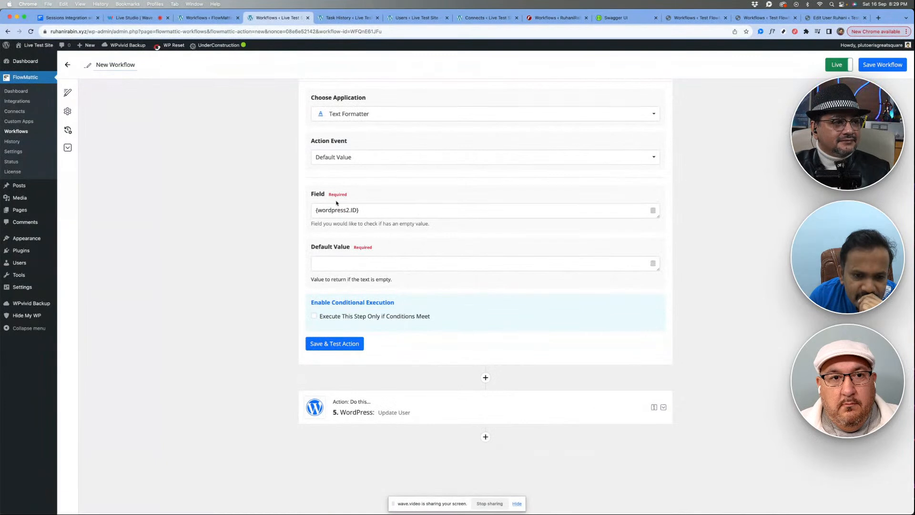
left_click(372, 262)
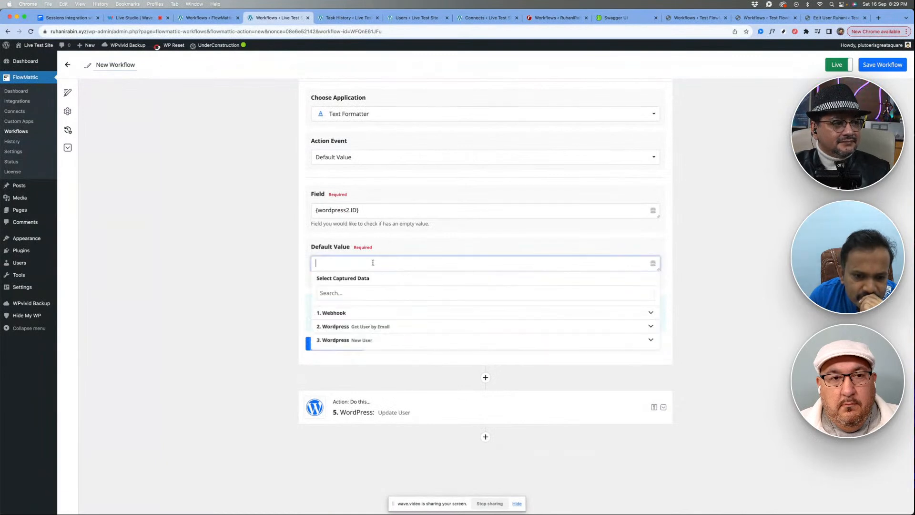
left_click(370, 338)
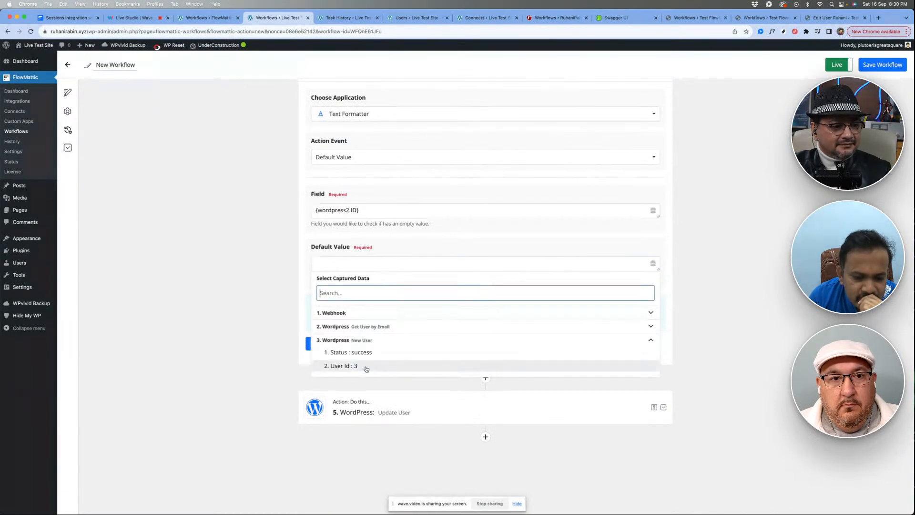
left_click(365, 366)
left_click(350, 350)
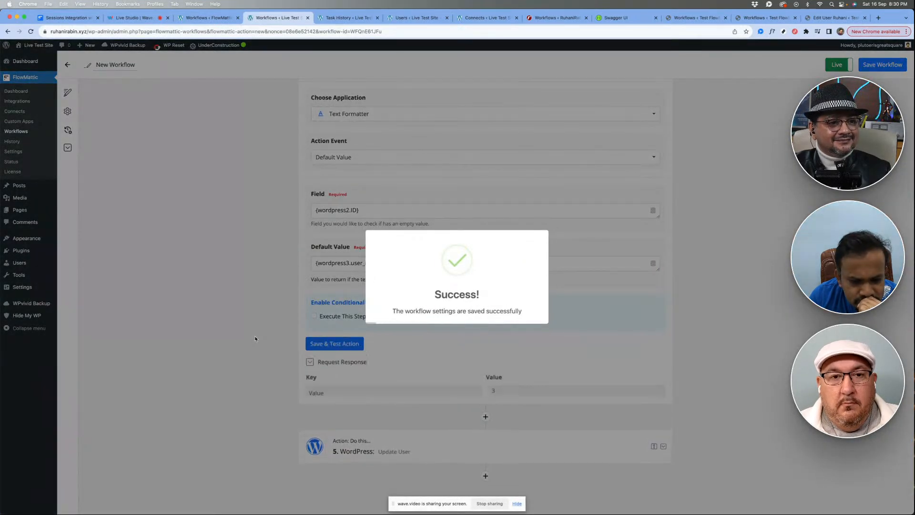
- Collapse the Get User by Email and Text Formatter actions in the workflow
scroll(400, 306, "up", 5)
scroll(421, 198, "up", 10)
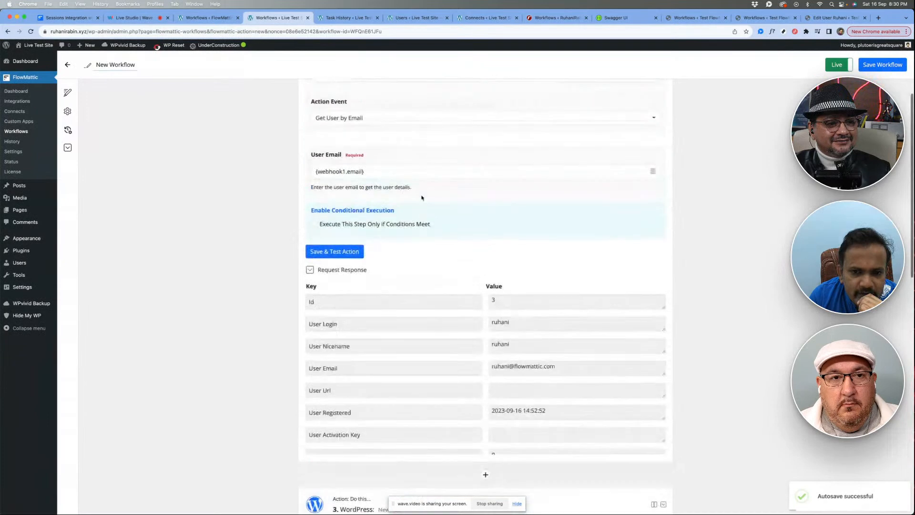
left_click(416, 169)
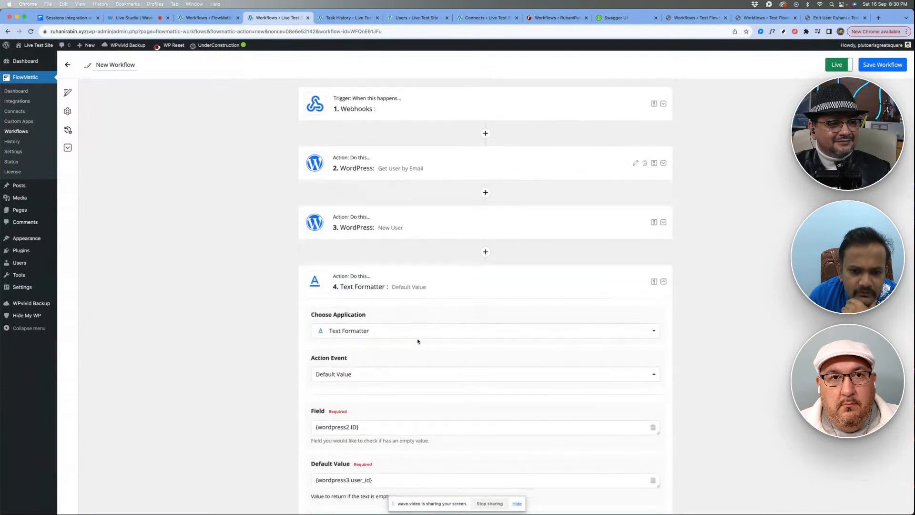
scroll(419, 342, "down", 4)
scroll(442, 233, "up", 1)
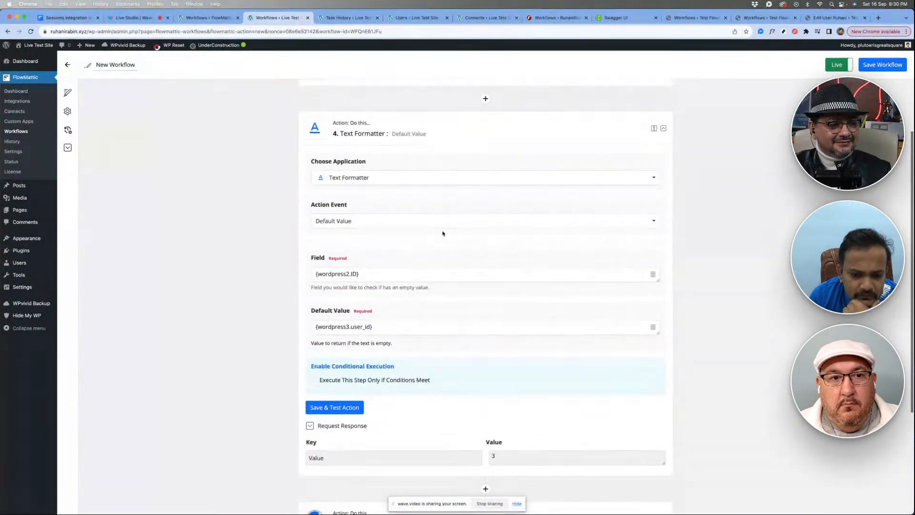
scroll(441, 235, "up", 1)
left_click(423, 147)
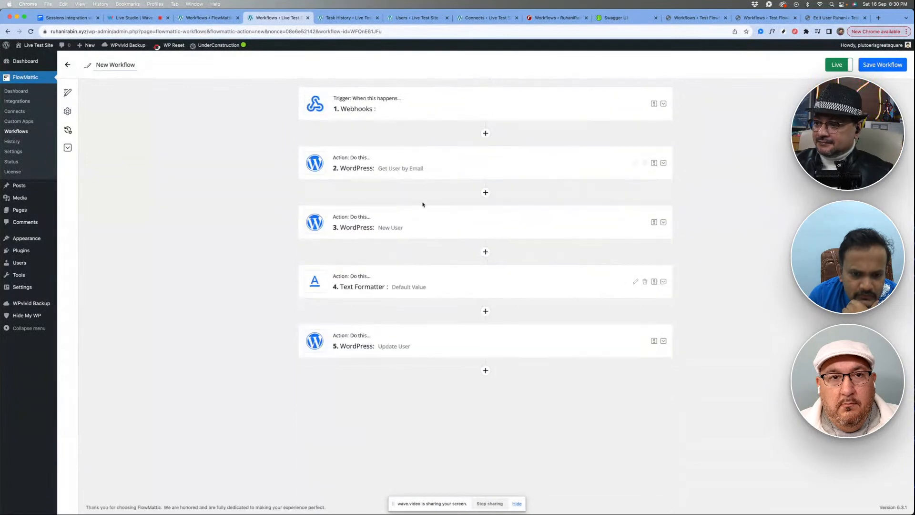
- Map the Update User action's User Id to the Value returned by the Text Formatter action
left_click(401, 343)
scroll(482, 267, "down", 5)
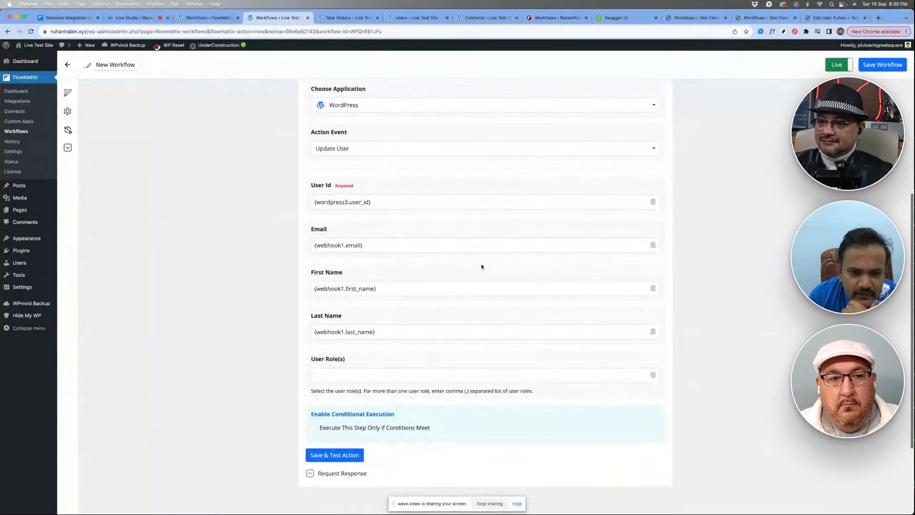
left_click(653, 201)
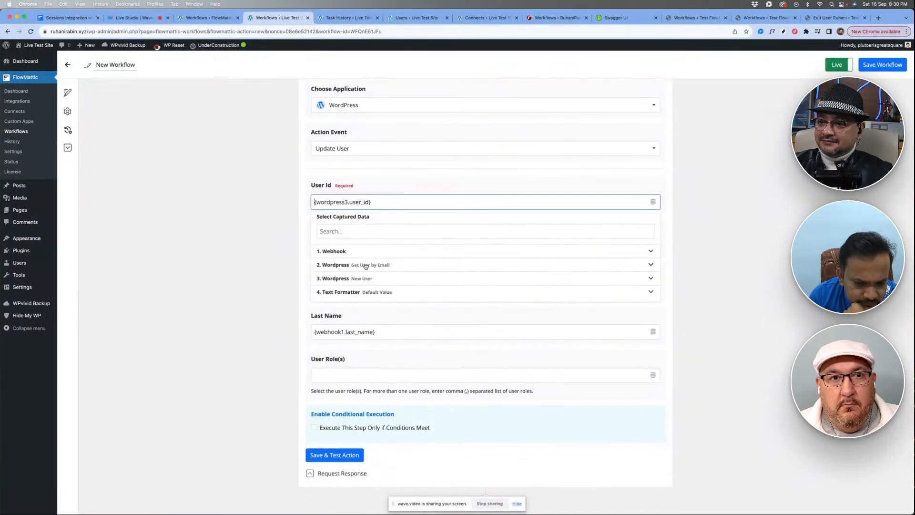
left_click(360, 293)
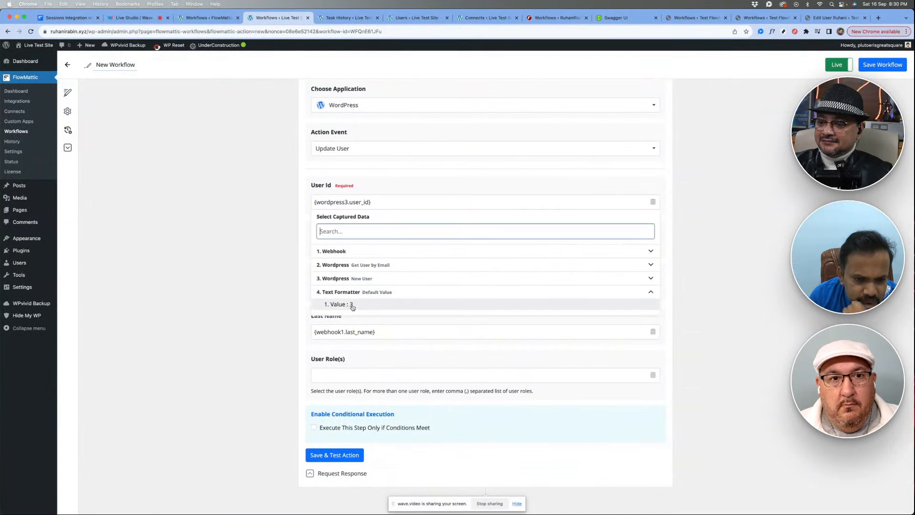
left_click(353, 305)
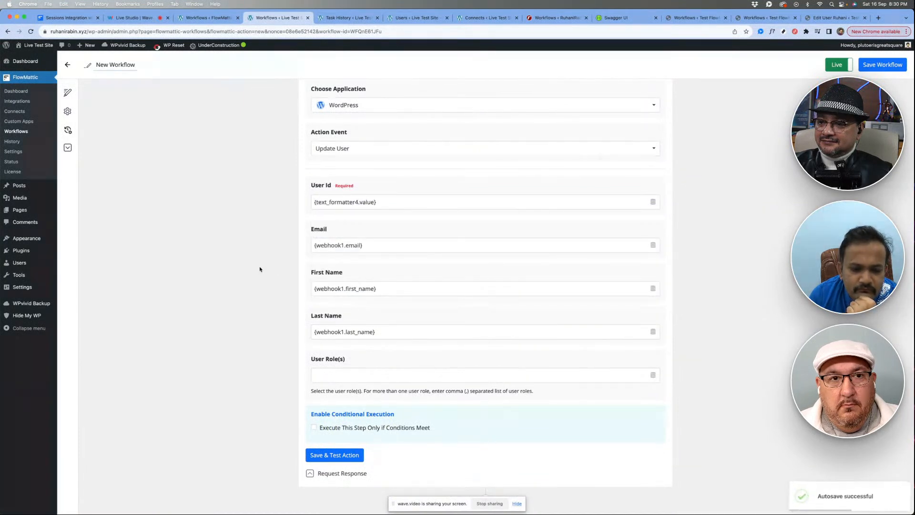
- Review the Text Formatter's Field and Default Value mappings, and collapse the Text Formatter and Update User actions
scroll(260, 269, "up", 3)
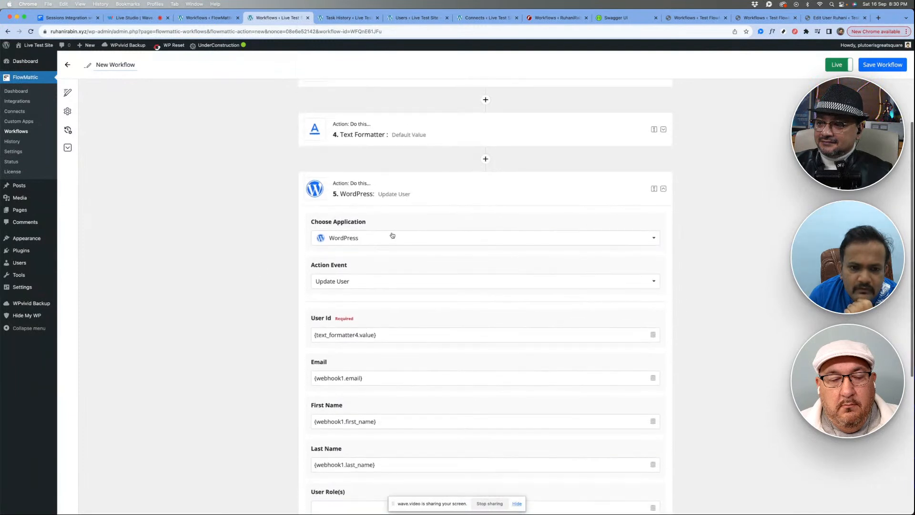
scroll(421, 162, "up", 1)
left_click(423, 175)
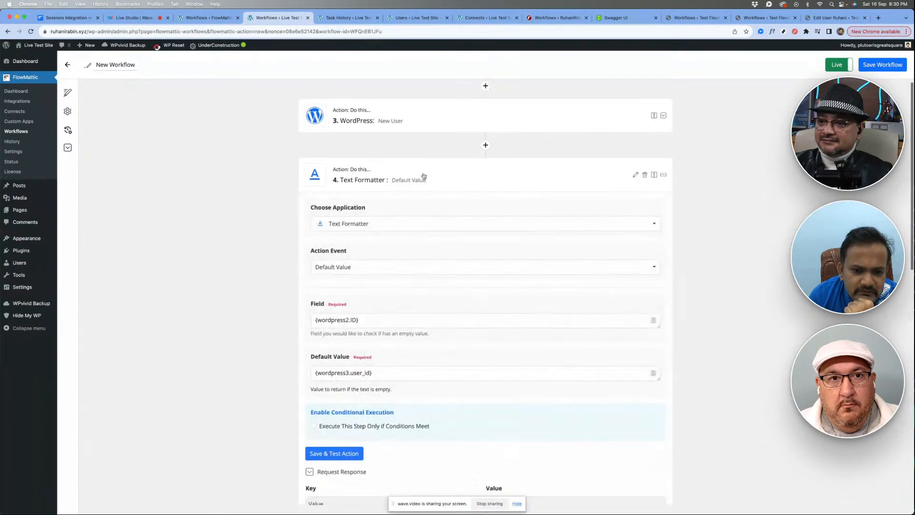
scroll(386, 303, "down", 2)
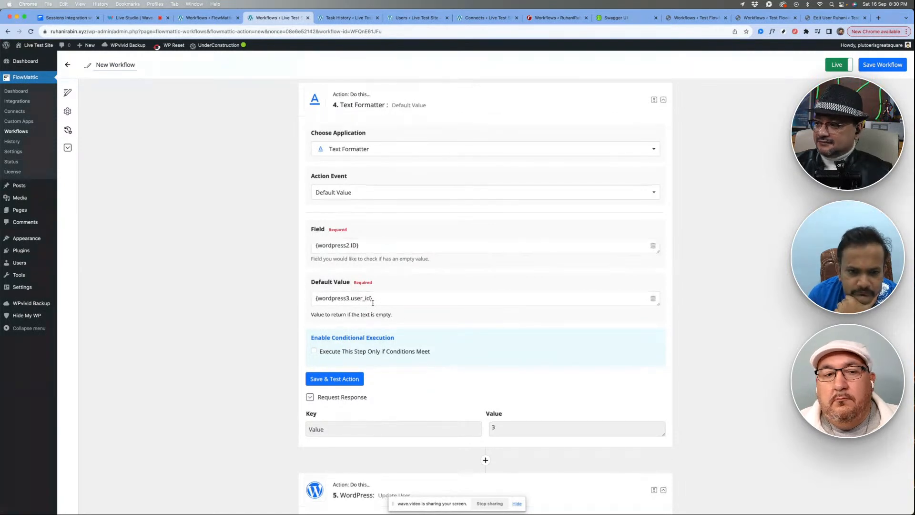
scroll(417, 196, "up", 1)
left_click(425, 135)
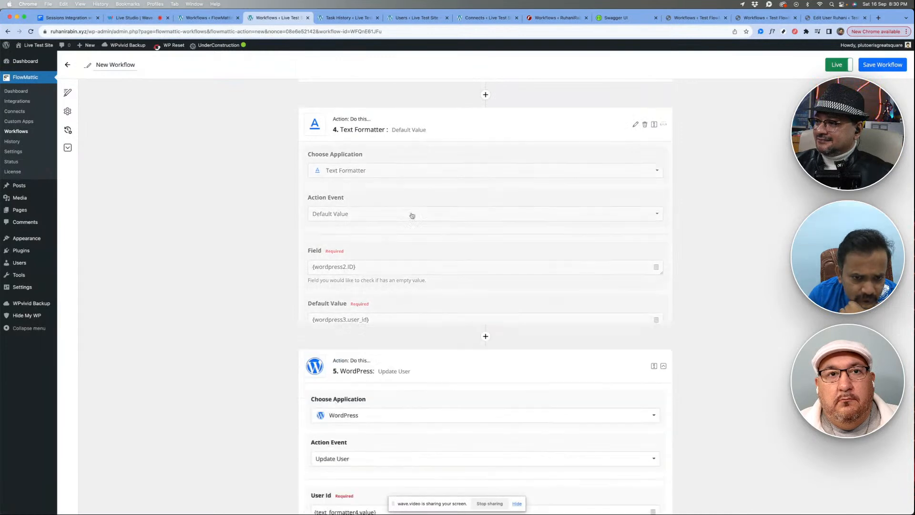
left_click(416, 190)
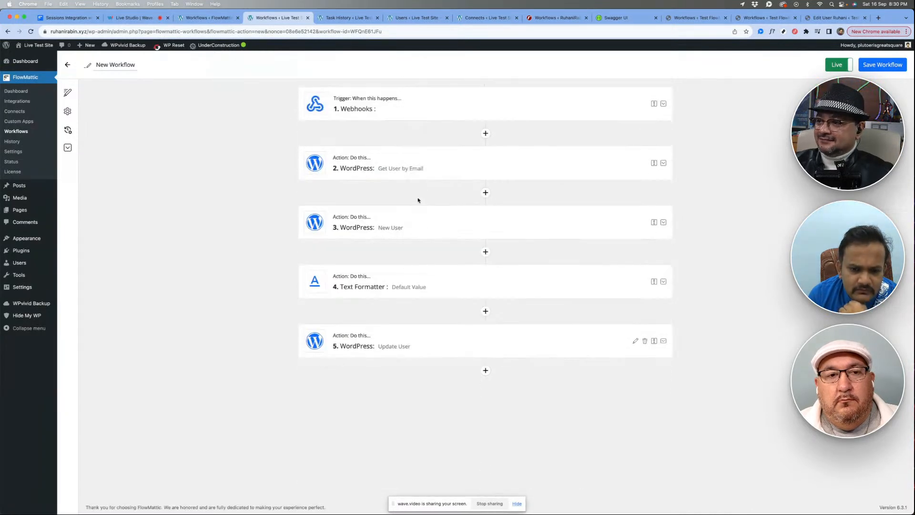
- Save and test the API POST action in the Test FlowMattic workflow, and reload the Live Test Site's task history
left_click(765, 17)
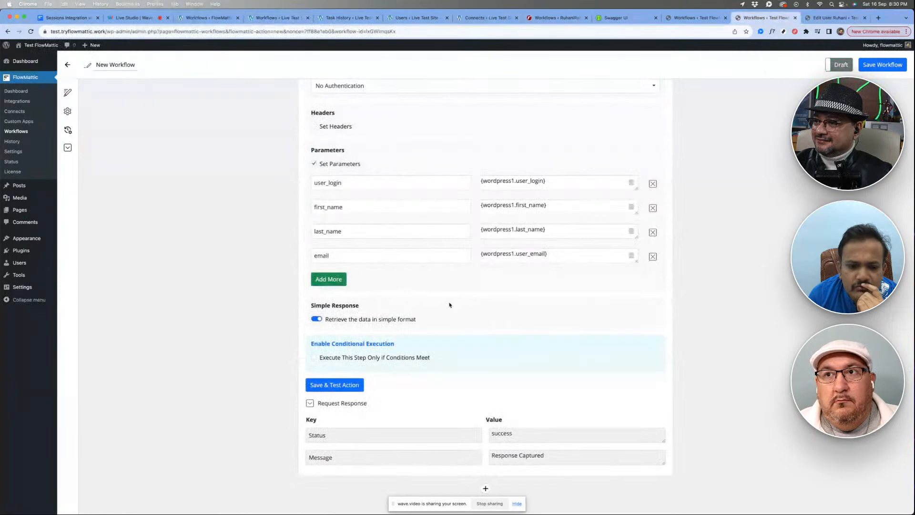
left_click(333, 386)
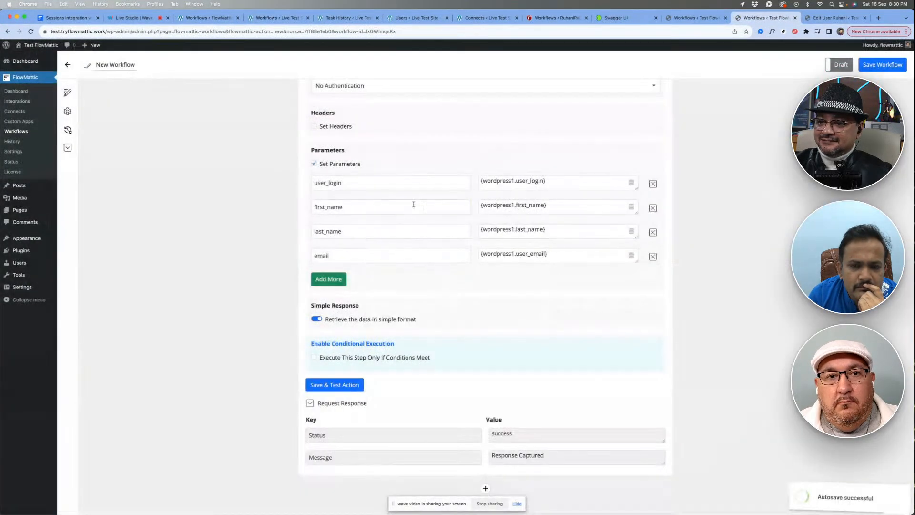
left_click(345, 18)
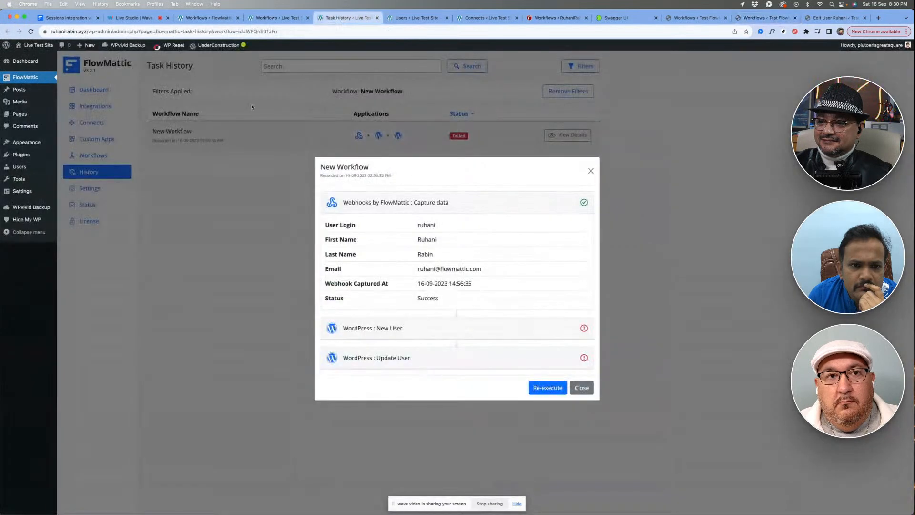
right_click(253, 104)
left_click(259, 125)
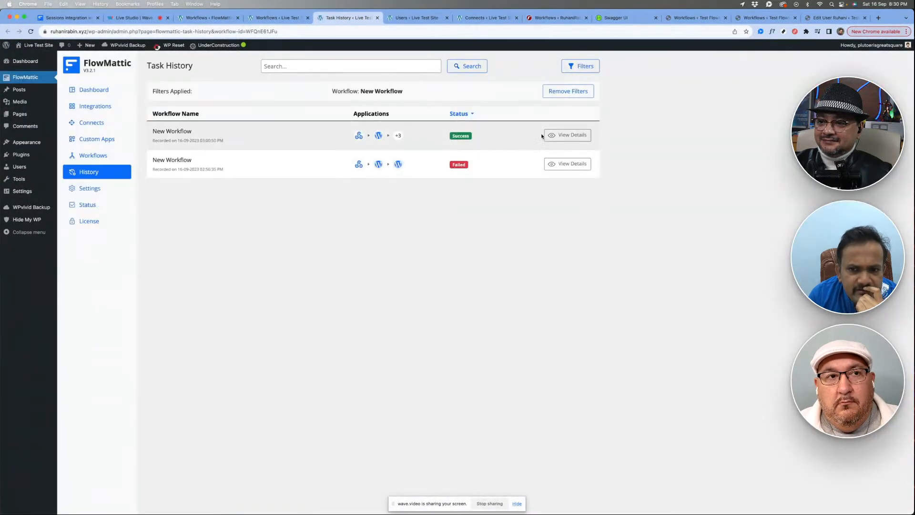
- Examine the latest New Workflow run's Text Formatter, New User, Get User by Email and Update User results
left_click(546, 136)
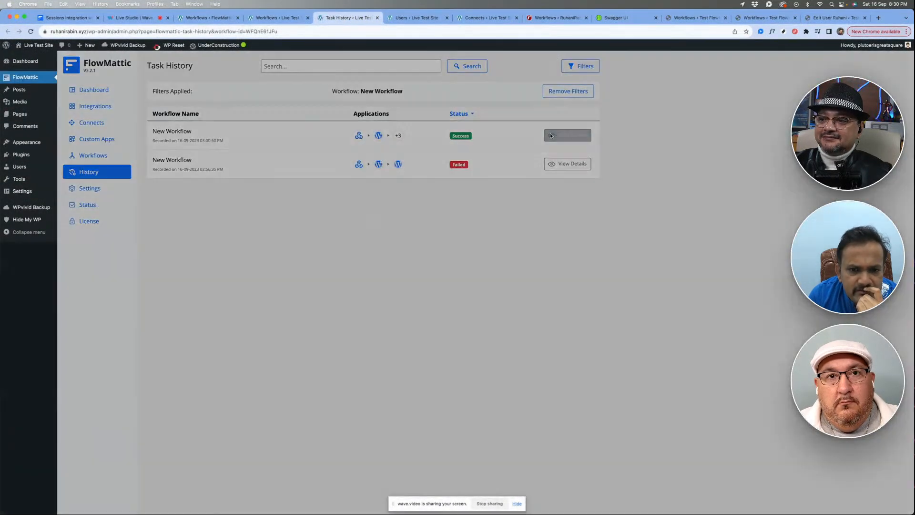
left_click(390, 340)
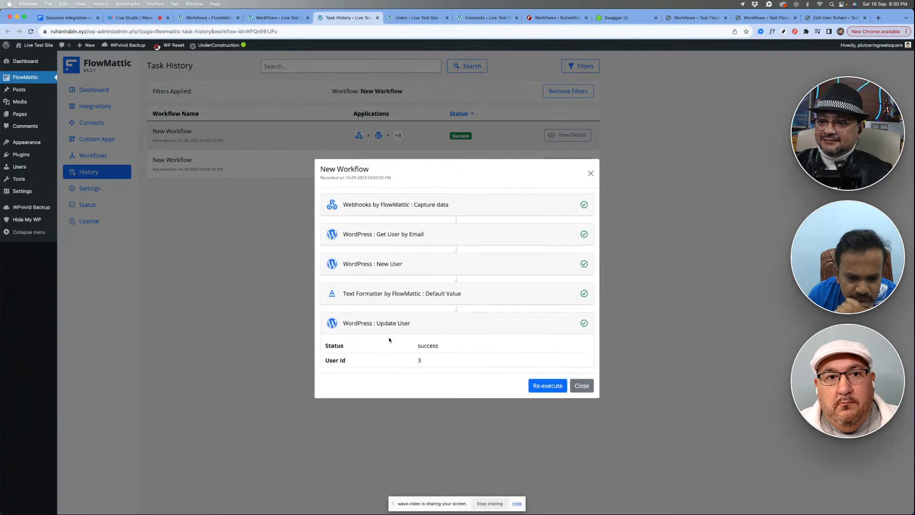
left_click(405, 292)
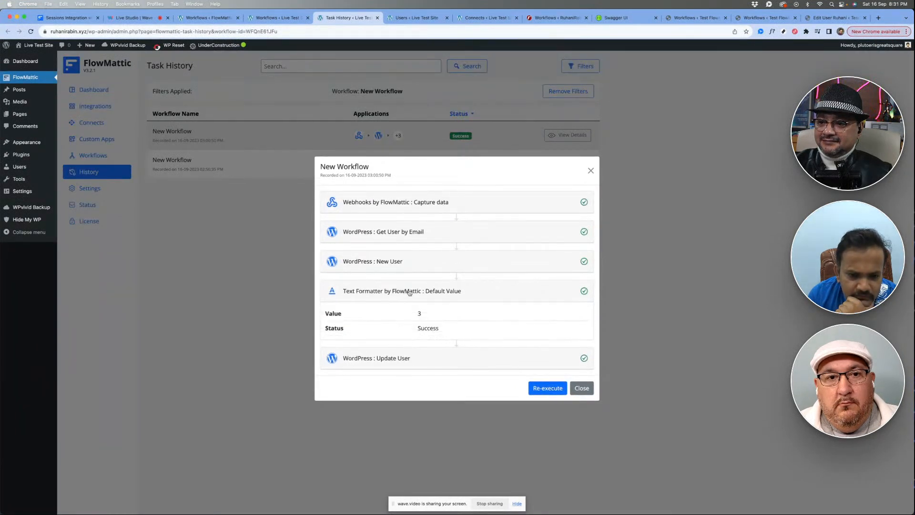
left_click(411, 261)
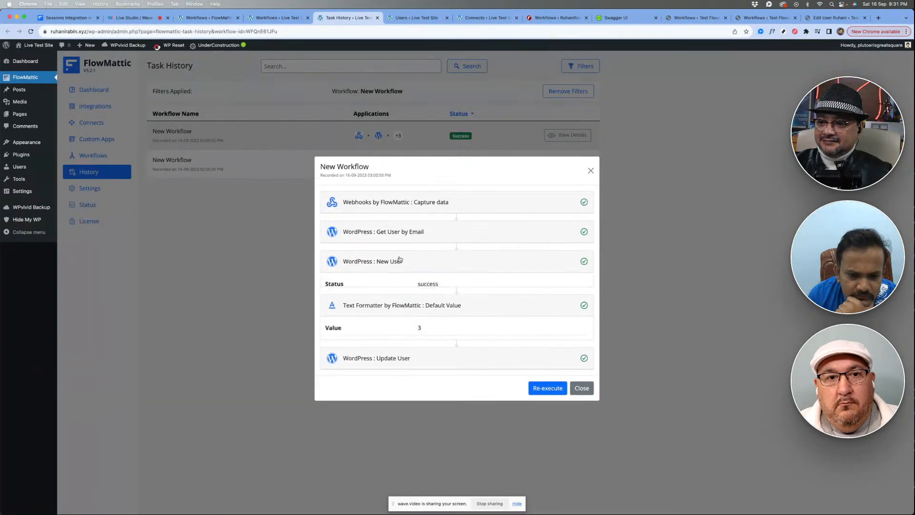
left_click(409, 236)
left_click(402, 131)
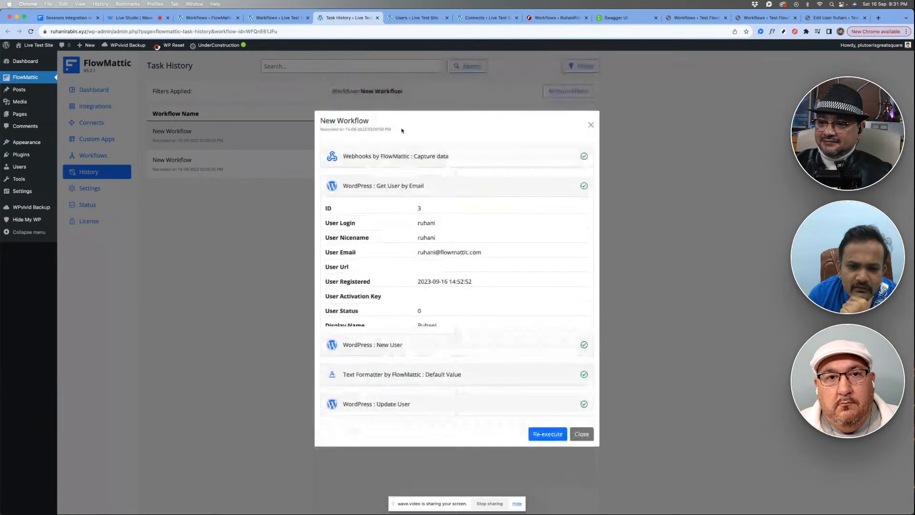
left_click(409, 334)
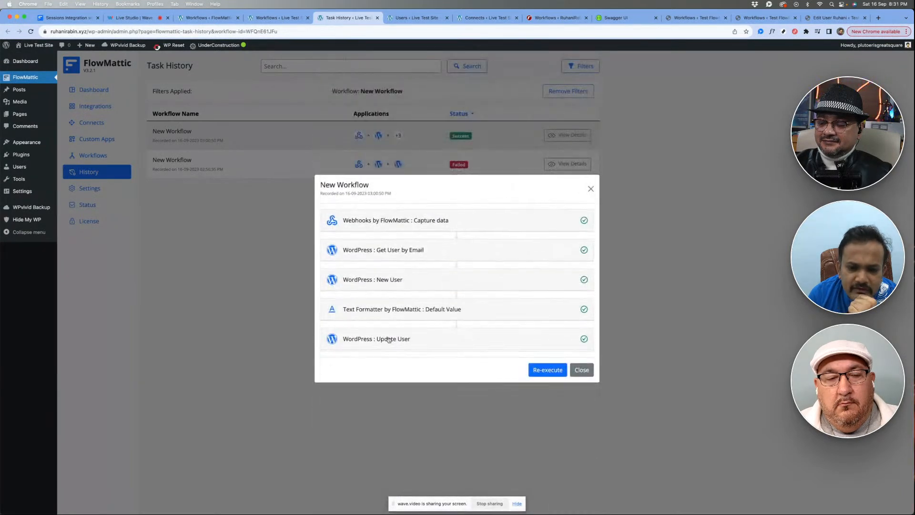
- Open the profile of the user without a role on the Live Test Site and check its name and contact fields
left_click(414, 17)
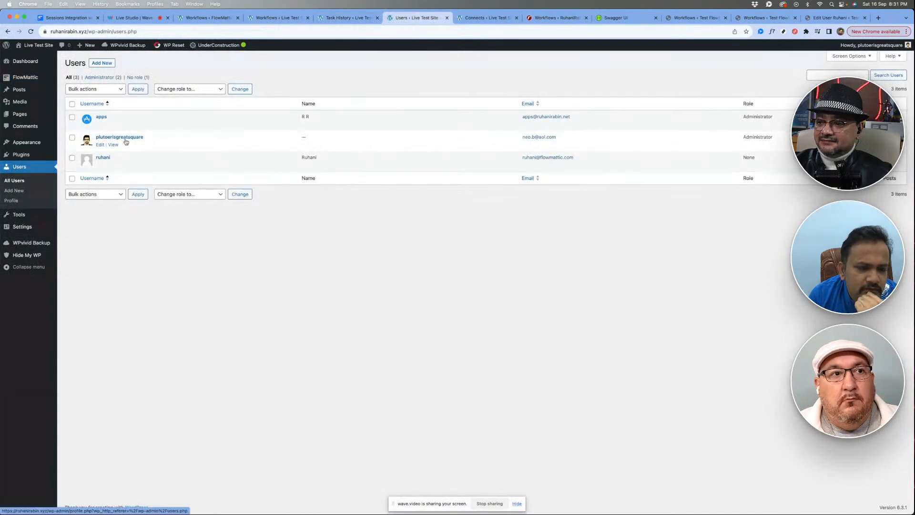
left_click(104, 158)
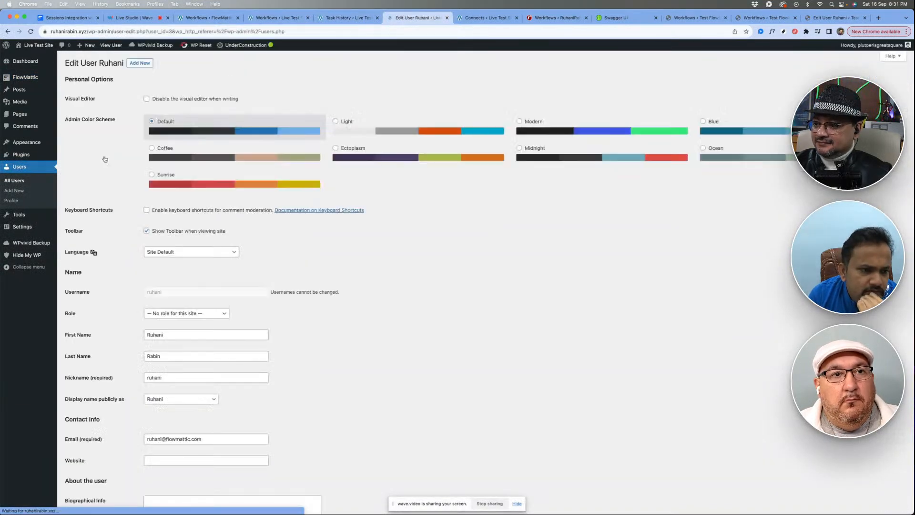
scroll(326, 310, "down", 3)
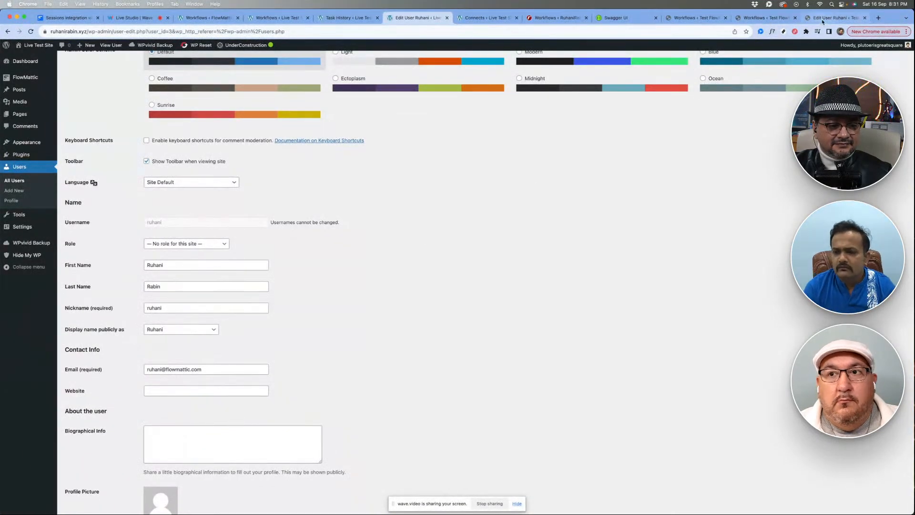
- Append _01 to the contributor's first name on the Test FlowMattic site and save the user profile
left_click(765, 19)
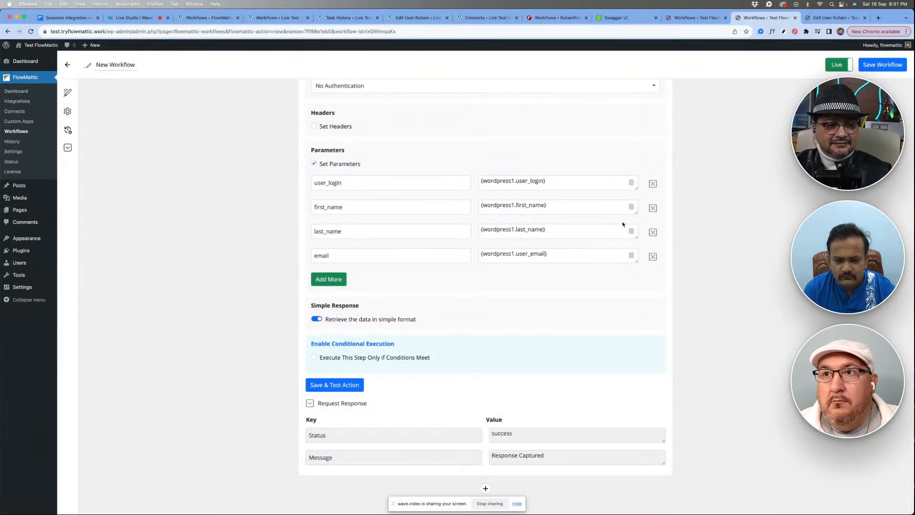
scroll(623, 224, "up", 5)
key("ctrl+Tab")
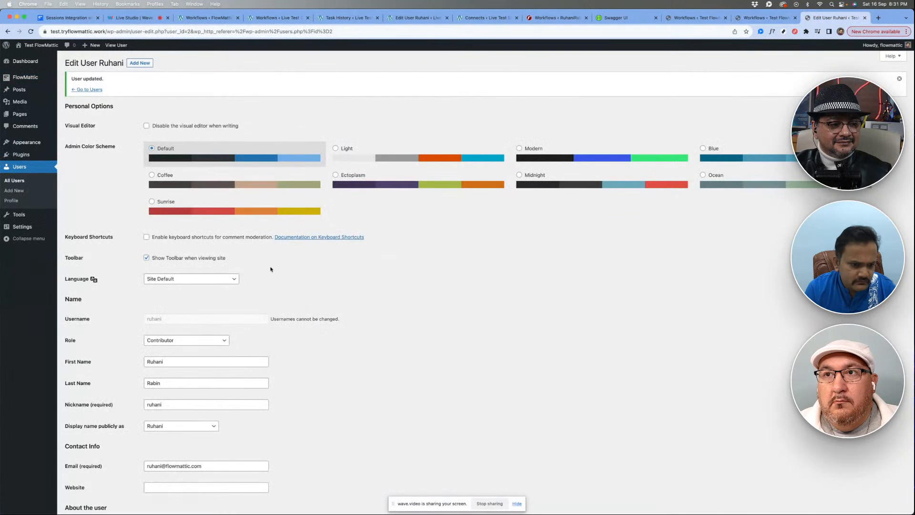
scroll(270, 270, "down", 5)
left_click(209, 271)
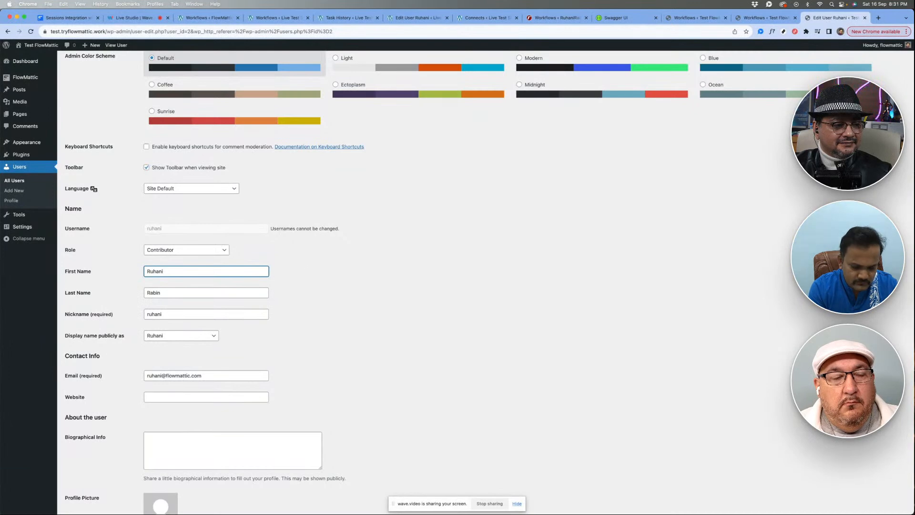
left_click(339, 305)
scroll(337, 307, "down", 5)
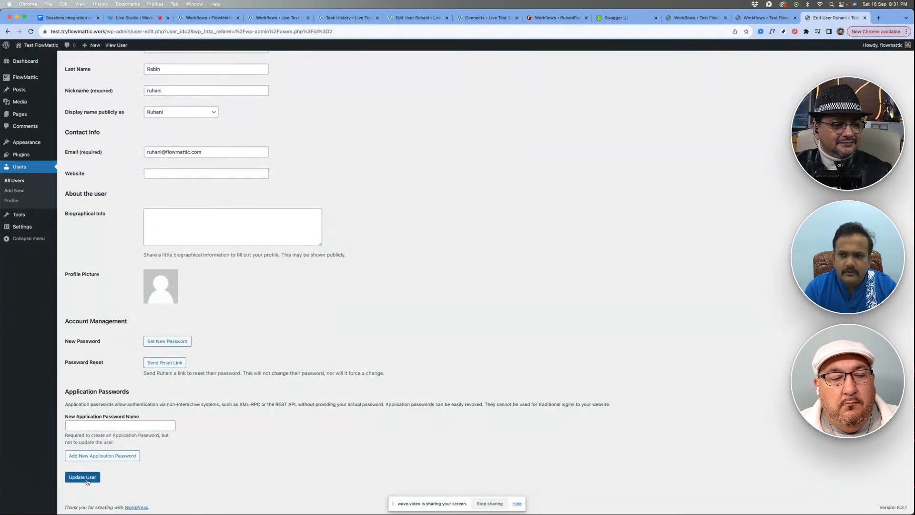
left_click(83, 477)
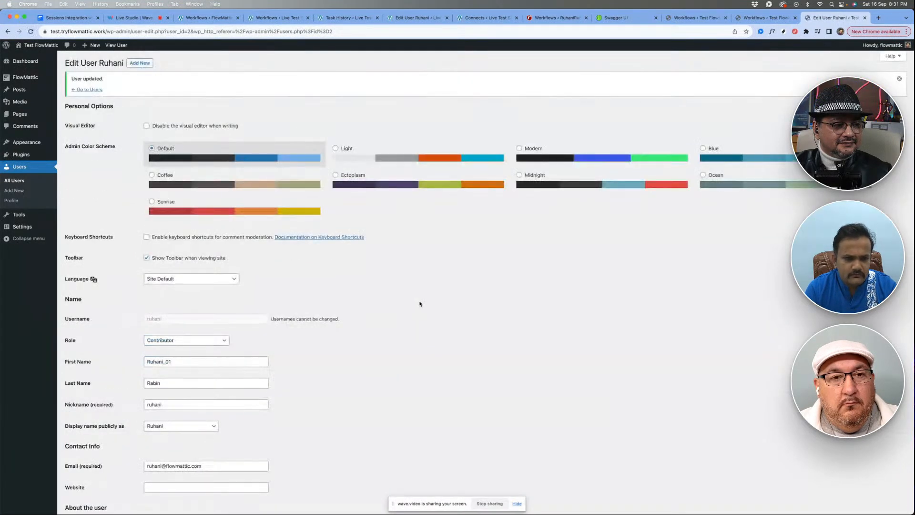
- Collapse the API POST action in the Test FlowMattic workflow and open that workflow's task history
left_click(763, 17)
scroll(361, 191, "up", 10)
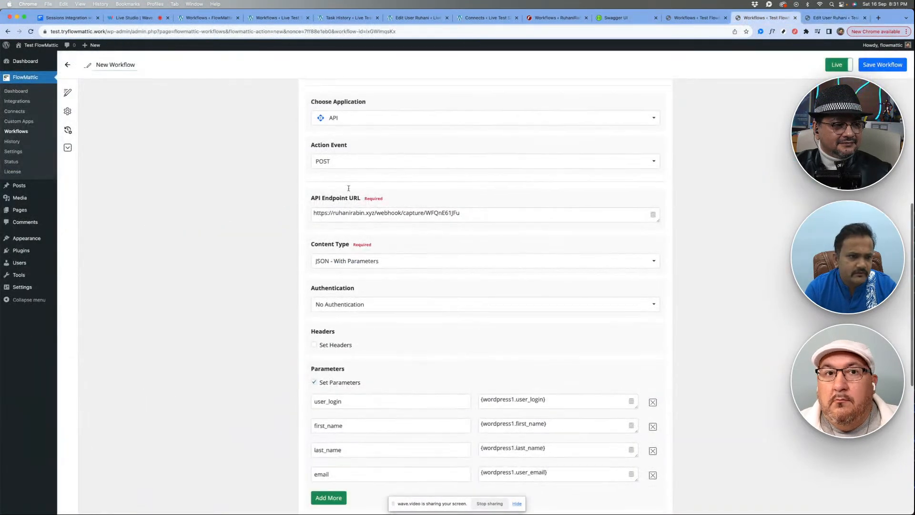
left_click(454, 106)
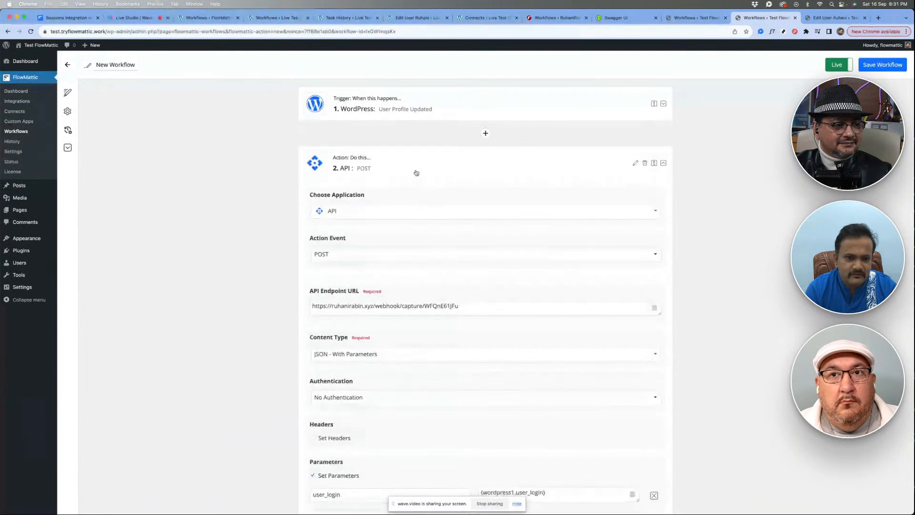
left_click(415, 172)
left_click(68, 130)
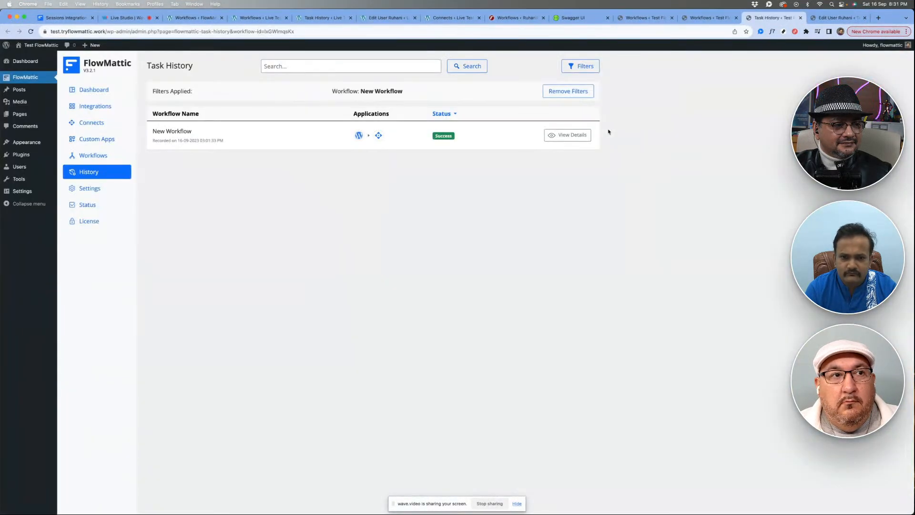
- Reload the user's profile on the Live Test Site, check the First Name field, and return to the Test FlowMattic workflow
left_click(386, 19)
right_click(387, 213)
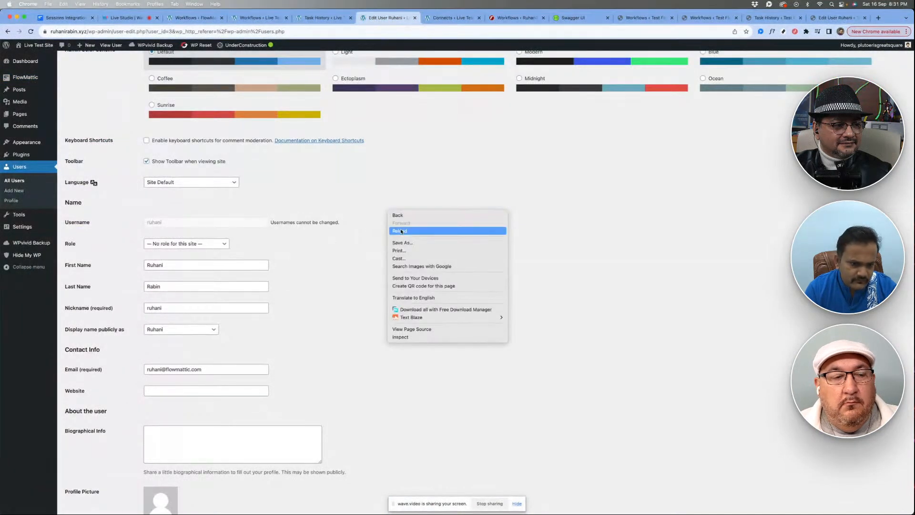
left_click(400, 231)
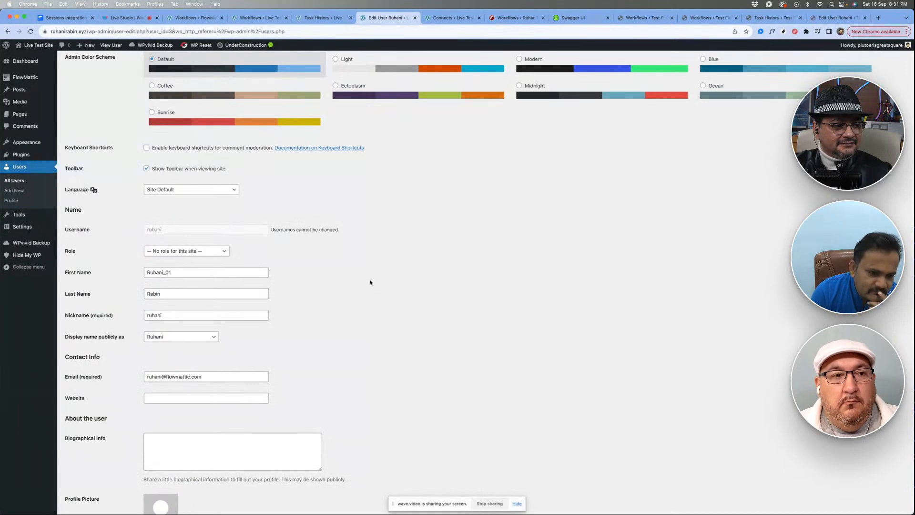
scroll(572, 190, "up", 3)
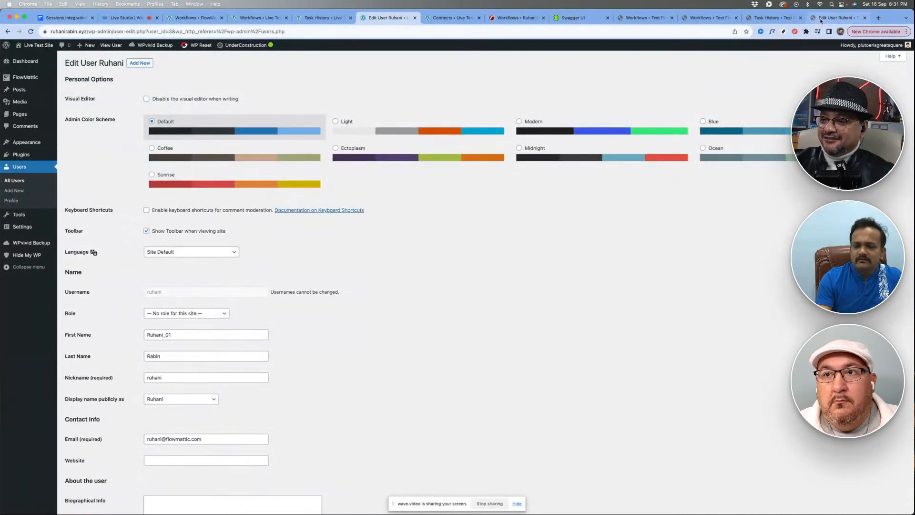
left_click(773, 18)
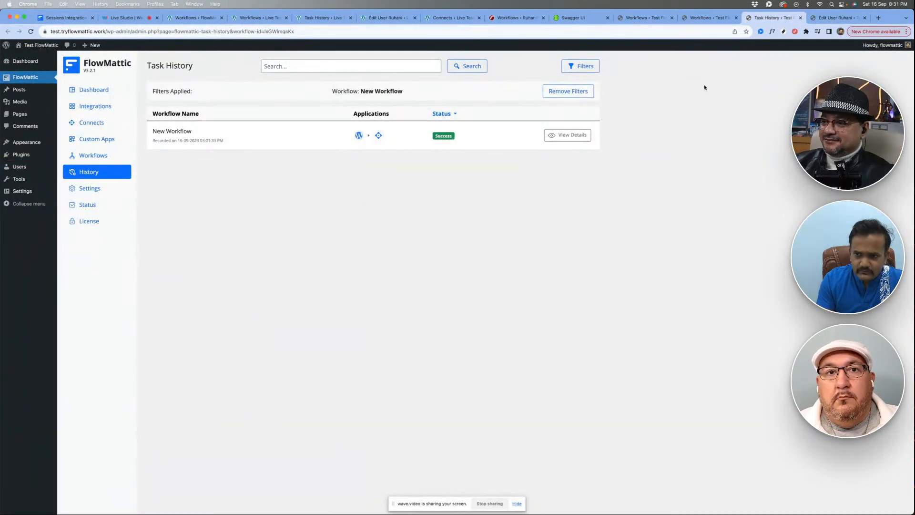
left_click(694, 19)
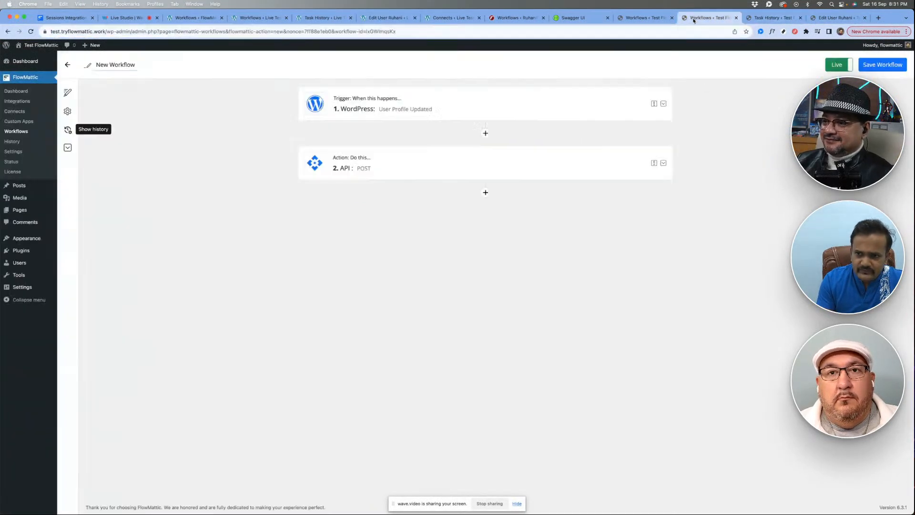
- Expand the API POST action in the Test FlowMattic workflow, examine its endpoint, content type and parameters, and collapse it
left_click(429, 166)
scroll(257, 280, "down", 3)
scroll(255, 281, "down", 2)
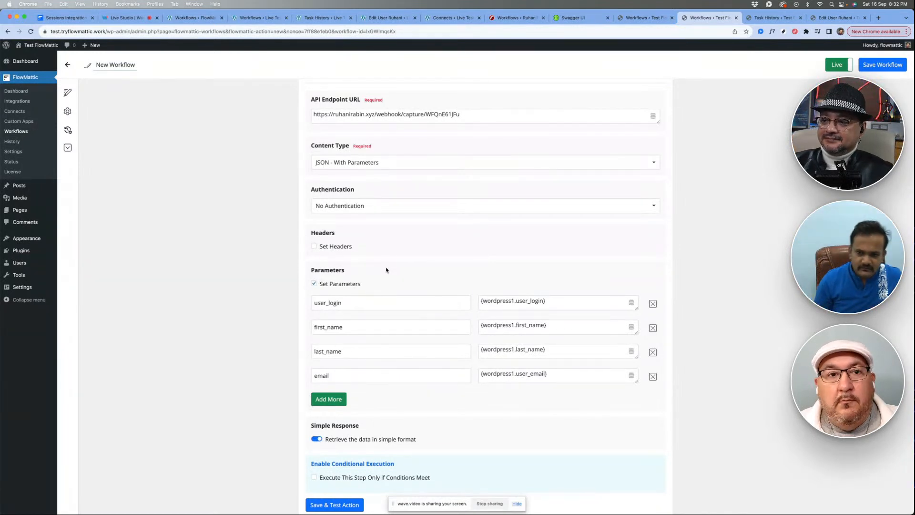
scroll(455, 249, "up", 5)
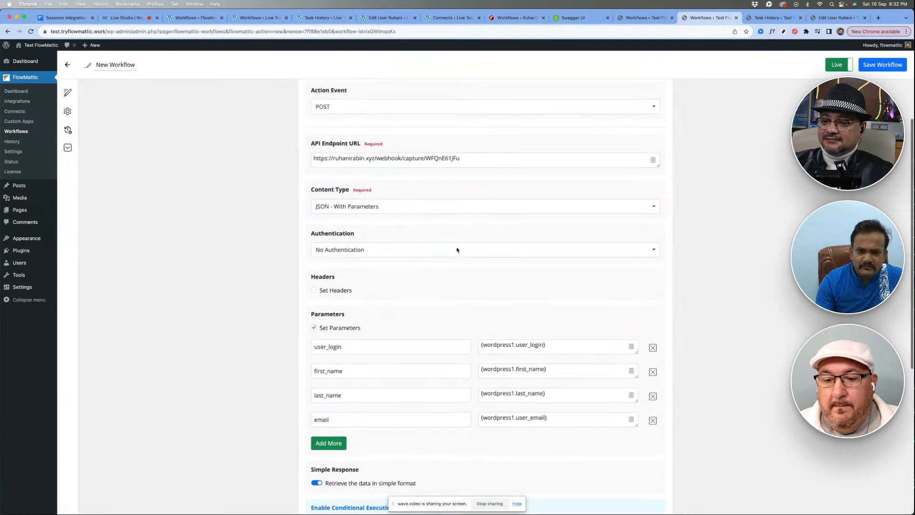
left_click(509, 170)
- View the user's profile and the workflow run details on the Live Test Site, and return to the Test FlowMattic workflow
left_click(384, 17)
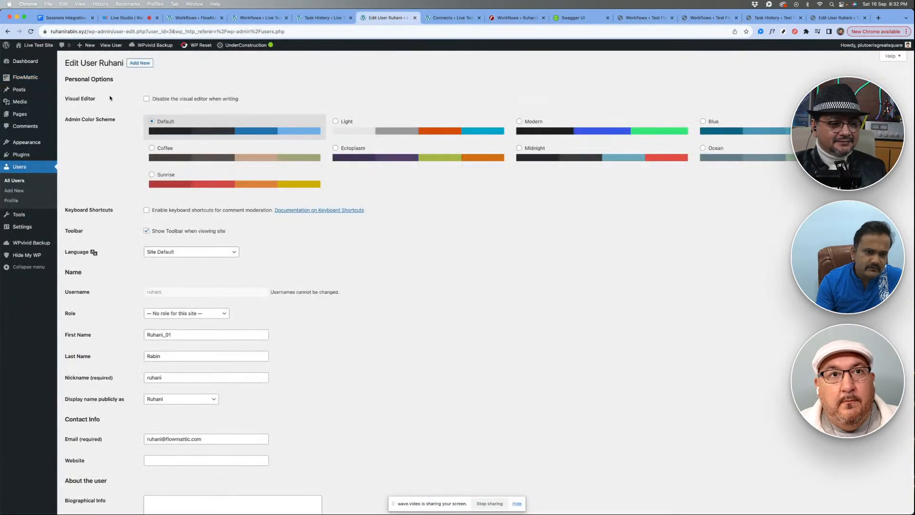
left_click(321, 18)
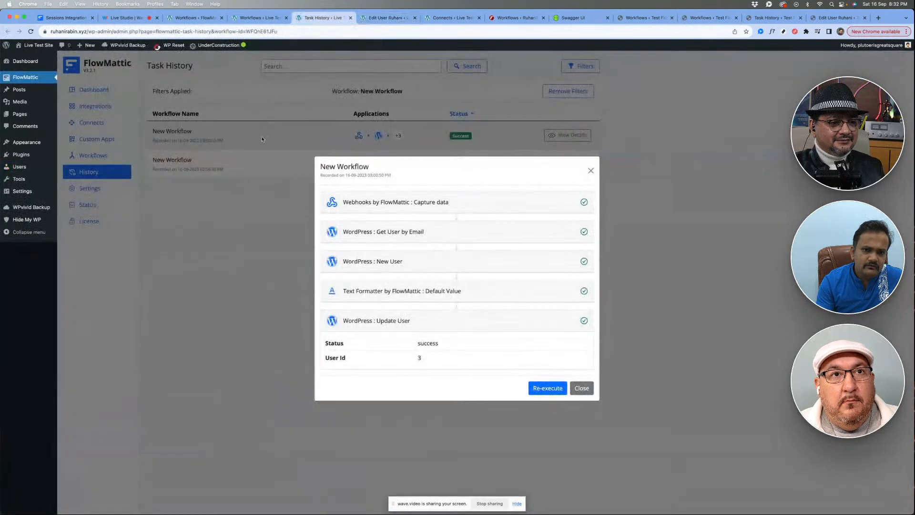
left_click(710, 18)
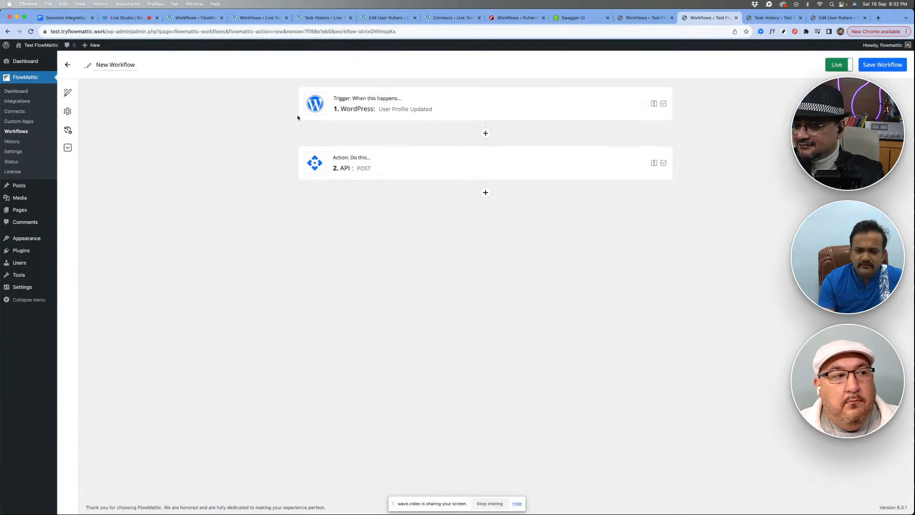
left_click(317, 18)
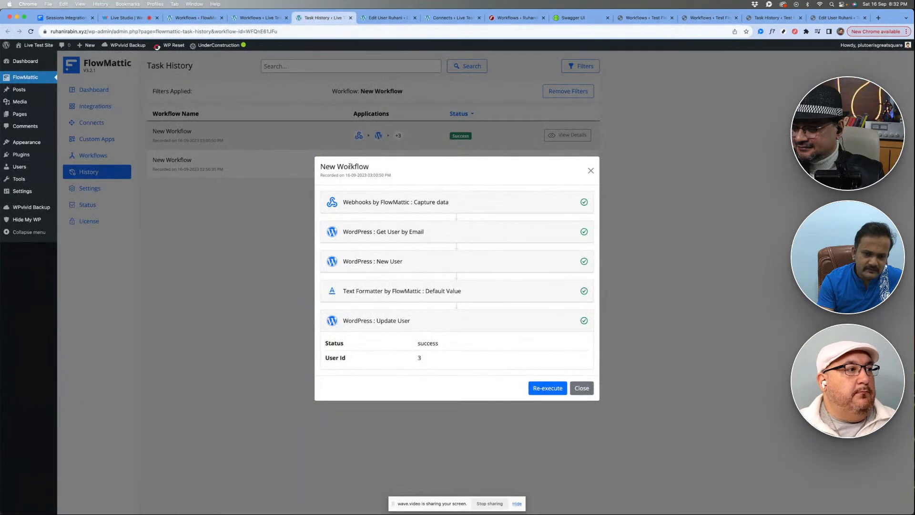
left_click(711, 18)
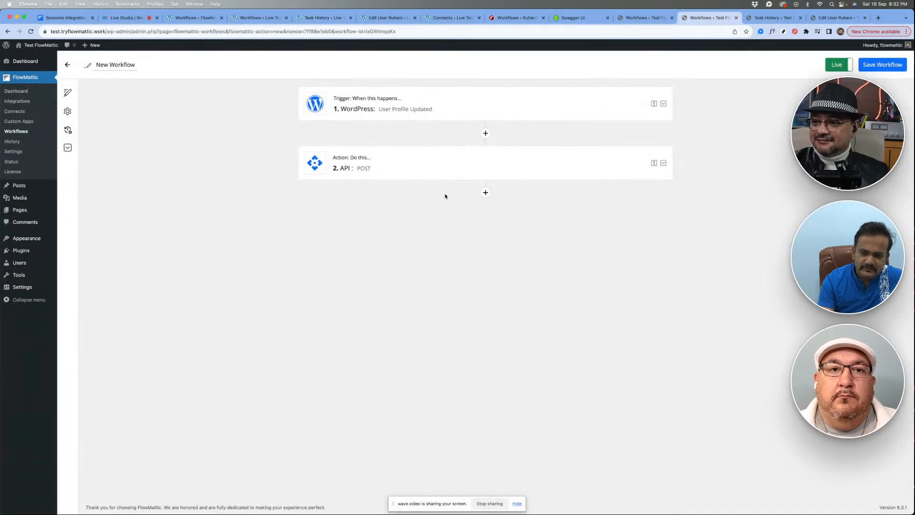
- Remove the _01 suffix from the contributor's first name on the Test FlowMattic site and save the user profile
left_click(837, 18)
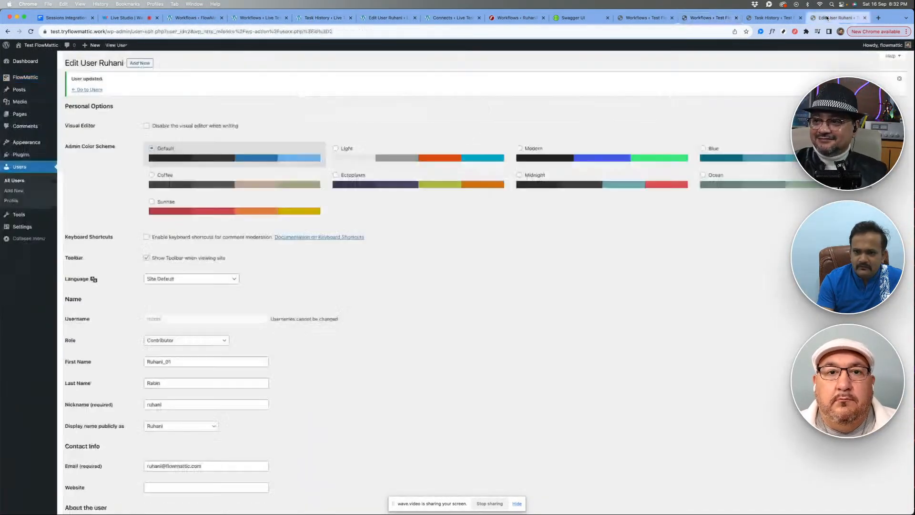
scroll(251, 307, "down", 3)
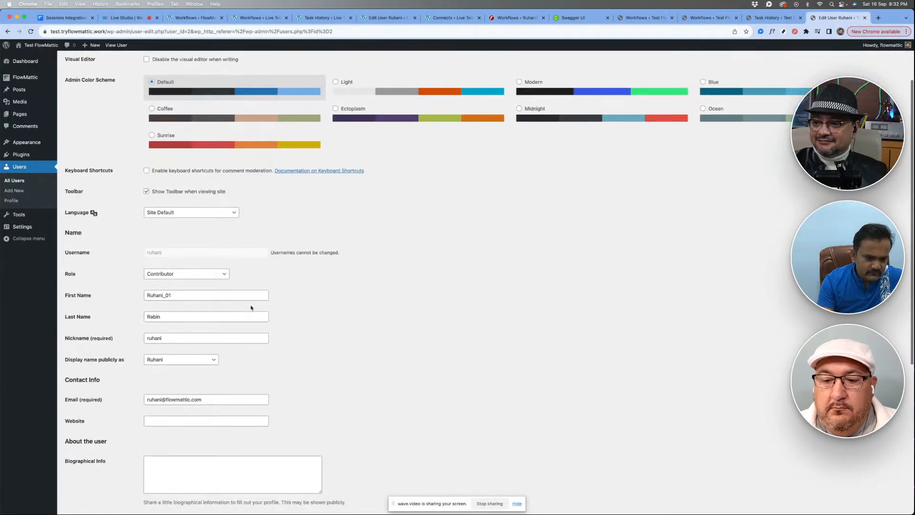
left_click_drag(164, 296, 297, 301)
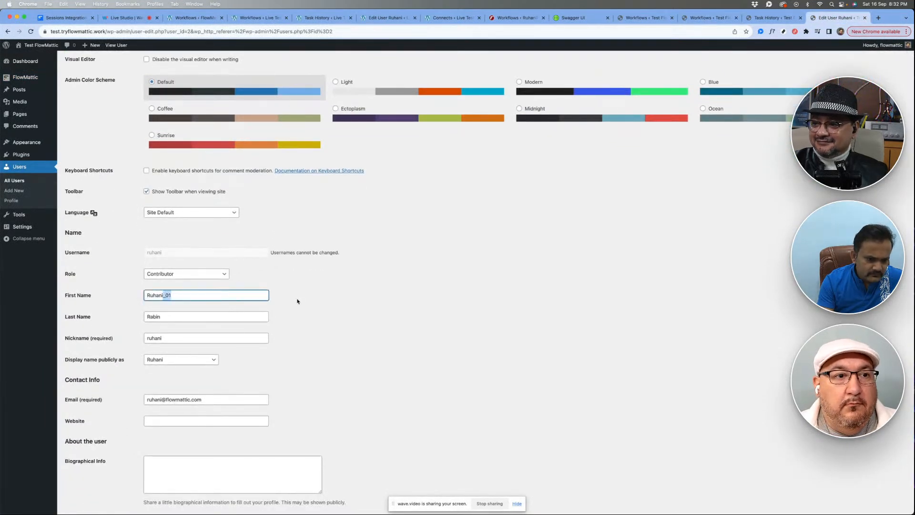
key("BackSpace")
scroll(398, 319, "down", 5)
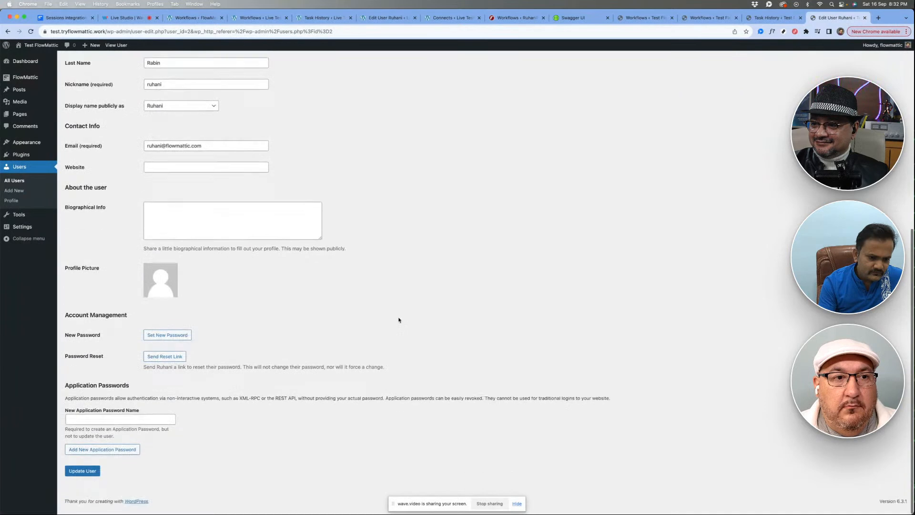
left_click(81, 478)
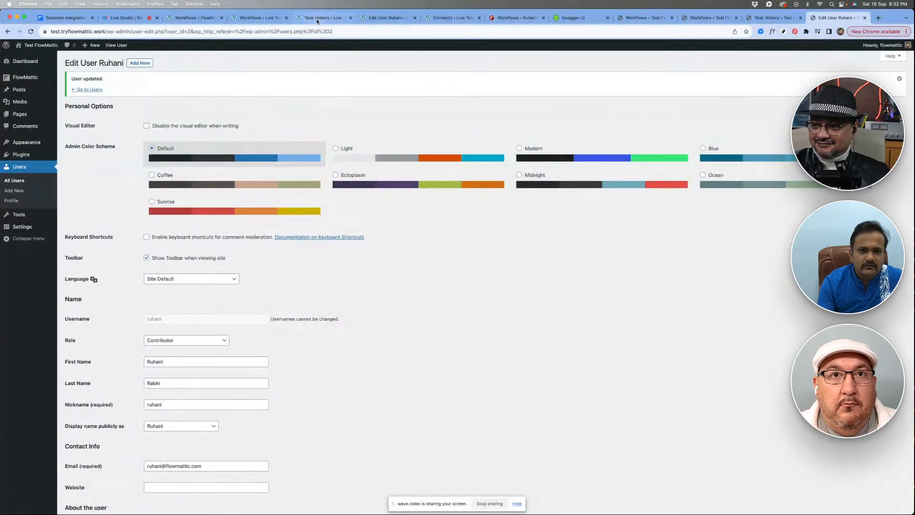
- Reload the user's profile on the Live Test Site and check the First Name field
left_click(384, 18)
right_click(477, 219)
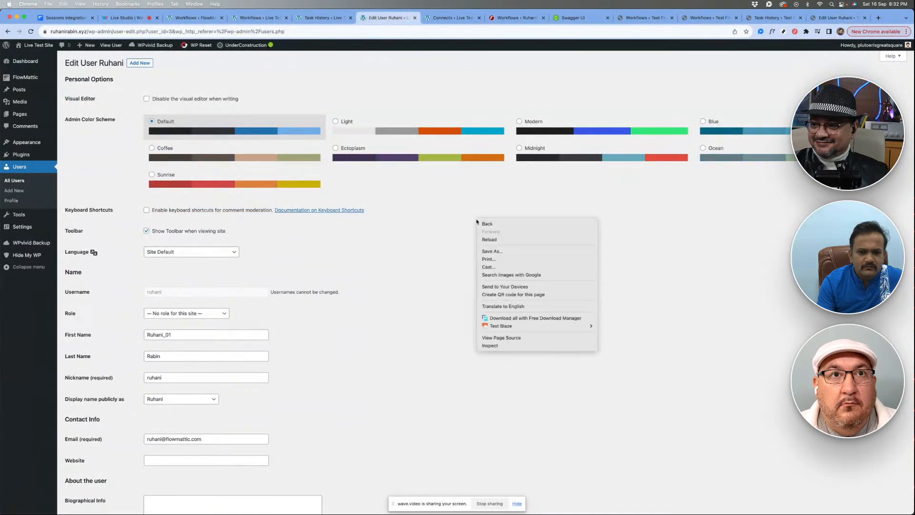
left_click(491, 239)
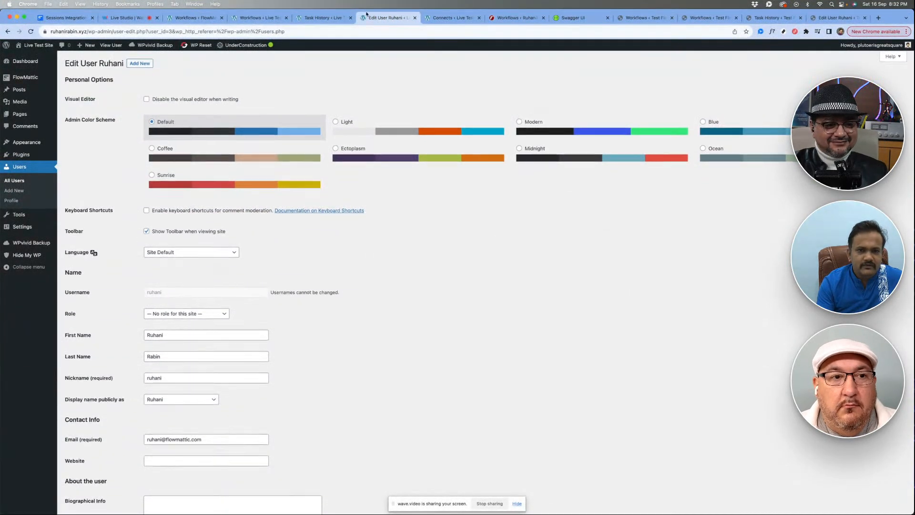
- Reload the Live Test Site task history and check the first name in the newest run's captured webhook data
left_click(323, 18)
right_click(676, 162)
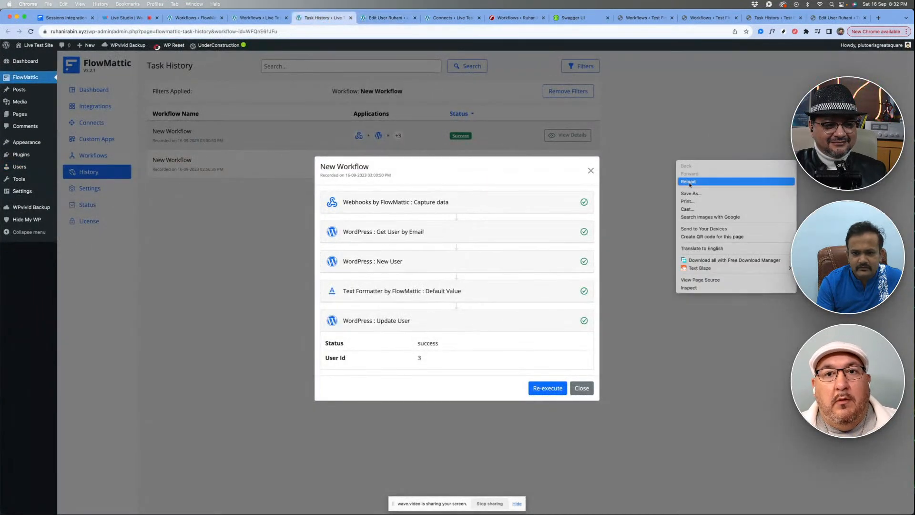
left_click(687, 181)
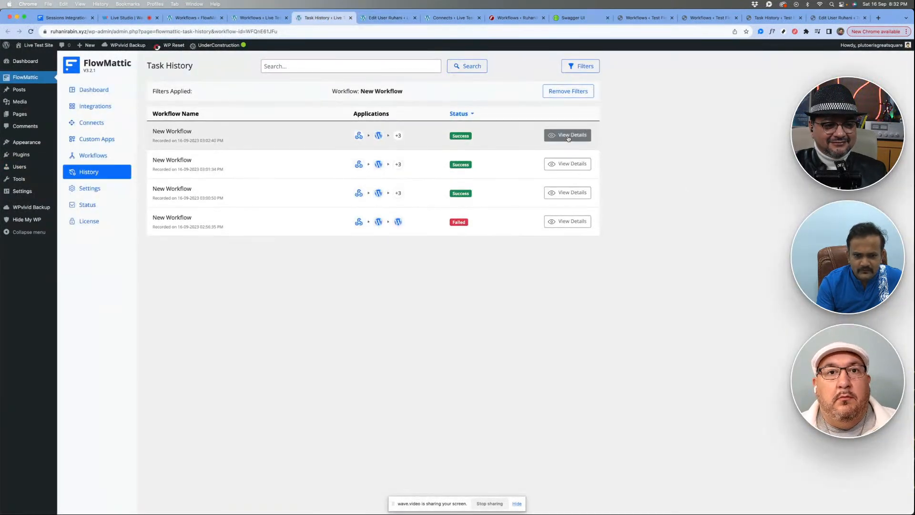
left_click(568, 136)
left_click(419, 230)
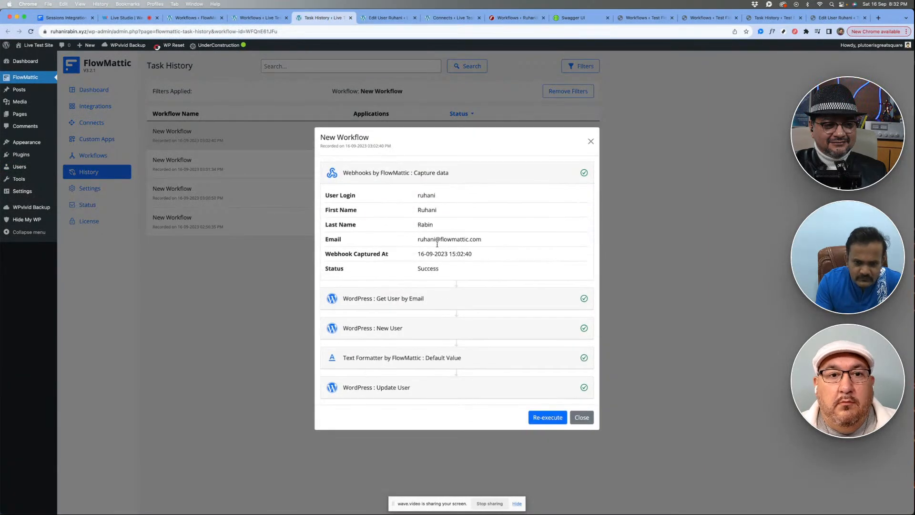
double_click(429, 211)
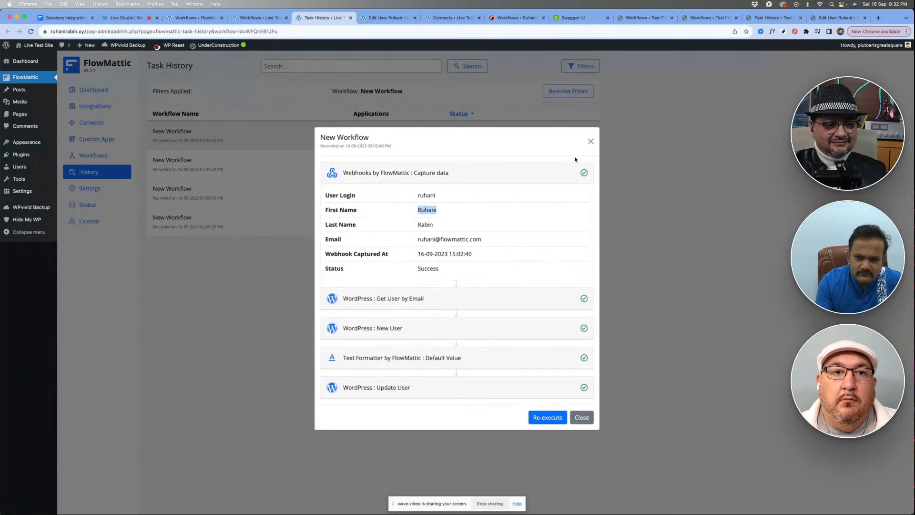
- Check the first name in the second-newest run's captured webhook data and switch to the wave.video live studio
left_click(591, 141)
left_click(566, 164)
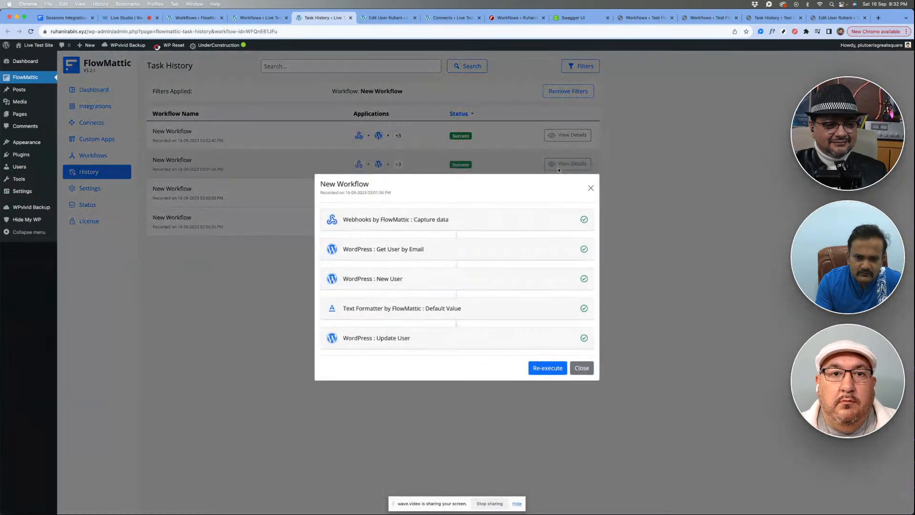
left_click(389, 225)
double_click(430, 212)
left_click(461, 210)
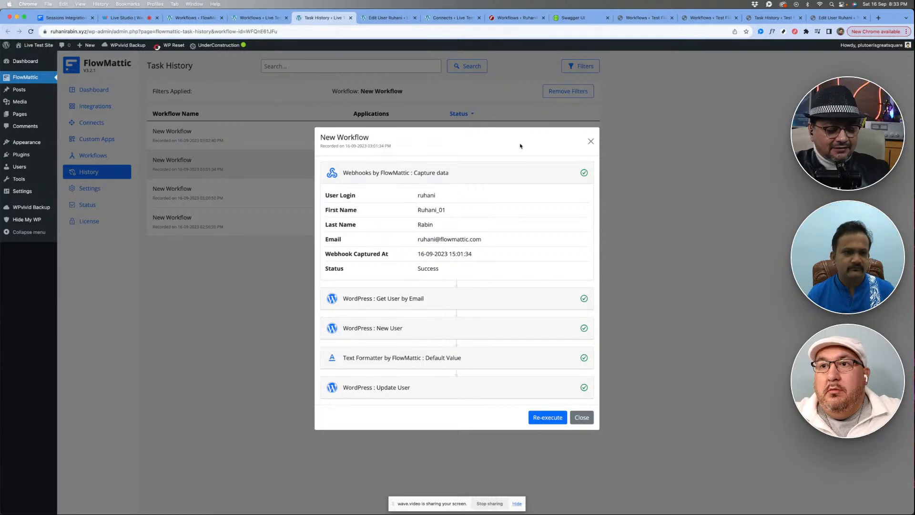
left_click(119, 19)
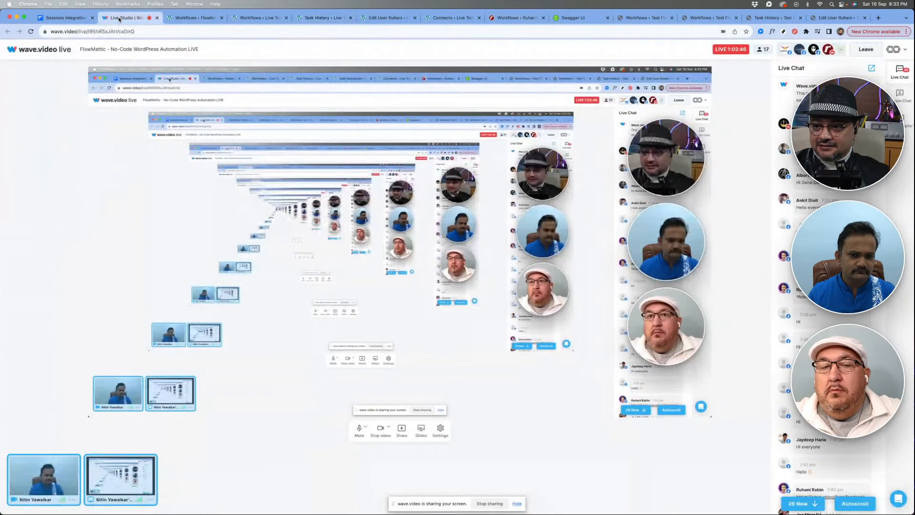
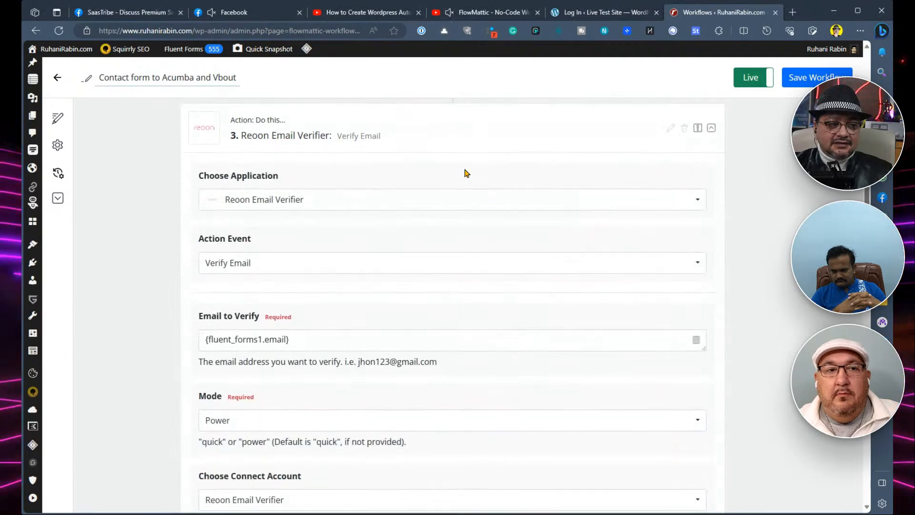
- Collapse the Reoon Email Verifier action, review the actions following it, and return to the workflows list
left_click(539, 129)
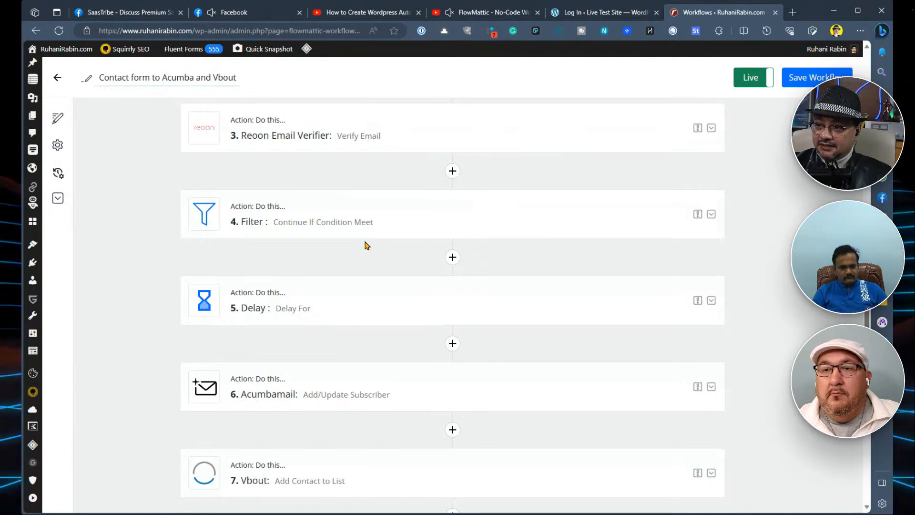
scroll(551, 307, "down", 3)
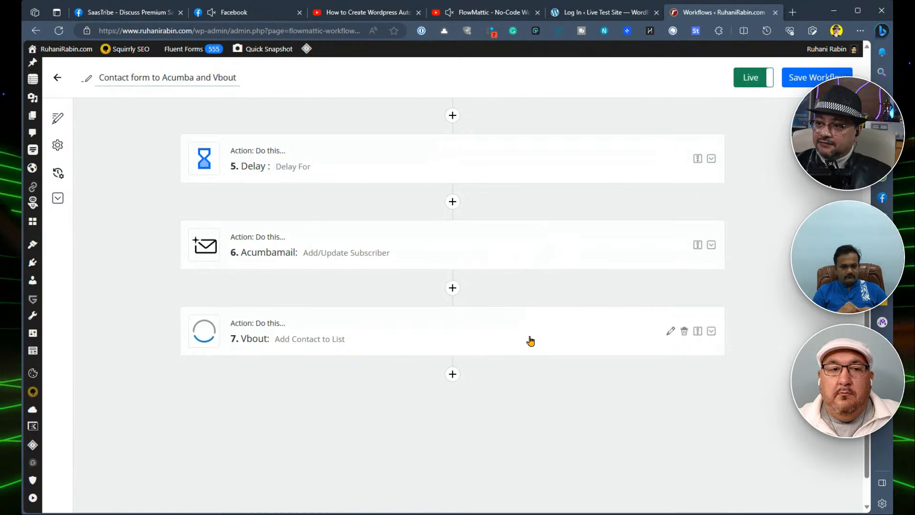
scroll(621, 382, "up", 4)
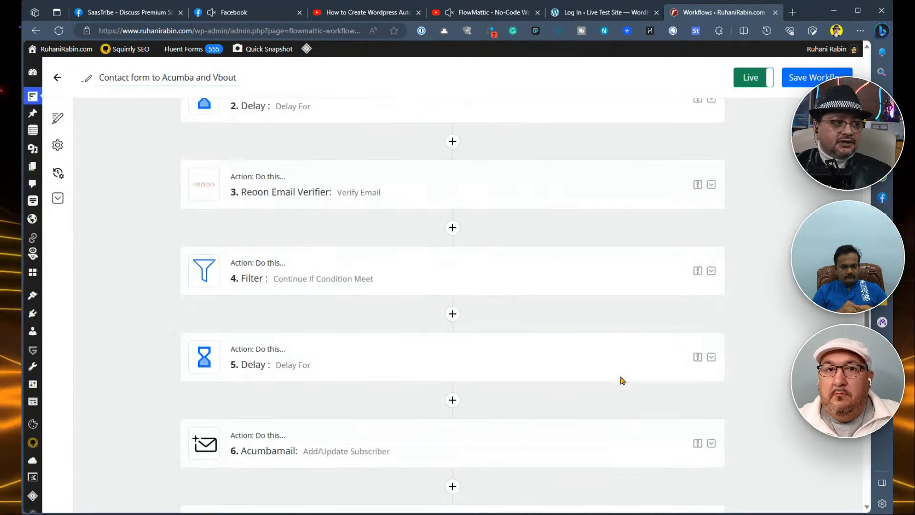
scroll(141, 145, "up", 3)
left_click(57, 77)
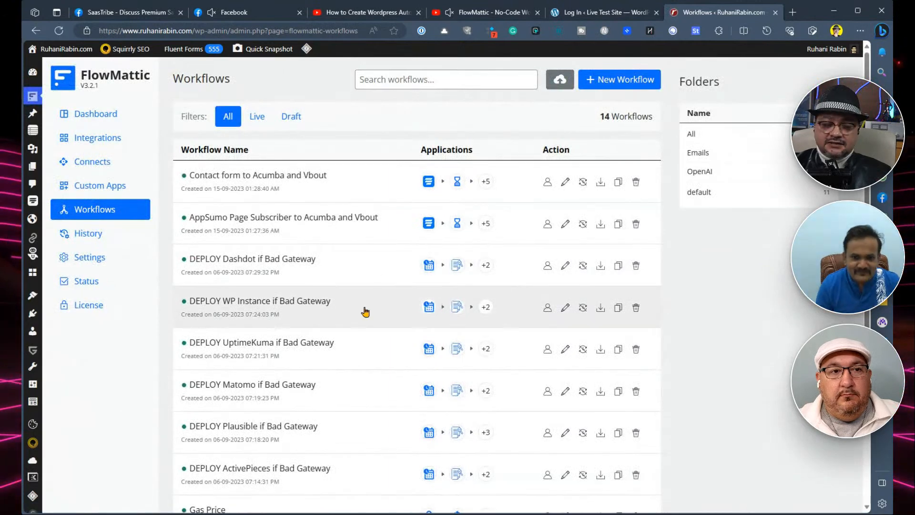
- Open the DEPLOY UptimeKuma if Bad Gateway workflow and examine its schedule trigger and the first Webpage Parser action's settings
scroll(321, 357, "down", 1)
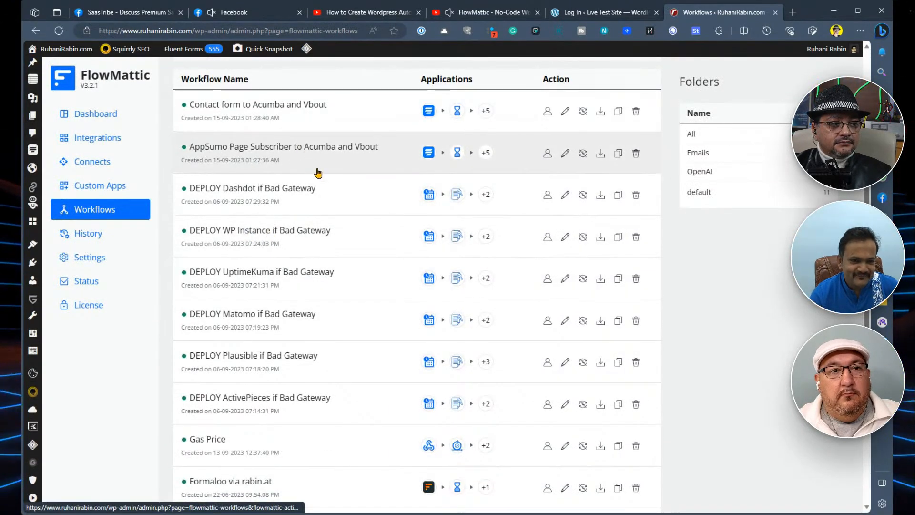
scroll(316, 270, "down", 1)
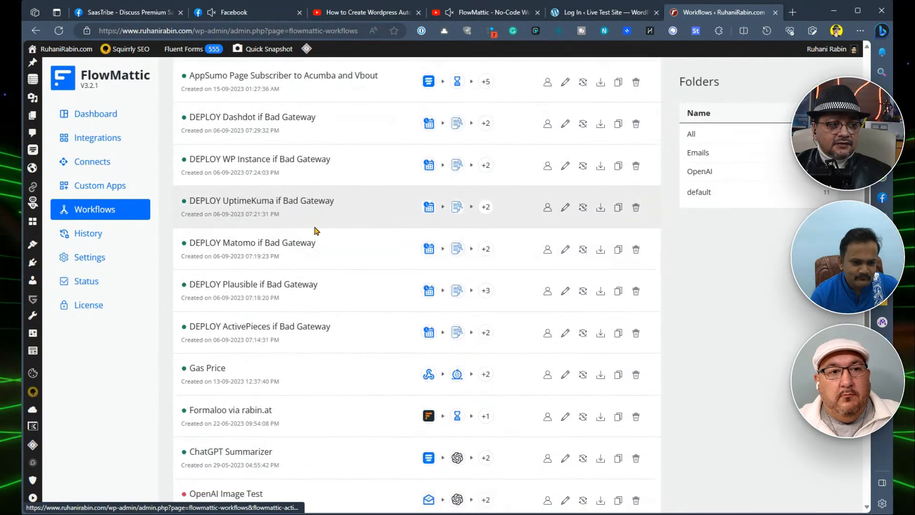
left_click(298, 202)
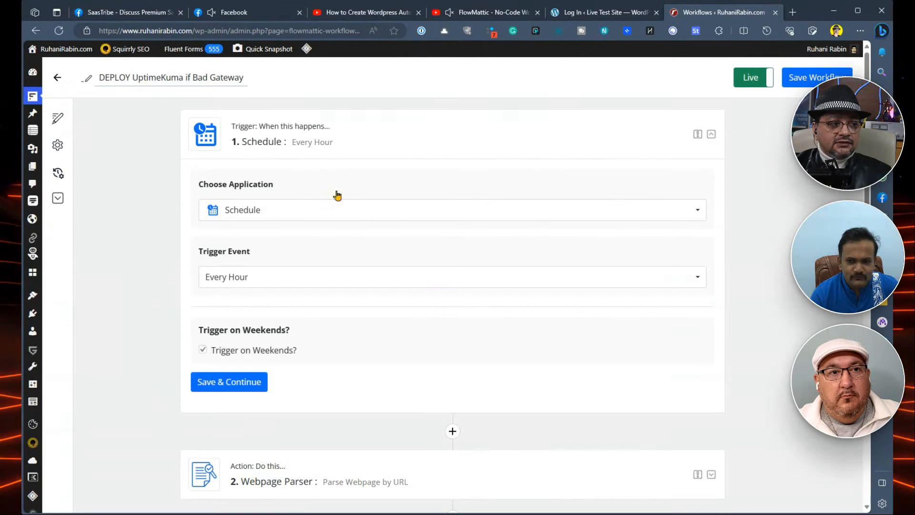
scroll(161, 290, "down", 3)
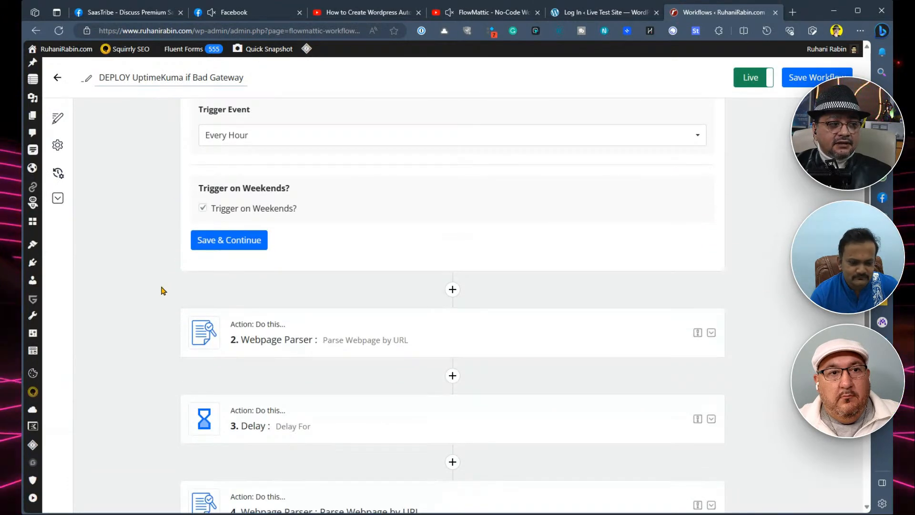
scroll(161, 289, "down", 3)
left_click(356, 193)
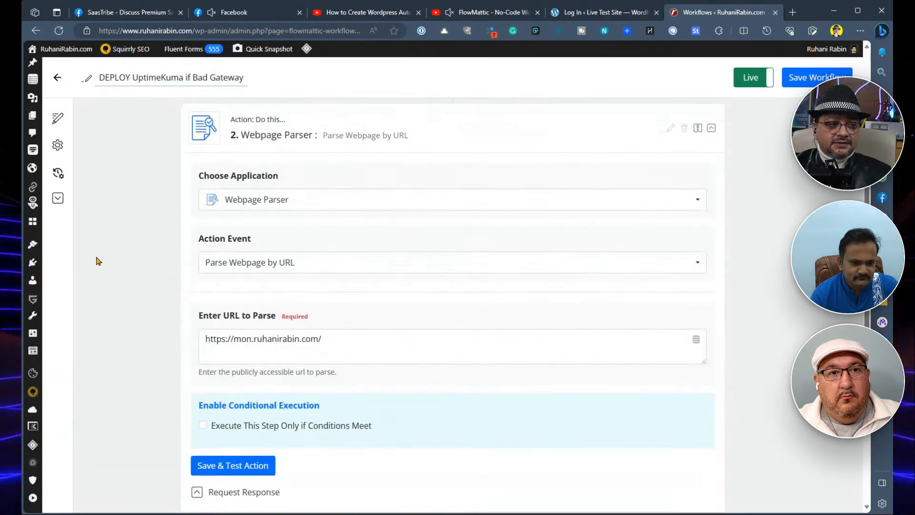
scroll(99, 261, "down", 3)
scroll(169, 284, "down", 3)
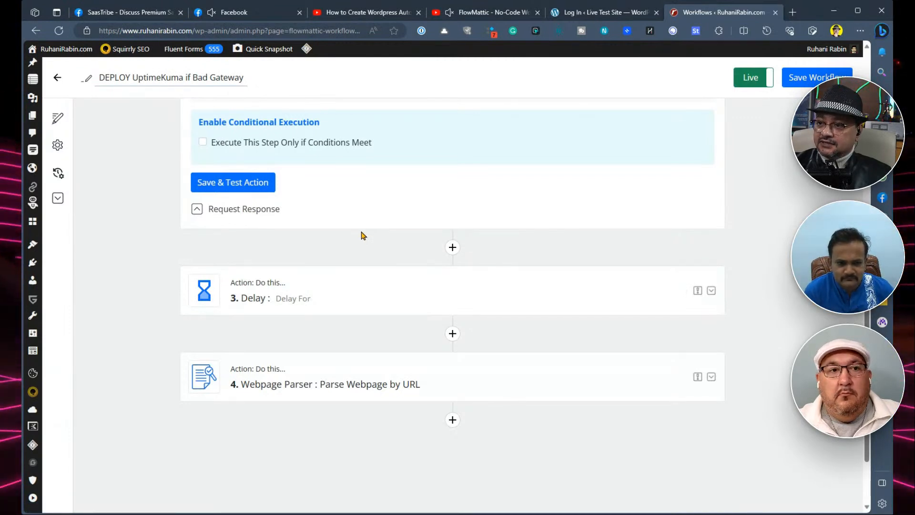
- Examine the conditional execution of the UptimeKuma workflow's second Webpage Parser action, then return to the workflows list
scroll(364, 231, "down", 2)
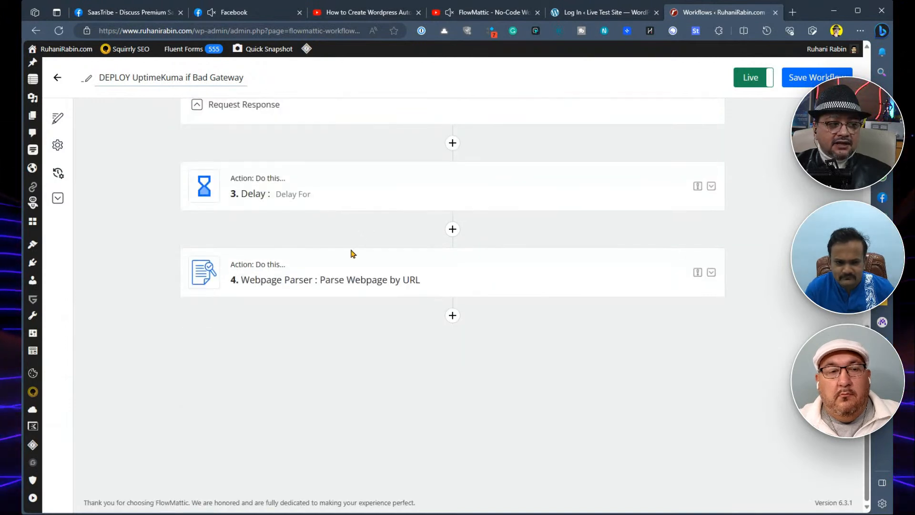
left_click(371, 283)
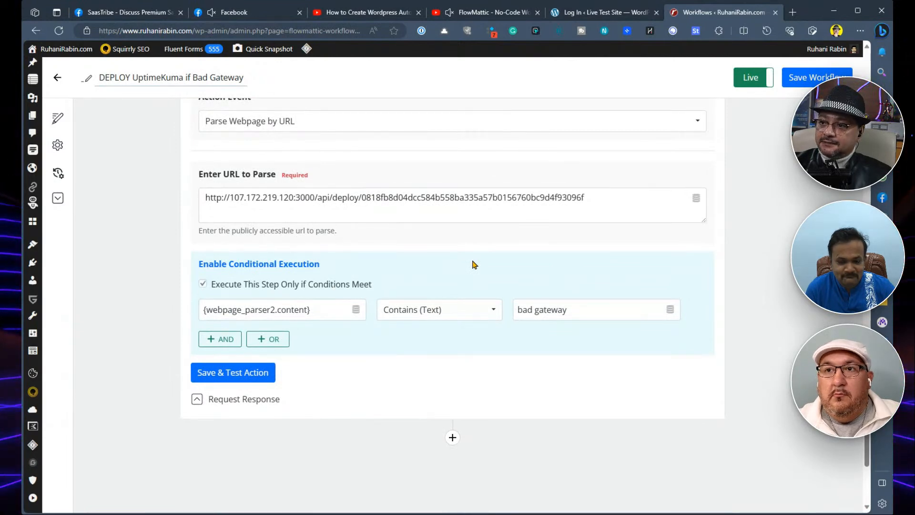
scroll(473, 264, "up", 15)
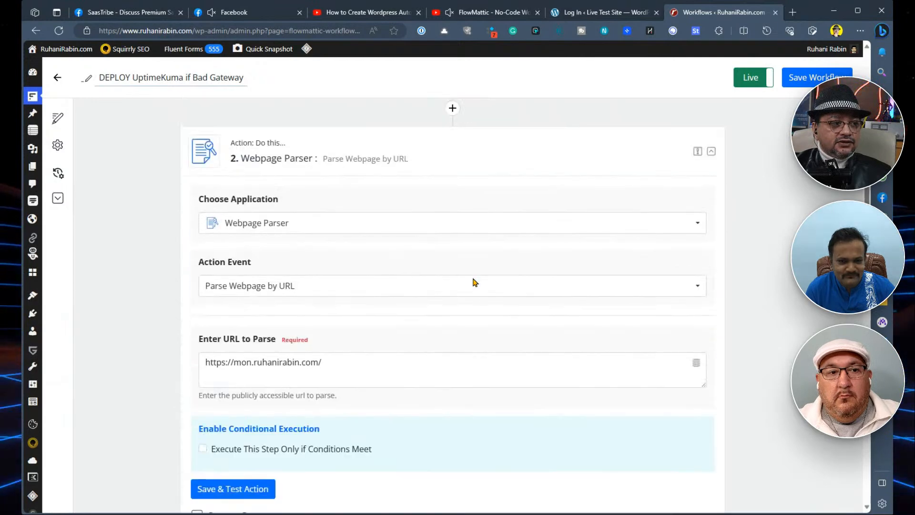
left_click(57, 77)
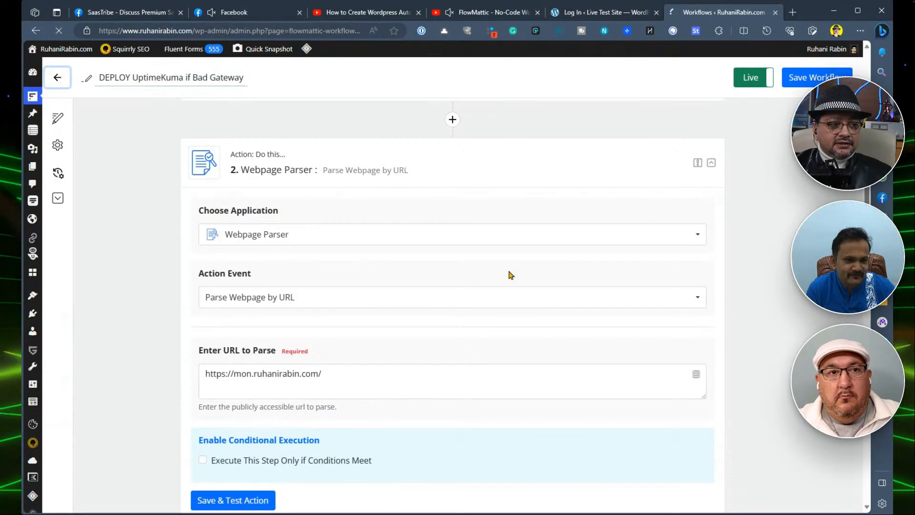
- Open the DEPLOY ActivePieces if Bad Gateway workflow and examine the URL and execution condition of its second Webpage Parser action
scroll(367, 402, "down", 5)
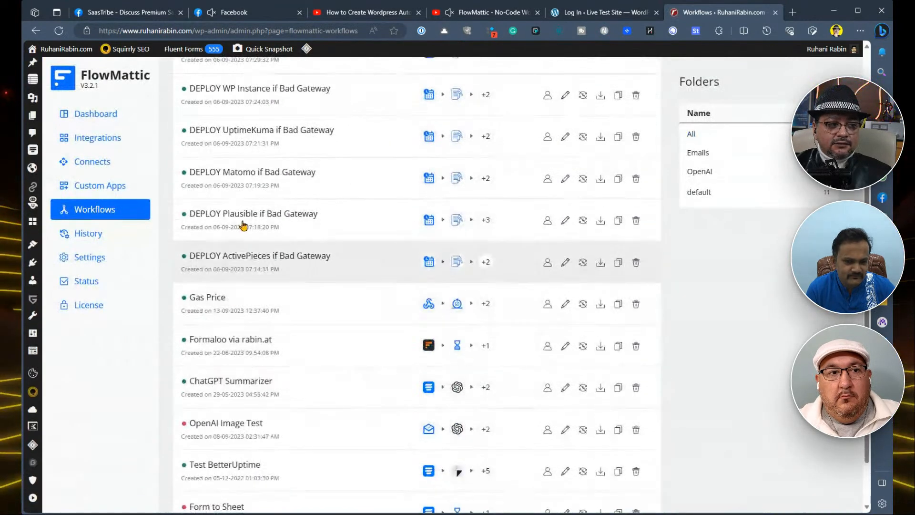
left_click(282, 255)
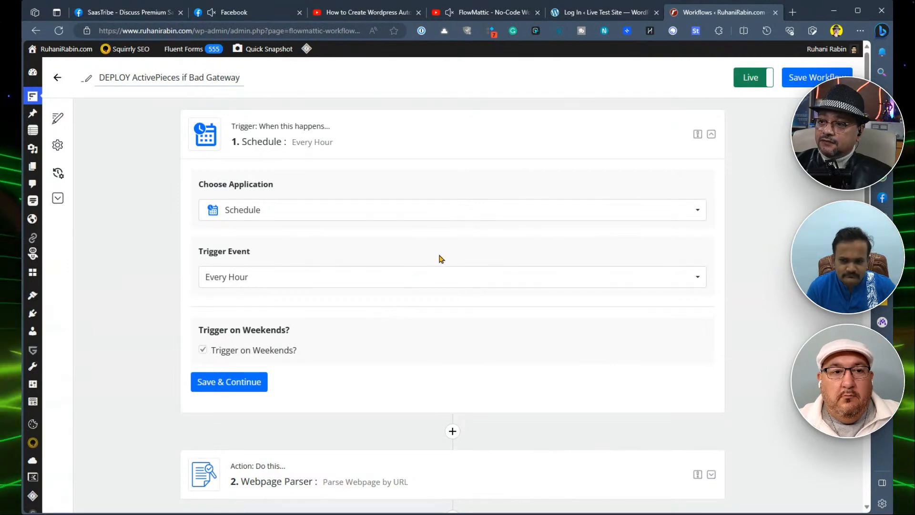
scroll(433, 210, "down", 7)
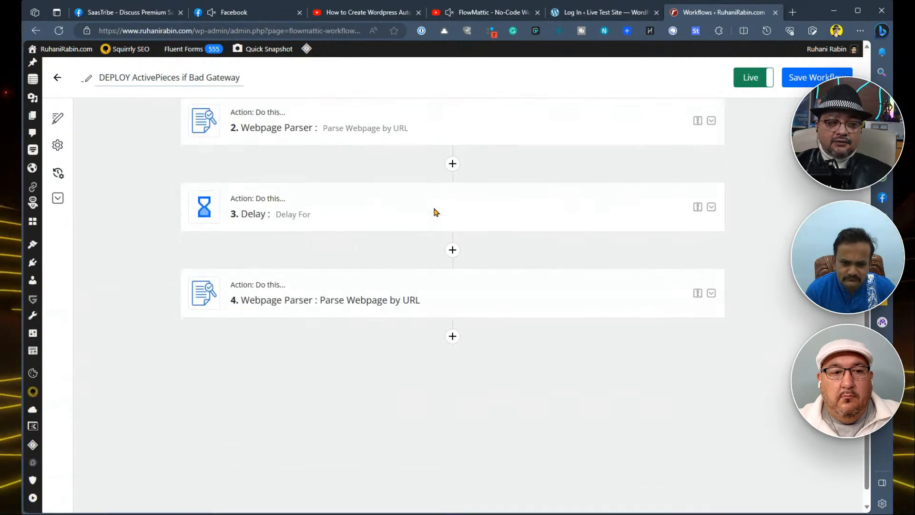
left_click(386, 307)
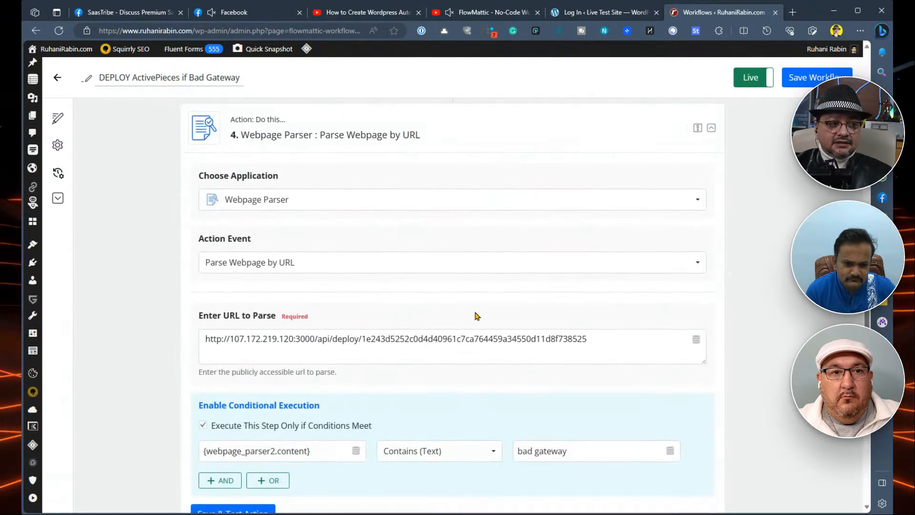
scroll(443, 333, "down", 3)
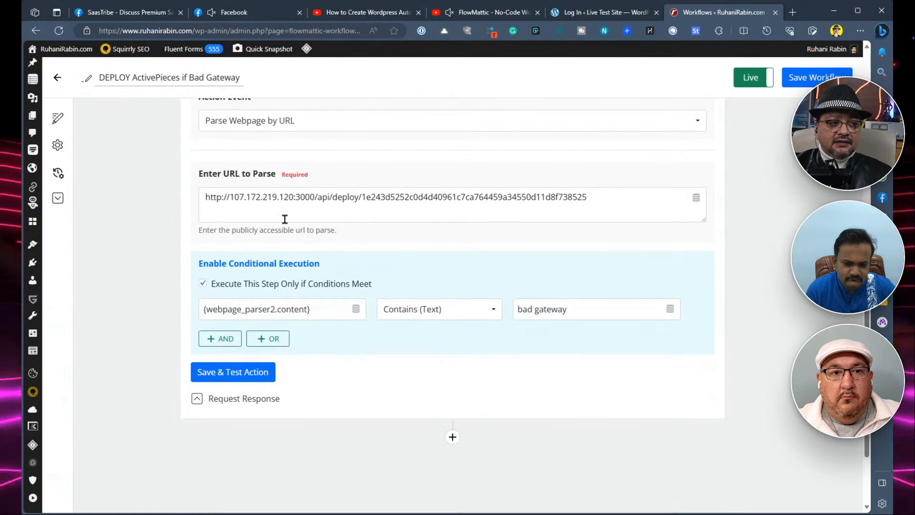
- Review the ActivePieces workflow back up to its Schedule trigger and return to the workflows list
scroll(497, 294, "up", 4)
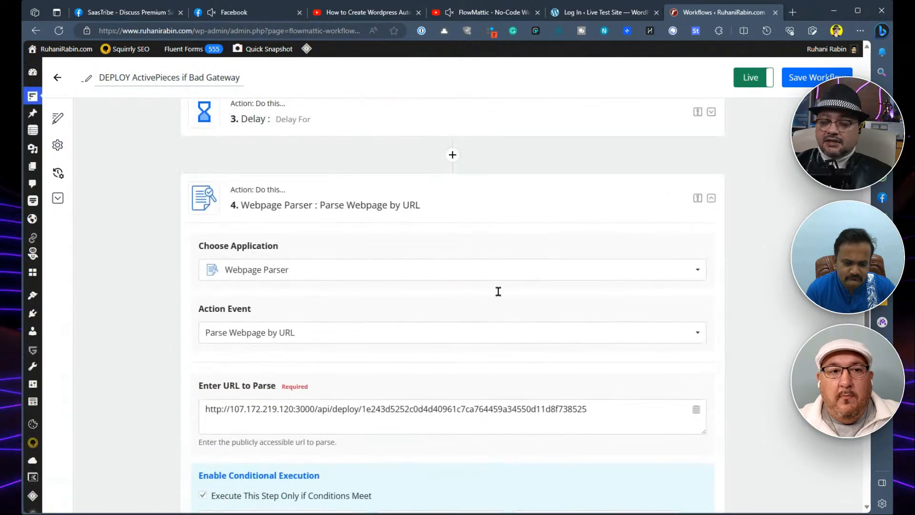
scroll(501, 294, "up", 4)
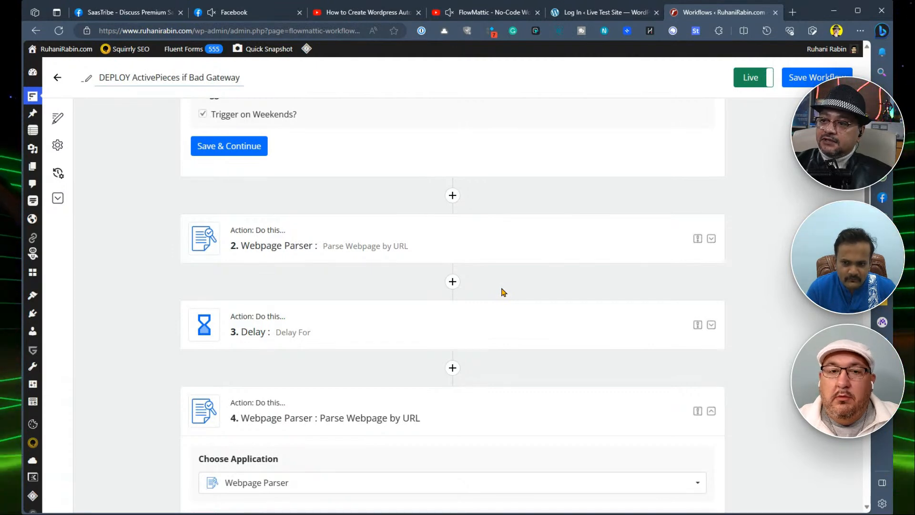
scroll(503, 291, "up", 4)
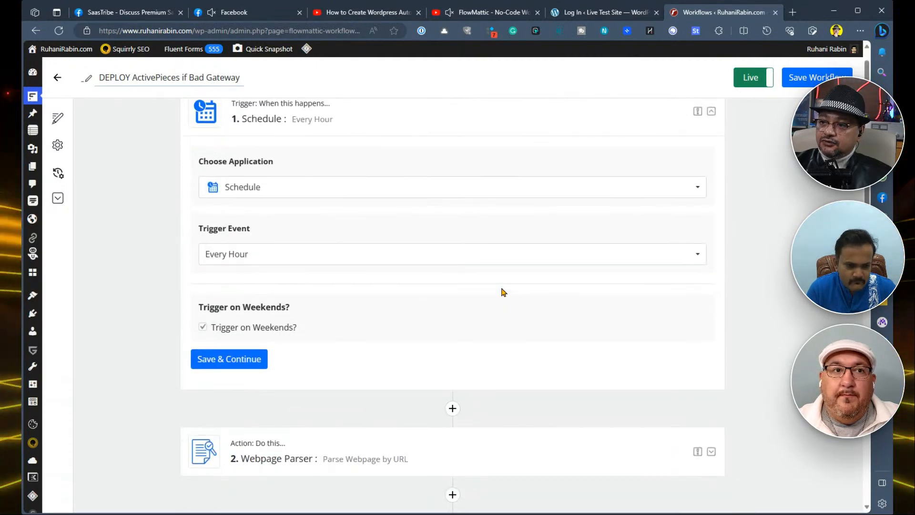
scroll(503, 291, "up", 1)
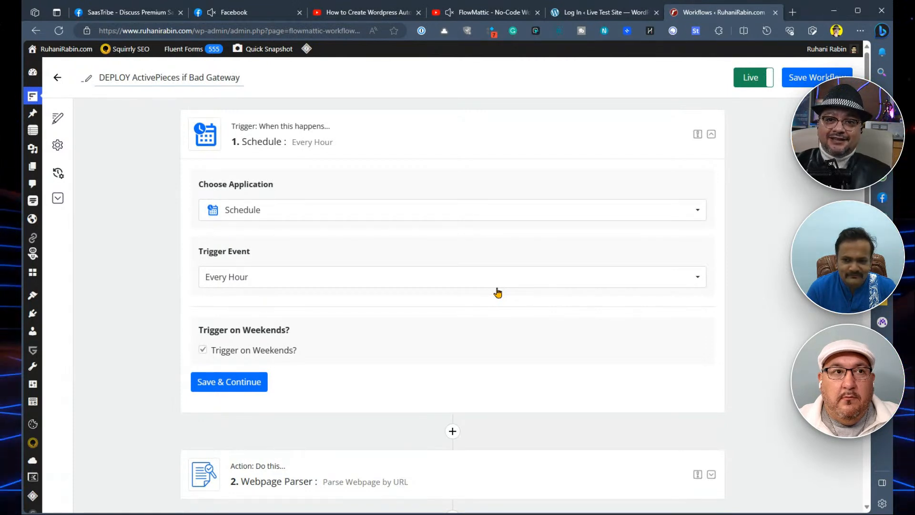
left_click(59, 77)
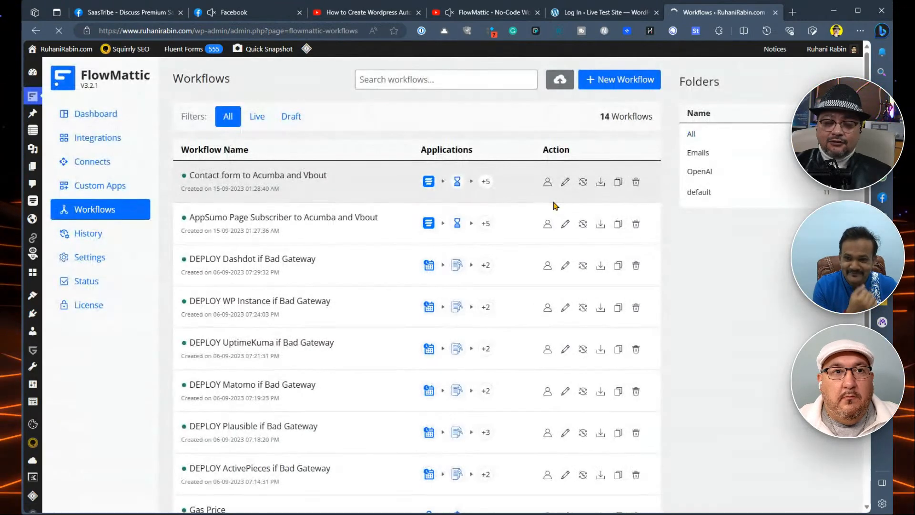
- Open the Gas Price workflow and examine its Webhooks trigger and the sequence of actions below it
scroll(547, 203, "down", 5)
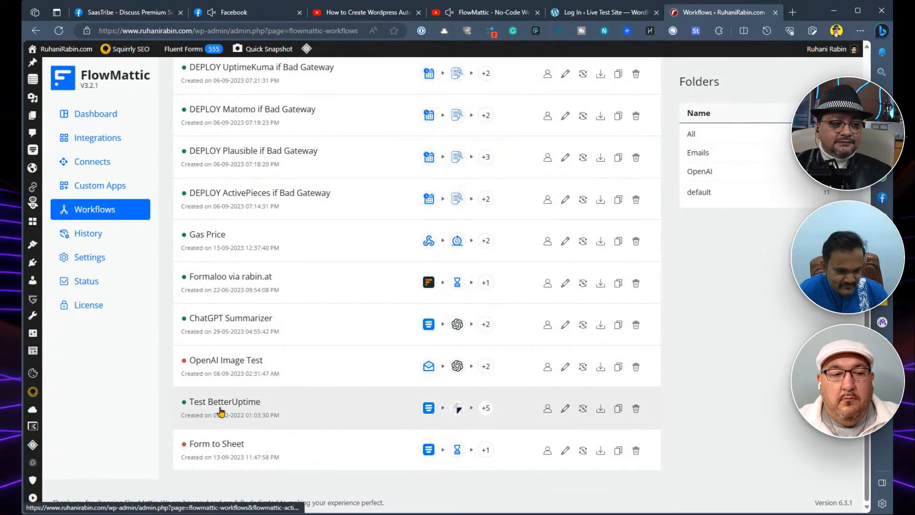
left_click(204, 233)
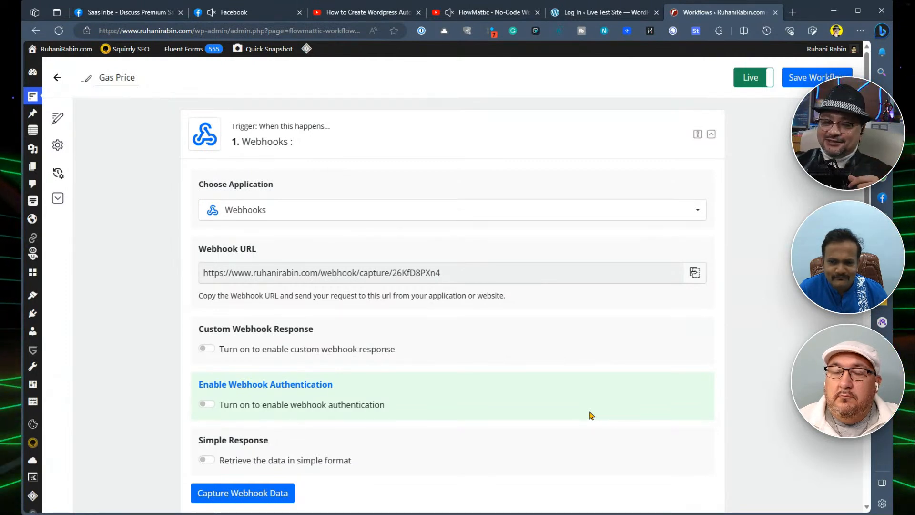
scroll(479, 277, "down", 3)
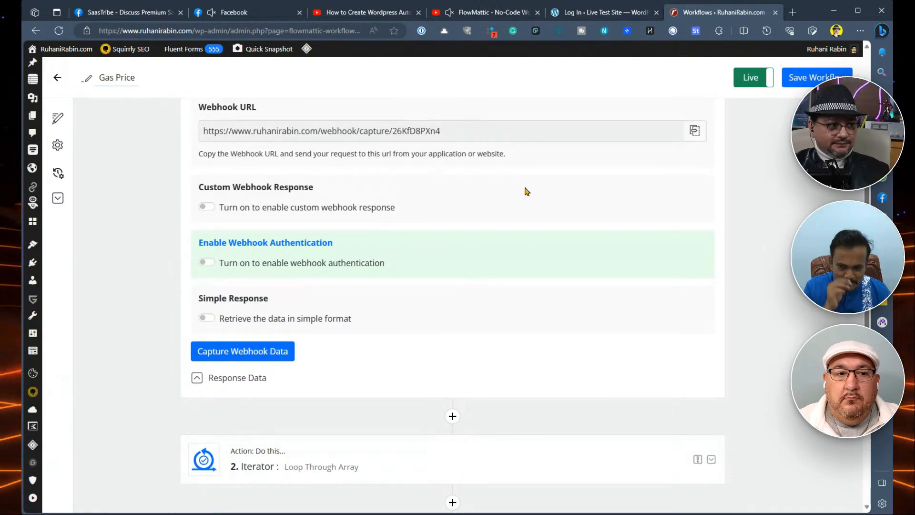
scroll(527, 191, "up", 3)
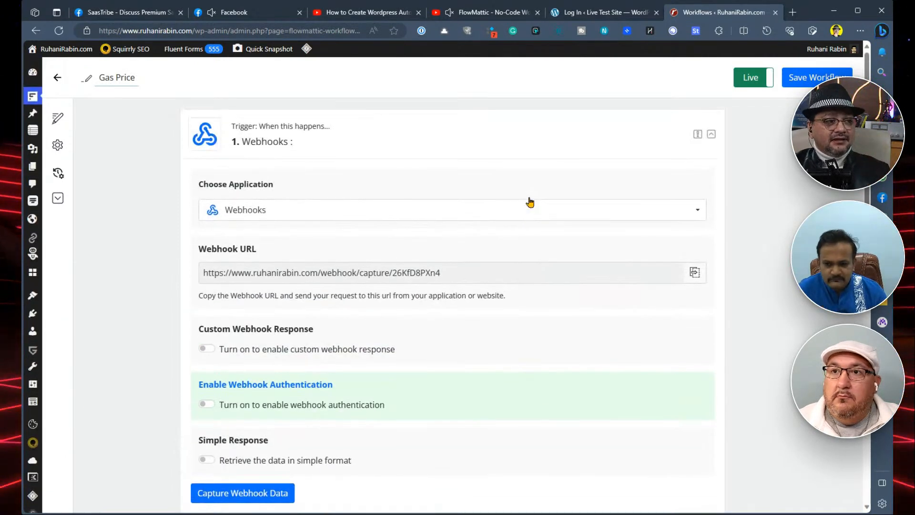
scroll(516, 313, "down", 7)
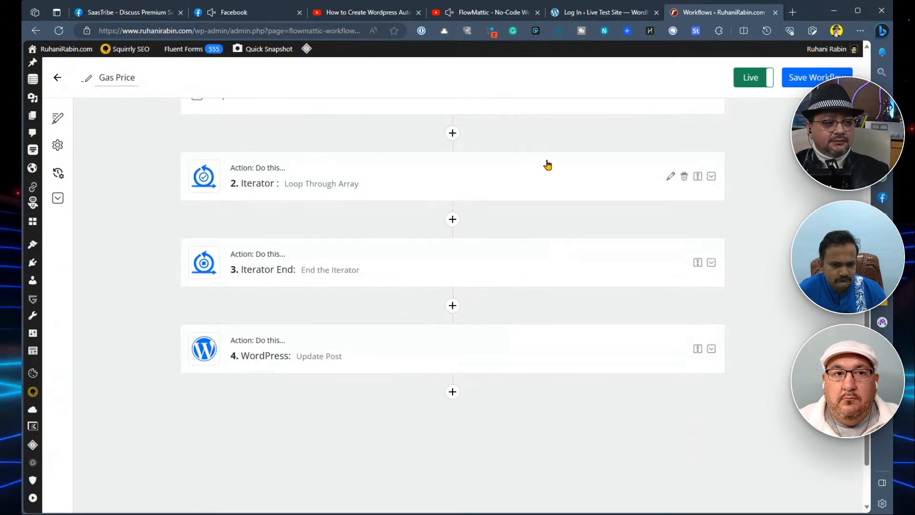
scroll(556, 204, "up", 4)
scroll(566, 268, "down", 3)
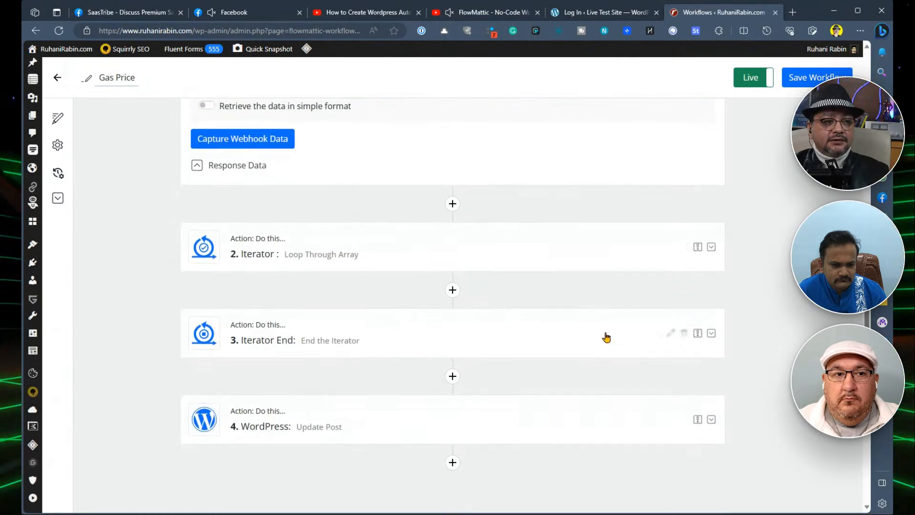
- Examine the Gas Price workflow's Iterator settings for looping through the webhook data, and expand the WordPress Update Post action
left_click(548, 243)
scroll(572, 324, "down", 7)
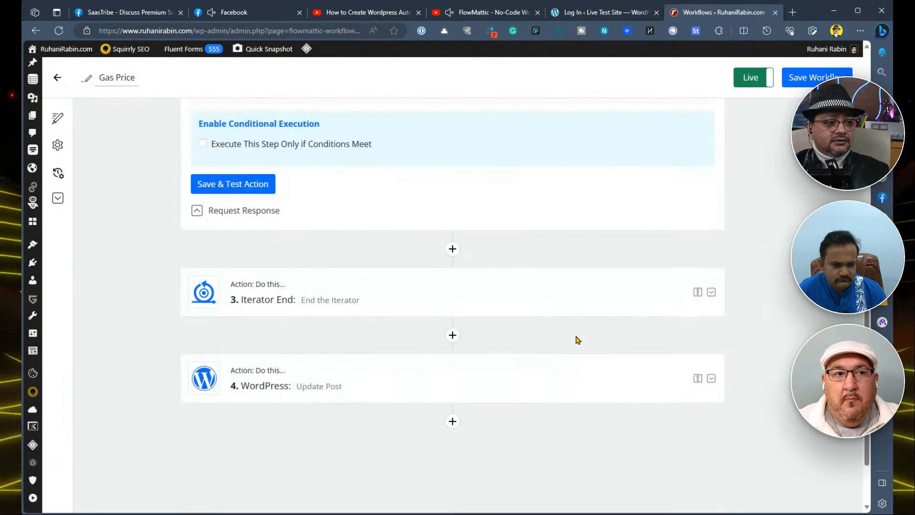
scroll(564, 317, "up", 10)
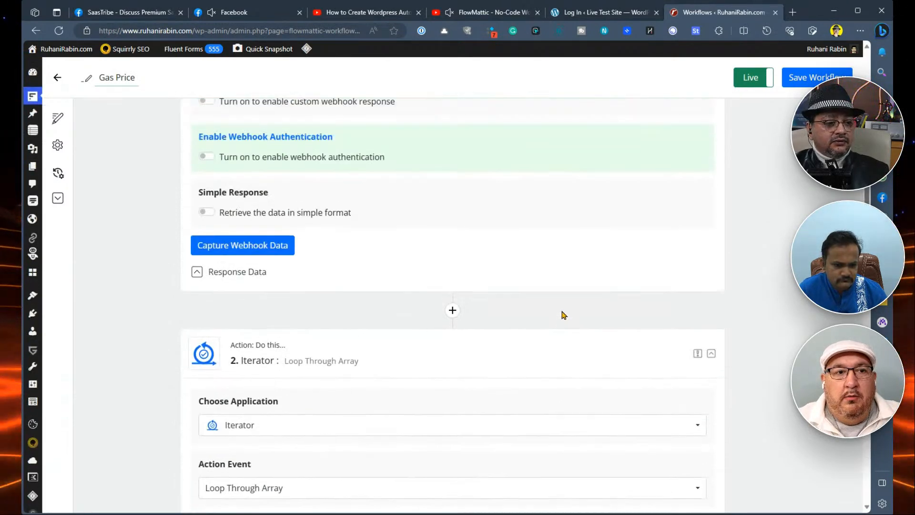
scroll(564, 315, "down", 4)
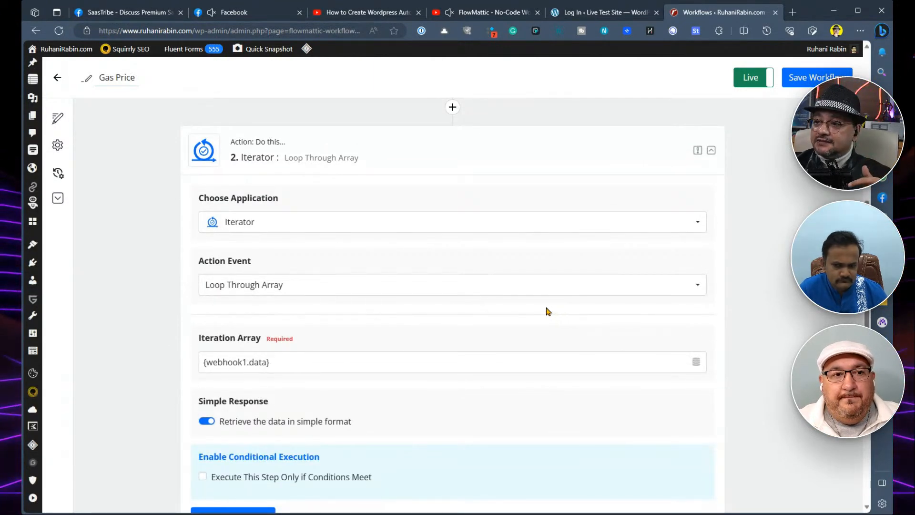
scroll(548, 310, "up", 6)
scroll(553, 320, "down", 10)
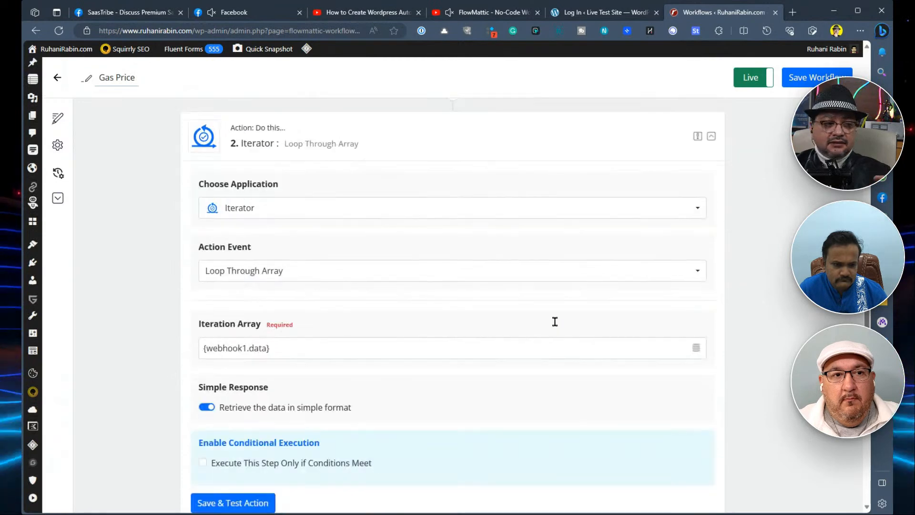
scroll(543, 343, "down", 3)
left_click(525, 355)
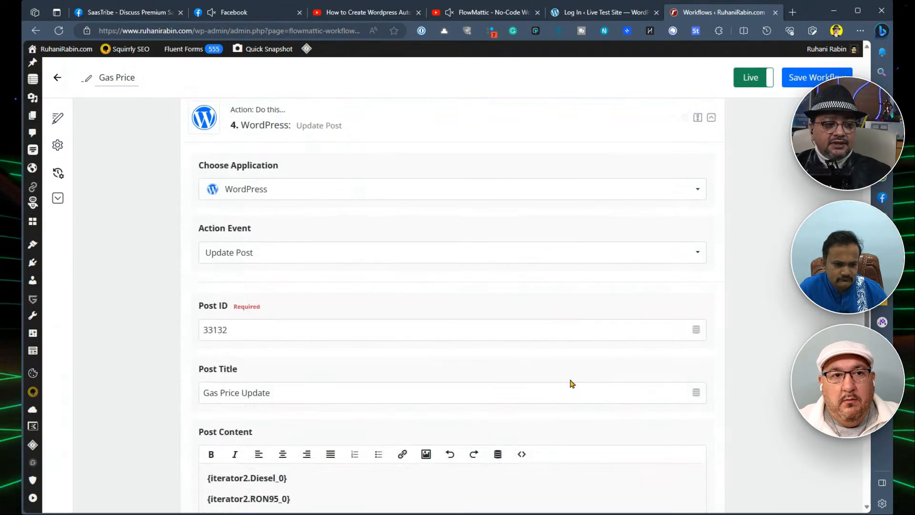
- Examine the WordPress Update Post action's iterator placeholders in Post Content, along with its post type and status settings
scroll(510, 402, "down", 4)
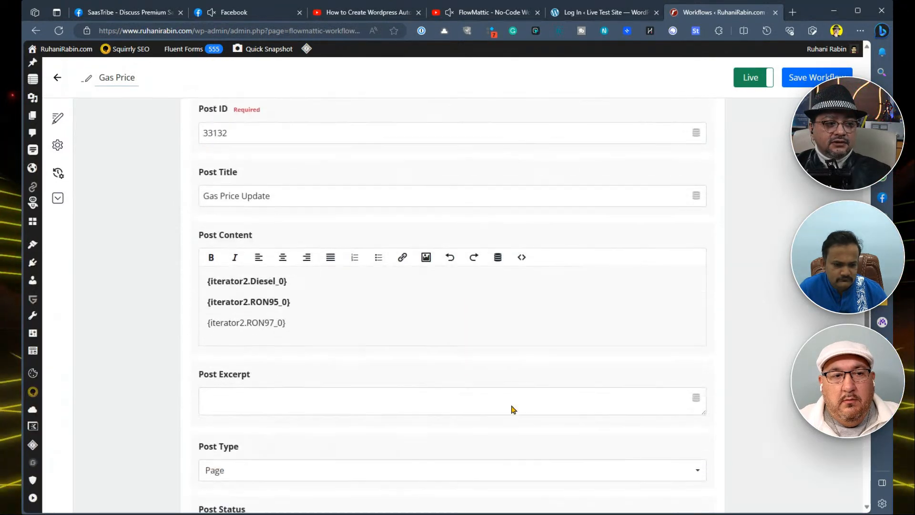
left_click_drag(354, 319, 184, 266)
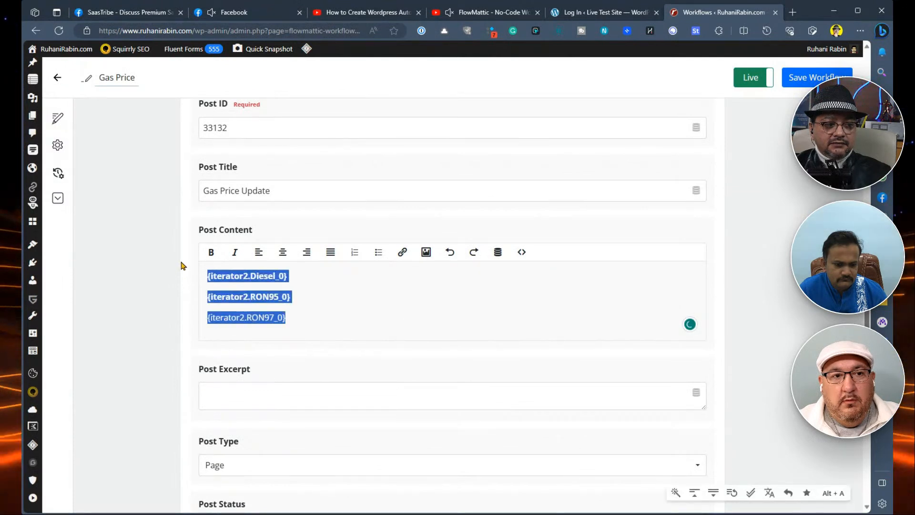
left_click(392, 276)
left_click(351, 301)
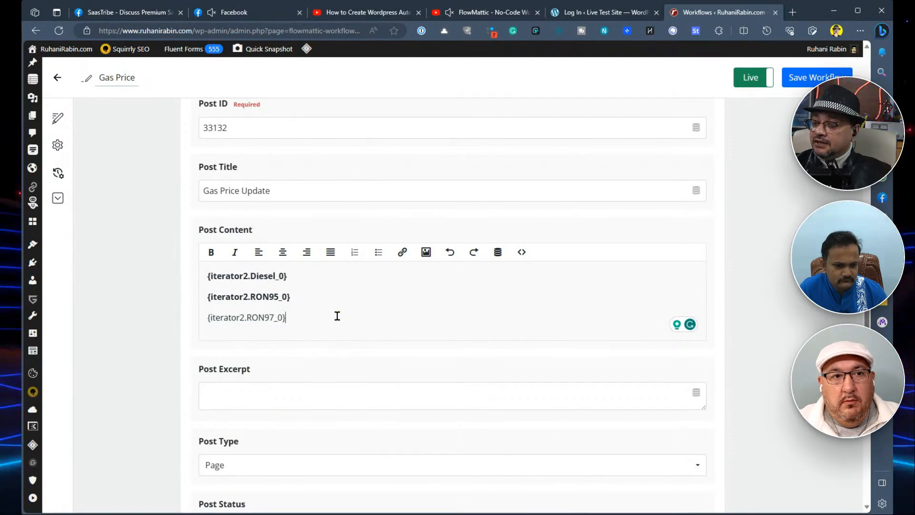
left_click(336, 316)
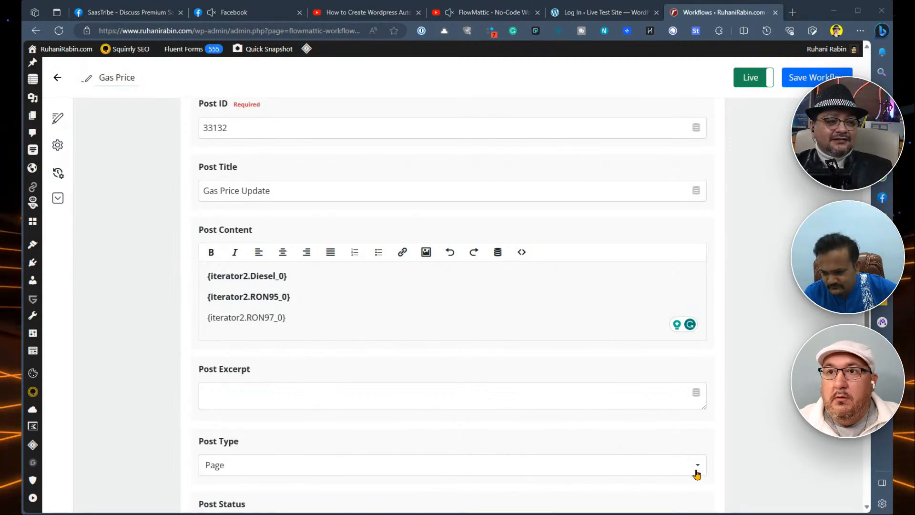
scroll(720, 448, "down", 3)
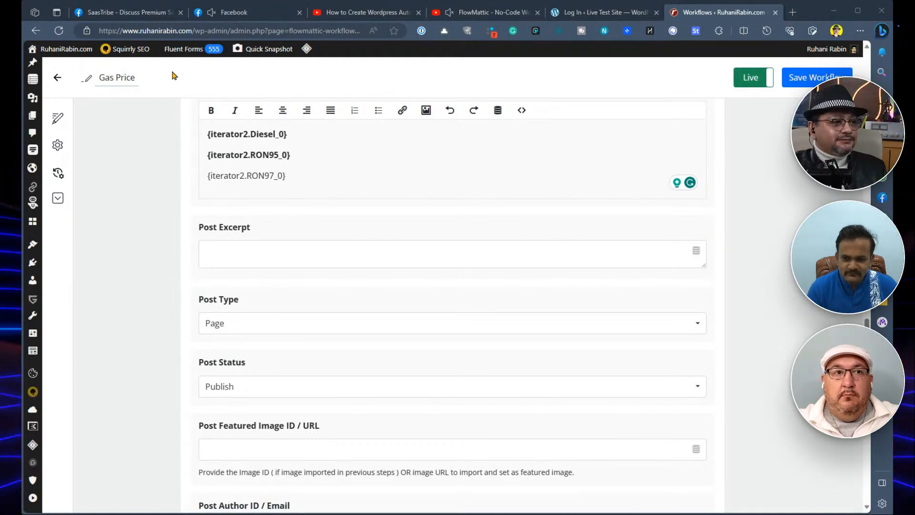
- Leave the Gas Price workflow and review the last 7 days' task executions in the FlowMattic dashboard stats
mouse_move(32, 79)
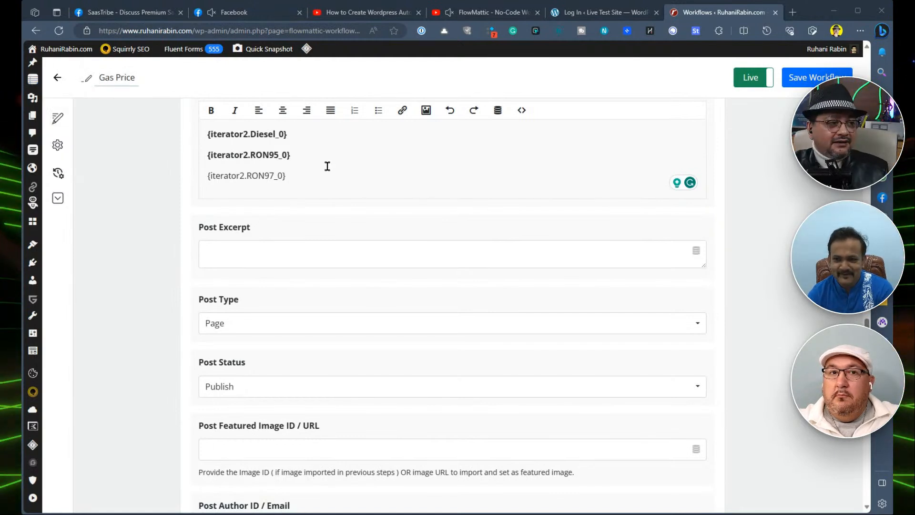
left_click(57, 77)
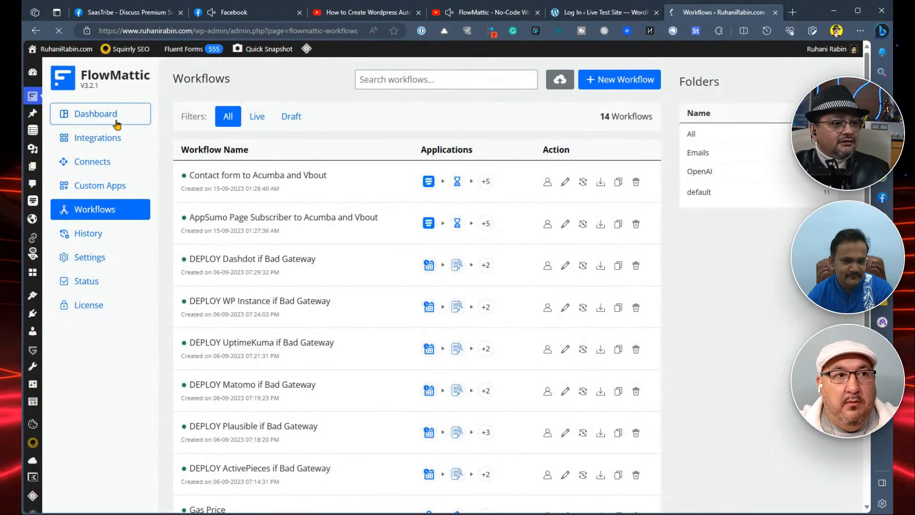
left_click(117, 125)
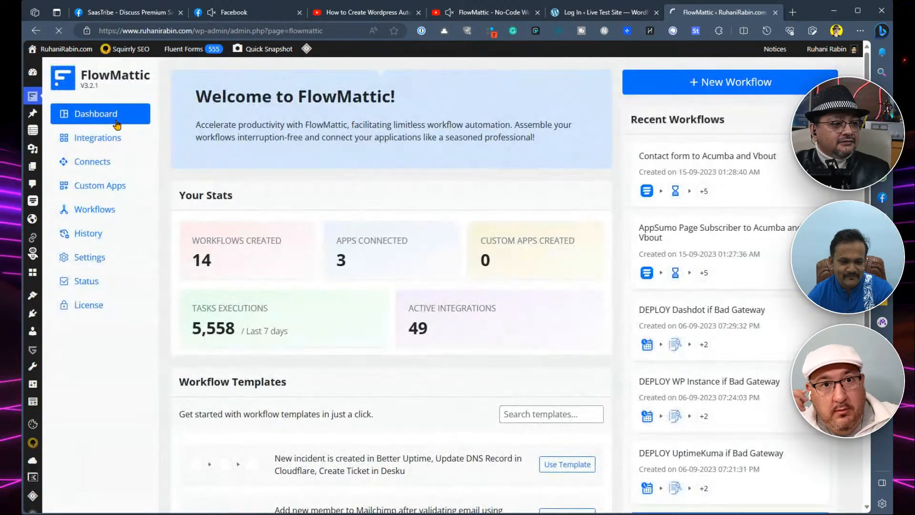
scroll(221, 277, "down", 2)
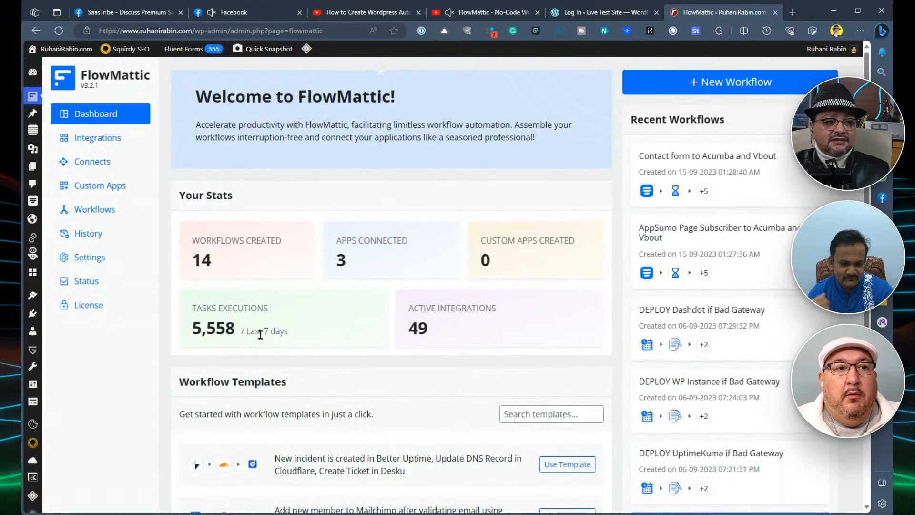
triple_click(194, 333)
left_click(317, 323)
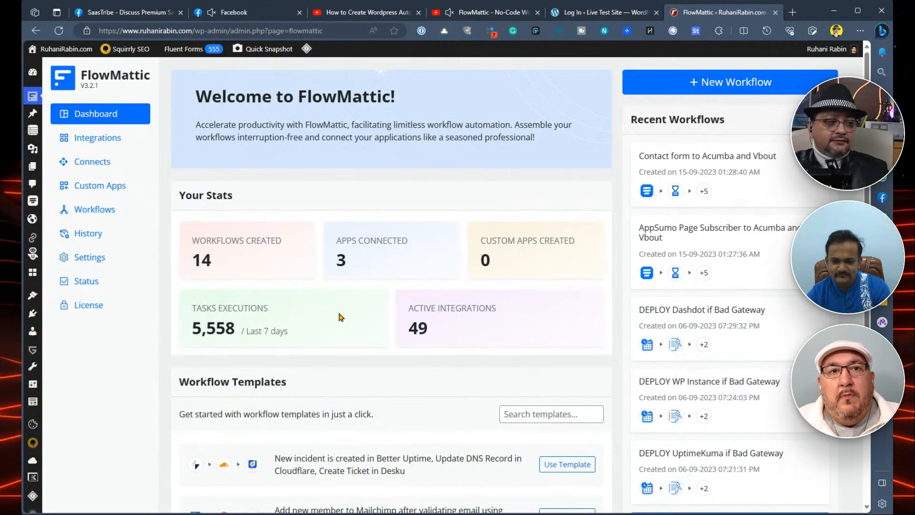
- Review the recorded workflow runs in the Task History and return to the FlowMattic dashboard
left_click(108, 233)
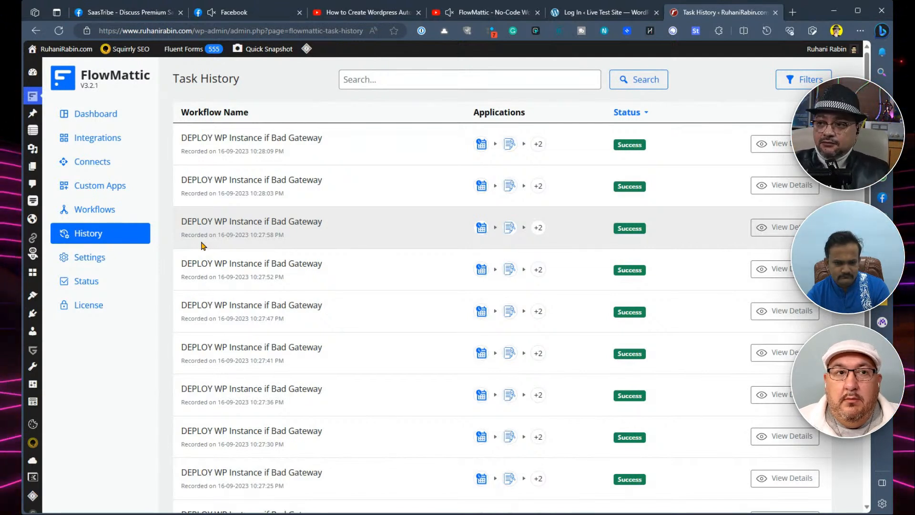
left_click(114, 117)
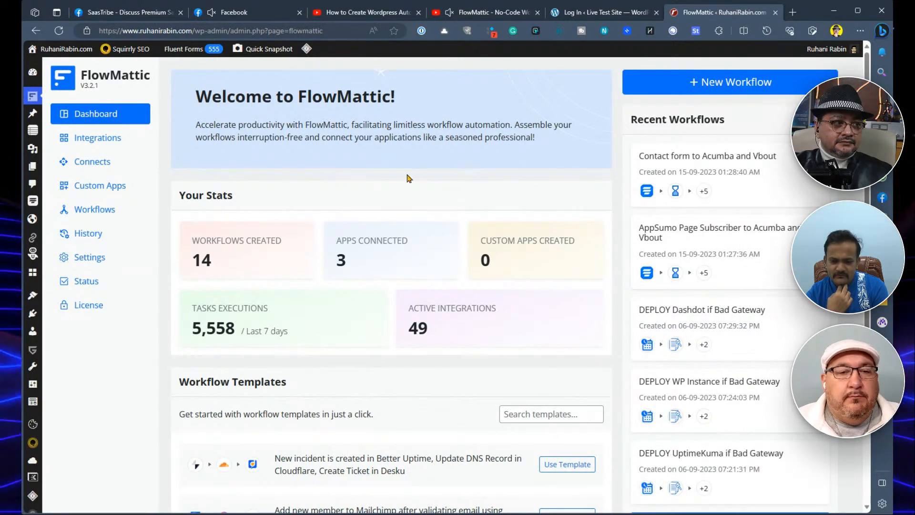
- Bring up the Fluent Forms options to reach the site's form entries
mouse_move(198, 50)
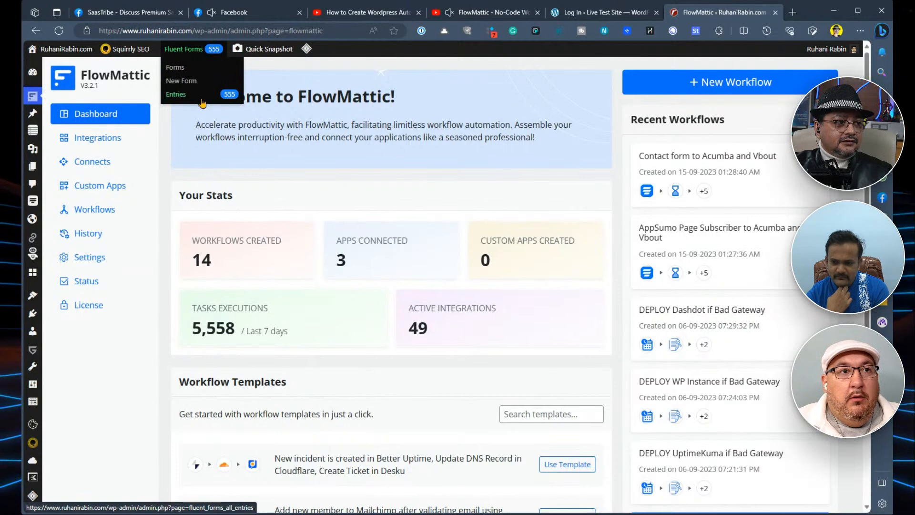